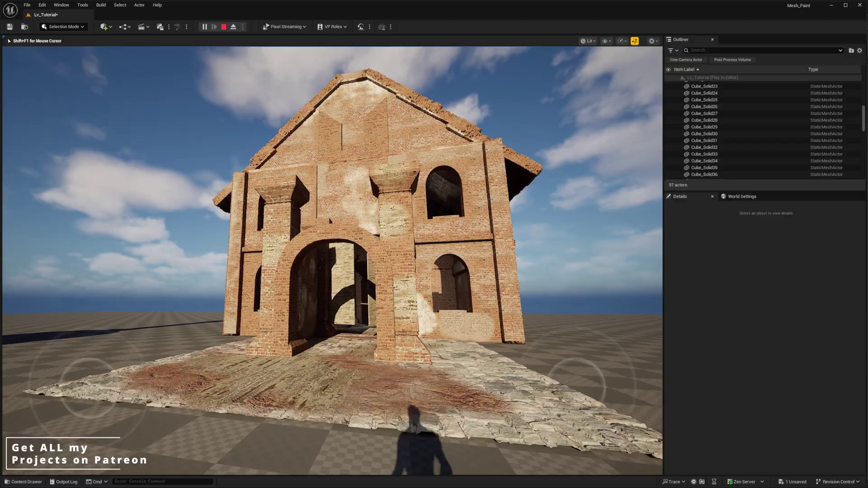
Step: Walk through the brick building in the running level and inspect its painted walls, pillars and floor
key(w)
key(w)
key(w)
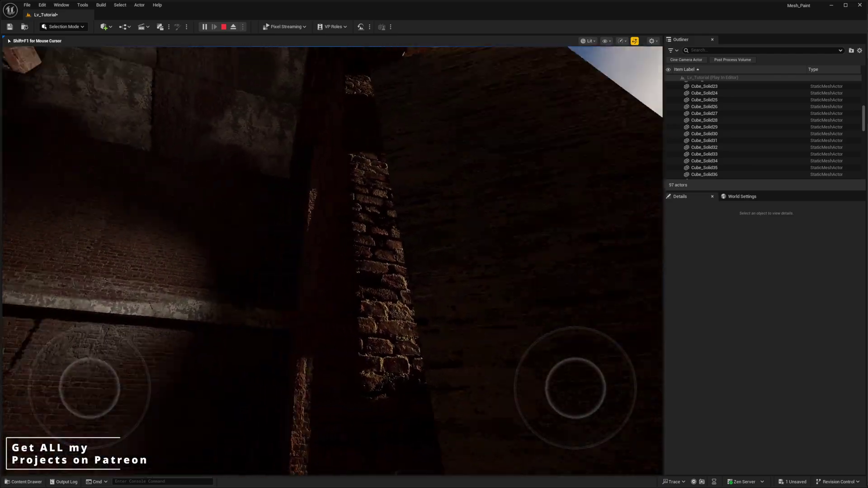
key(w)
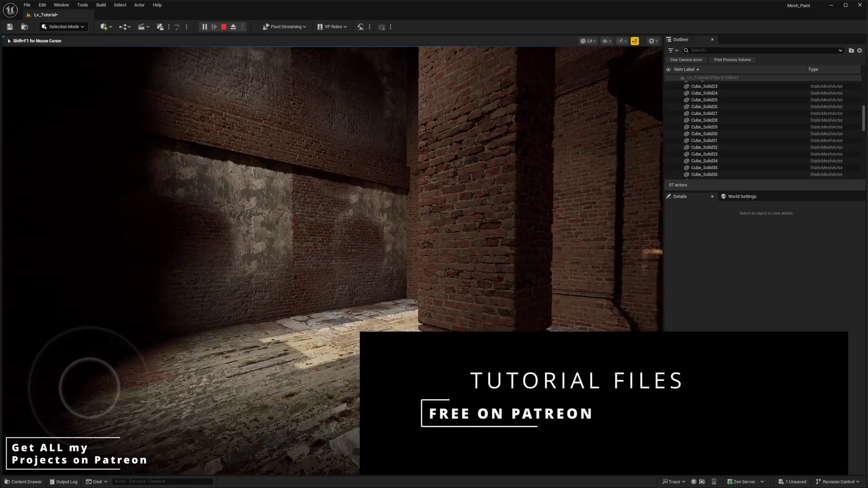
key(w)
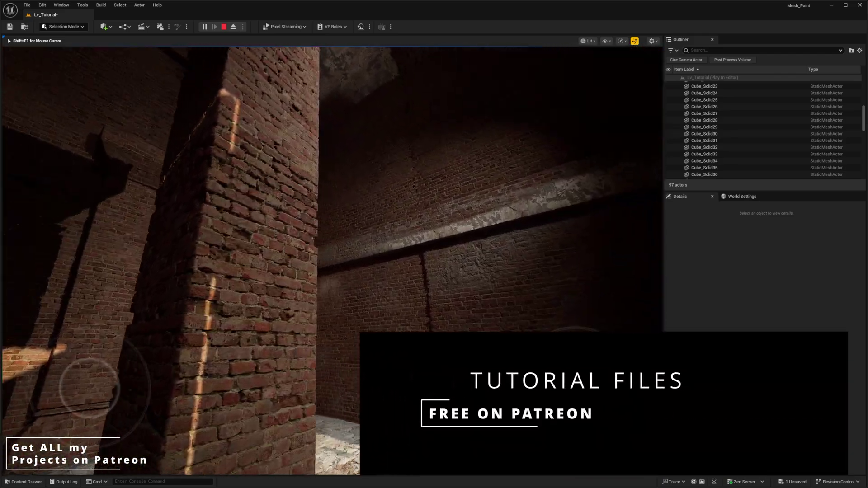
key(w)
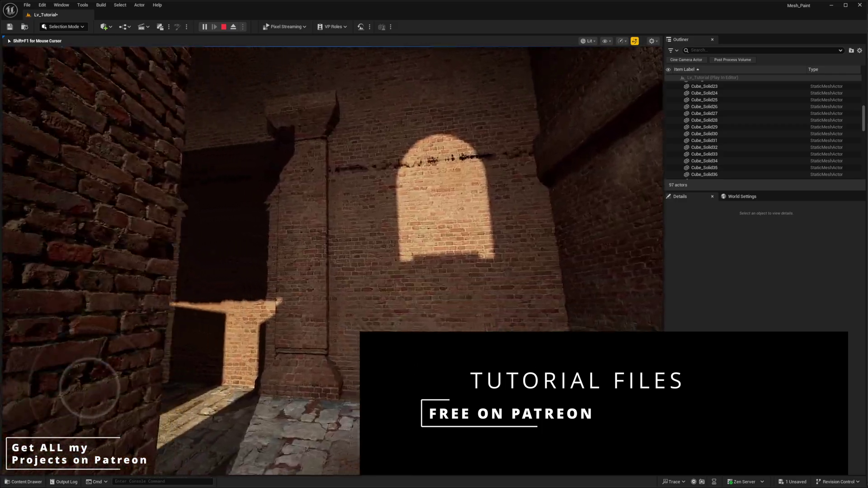
key(w)
key(w)
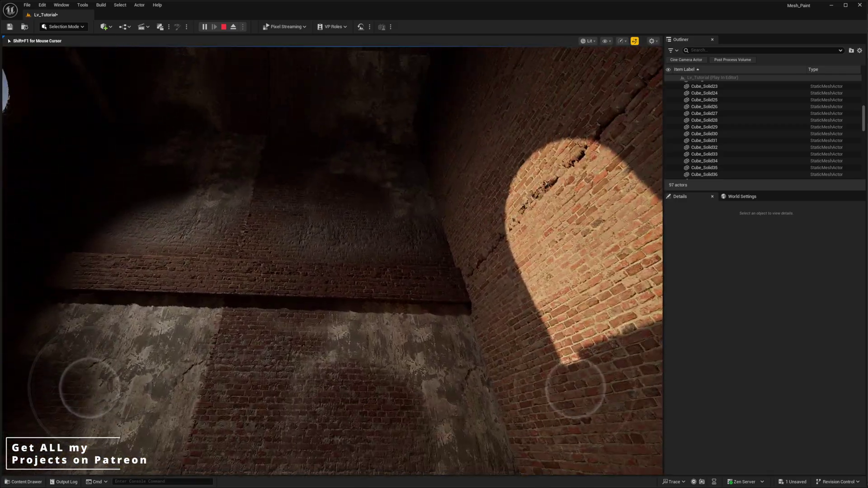
key(w)
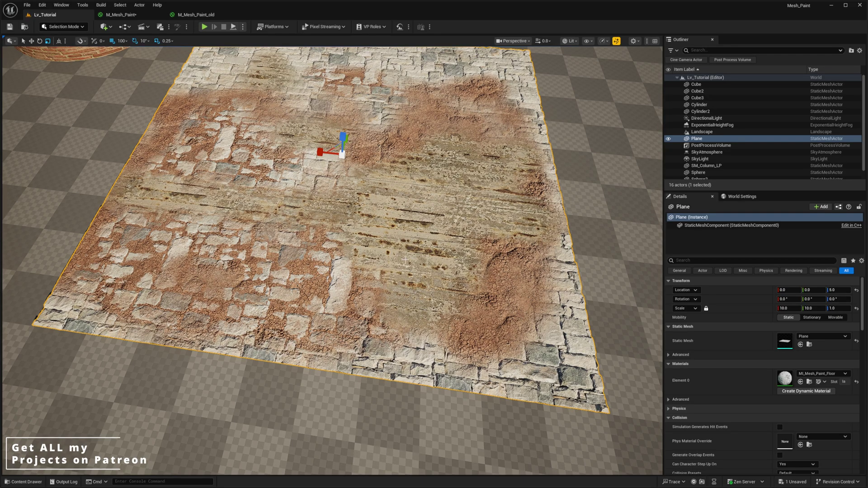
Step: Inspect the blended stone, mud and wood surfaces painted on the floor plane from several angles
key(w)
right_drag(384, 247, 332, 226)
scroll(384, 248, down, 1)
key(s)
right_drag(362, 301, 369, 328)
right_drag(437, 220, 362, 220)
key(d)
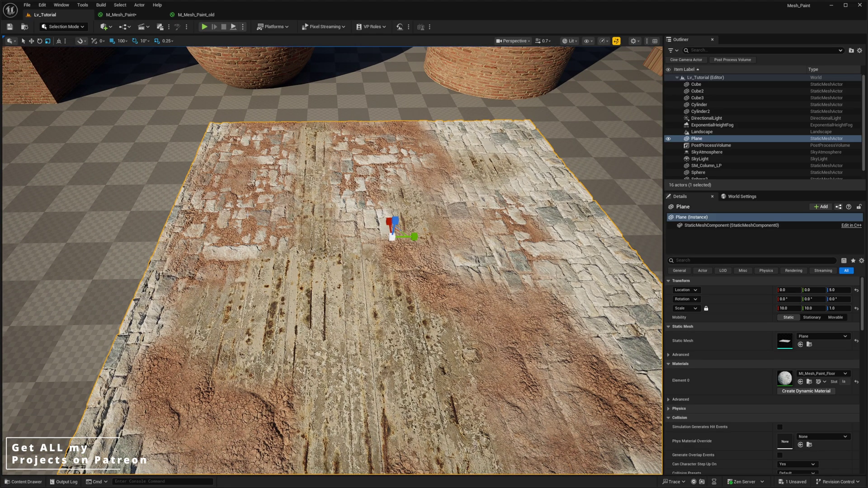
right_drag(212, 232, 221, 230)
mouse_move(293, 252)
right_down()
mouse_move(366, 279)
mouse_move(235, 274)
mouse_move(306, 274)
mouse_move(304, 224)
mouse_move(353, 211)
right_up()
key(s)
key(d)
Step: Survey the brick test meshes beside the floor plane, selecting the arch, cube and cylinder in turn
scroll(299, 265, up, 1)
key(a)
key(w)
scroll(354, 211, up, 1)
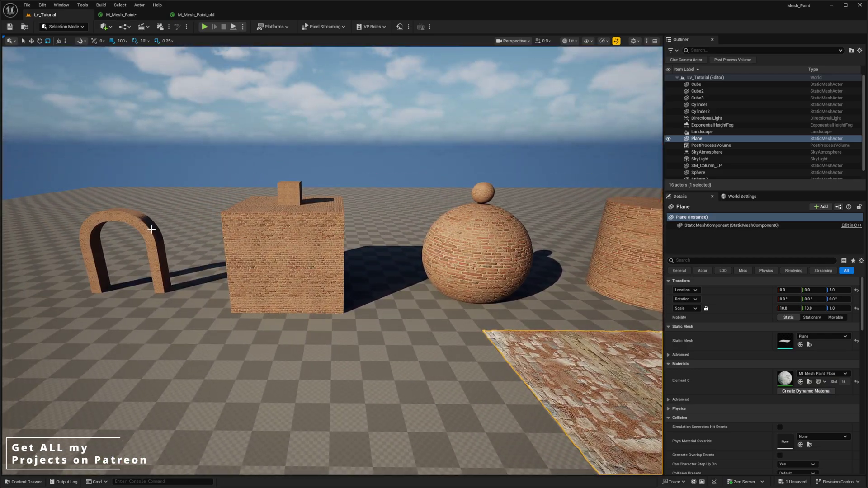
click(155, 230)
click(276, 242)
right_drag(276, 242, 462, 244)
click(504, 199)
click(524, 187)
click(462, 220)
key(a)
key(d)
key(s)
key(s)
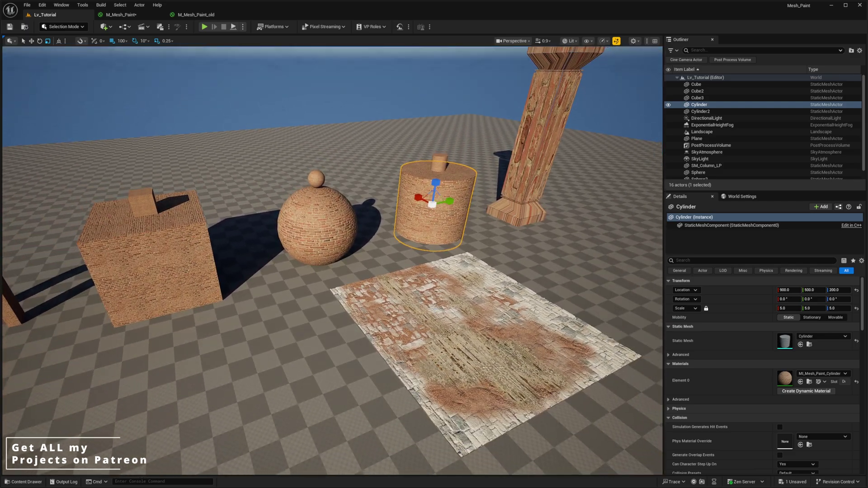
Step: Compare the brick texture on the large cube, sphere and cylinder by selecting each one
click(194, 279)
key(f)
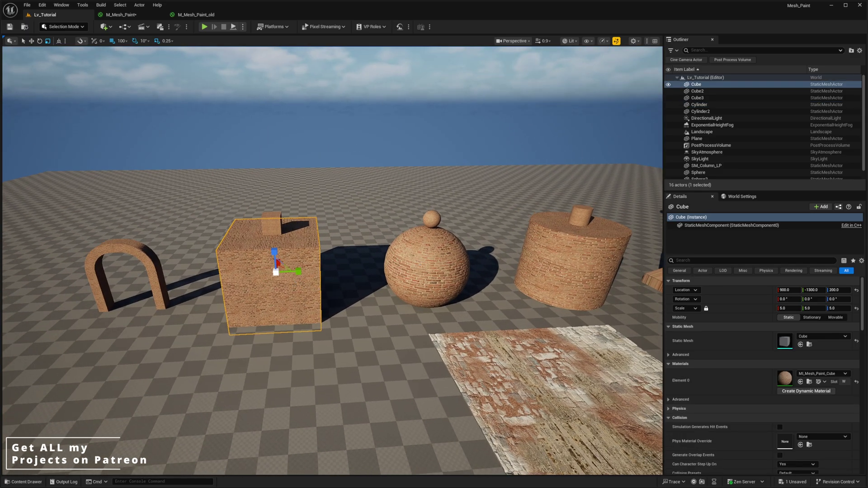
click(425, 267)
key(w)
right_drag(296, 253, 285, 257)
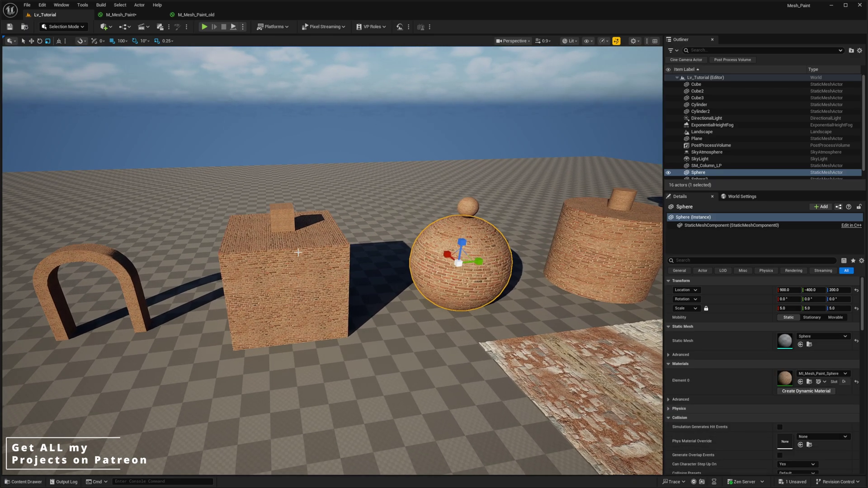
click(283, 277)
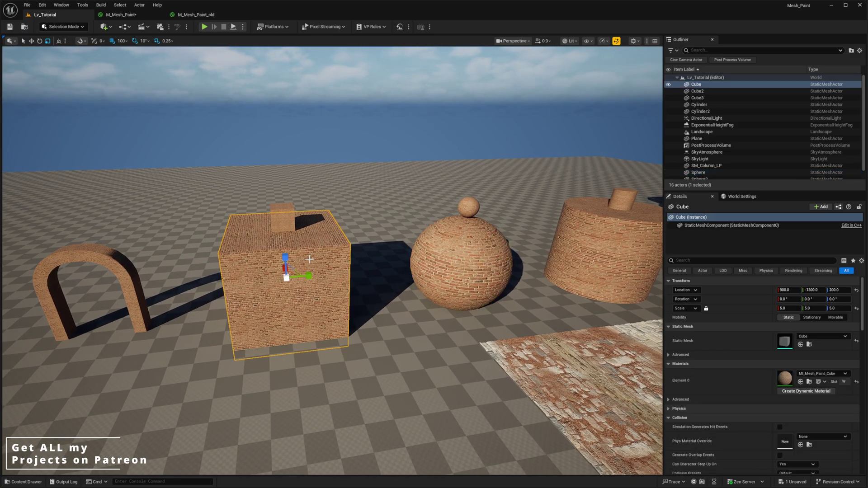
right_drag(267, 260, 297, 269)
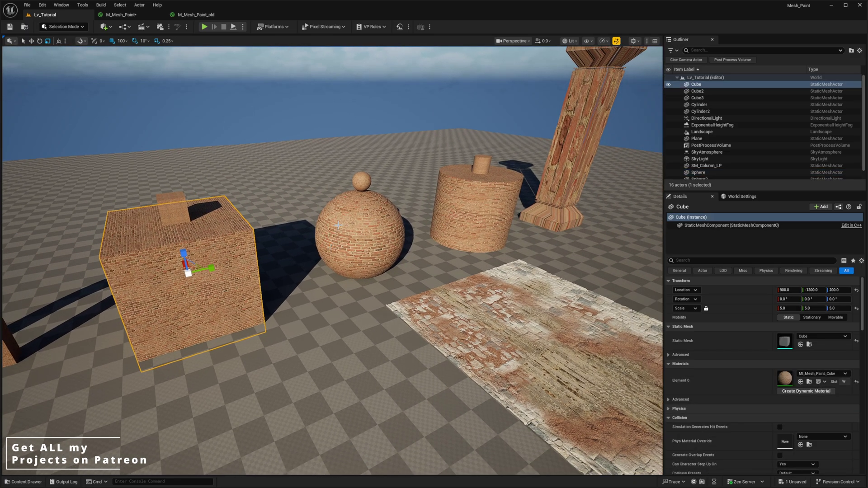
click(361, 226)
click(496, 191)
Step: Examine how the texture maps onto the SM_Column_LP column, from its base up to its capital
right_drag(496, 191, 563, 147)
key(w)
scroll(496, 191, up, 3)
key(s)
click(327, 272)
right_drag(327, 271, 320, 339)
key(w)
key(e)
key(w)
key(a)
scroll(326, 335, down, 3)
key(s)
right_drag(355, 212, 350, 141)
key(s)
key(e)
right_drag(355, 212, 356, 240)
right_drag(382, 337, 385, 261)
key(d)
key(w)
key(e)
key(e)
key(a)
key(a)
key(q)
scroll(384, 263, down, 1)
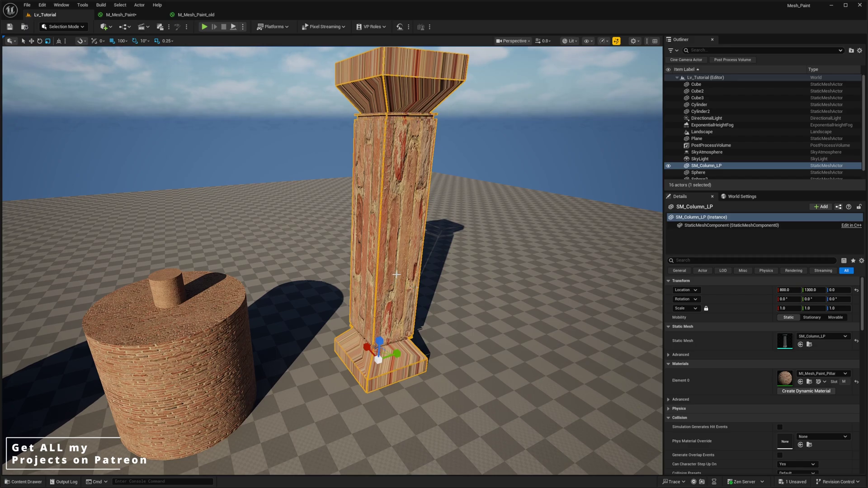
right_drag(396, 274, 394, 275)
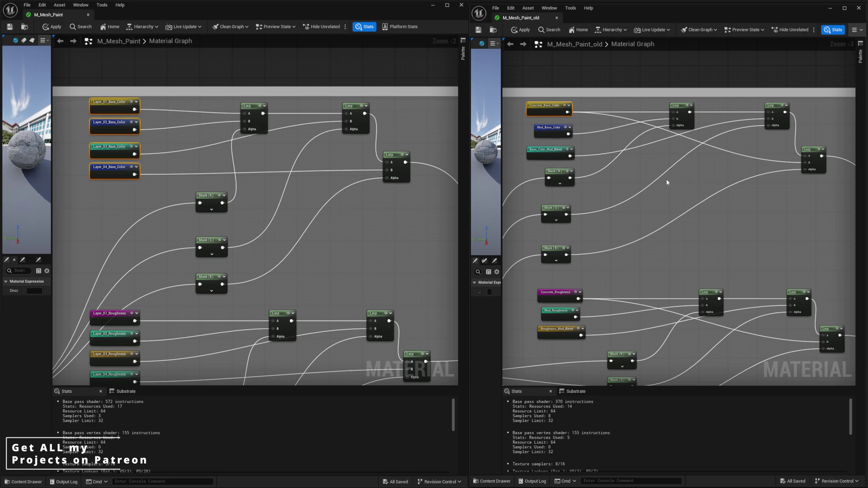
Step: Switch to the side-by-side material graphs and examine the base color Lerp nodes in M_Mesh_Paint_old
click(591, 166)
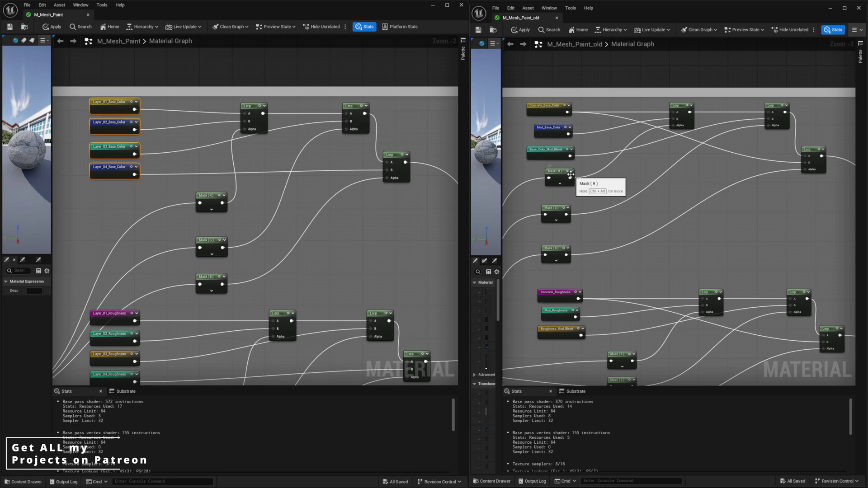
click(354, 204)
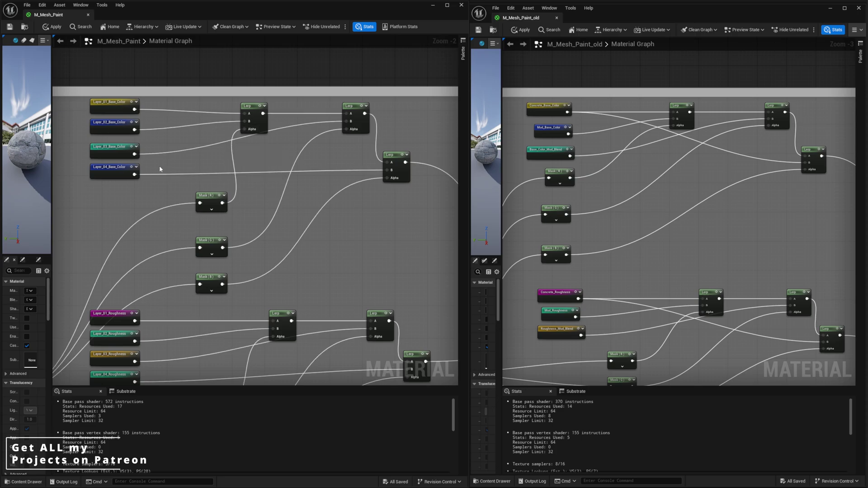
right_drag(723, 175, 720, 176)
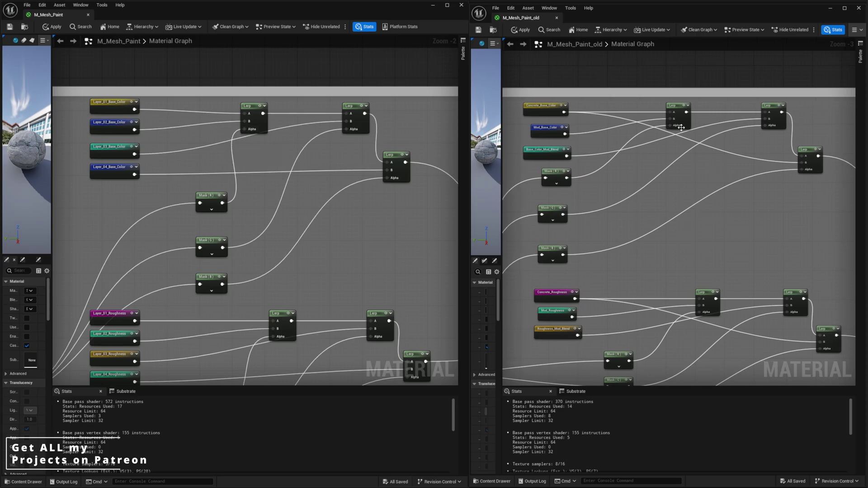
click(775, 117)
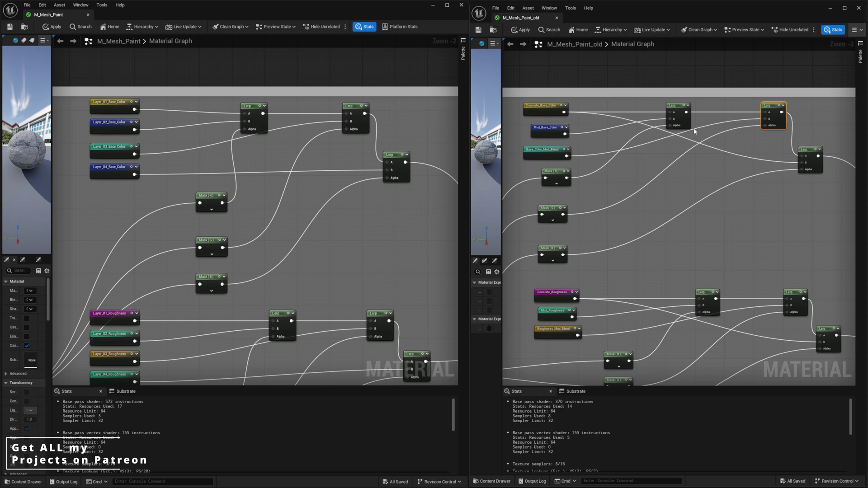
click(655, 144)
click(687, 118)
right_drag(658, 169, 672, 178)
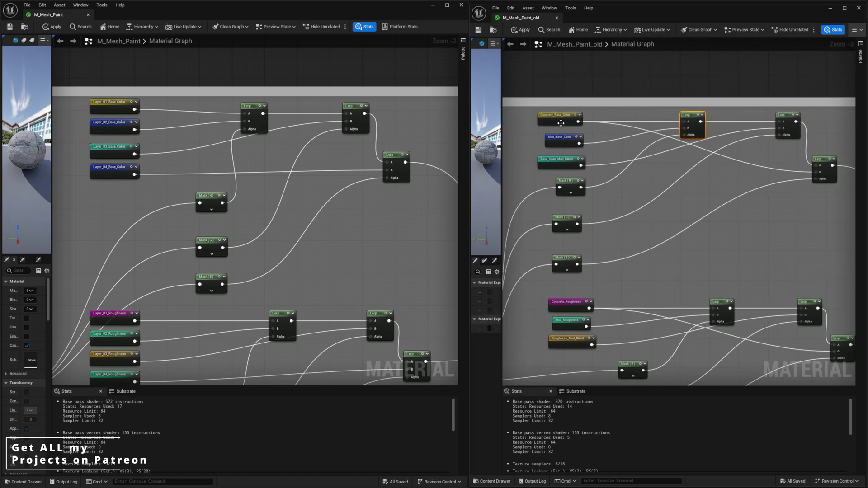
Step: Trace how Concrete_Base_Color, Mud_Base_Color and Base_Color_Mud_Blend feed the three base color Lerp nodes in M_Mesh_Paint_old
click(561, 118)
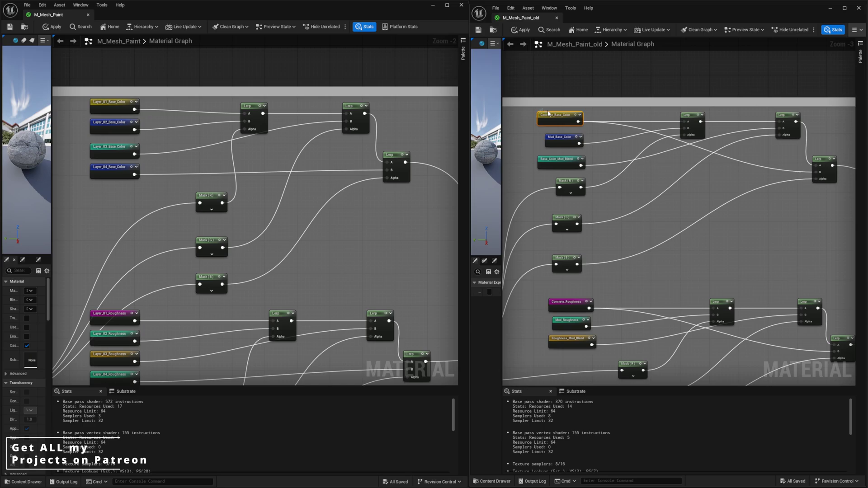
click(559, 140)
click(696, 131)
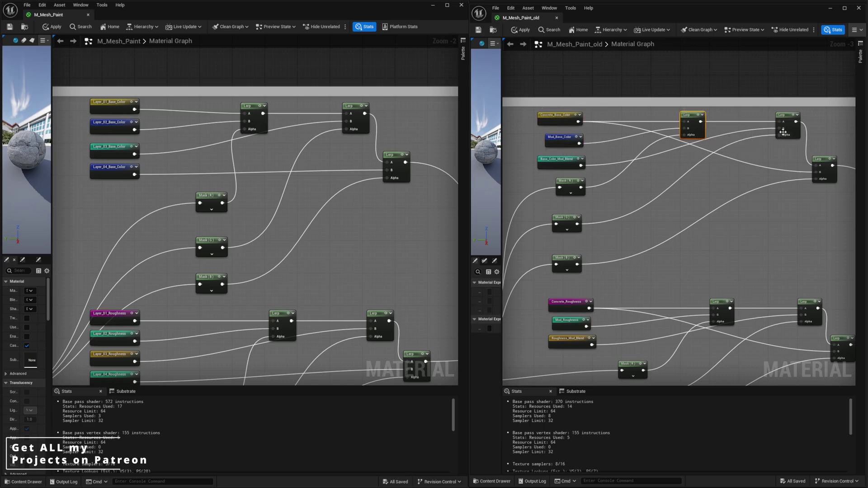
click(549, 167)
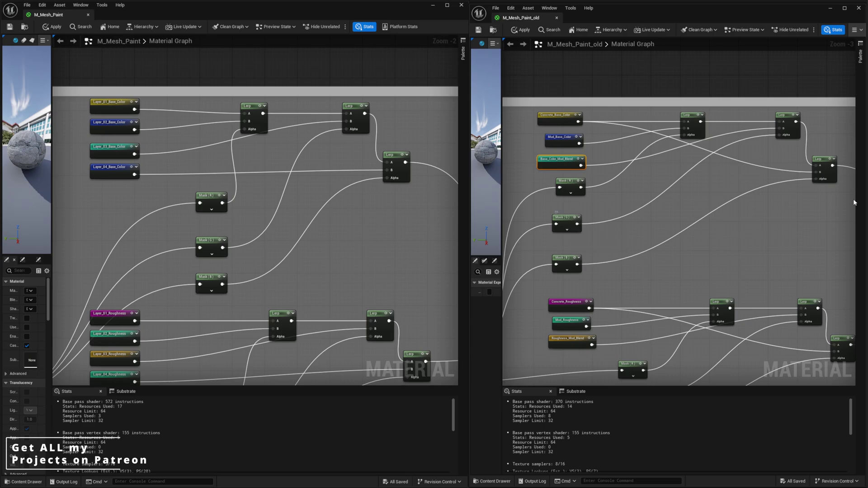
click(832, 173)
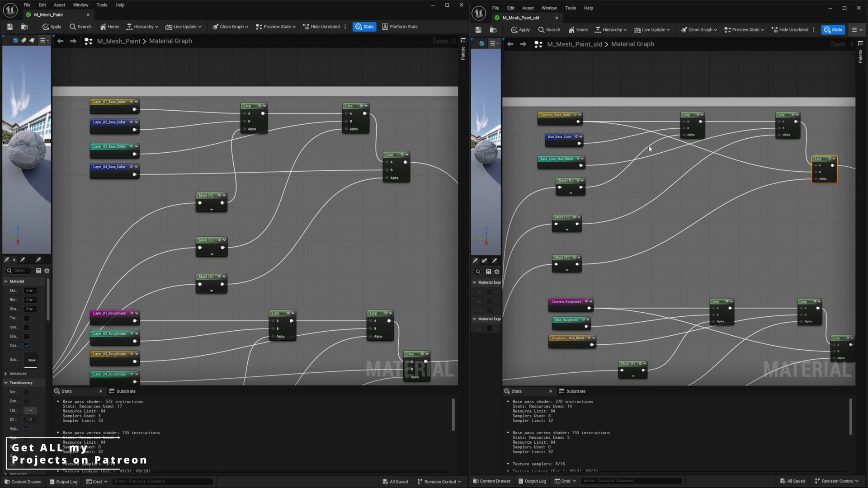
click(551, 118)
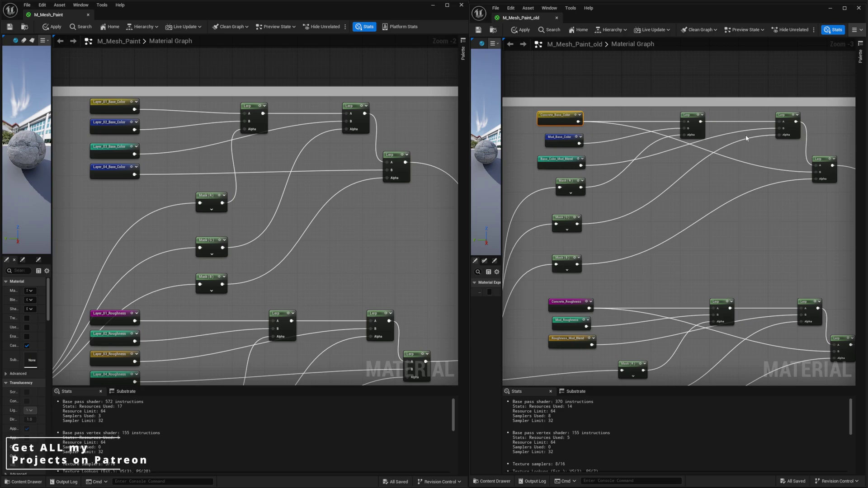
click(567, 166)
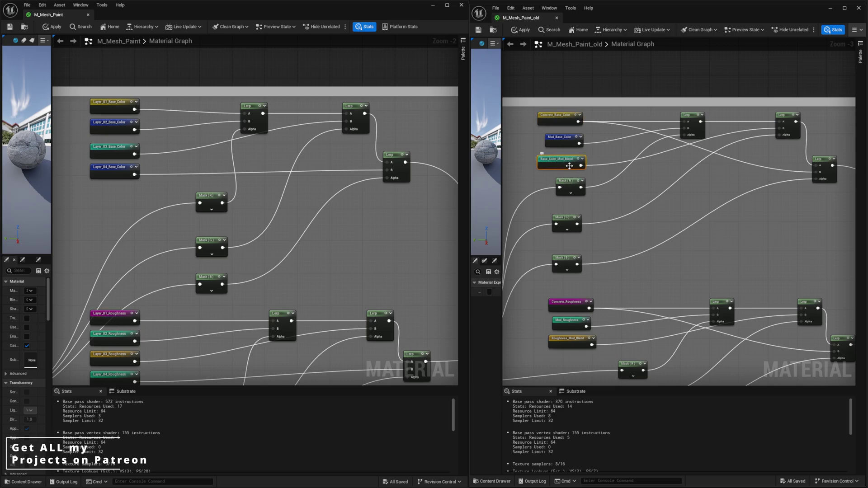
click(560, 140)
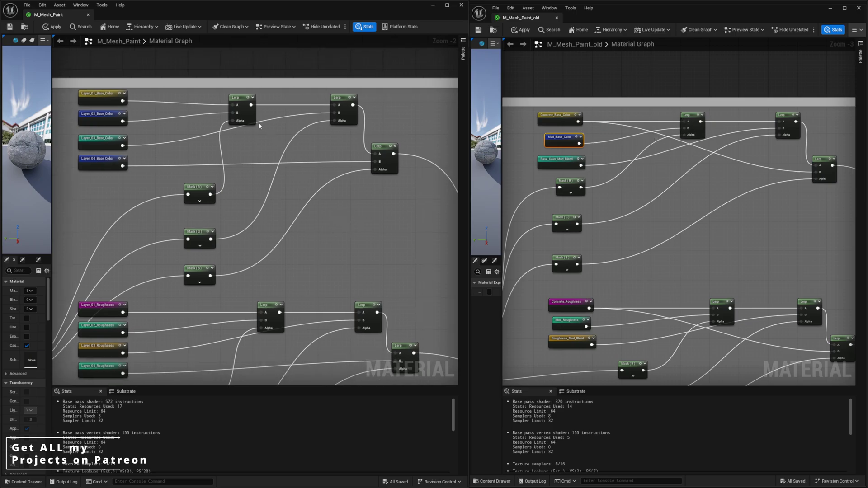
Step: Review the layer base color nodes in the M_Mesh_Paint graph and nudge Layer_03_Base_Color slightly up toward Layer_02_Base_Color
right_drag(297, 171, 299, 172)
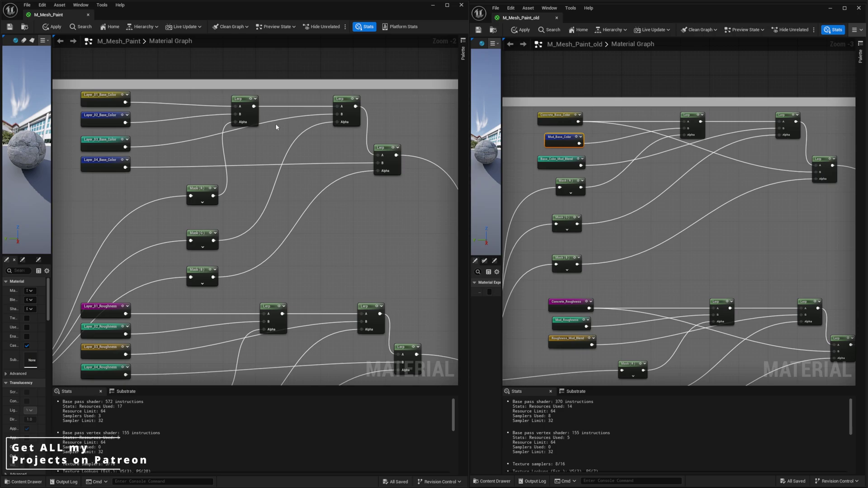
right_drag(333, 200, 345, 202)
mouse_move(105, 187)
mouse_down()
mouse_move(115, 168)
mouse_move(117, 102)
mouse_move(110, 196)
mouse_up()
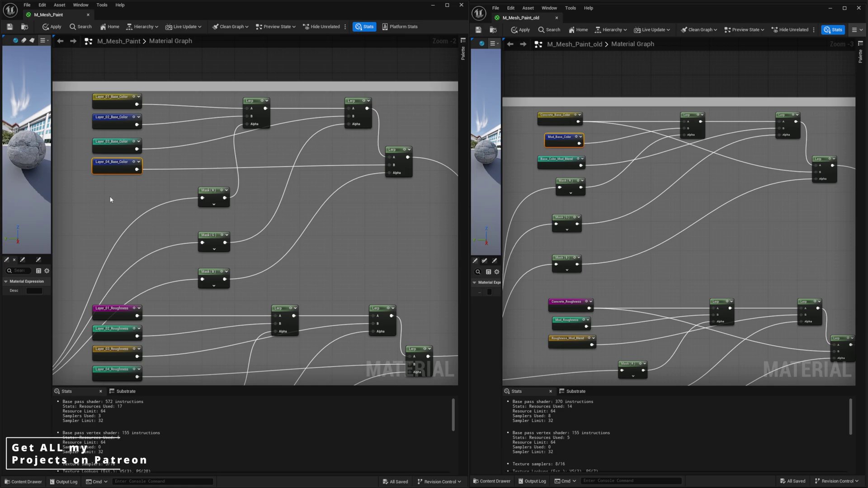
click(109, 105)
click(122, 163)
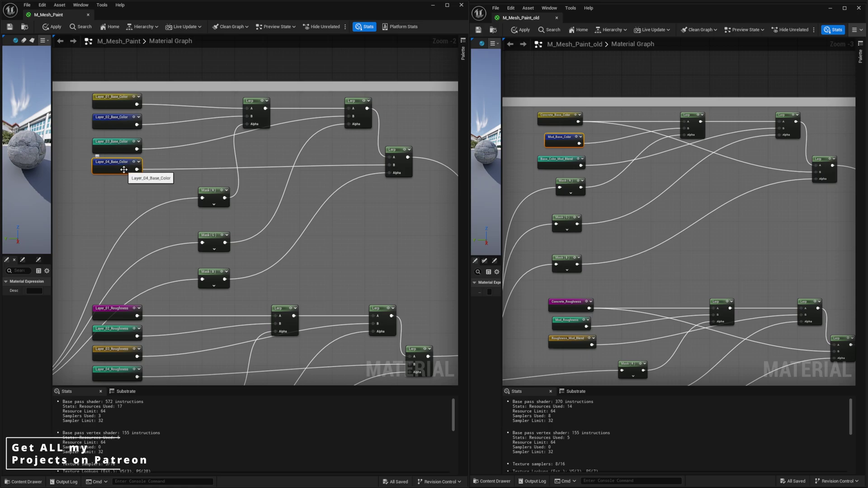
drag(116, 146, 115, 142)
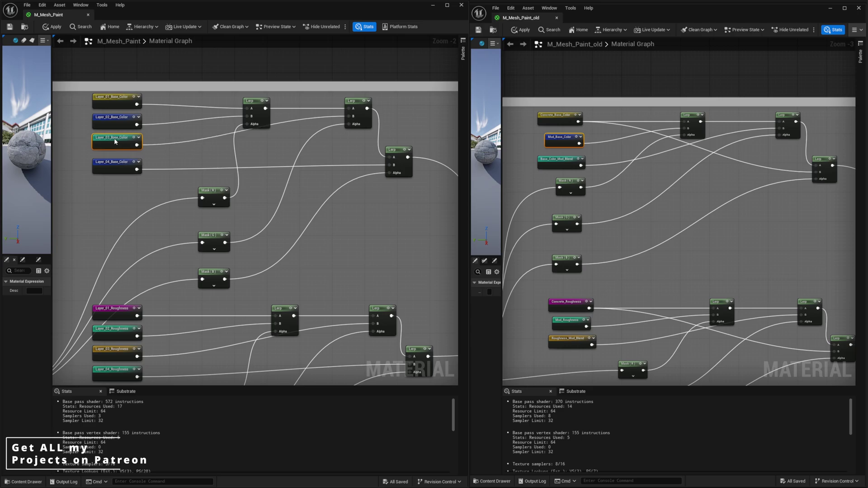
Step: Compare the three base color nodes in M_Mesh_Paint_old with the four layer nodes in M_Mesh_Paint, focusing on Layer_04_Base_Color
click(555, 161)
click(554, 118)
click(555, 140)
click(556, 159)
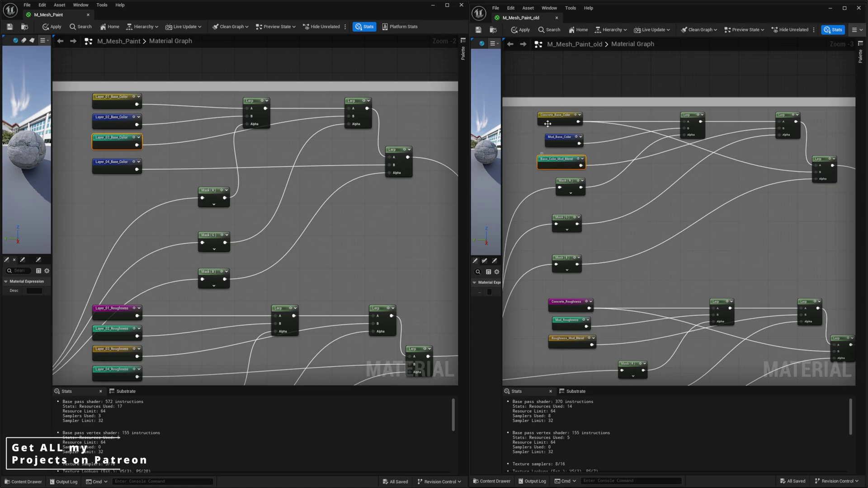
right_drag(191, 124, 204, 150)
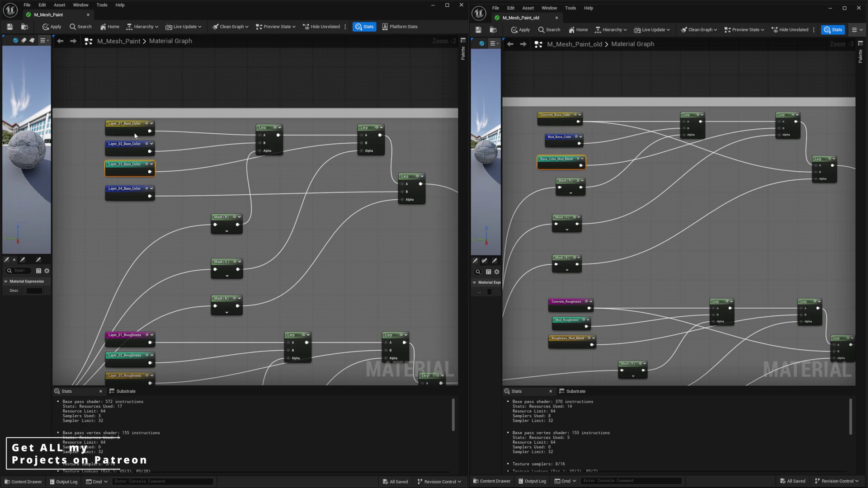
right_drag(137, 190, 183, 198)
click(139, 197)
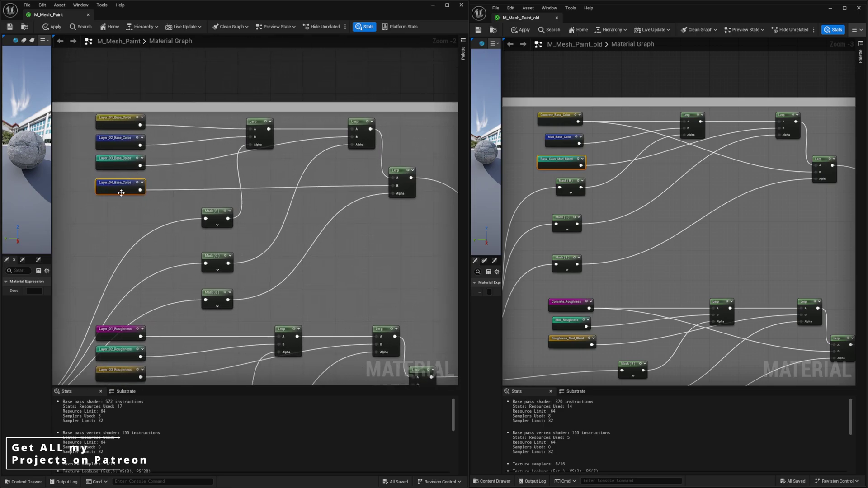
click(208, 192)
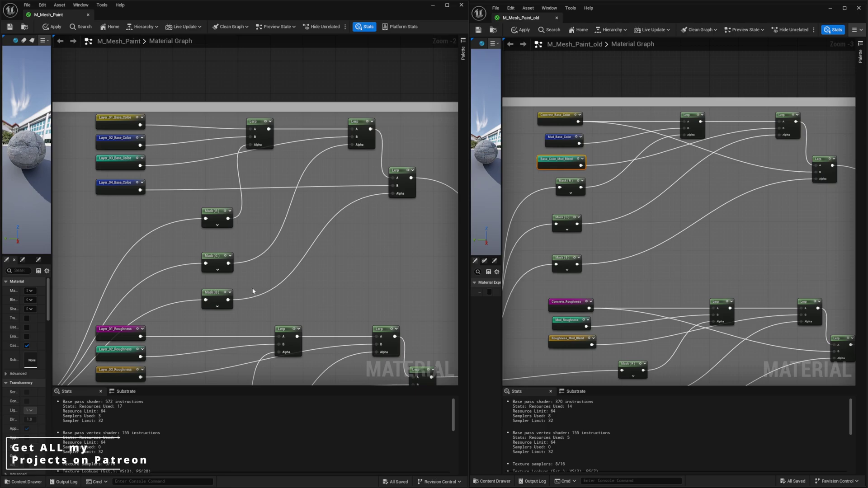
Step: Trace how Layer_01_Base_Color through Layer_04_Base_Color pass through the three Lerp nodes and their masks in M_Mesh_Paint
click(221, 295)
click(408, 187)
click(104, 187)
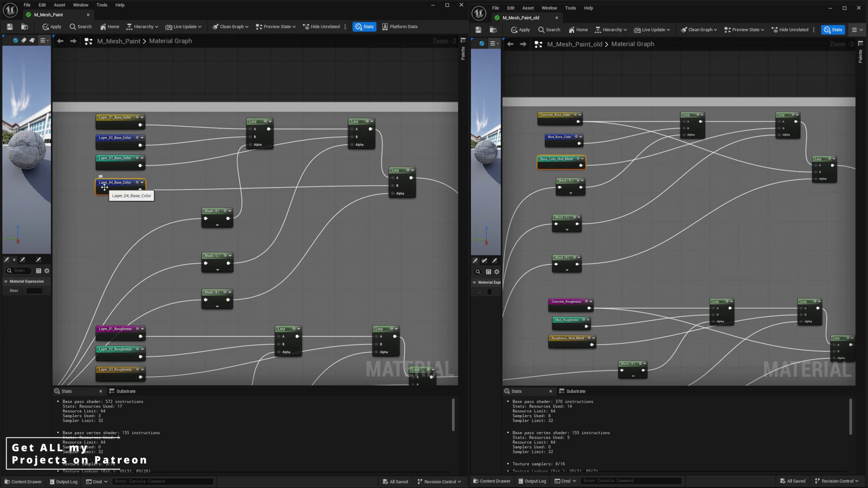
click(123, 124)
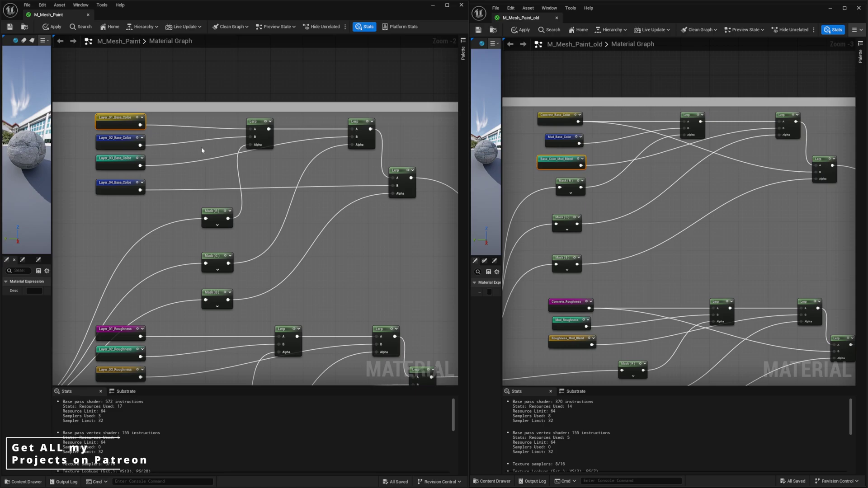
click(401, 196)
click(363, 140)
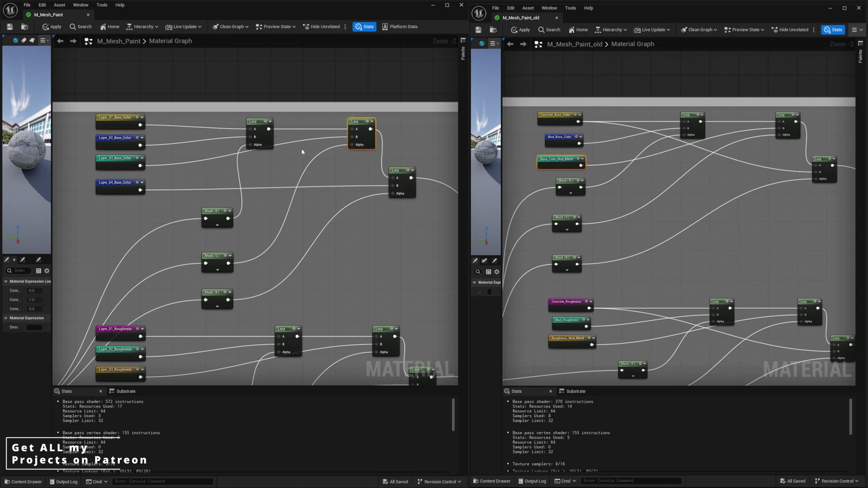
click(264, 139)
click(123, 116)
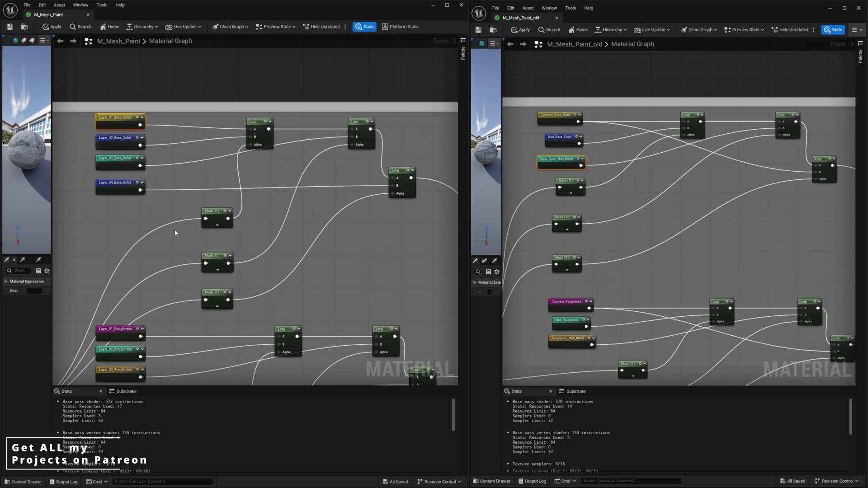
Step: Survey the normal, displacement and mesh paint texture nodes in M_Mesh_Paint, ending at the 1st_Layer group
scroll(181, 244, down, 1)
scroll(185, 204, down, 2)
right_drag(184, 256, 159, 15)
scroll(177, 145, up, 2)
right_drag(174, 282, 198, 252)
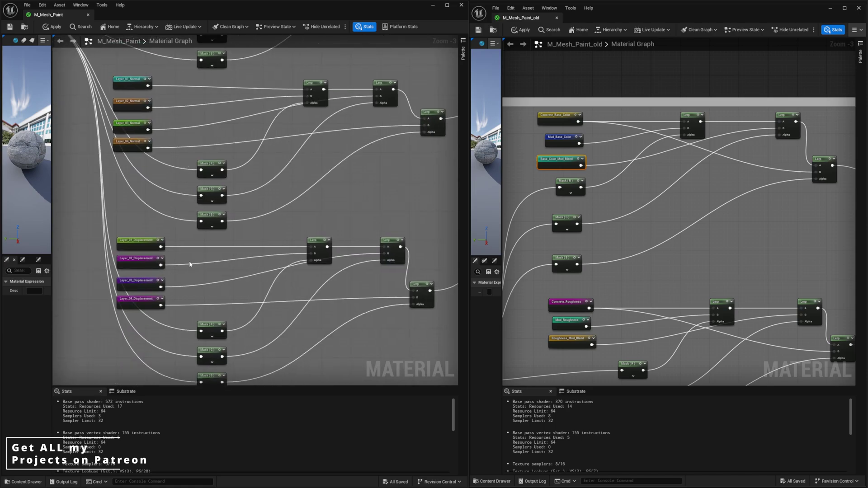
scroll(141, 267, down, 1)
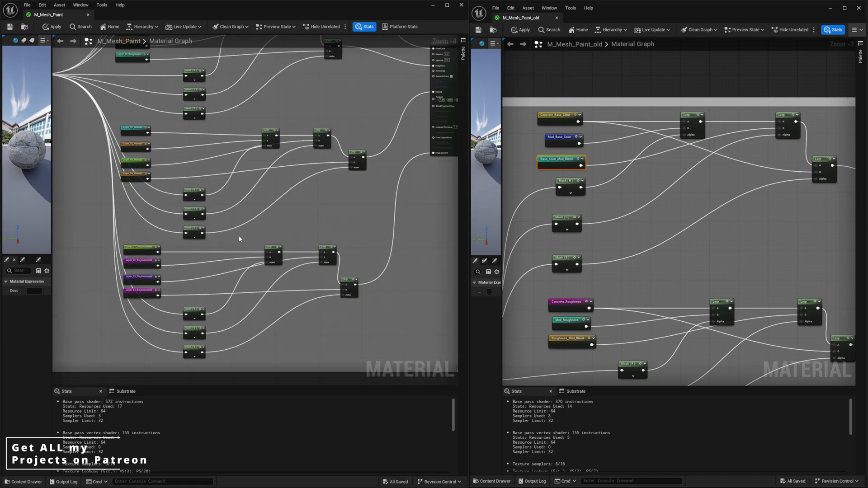
scroll(220, 211, down, 3)
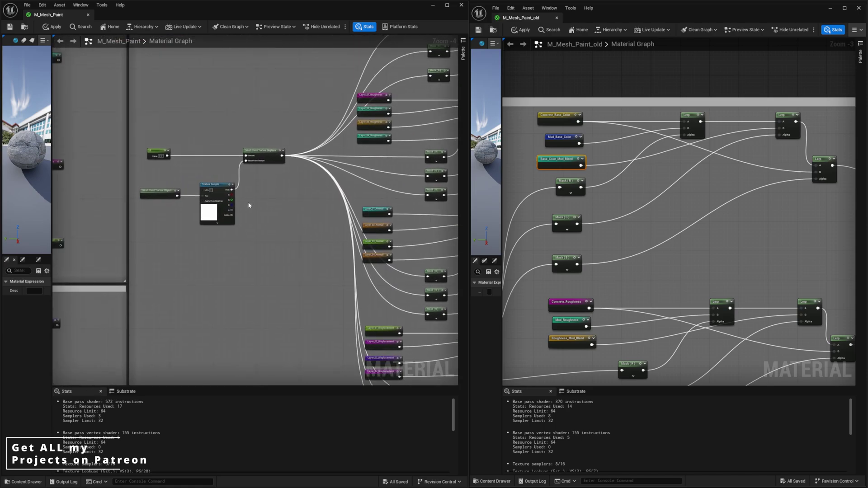
scroll(192, 202, up, 4)
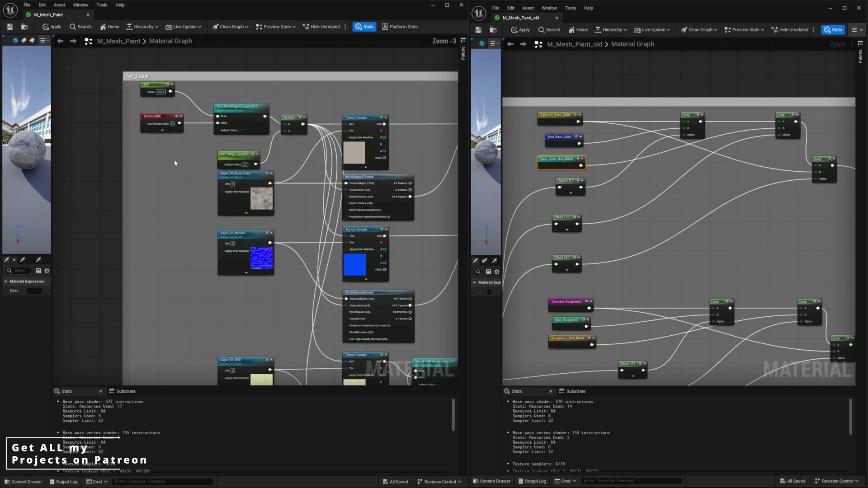
scroll(118, 124, down, 1)
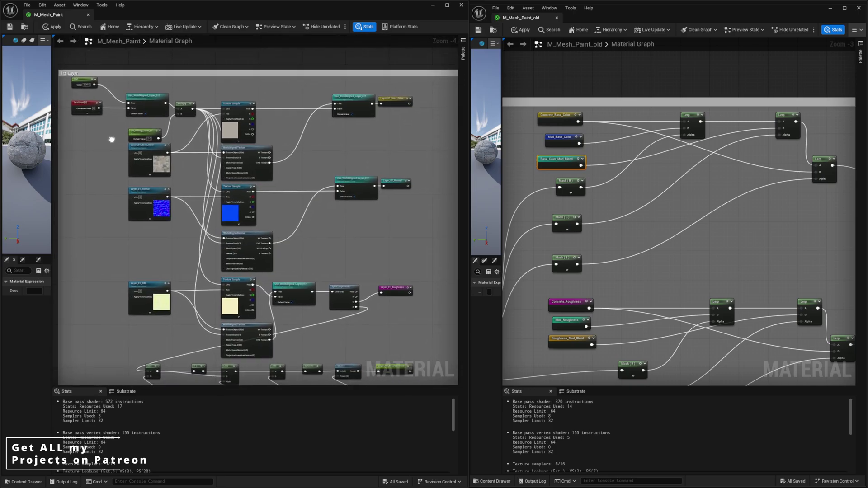
Step: Look over the layer groups and the separate blend group in M_Mesh_Paint_old for comparison
scroll(554, 145, down, 3)
right_drag(558, 149, 764, 144)
right_drag(604, 210, 852, 188)
scroll(574, 182, up, 1)
right_drag(767, 158, 550, 122)
scroll(596, 133, down, 1)
click(562, 199)
right_drag(733, 183, 735, 145)
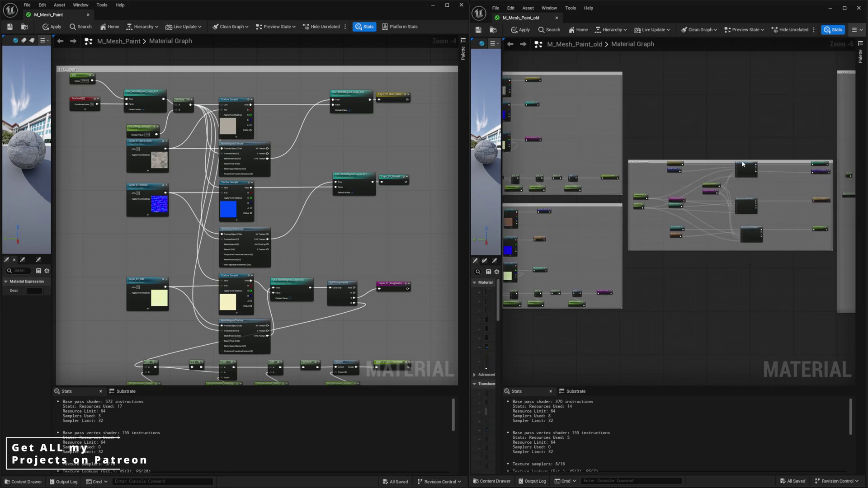
Step: Survey all the stacked layer groups and the blend group in M_Mesh_Paint from the first to the last
scroll(280, 199, down, 3)
right_drag(279, 199, 257, 158)
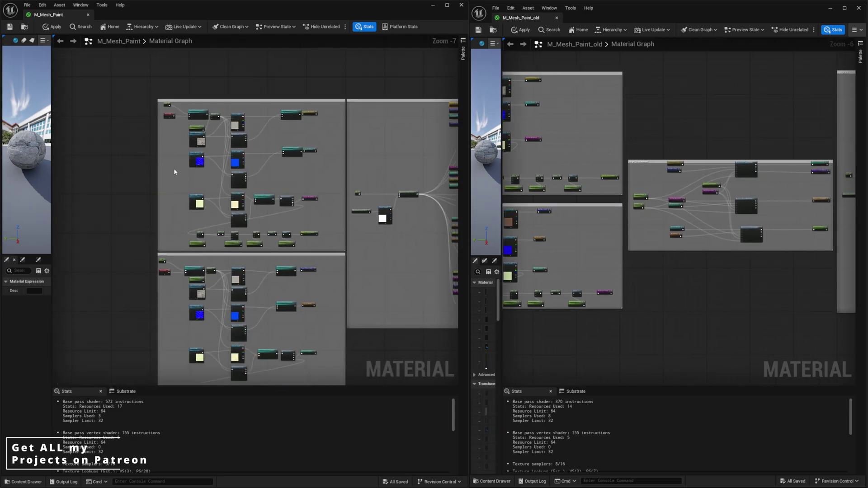
click(175, 172)
right_drag(196, 277, 186, 168)
right_drag(214, 304, 189, 145)
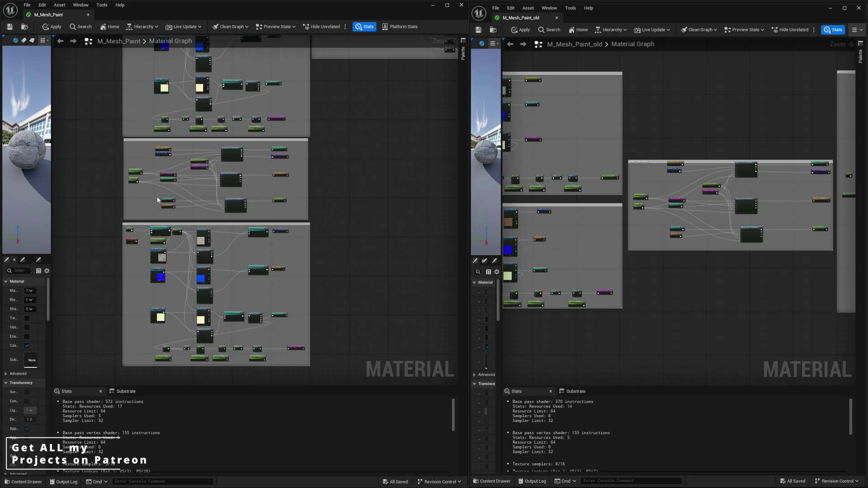
right_drag(177, 291, 159, 223)
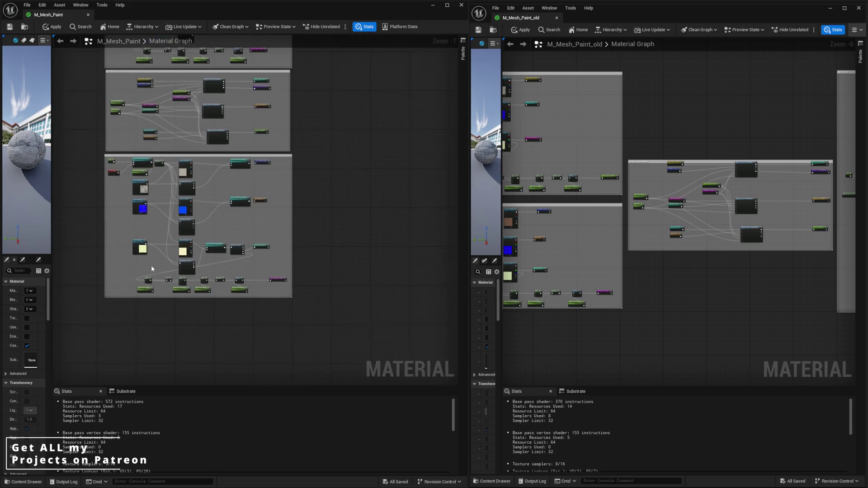
right_drag(212, 96, 217, 232)
right_drag(199, 112, 205, 218)
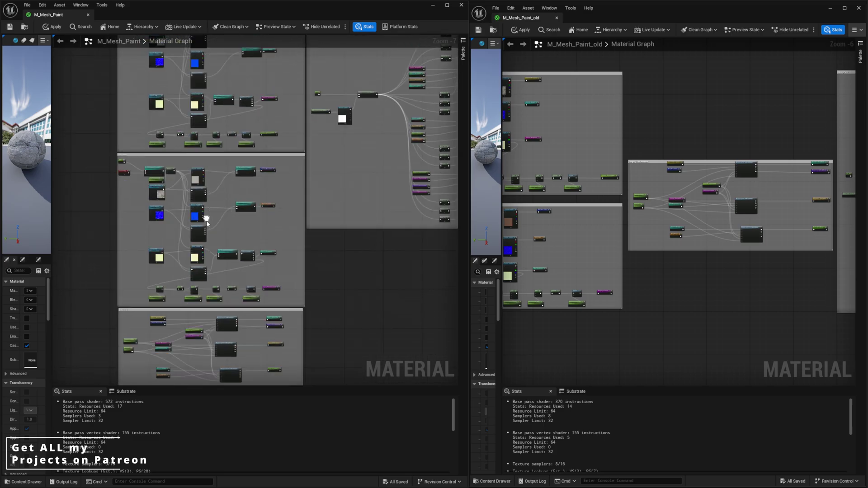
scroll(206, 219, down, 1)
right_drag(165, 268, 178, 139)
right_drag(192, 186, 190, 317)
right_drag(198, 174, 189, 252)
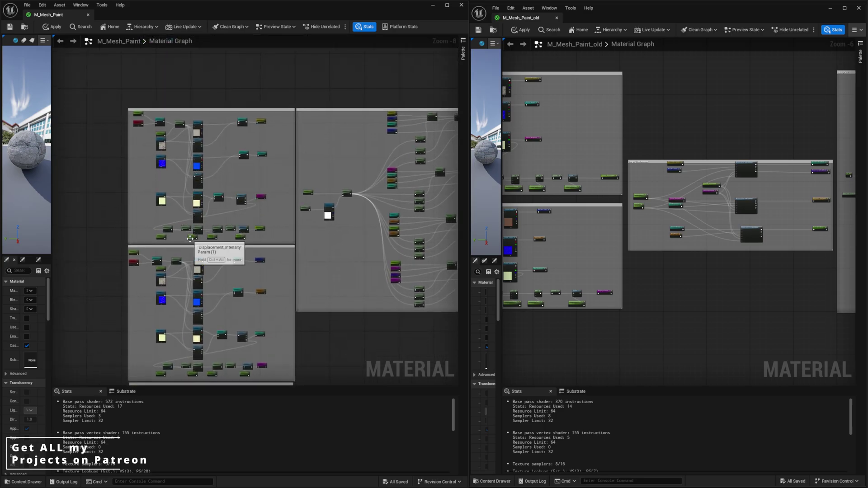
right_drag(148, 157, 164, 188)
Step: Examine the node setup inside the first layer groups of M_Mesh_Paint at closer range
scroll(172, 197, up, 8)
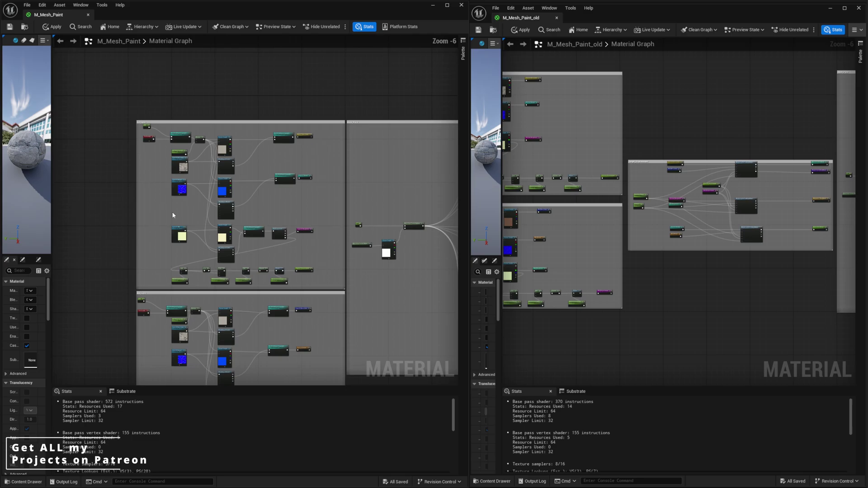
click(251, 226)
scroll(248, 236, down, 3)
right_drag(243, 278, 195, 83)
right_drag(201, 245, 192, 98)
scroll(223, 223, up, 3)
right_drag(223, 224, 280, 30)
click(253, 200)
scroll(218, 202, down, 4)
right_drag(219, 151, 226, 317)
right_drag(240, 177, 219, 342)
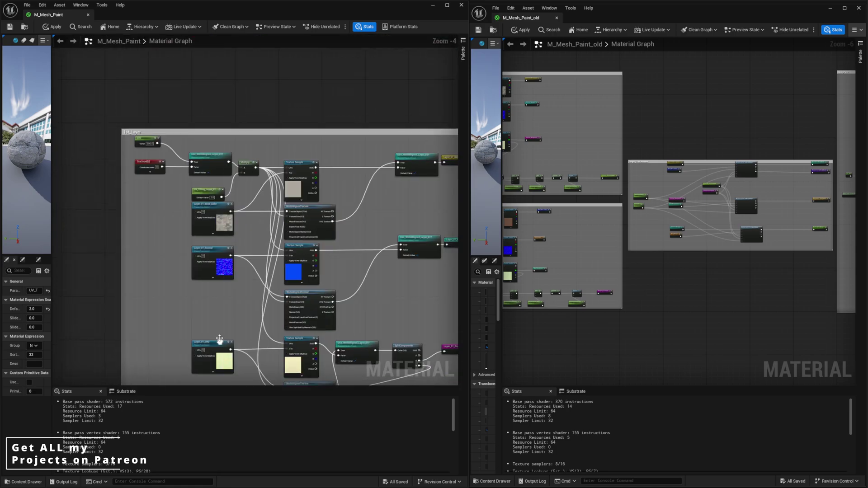
right_drag(236, 220, 258, 223)
Step: Examine the base color Texture Sample and the Concrete_Base_Color node in the Concrete_Base group of M_Mesh_Paint_old
right_drag(553, 146, 723, 257)
scroll(654, 207, up, 6)
right_drag(654, 207, 625, 178)
click(695, 159)
right_drag(703, 159, 674, 145)
scroll(708, 153, down, 1)
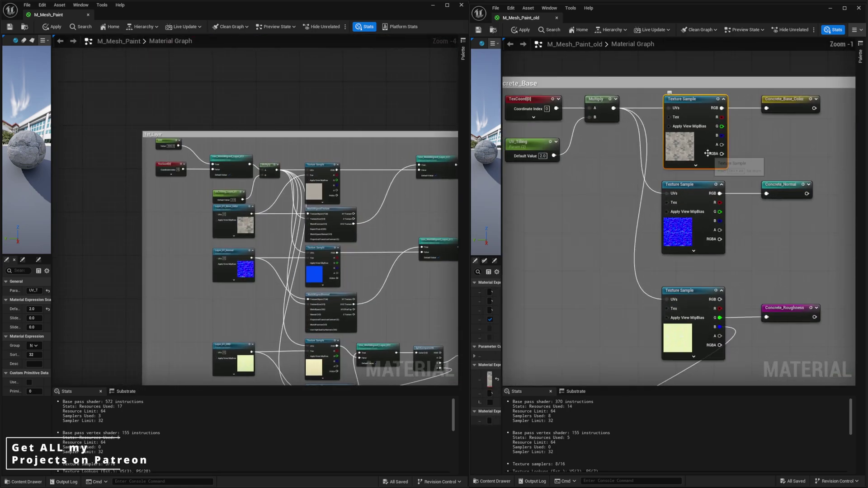
click(791, 105)
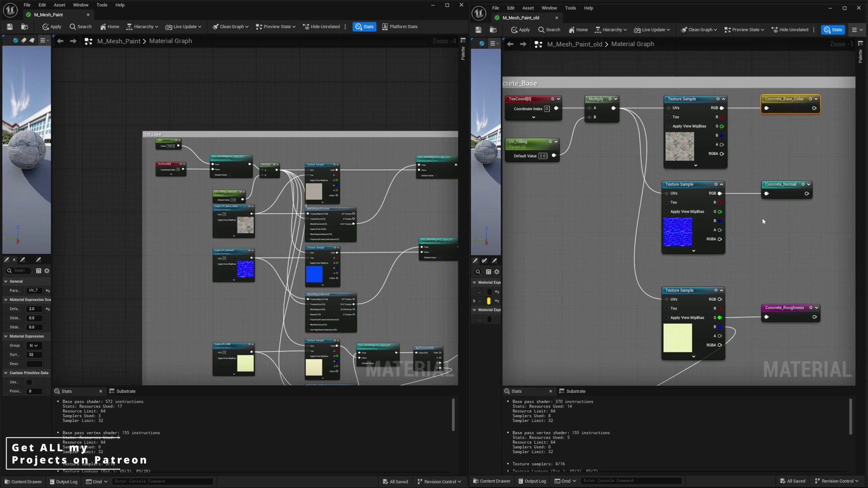
Step: Examine the Layer_01_Base_Color texture object and the WorldAlignedTexture node it feeds in the 1st_Layer group of M_Mesh_Paint
right_drag(355, 243, 344, 243)
scroll(170, 165, up, 4)
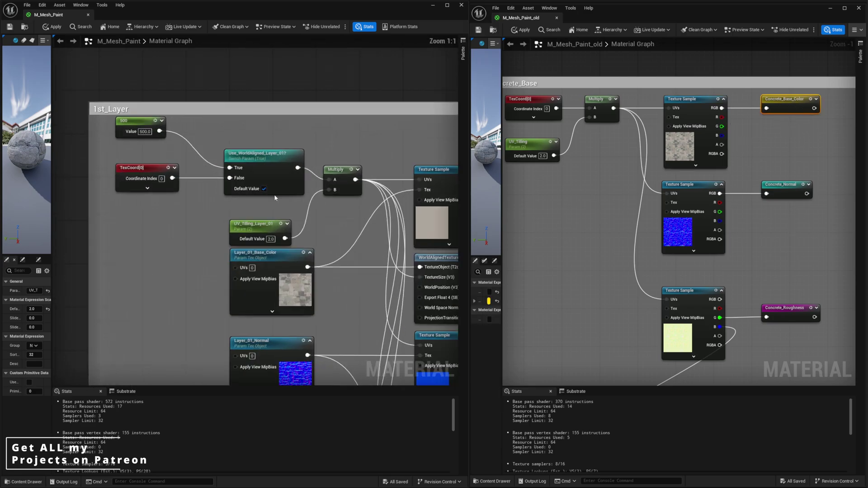
right_drag(308, 198, 174, 178)
right_drag(264, 209, 232, 165)
click(146, 237)
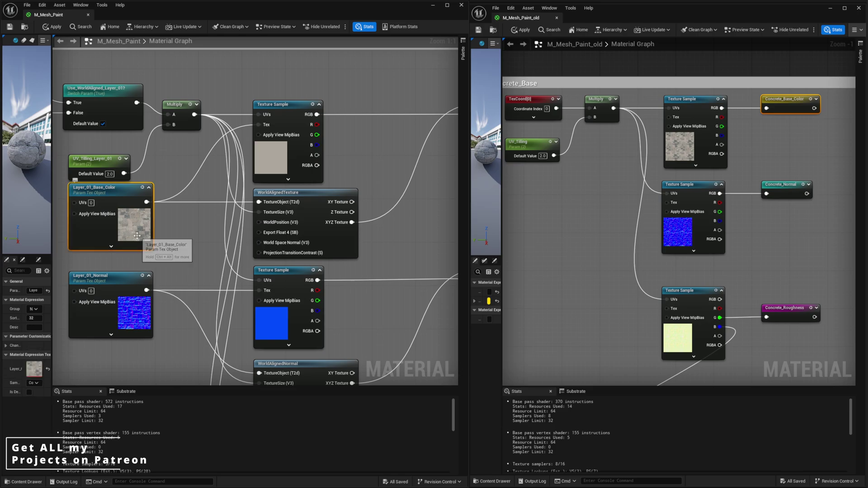
right_drag(107, 201, 138, 195)
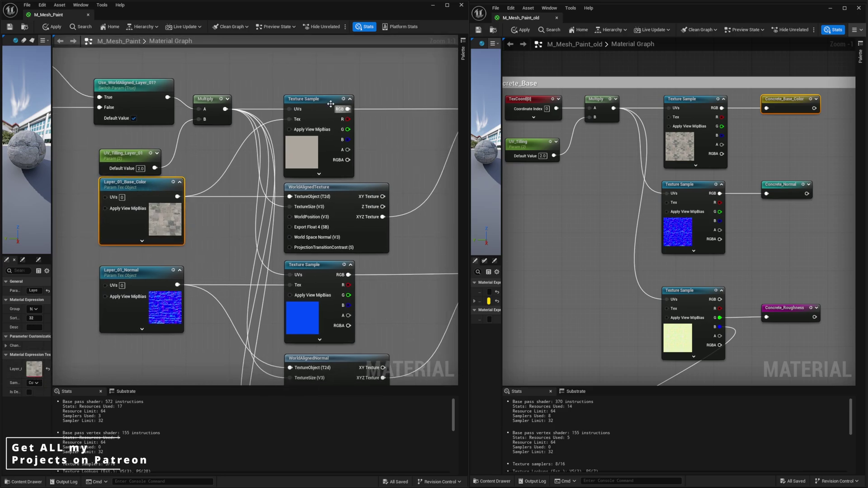
right_drag(219, 220, 178, 193)
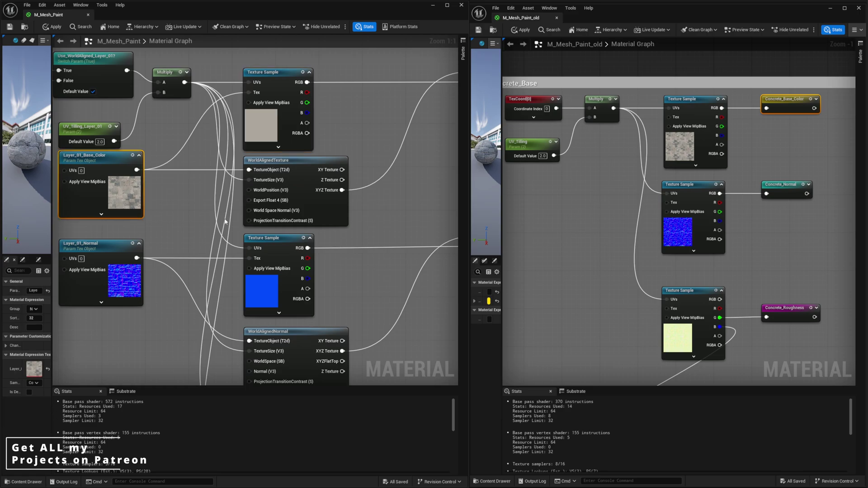
click(289, 161)
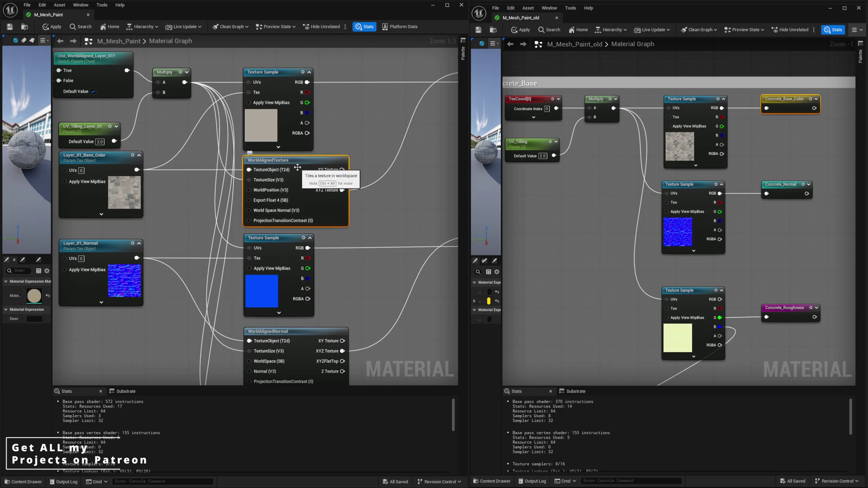
scroll(276, 182, down, 1)
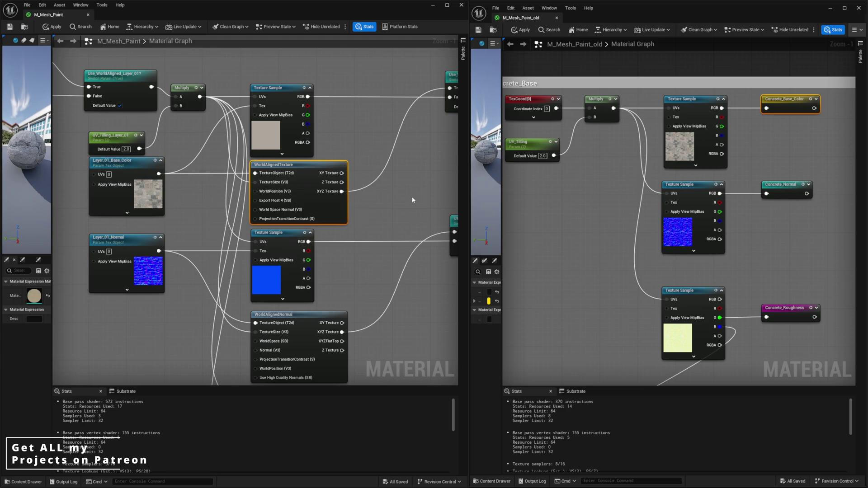
Step: Trace the WorldAlignedTexture and Texture Sample outputs into the Use_WorldAligned_Layer_01? switch ahead of Layer_01_Base_Color
right_drag(364, 205, 283, 219)
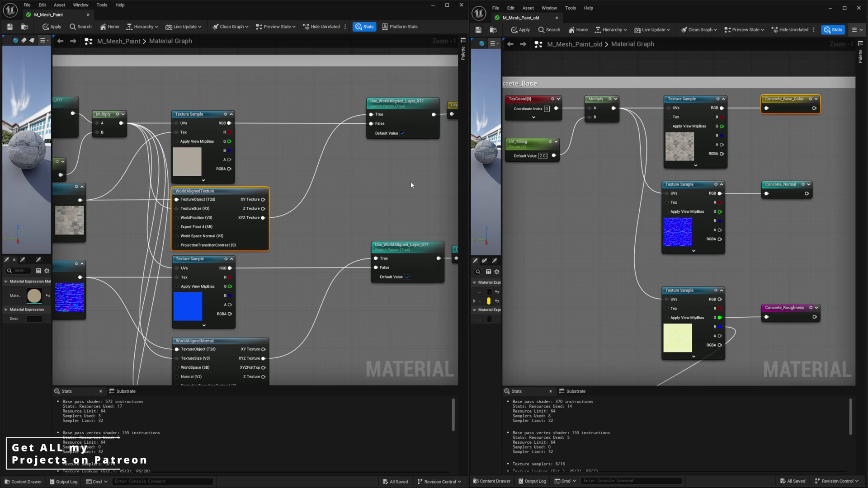
right_drag(411, 181, 332, 206)
click(329, 144)
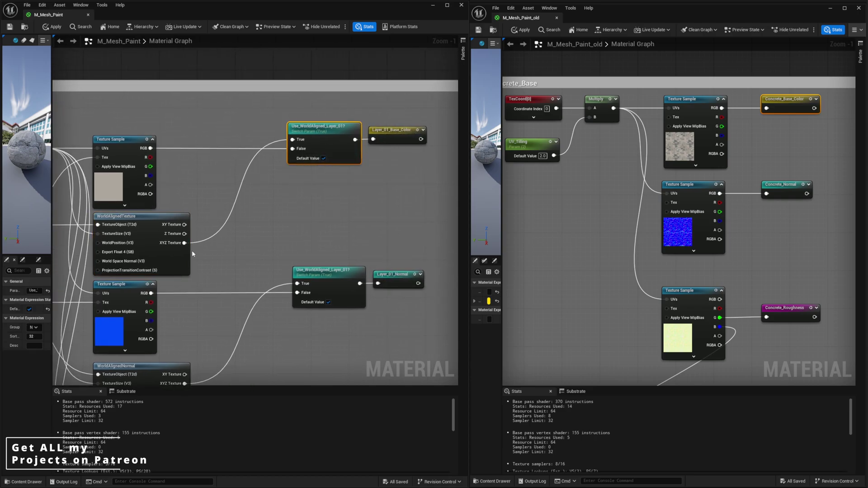
right_drag(195, 252, 230, 255)
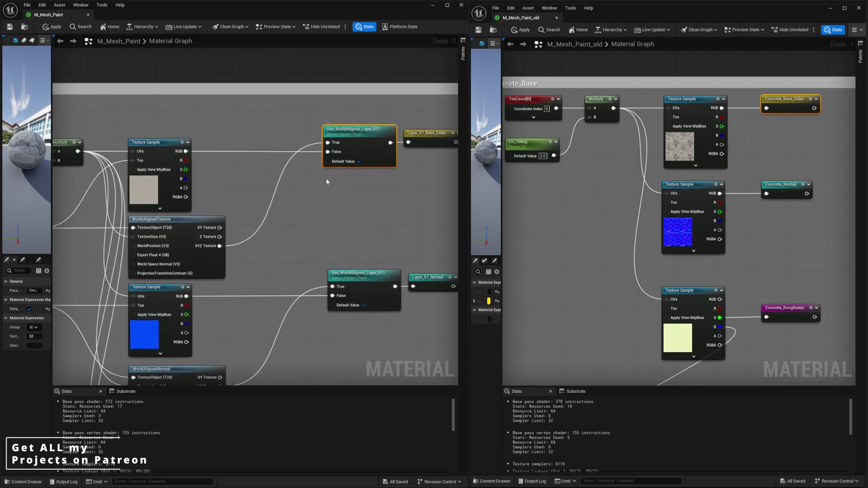
click(215, 273)
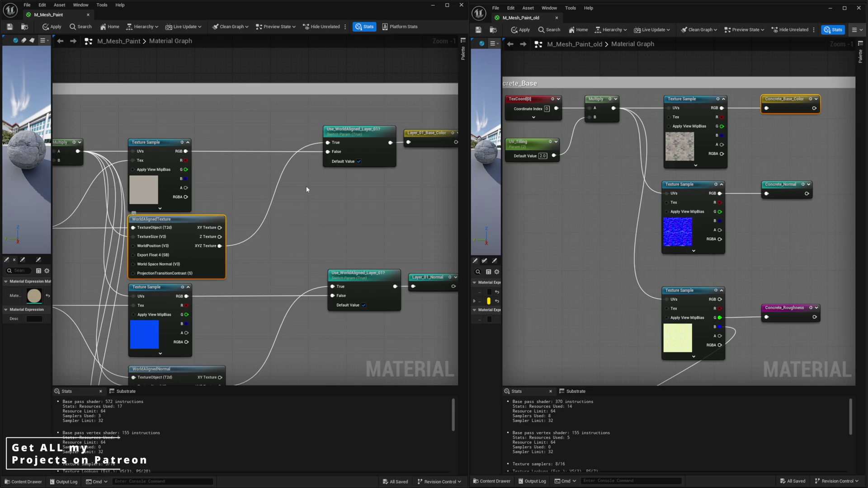
right_drag(196, 222, 235, 225)
right_drag(92, 162, 134, 168)
right_drag(361, 181, 245, 180)
click(131, 175)
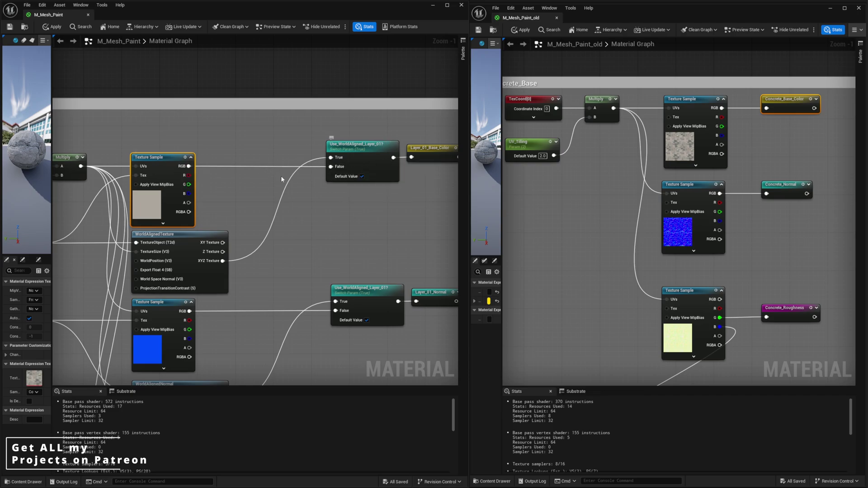
Step: Review the normal and ORD texture branches of the 1st_Layer group, focusing on the WorldAlignedNormal node
right_drag(156, 206, 169, 171)
scroll(168, 172, down, 1)
right_drag(175, 203, 206, 163)
scroll(205, 162, down, 1)
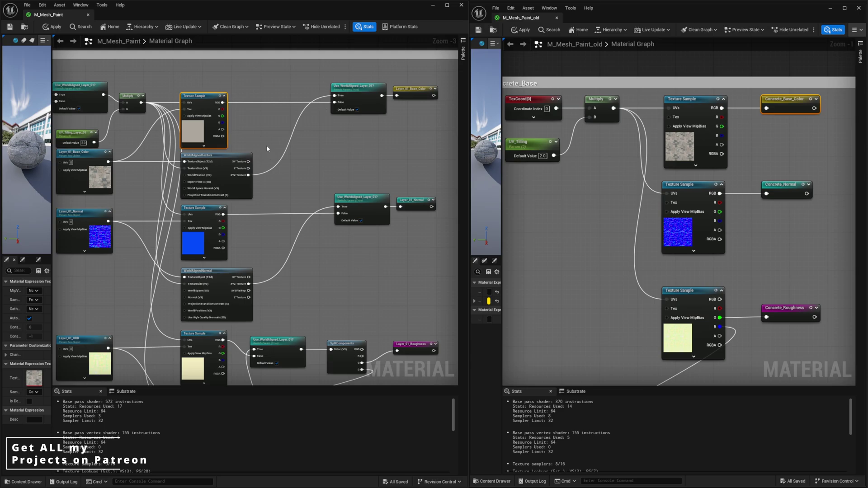
scroll(311, 130, up, 1)
right_drag(311, 130, 332, 146)
right_drag(203, 136, 239, 36)
right_drag(168, 246, 179, 132)
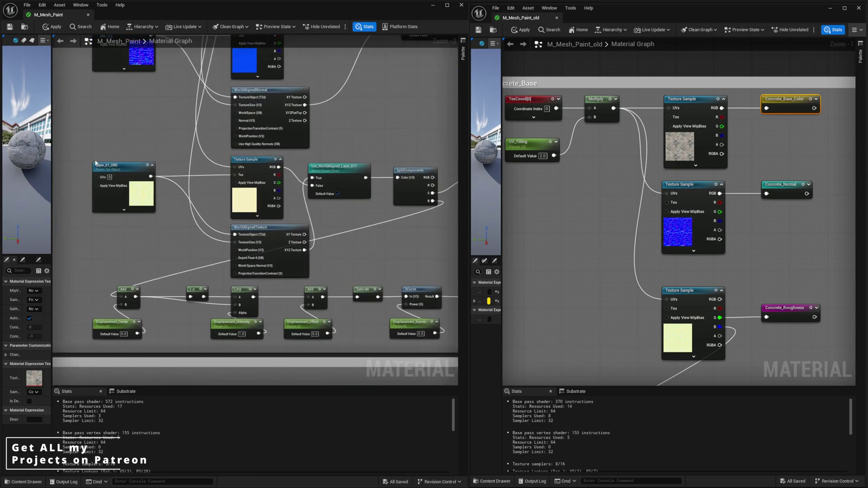
right_drag(186, 185, 175, 261)
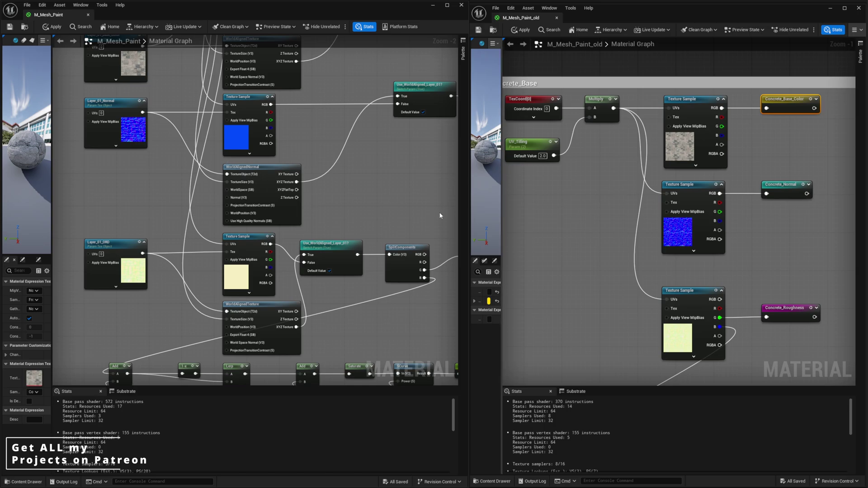
scroll(258, 197, up, 2)
click(283, 197)
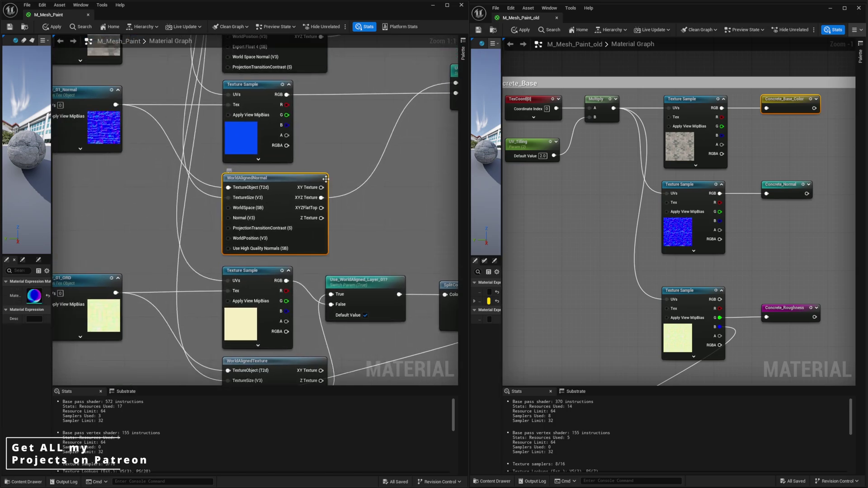
right_drag(276, 176, 259, 281)
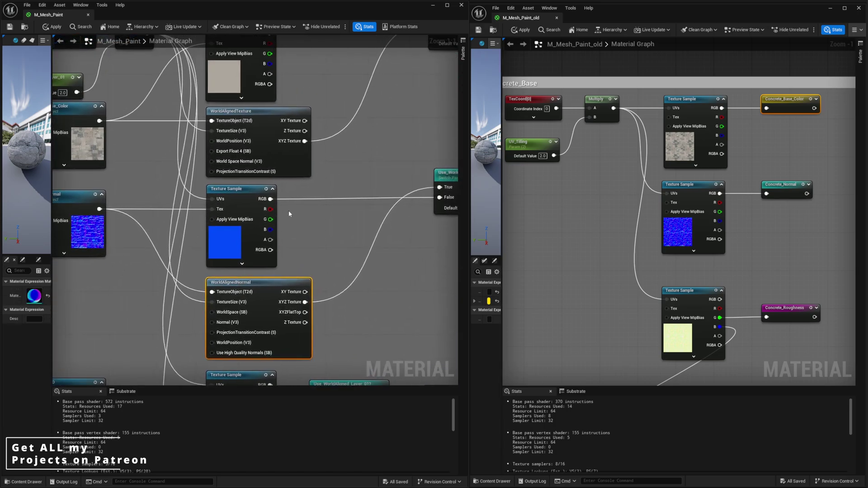
Step: Compare the WorldAlignedNormal node of the normal branch with the texture sampling nodes of the Layer_01_ORD branch
click(267, 122)
right_drag(231, 194, 262, 60)
right_drag(218, 318, 240, 261)
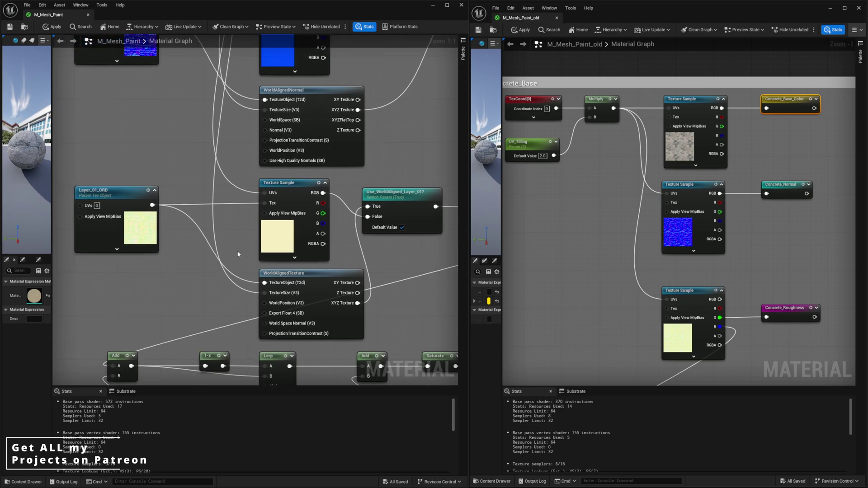
right_drag(320, 183, 286, 248)
click(287, 248)
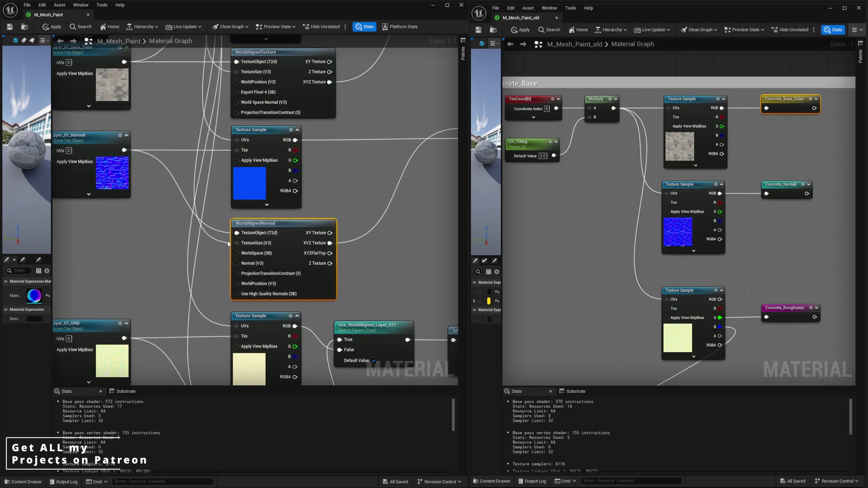
scroll(233, 242, down, 1)
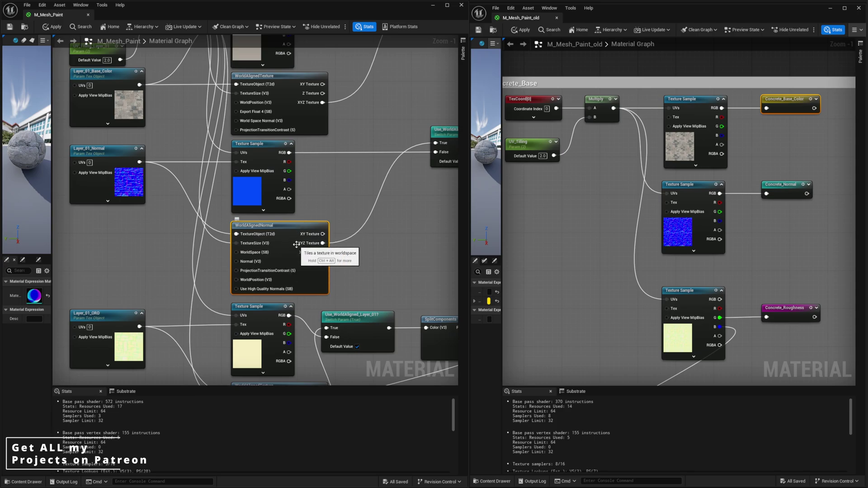
right_drag(71, 46, 200, 198)
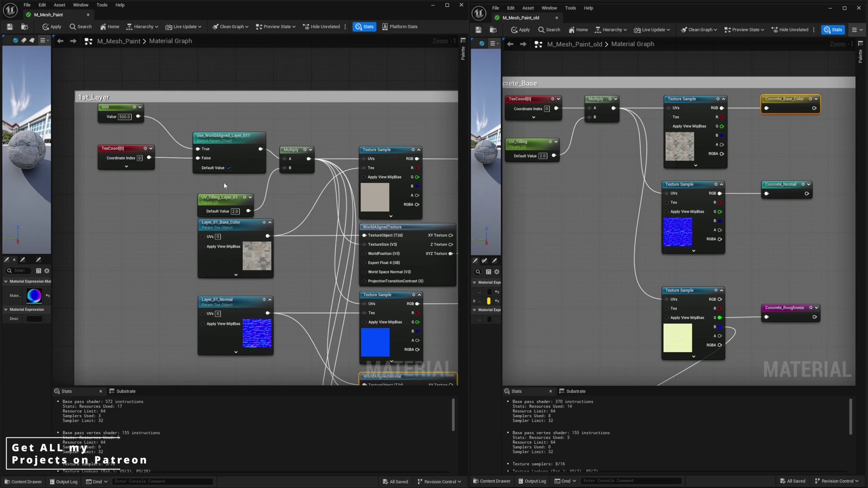
Step: Examine how the constant 500, TexCoord[0], Use_WorldAligned_Layer_01? switch and UV_Tiling_Layer_01 parameter control tiling in the 1st_Layer group
scroll(162, 186, up, 1)
click(136, 173)
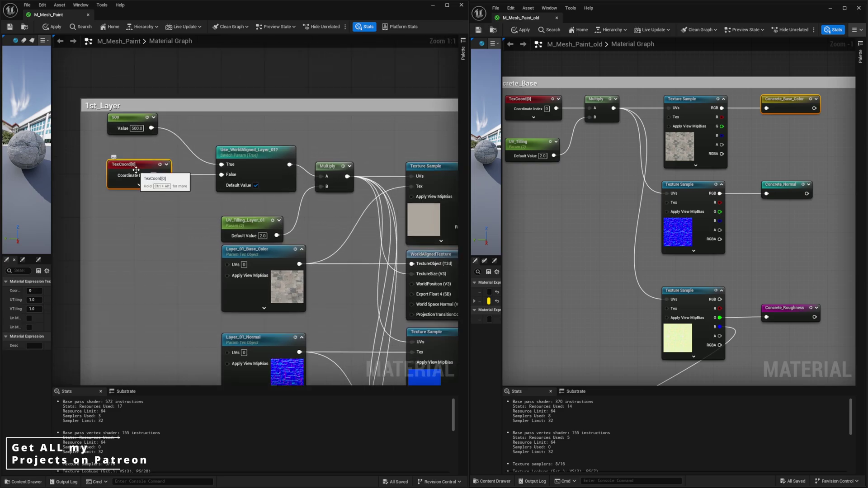
click(122, 117)
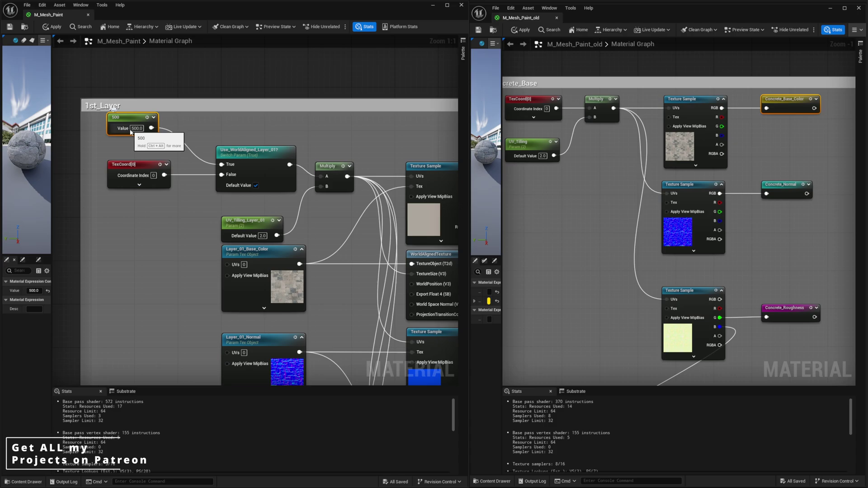
click(267, 162)
right_drag(267, 163, 218, 165)
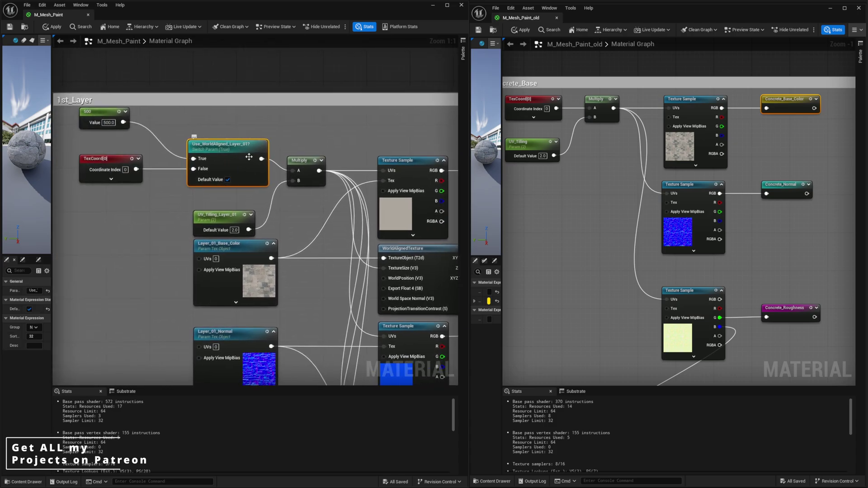
click(98, 111)
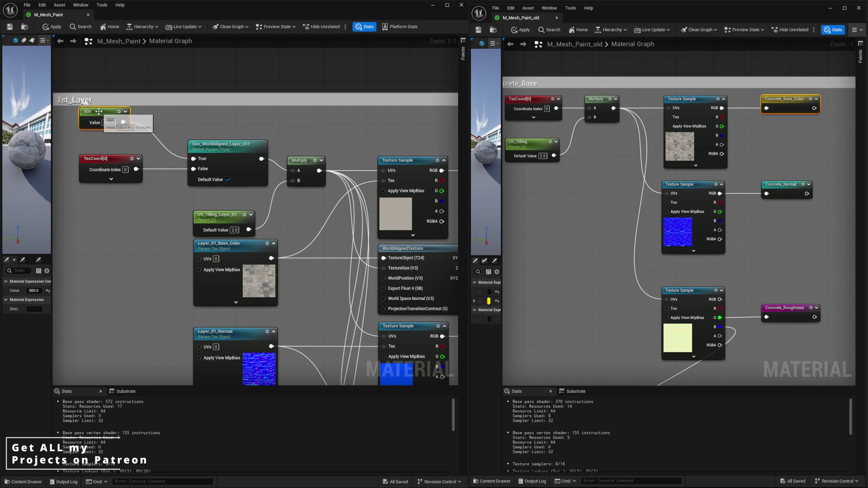
click(230, 217)
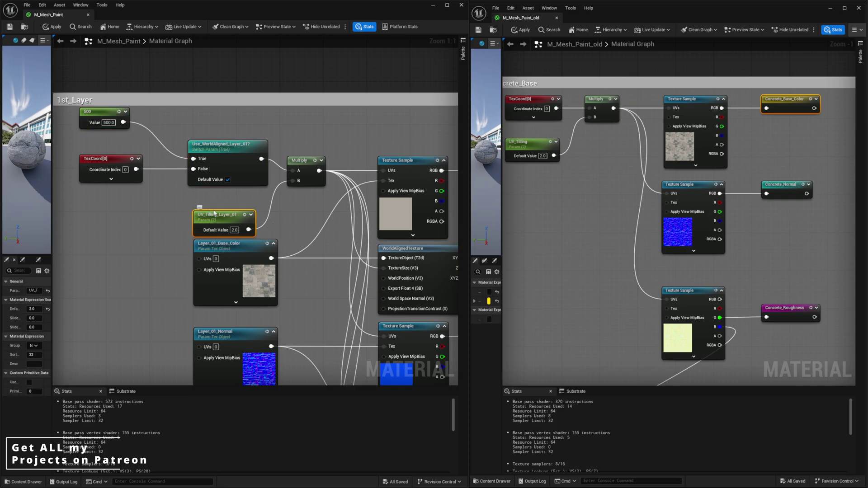
right_drag(283, 223, 239, 212)
click(387, 263)
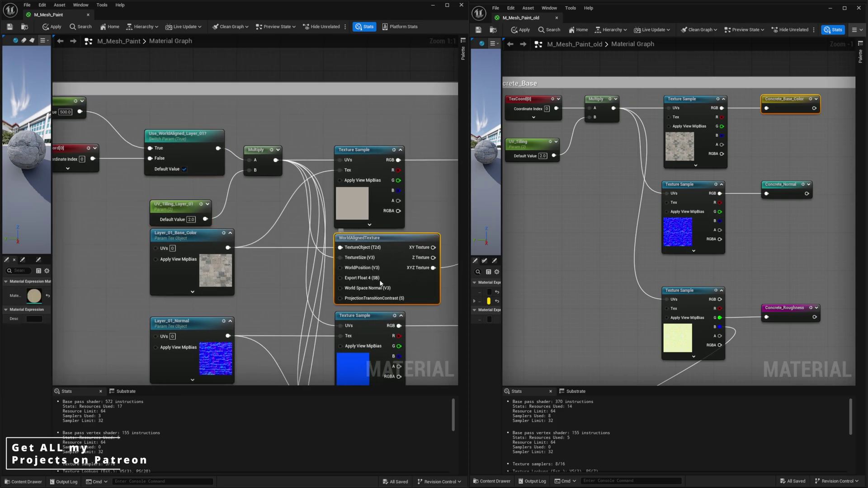
right_drag(251, 145, 294, 145)
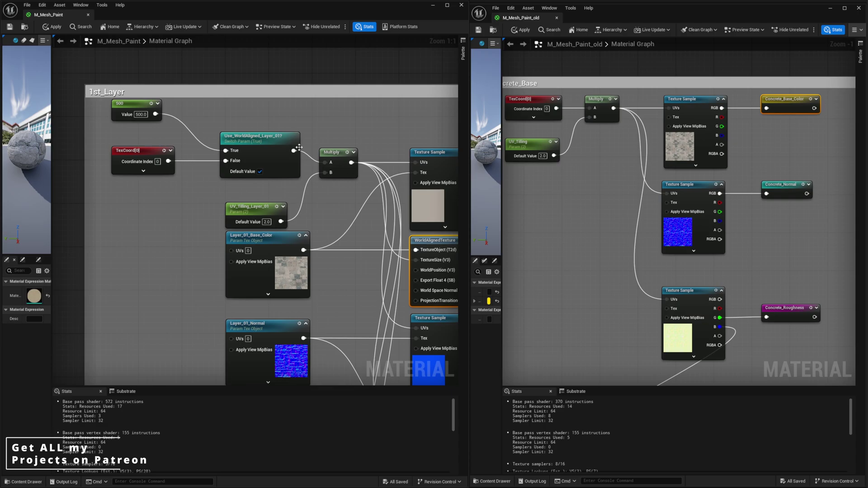
click(146, 160)
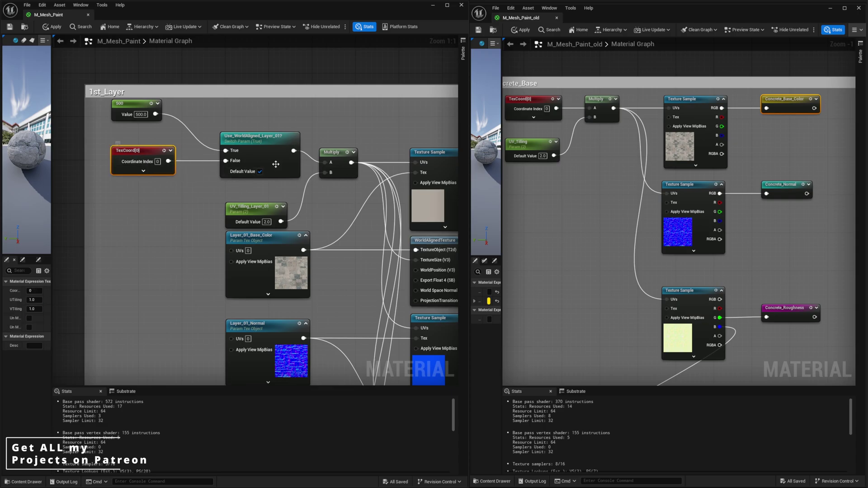
click(251, 208)
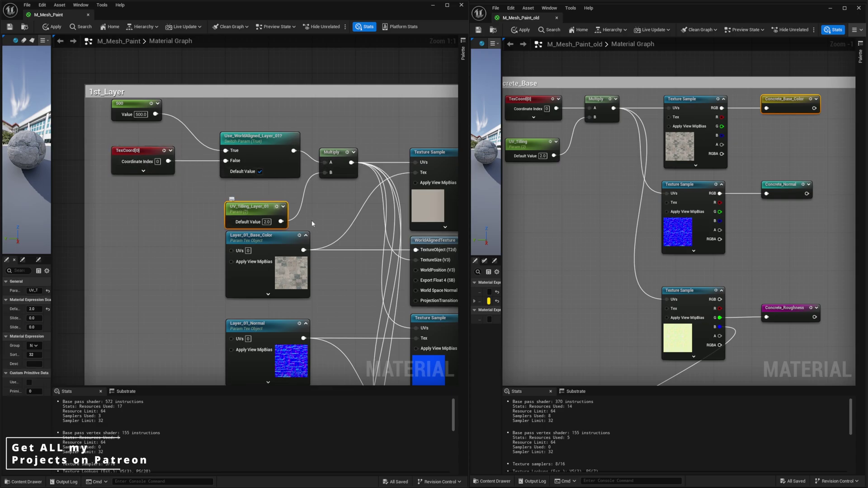
Step: Inspect the base color Texture Sample and the tiling nodes that feed it in the 1st_Layer group
right_drag(355, 189, 239, 186)
click(328, 170)
right_drag(332, 178, 328, 198)
scroll(259, 190, down, 1)
scroll(286, 188, down, 1)
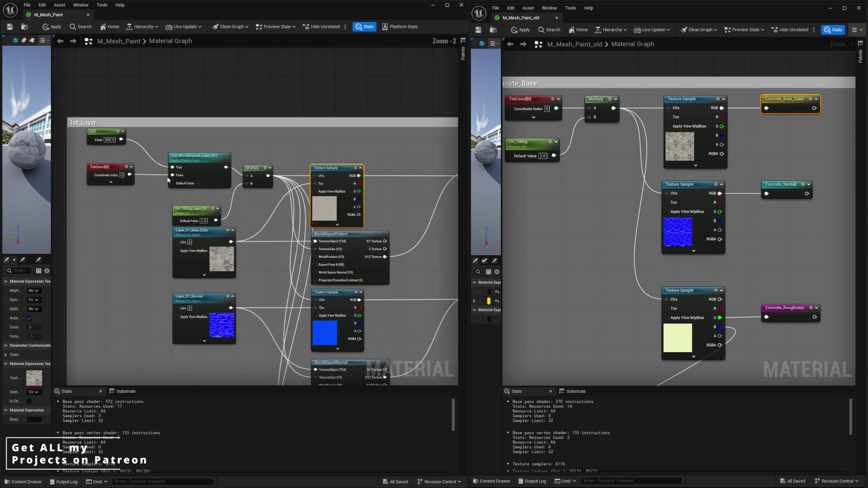
drag(193, 190, 118, 244)
click(240, 191)
drag(339, 140, 345, 256)
click(245, 211)
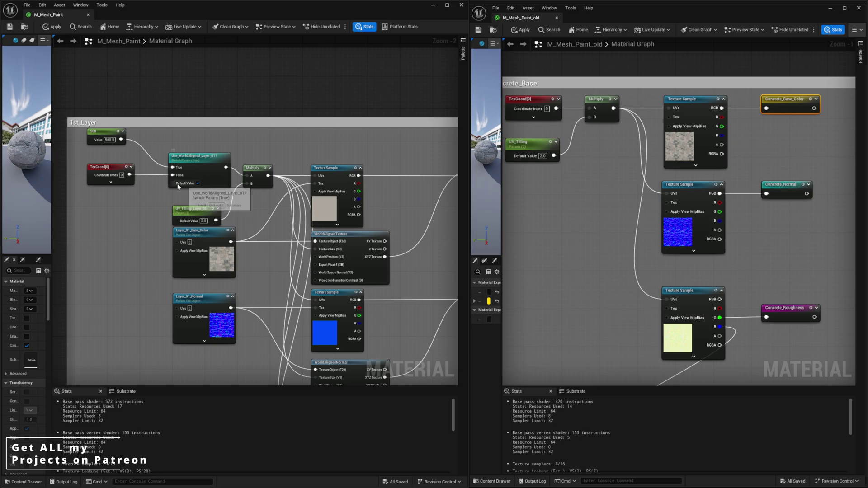
Step: Try wiring TexCoord[0] directly into the 1st_Layer Multiply's A input, and reconnect the Use_WorldAligned_Layer_01? output to that input
drag(132, 179, 265, 178)
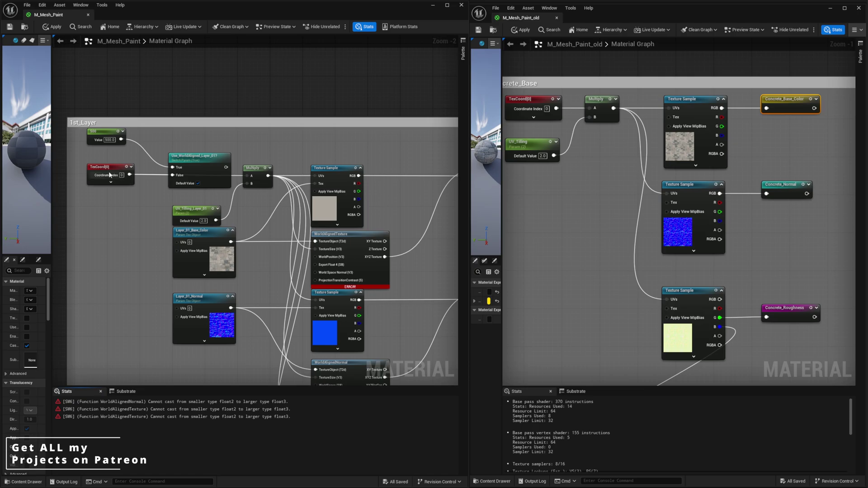
scroll(111, 176, up, 1)
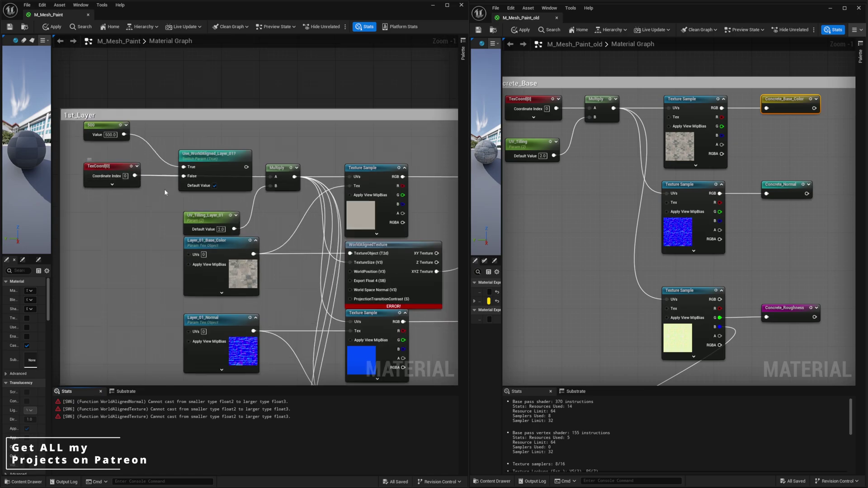
right_drag(164, 189, 151, 188)
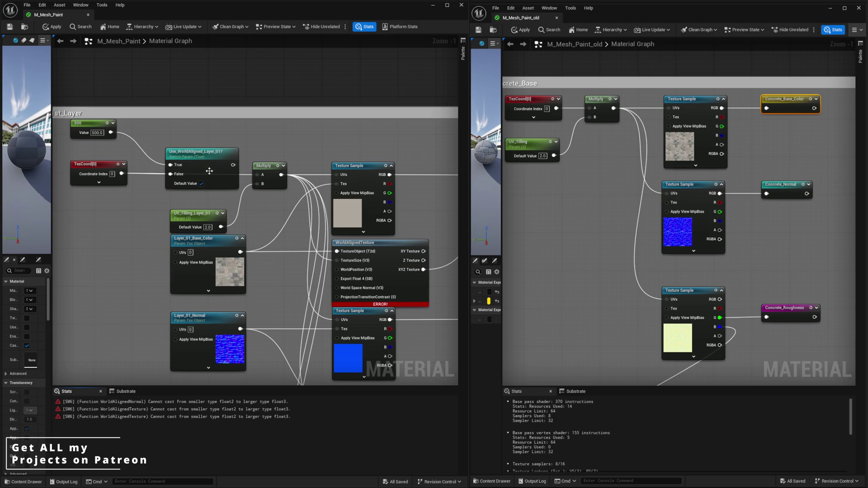
drag(232, 165, 257, 174)
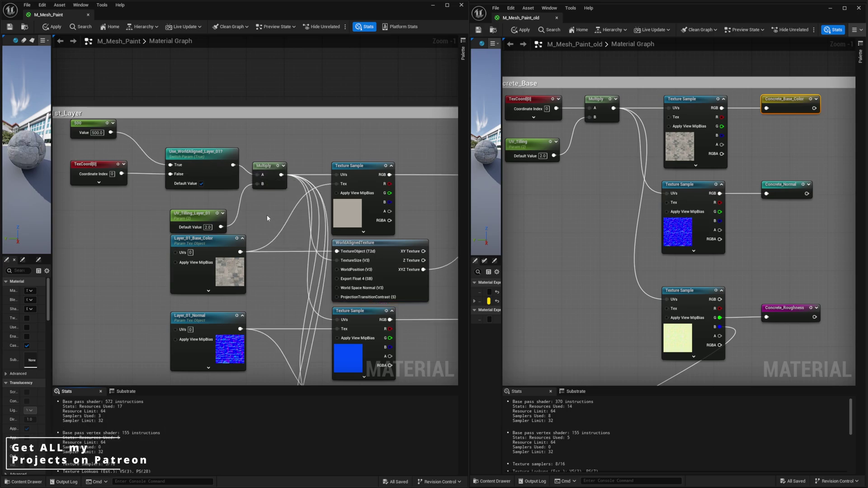
scroll(224, 217, down, 1)
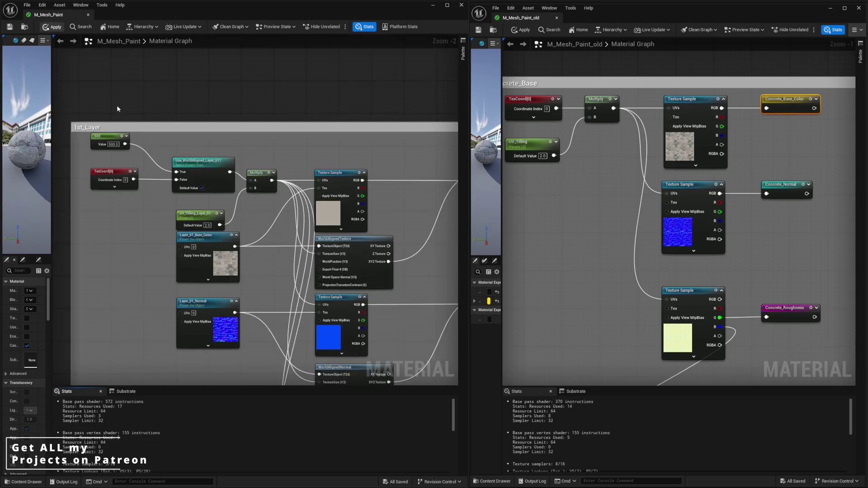
Step: Review the 1st_Layer texture branches down to the Layer_01_ORD texture object and examine that node
right_drag(276, 314, 223, 149)
scroll(267, 206, down, 1)
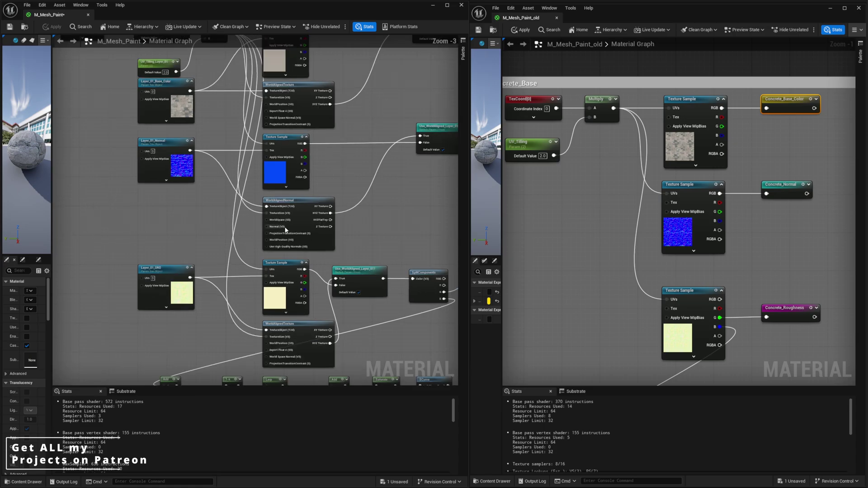
right_drag(285, 232, 224, 153)
right_drag(290, 195, 193, 205)
scroll(217, 231, up, 1)
right_drag(222, 240, 290, 197)
scroll(222, 186, up, 1)
scroll(223, 186, up, 1)
right_drag(154, 187, 244, 184)
click(125, 177)
right_drag(126, 177, 236, 195)
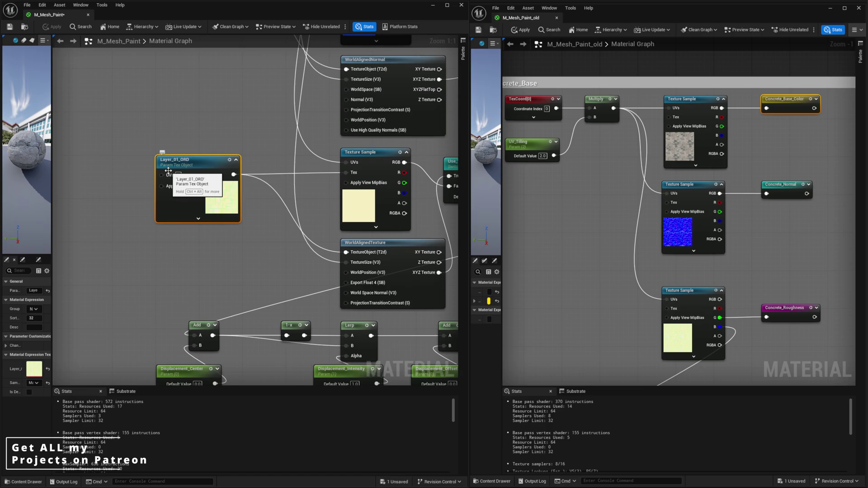
Step: Trace the ORD Texture Sample and WorldAlignedTexture through the Use_WorldAligned_Layer_01? switch and SplitComponents into Layer_01_Roughness
right_drag(274, 216, 141, 204)
click(195, 201)
right_drag(219, 233, 246, 237)
click(247, 238)
right_drag(342, 138, 249, 128)
drag(258, 130, 281, 240)
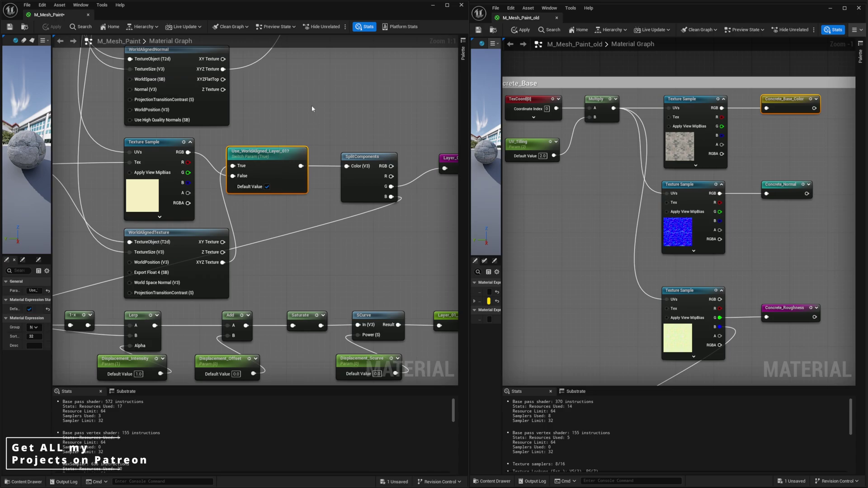
right_drag(288, 175, 199, 178)
drag(247, 144, 302, 221)
click(291, 265)
click(274, 218)
drag(365, 181, 400, 145)
right_drag(265, 212, 310, 270)
click(320, 177)
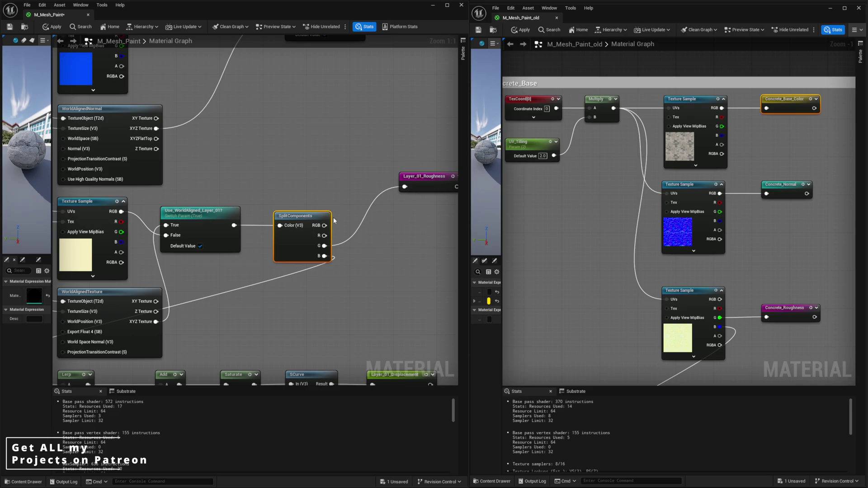
Step: Follow the SplitComponents blue output into the displacement adjustment chain ending at Layer_01_Displacement
scroll(329, 253, down, 1)
drag(326, 236, 351, 120)
click(295, 170)
scroll(276, 186, down, 2)
right_drag(249, 203, 271, 143)
scroll(257, 220, down, 1)
scroll(228, 189, down, 2)
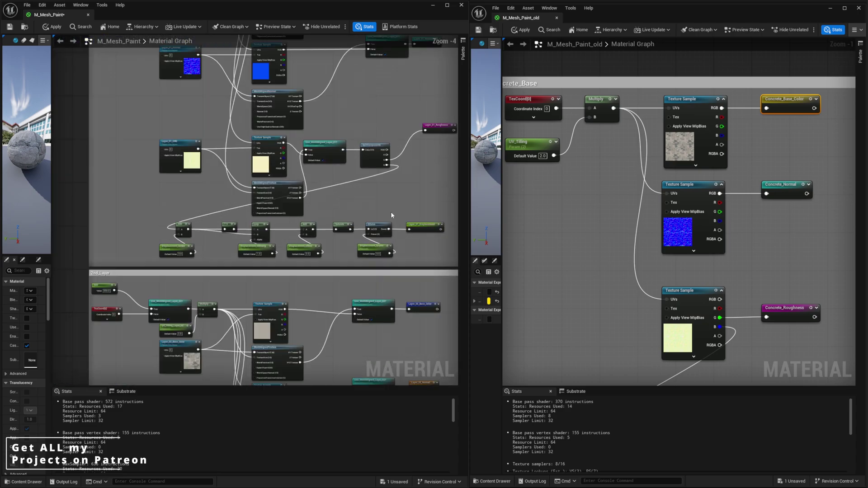
Step: Examine the HeightLerpWithTwoHeightMaps nodes blending Layer_01 and Layer_02, and survey the layer groups above them
right_drag(304, 221, 186, 238)
right_drag(169, 357, 374, 118)
right_drag(186, 182, 187, 151)
scroll(257, 204, up, 3)
right_drag(286, 190, 191, 175)
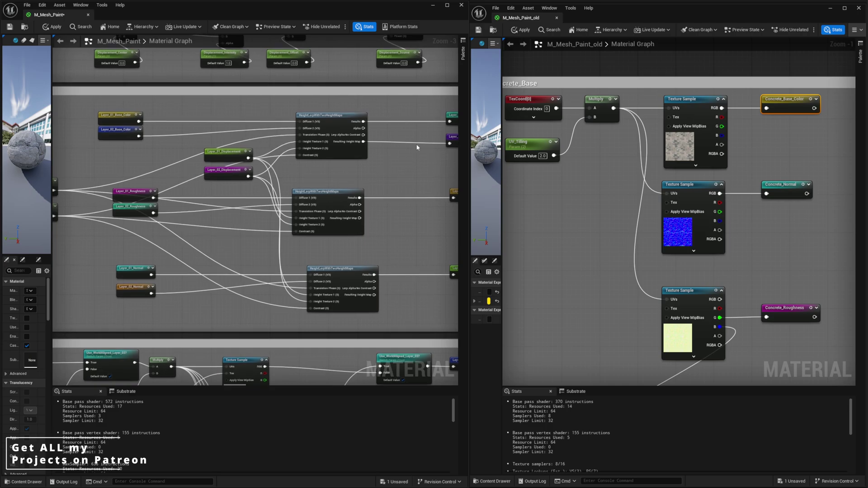
right_drag(126, 131, 202, 136)
scroll(187, 133, up, 2)
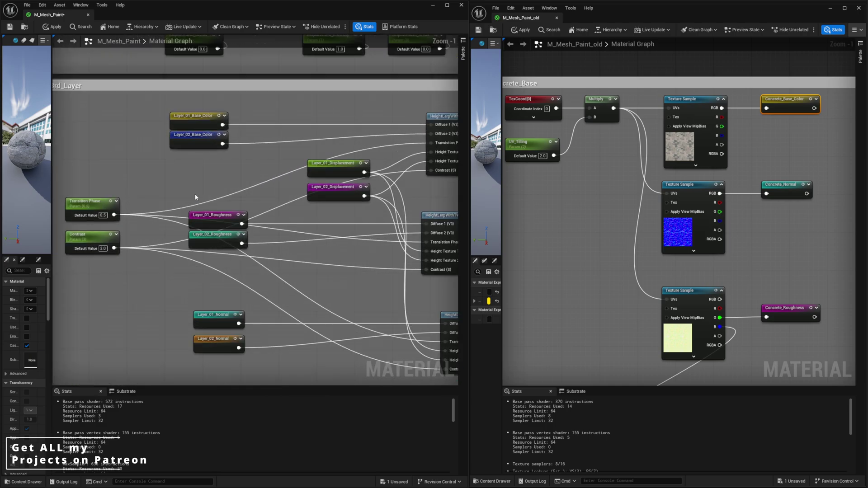
scroll(329, 184, down, 6)
scroll(282, 262, up, 4)
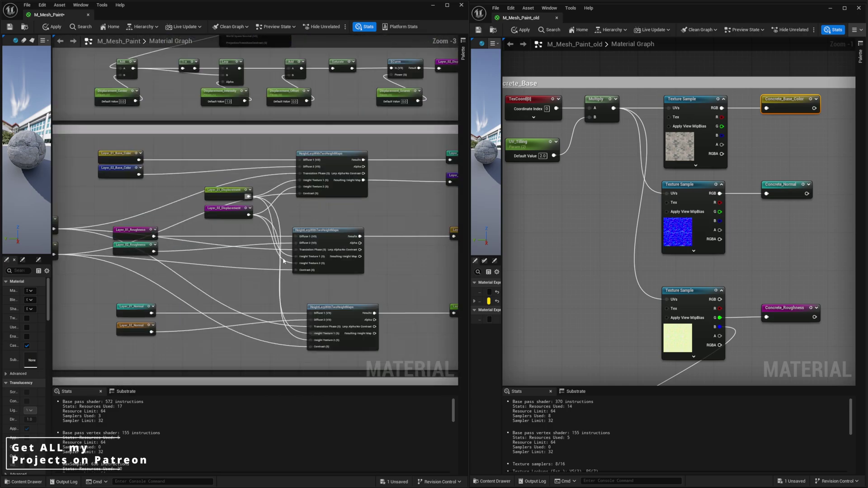
click(331, 173)
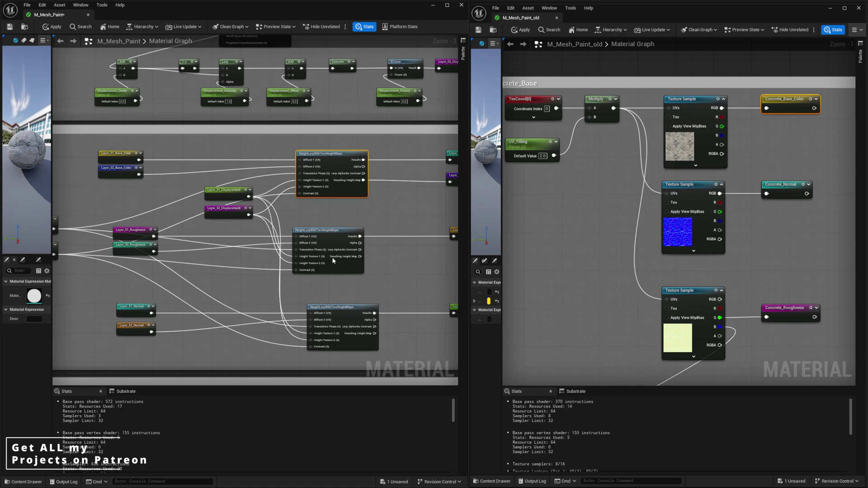
click(329, 236)
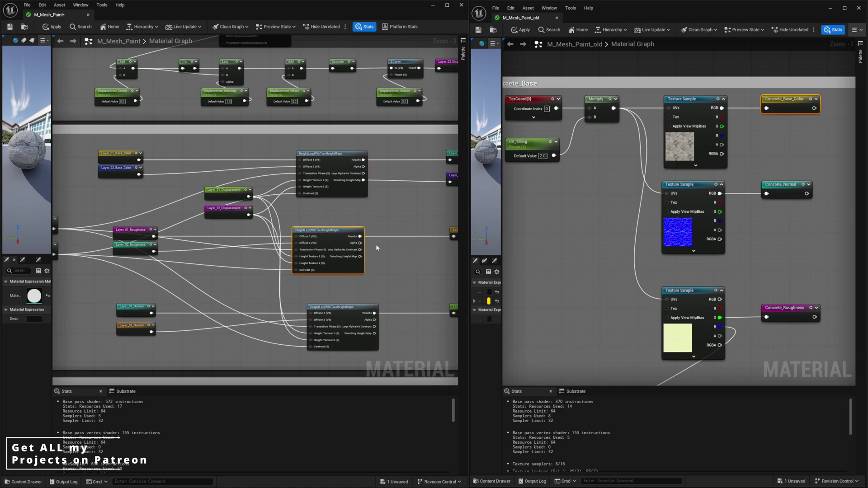
scroll(238, 271, down, 2)
right_drag(234, 177, 231, 368)
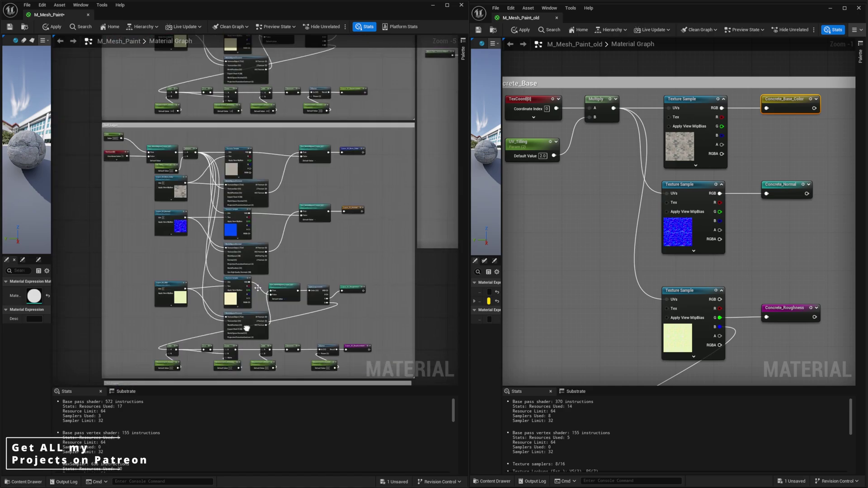
right_drag(259, 191, 242, 361)
scroll(296, 274, down, 3)
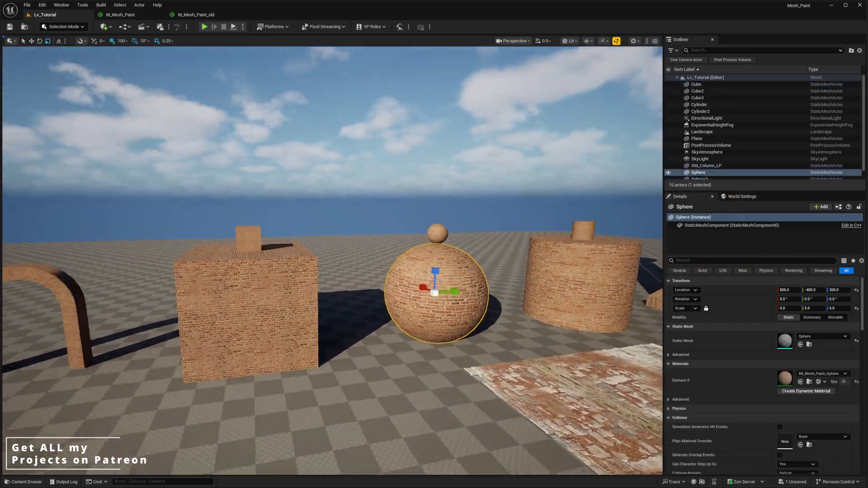
Step: Switch to the Lv_Tutorial level and inspect the brick material on the large Cube beside the painted Plane
right_drag(321, 283, 344, 289)
click(321, 283)
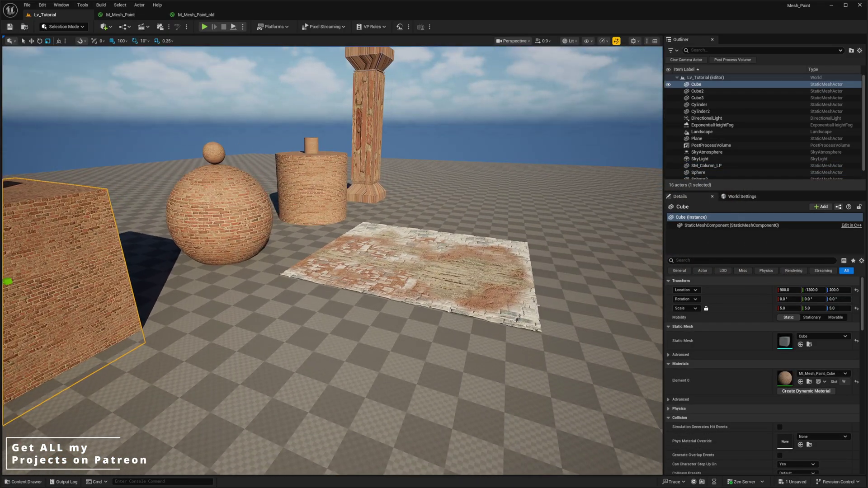
click(409, 254)
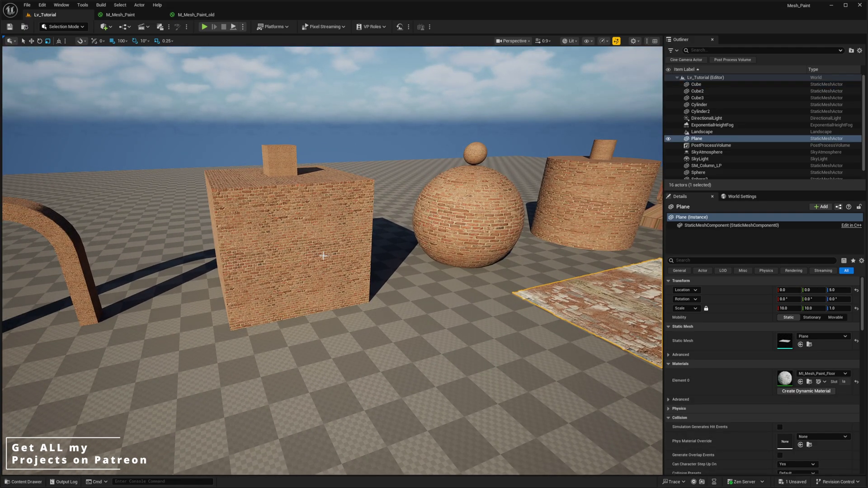
click(379, 218)
scroll(378, 218, up, 6)
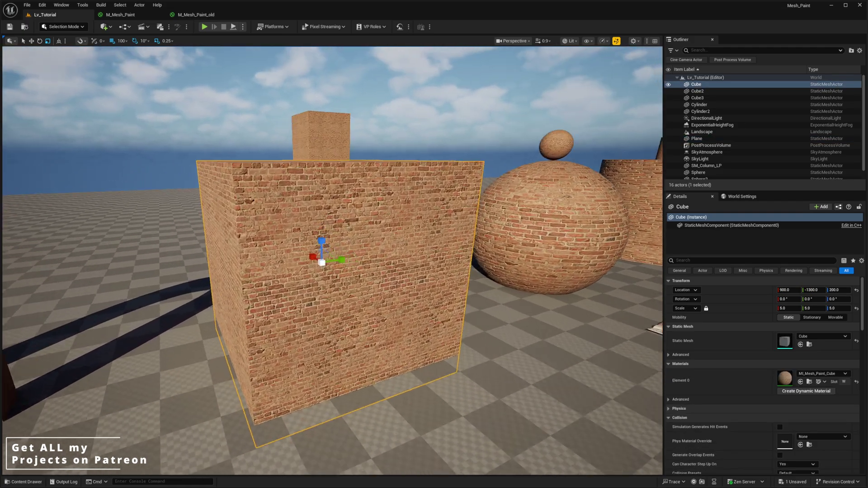
Step: Open the large Cube's MI_Mesh_Paint_Cube material instance and extend its window to show more parameters
right_drag(338, 226, 367, 269)
click(473, 235)
double_click(696, 84)
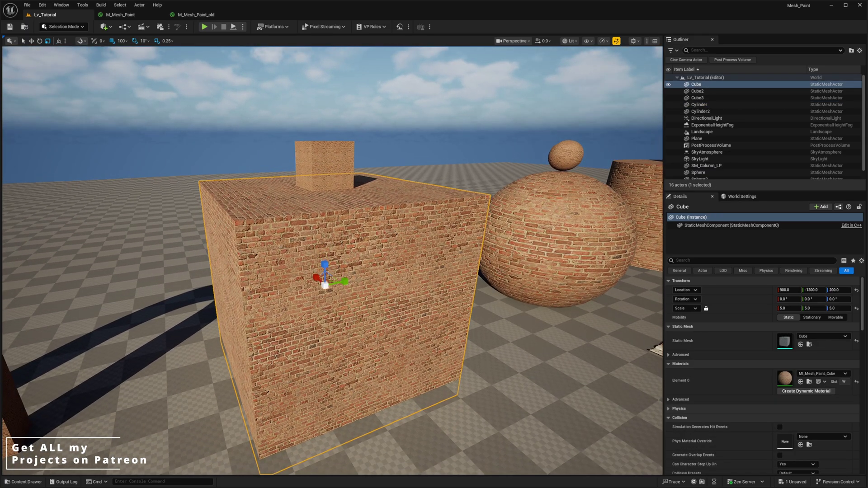
double_click(785, 378)
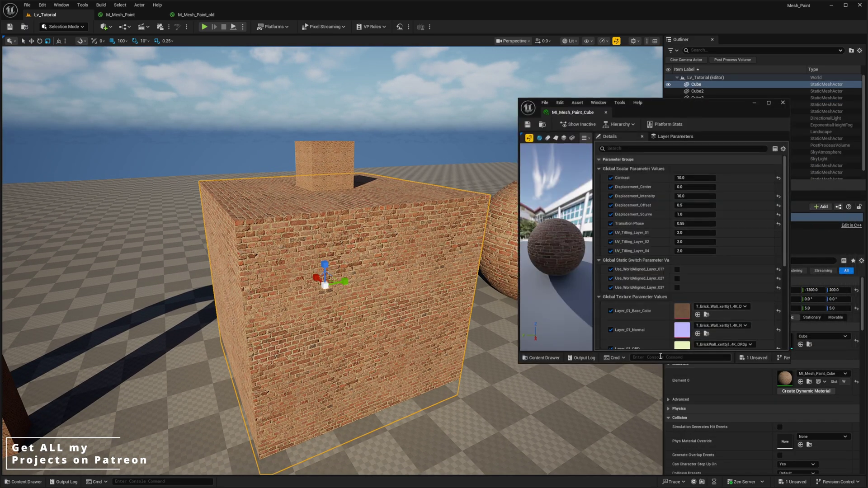
drag(654, 378, 654, 442)
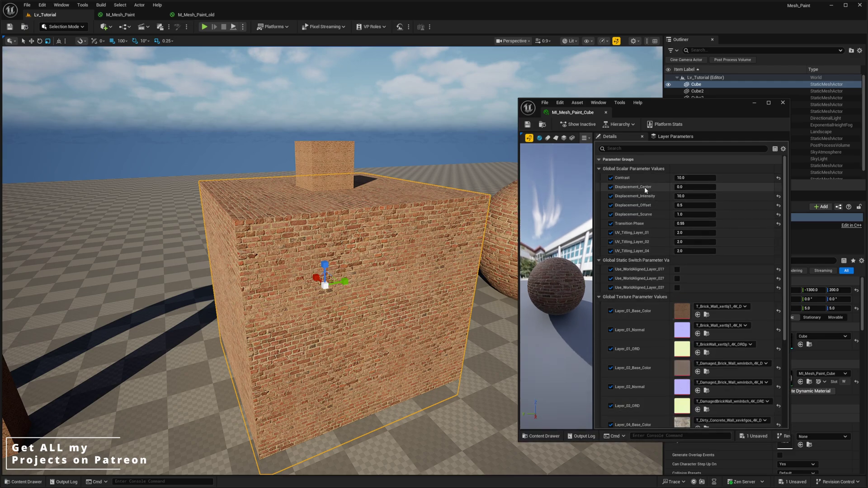
Step: Review the scalar, world-aligned switch and texture parameters of MI_Mesh_Paint_Cube alongside the Cube's brick surface
key(w)
right_drag(474, 199, 462, 198)
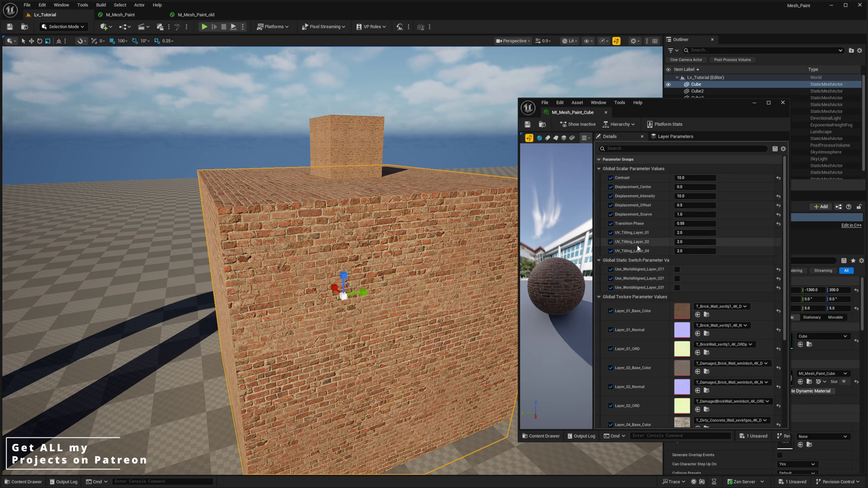
key(e)
right_drag(406, 228, 438, 256)
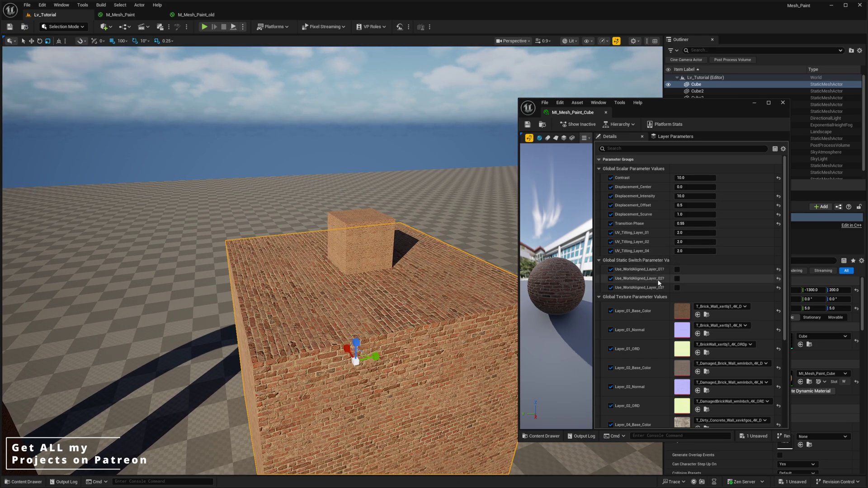
scroll(687, 317, down, 4)
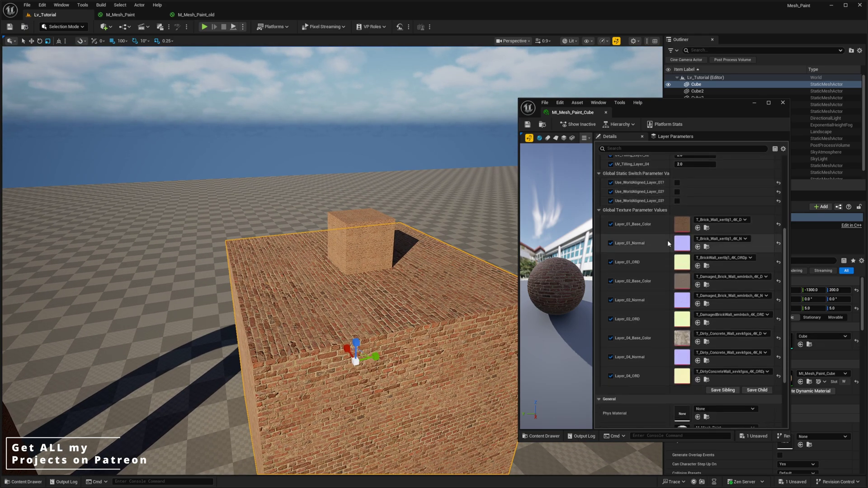
right_drag(394, 261, 312, 215)
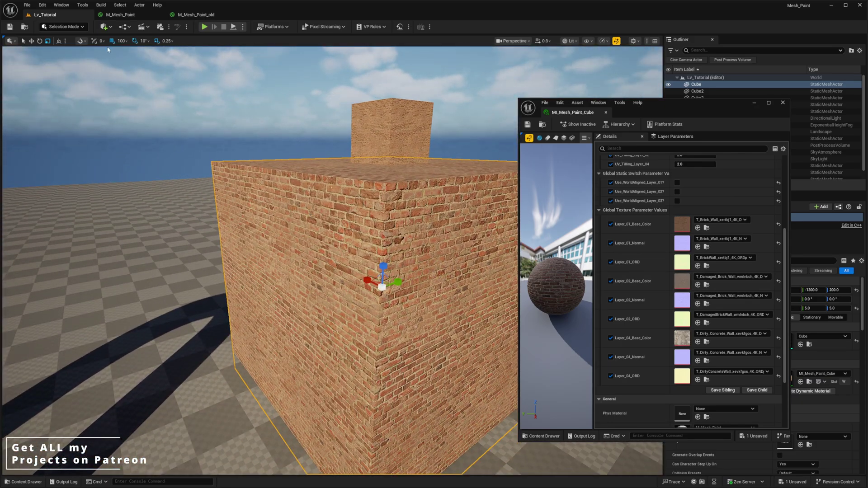
Step: Examine the bricks on the large Cube's faces and corner edges from several angles
click(104, 26)
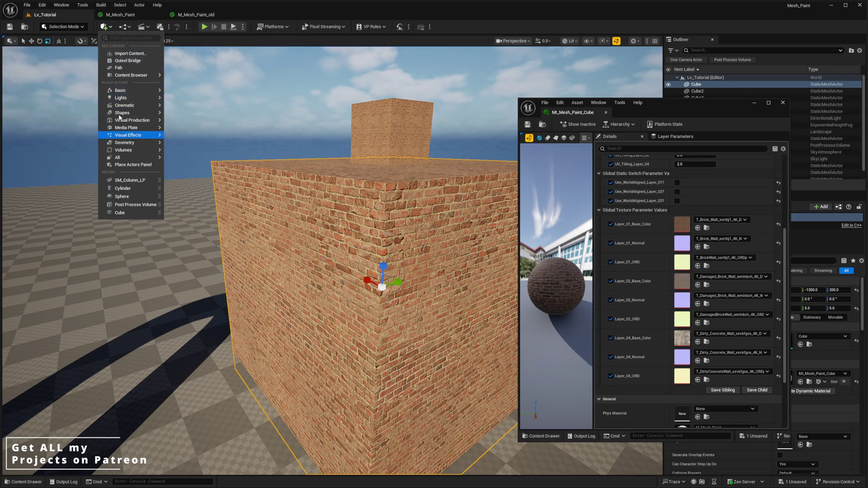
mouse_move(137, 136)
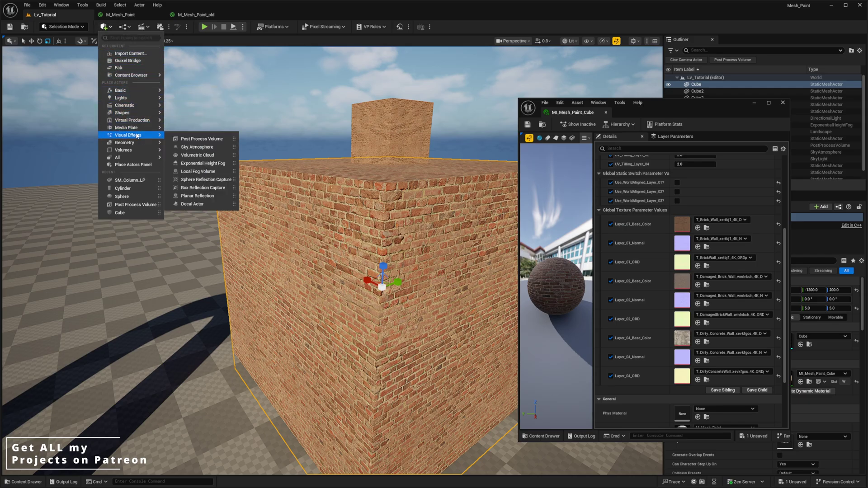
right_drag(443, 218, 312, 170)
click(452, 213)
key(w)
scroll(466, 192, down, 2)
key(s)
click(317, 194)
mouse_move(414, 187)
right_down()
mouse_move(420, 219)
mouse_move(402, 217)
mouse_move(396, 201)
mouse_move(415, 193)
right_up()
key(e)
key(w)
key(a)
right_drag(380, 236, 418, 237)
key(a)
key(a)
right_drag(477, 230, 479, 230)
Step: Try adjusting Displacement_Intensity in MI_Mesh_Paint_Cube and check the Cube's surface relief
scroll(699, 195, up, 5)
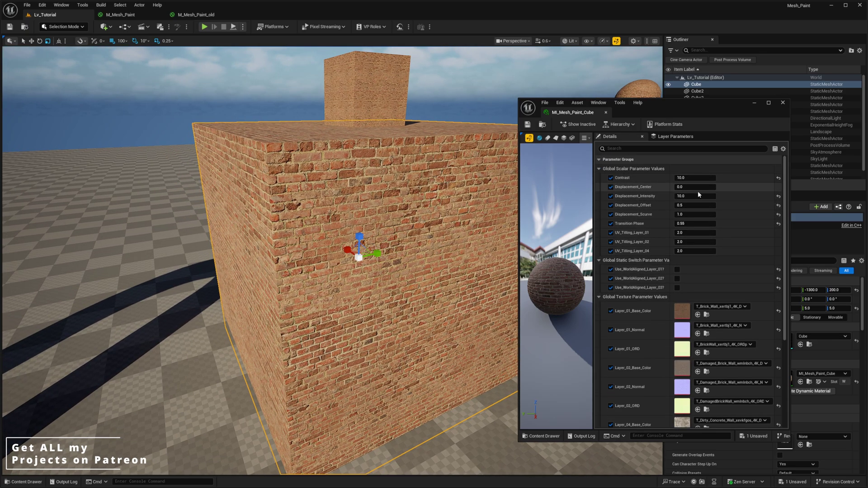
drag(708, 196, 742, 195)
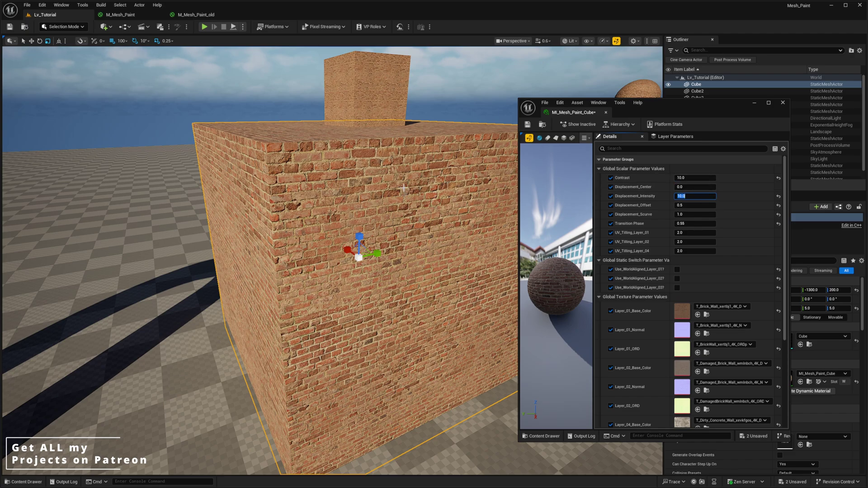
right_drag(281, 200, 281, 199)
right_drag(354, 245, 385, 260)
right_drag(308, 208, 380, 246)
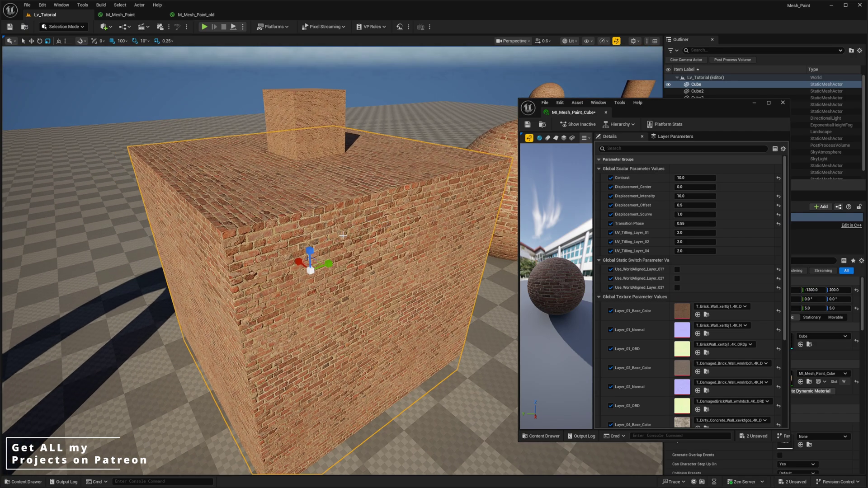
Step: Put the material instance window away and locate the Cube's static mesh in the engine's BasicShapes folder
click(754, 103)
mouse_move(469, 158)
right_down()
mouse_move(434, 157)
mouse_move(456, 164)
right_up()
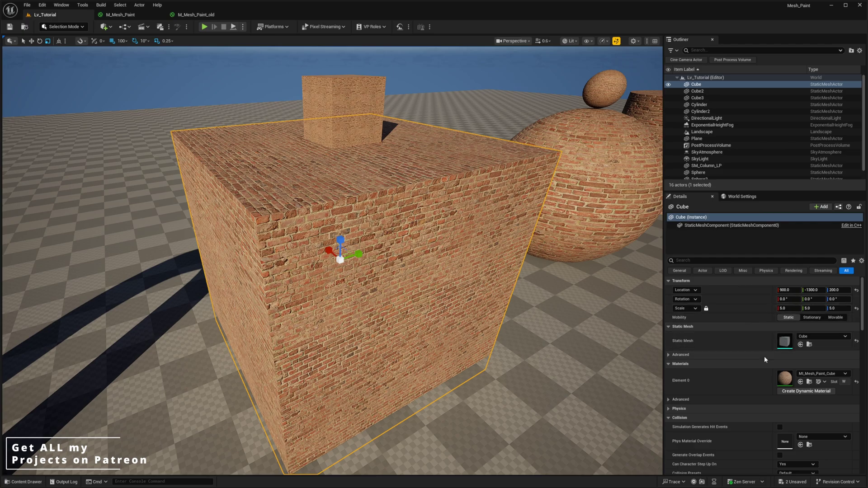
click(809, 347)
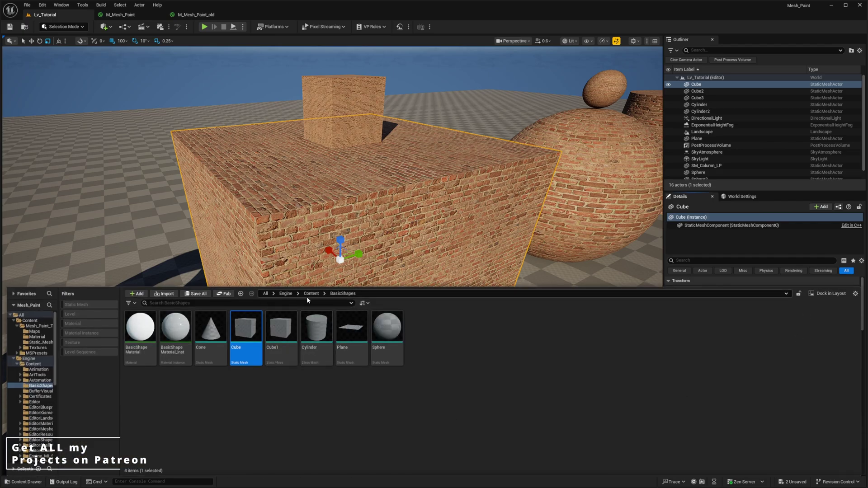
drag(376, 225, 312, 196)
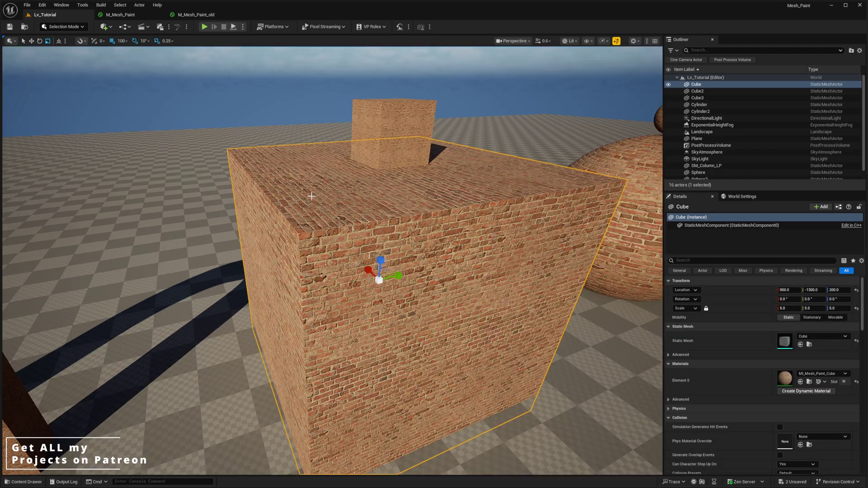
drag(390, 240, 398, 238)
right_drag(248, 324, 277, 326)
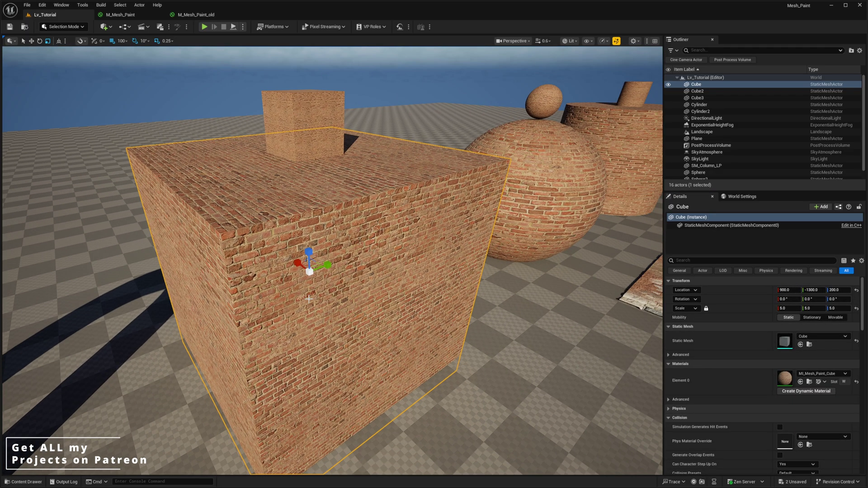
Step: Copy the Cube static mesh from BasicShapes into the project's Mesh_Paint_Tutorial/Static_Mesh folder
right_click(786, 347)
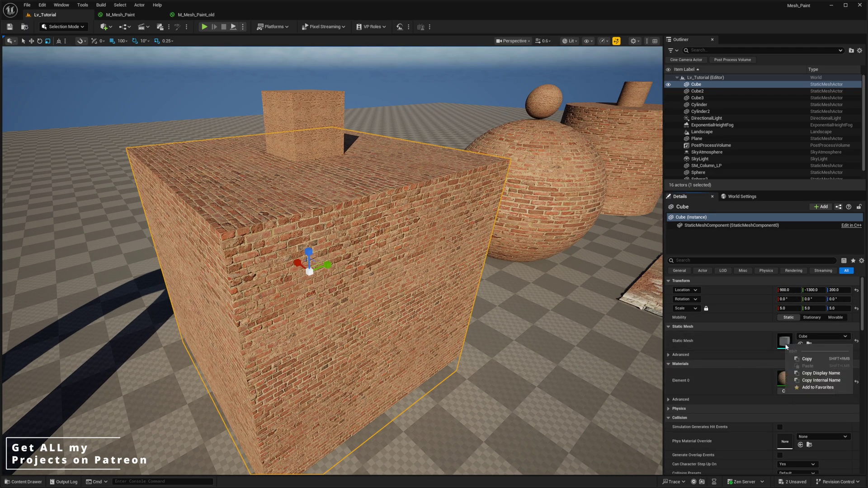
click(797, 359)
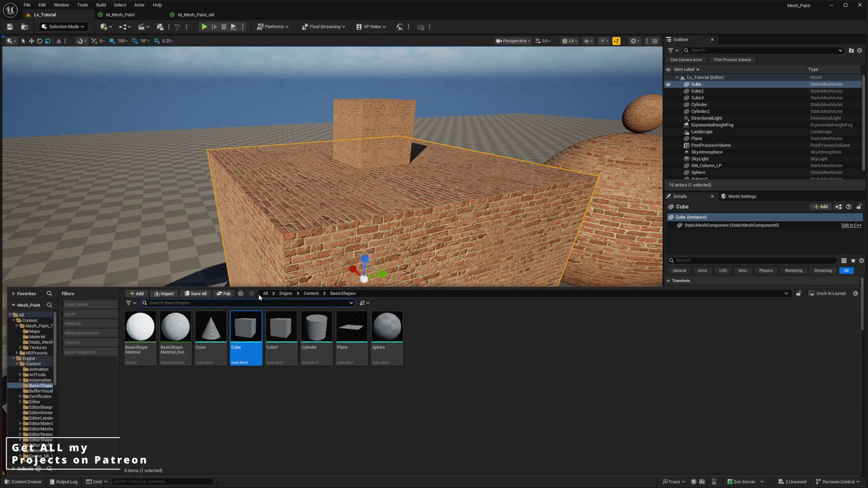
click(285, 294)
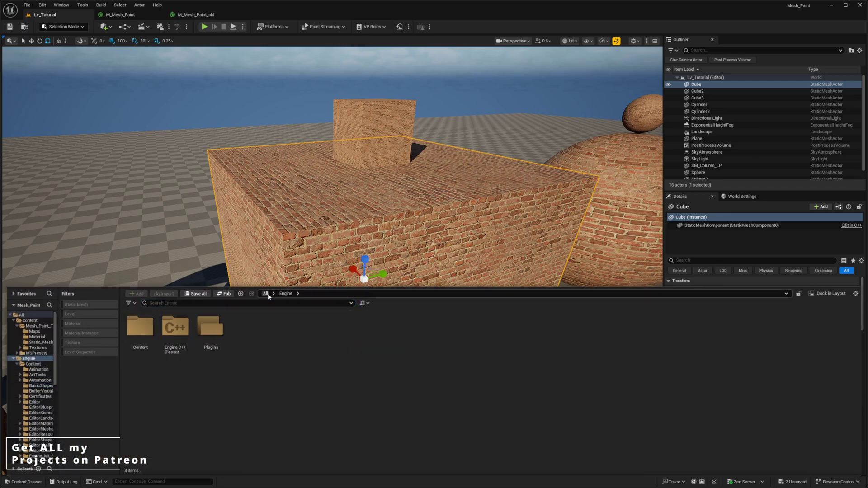
click(266, 294)
double_click(140, 326)
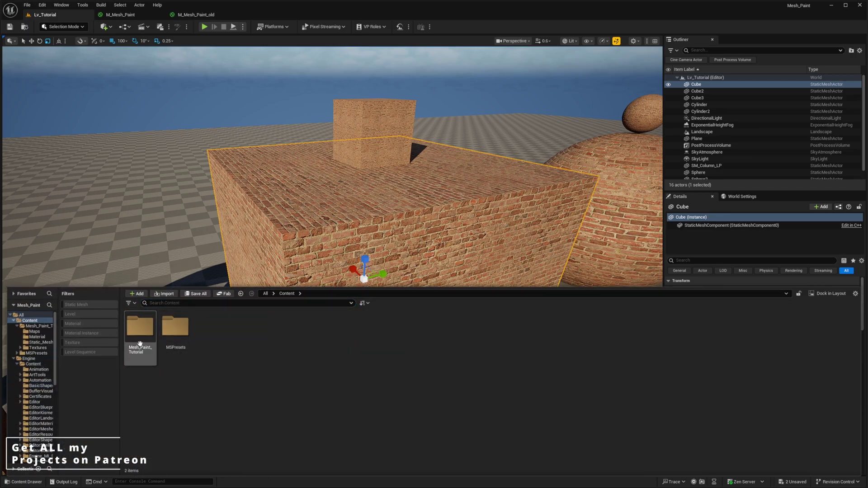
double_click(141, 343)
double_click(209, 337)
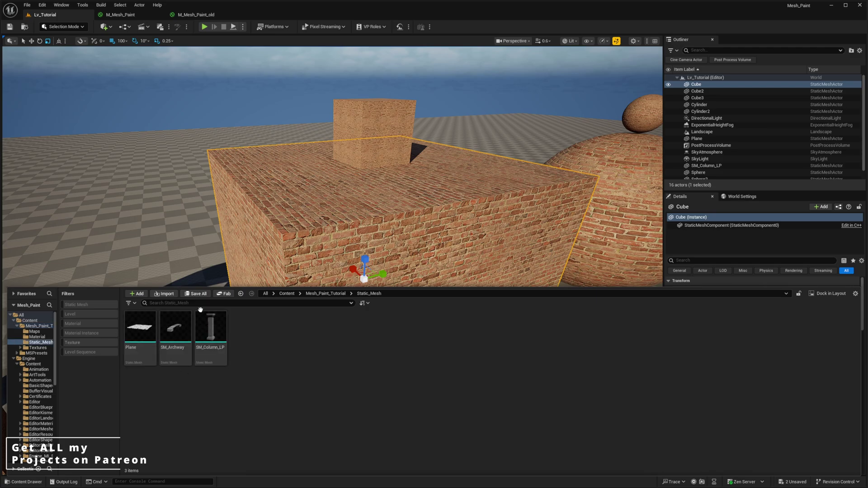
key(ctrl+v)
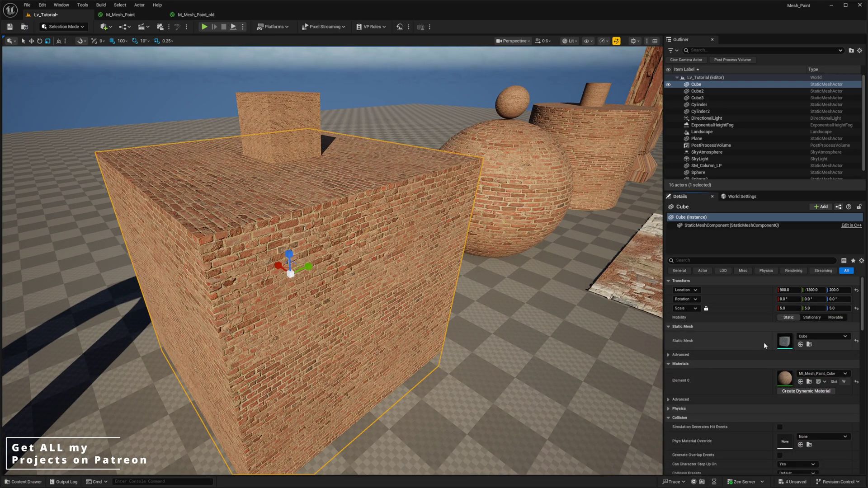
Step: Open the Cube static mesh, enable Nanite support and apply the changes
double_click(785, 341)
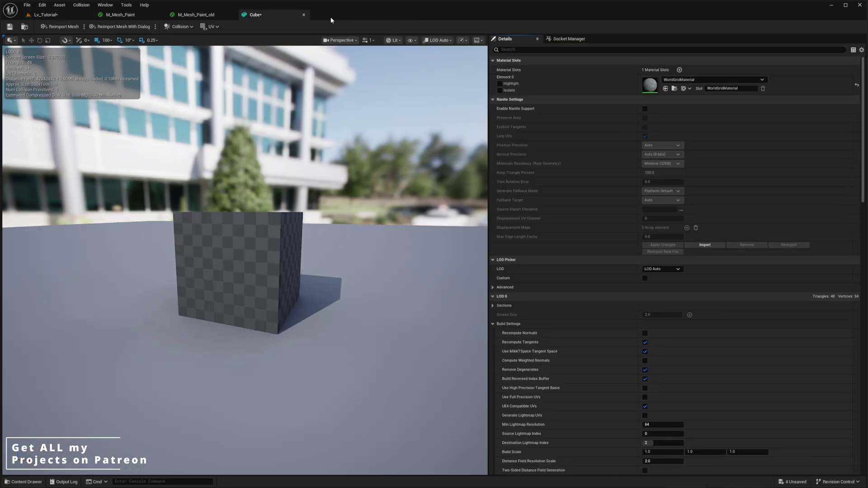
click(645, 109)
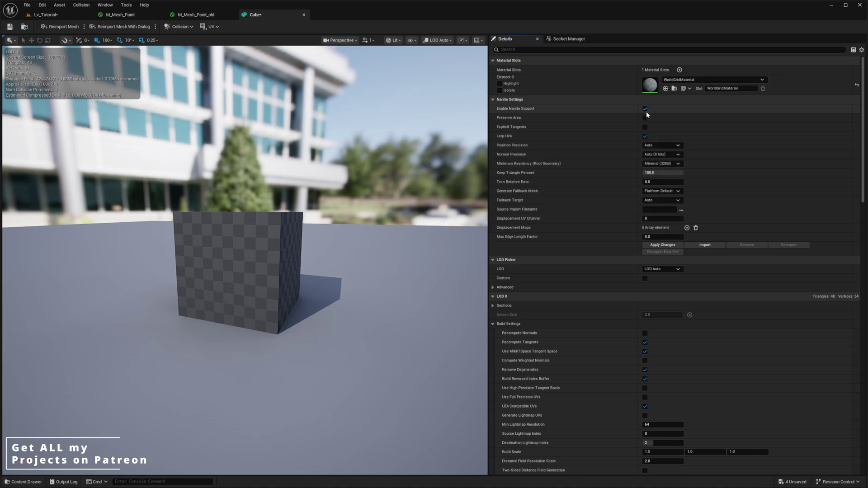
click(659, 245)
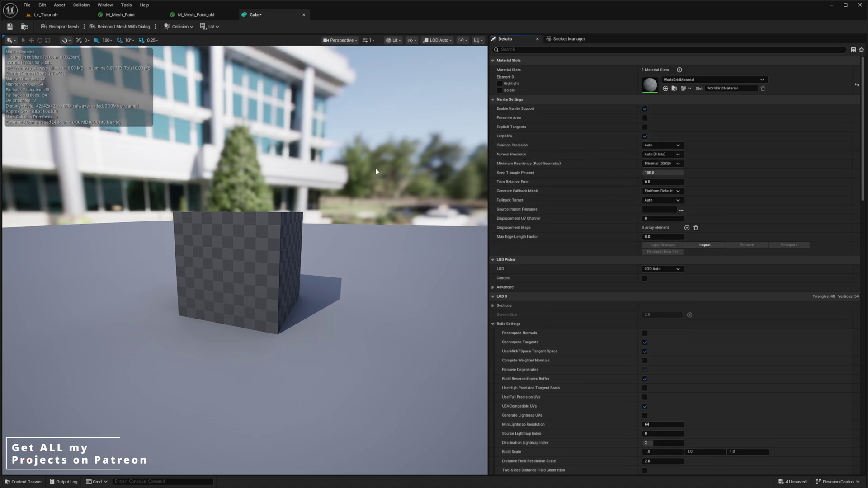
Step: Return to the Lv_Tutorial level and inspect the brick displacement on the Cube's faces and edges
click(53, 15)
right_drag(288, 187, 294, 169)
mouse_move(365, 223)
right_down()
mouse_move(365, 264)
mouse_move(360, 223)
right_up()
key(w)
right_drag(332, 260, 308, 294)
key(e)
key(s)
key(q)
key(w)
key(d)
key(s)
key(e)
key(a)
right_drag(253, 233, 238, 180)
key(a)
key(a)
key(e)
right_drag(479, 275, 461, 272)
key(e)
key(s)
key(w)
Step: Bring back the MI_Mesh_Paint_Cube window and try Displacement_Intensity values of 2 and 5
drag(867, 139, 672, 108)
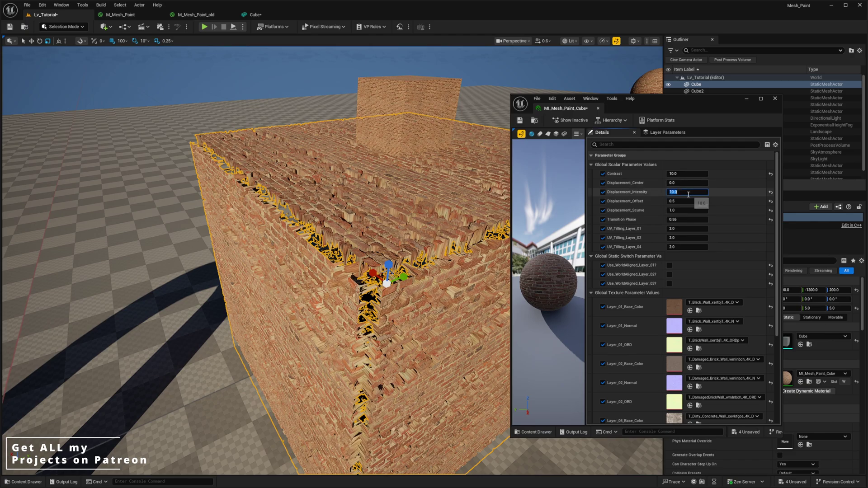
key(Return)
text(2)
key(Return)
text(5)
key(Return)
key(Return)
Step: Toggle game view and examine the displaced bricks along the Cube's corner and upper edges
right_drag(319, 356, 342, 358)
right_drag(306, 288, 310, 240)
key(g)
key(g)
key(g)
right_drag(332, 306, 383, 302)
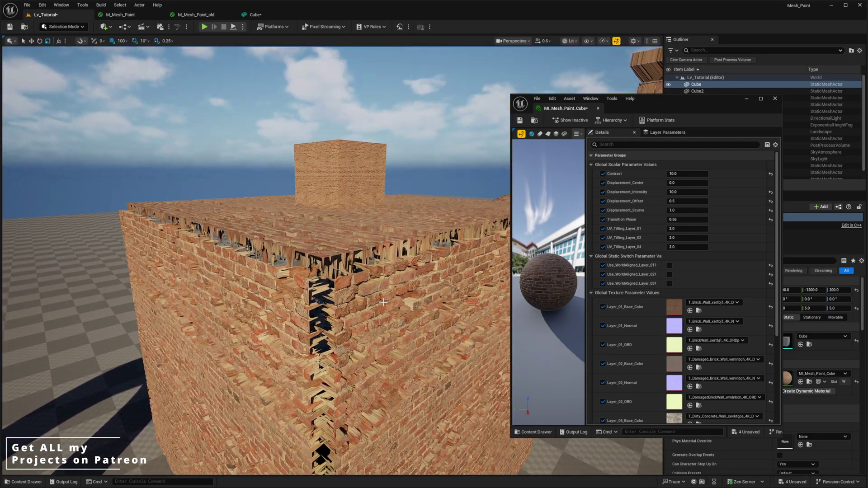
right_drag(364, 345, 352, 345)
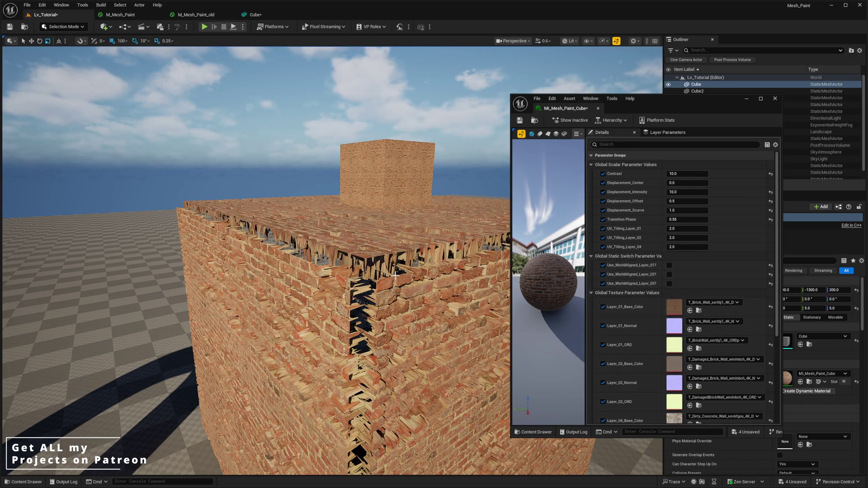
right_drag(403, 264, 433, 261)
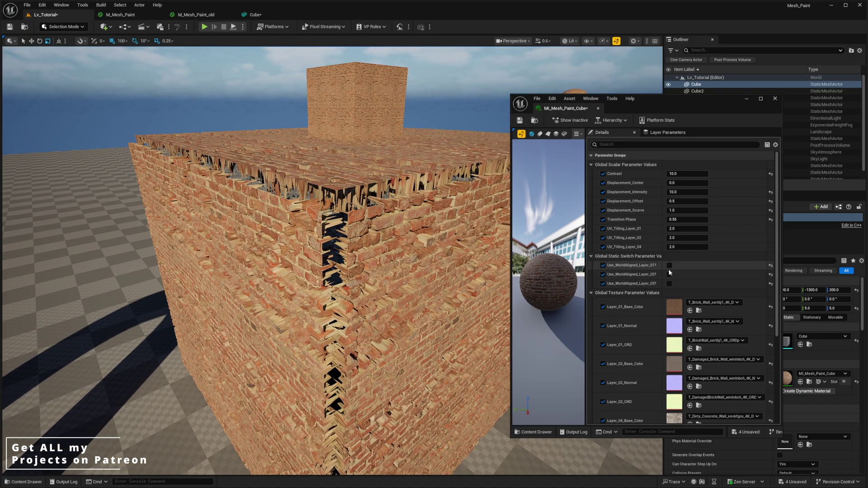
Step: Enable the Use_WorldAligned switches for layers 01, 02 and 03 in MI_Mesh_Paint_Cube and view the Cube's corner
click(670, 265)
click(669, 274)
click(670, 284)
right_drag(430, 264, 398, 277)
mouse_move(330, 300)
right_down()
mouse_move(341, 324)
mouse_move(332, 294)
mouse_move(331, 303)
mouse_move(346, 306)
mouse_move(322, 289)
right_up()
scroll(329, 301, down, 1)
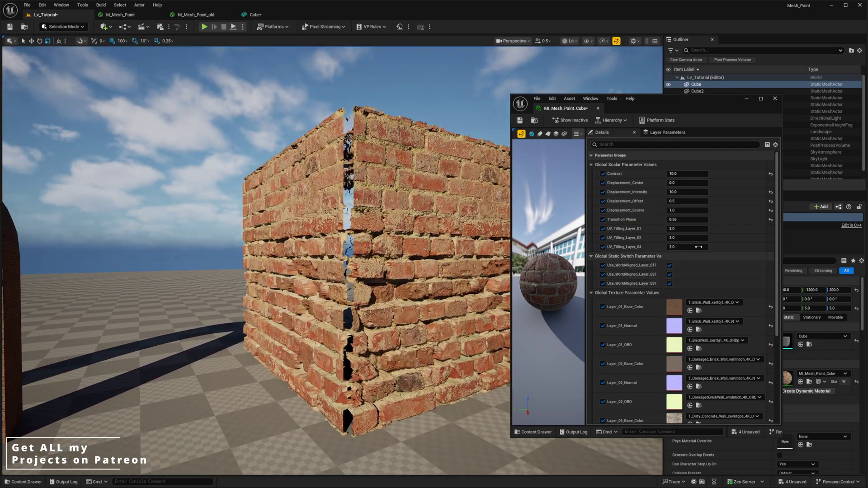
Step: Try UV_Tilling_Layer_01 at 5, and set the UV tiling of layers 01, 02 and 04 to 1
drag(680, 230, 698, 230)
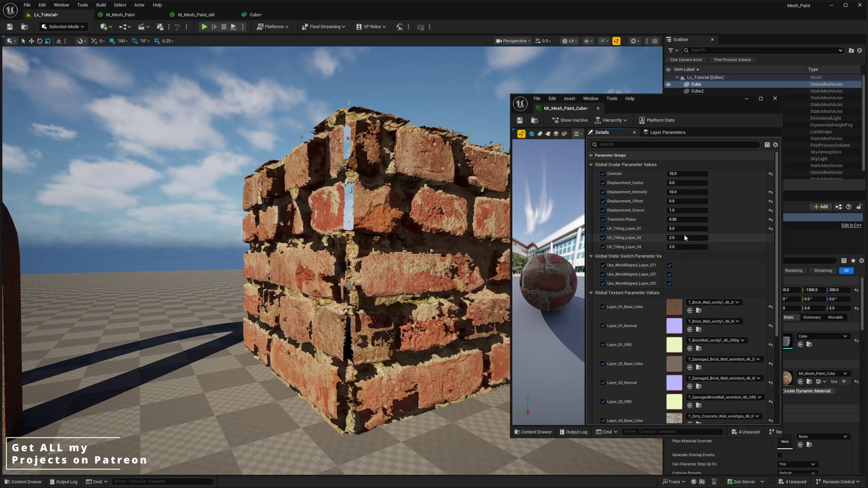
click(680, 230)
text(1)
key(Return)
click(688, 245)
click(677, 237)
text(1)
click(689, 246)
text(1)
key(Return)
Step: Set the UV tiling of layers 01, 02 and 04 to 0.5 and check the brick scale on the Cube
right_drag(452, 267, 484, 298)
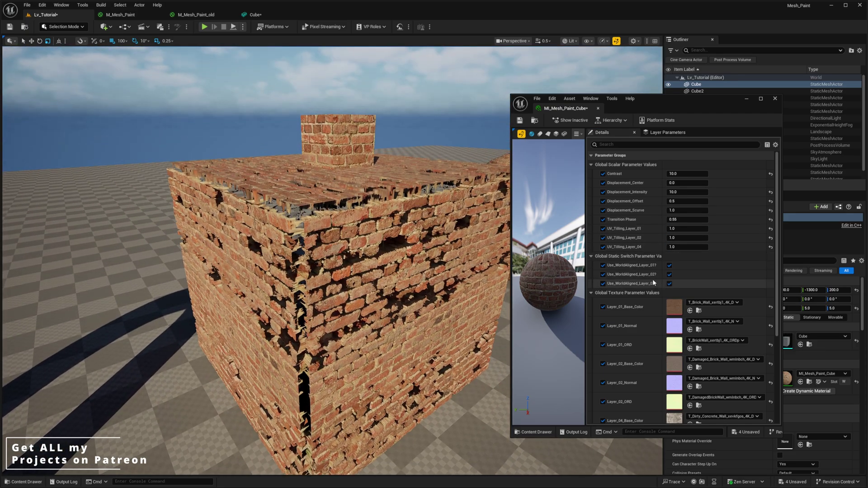
right_drag(452, 267, 456, 303)
mouse_move(425, 239)
right_down()
mouse_move(420, 212)
mouse_move(371, 187)
mouse_move(410, 230)
mouse_move(430, 233)
right_up()
click(673, 231)
text(0.5)
key(Return)
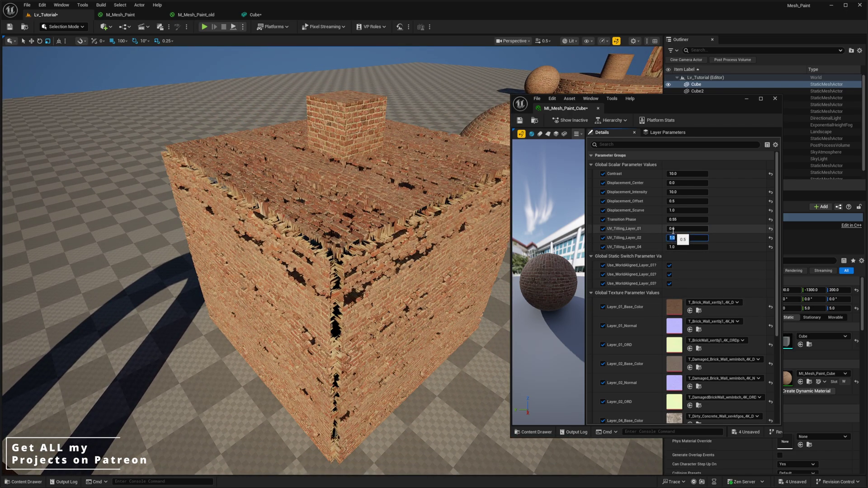
right_drag(323, 231, 380, 252)
key(g)
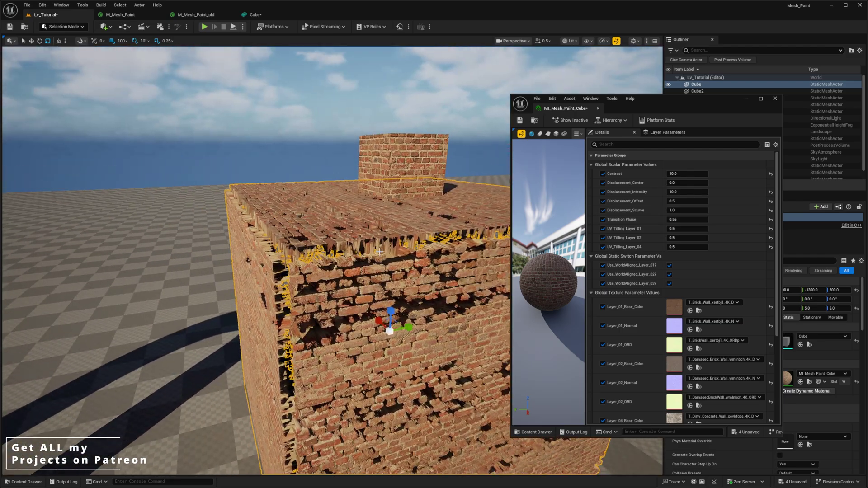
right_drag(277, 282, 312, 298)
right_drag(370, 225, 371, 221)
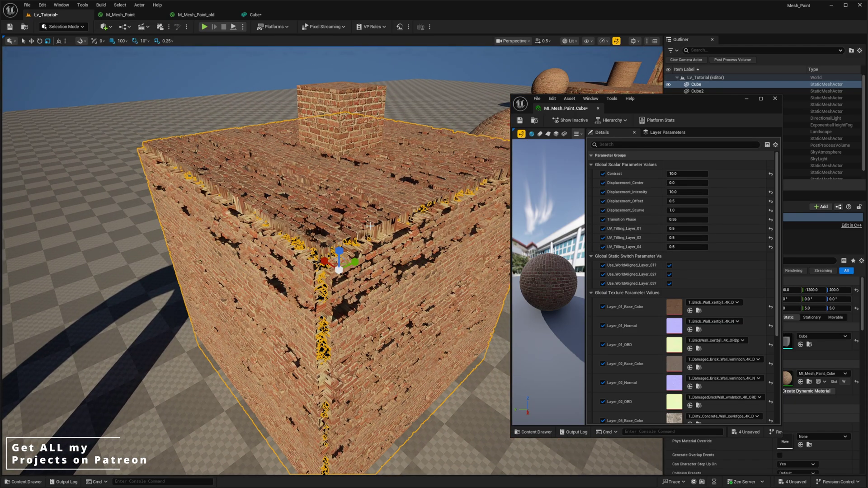
Step: Search the plugins for "modeling" and check that Modeling Tools Editor Mode is enabled
right_drag(306, 222, 329, 259)
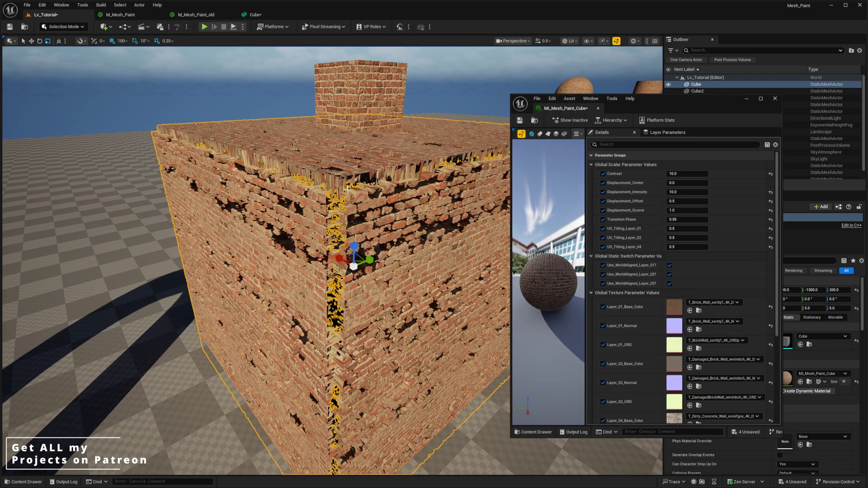
right_drag(249, 92, 248, 92)
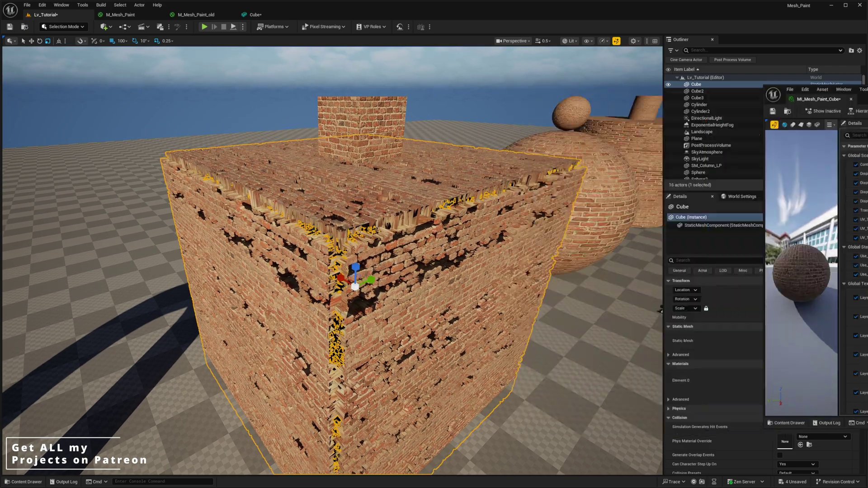
click(59, 27)
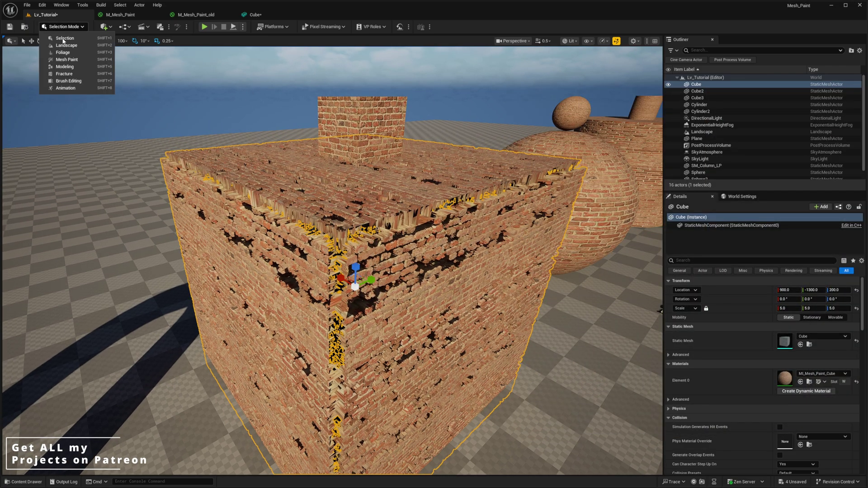
click(42, 5)
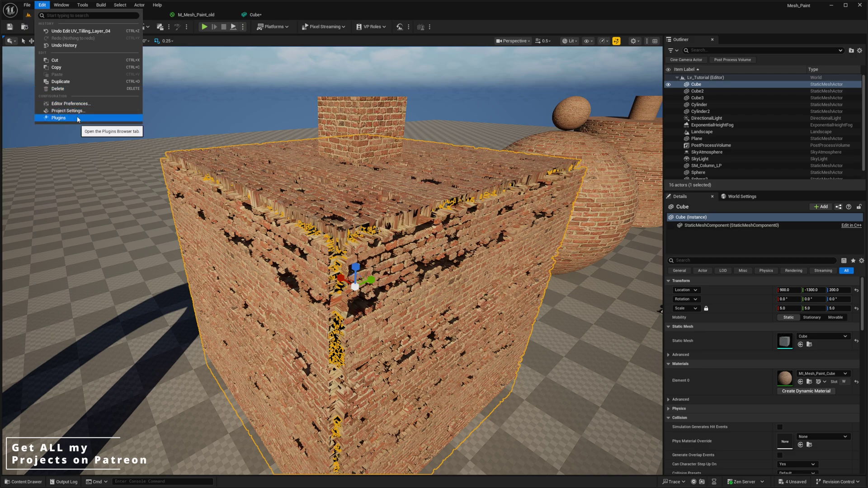
click(59, 118)
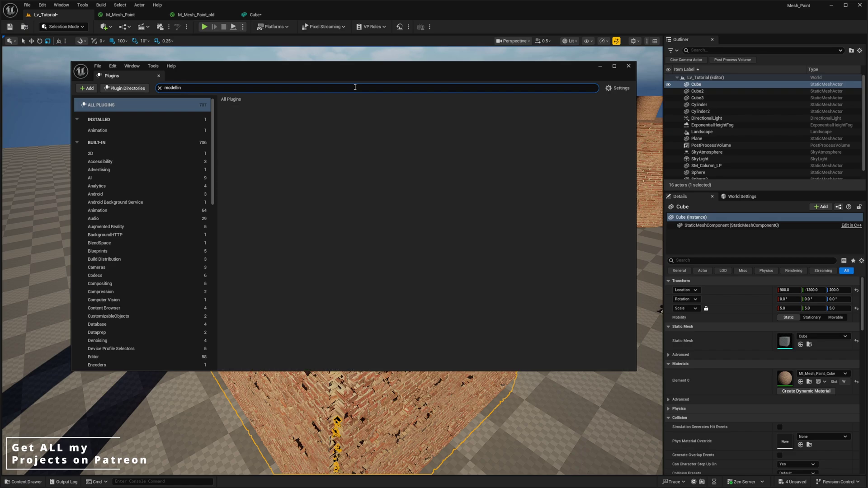
key(BackSpace)
text(in)
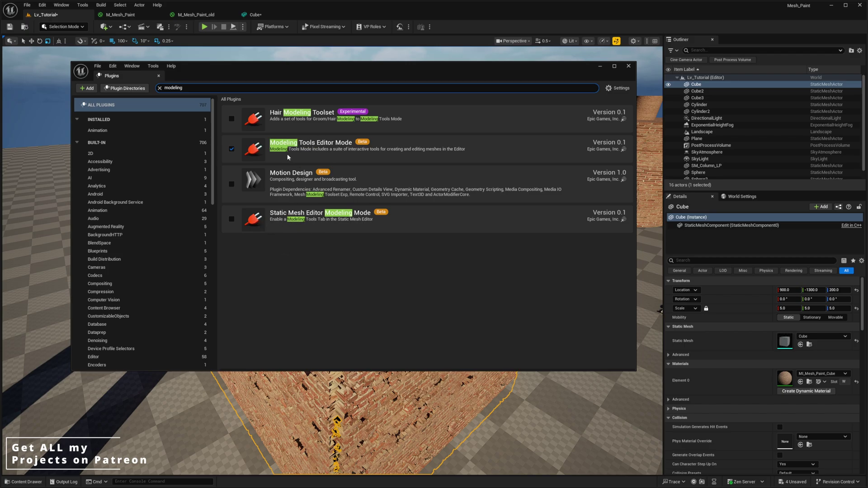
click(628, 66)
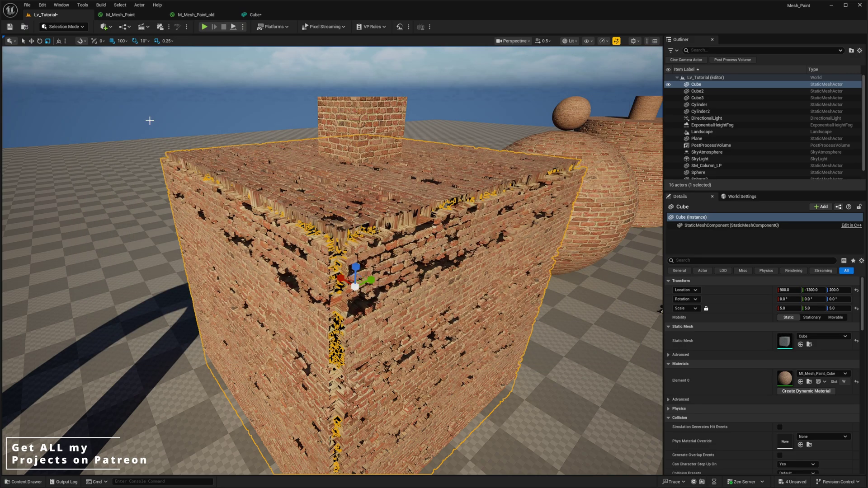
Step: Switch the level editor from Selection Mode to Modeling Mode with the brick Cube in view
click(82, 27)
click(64, 67)
right_drag(397, 234, 402, 231)
right_drag(364, 204, 357, 201)
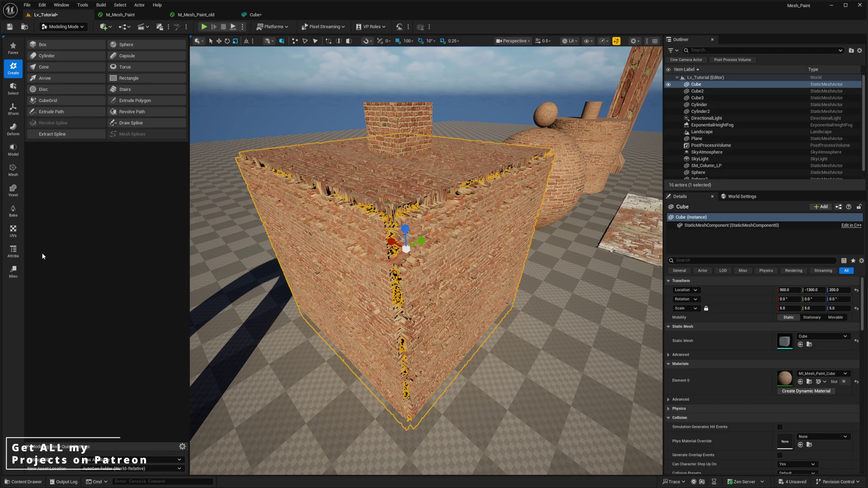
Step: Apply Voxel Wrap to the Cube with the default settings and view its rounded edges
click(13, 191)
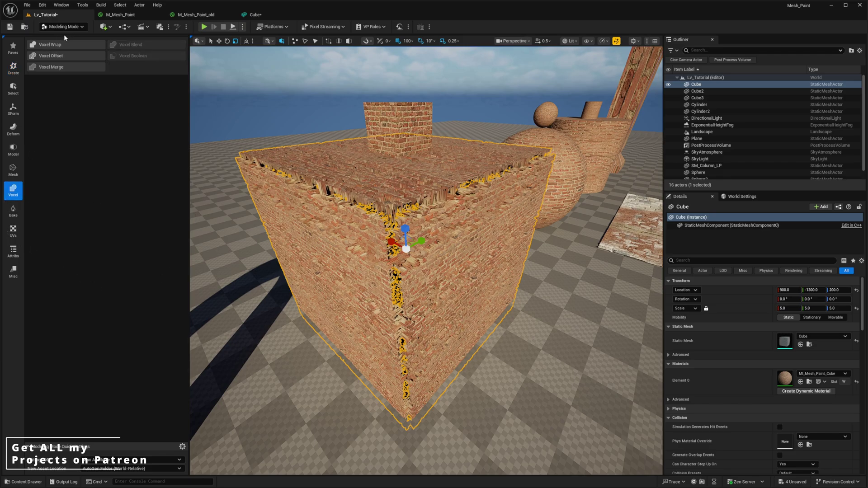
click(58, 44)
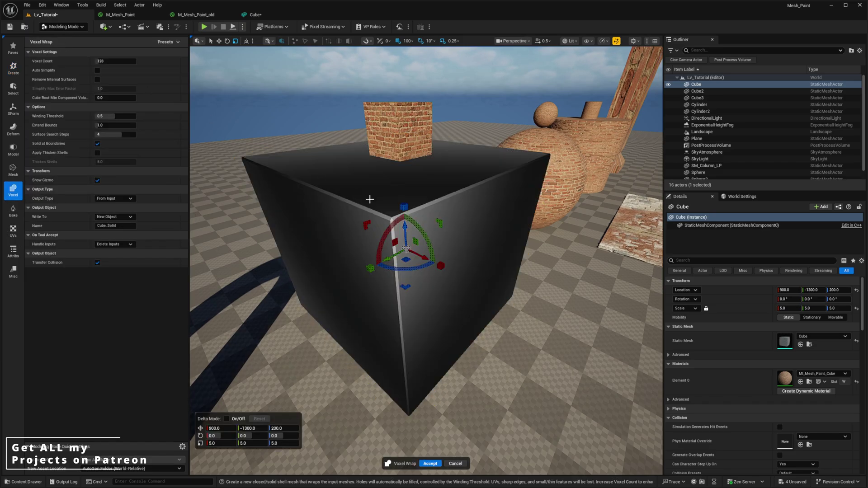
right_drag(397, 254, 366, 261)
scroll(366, 262, down, 1)
scroll(424, 212, down, 3)
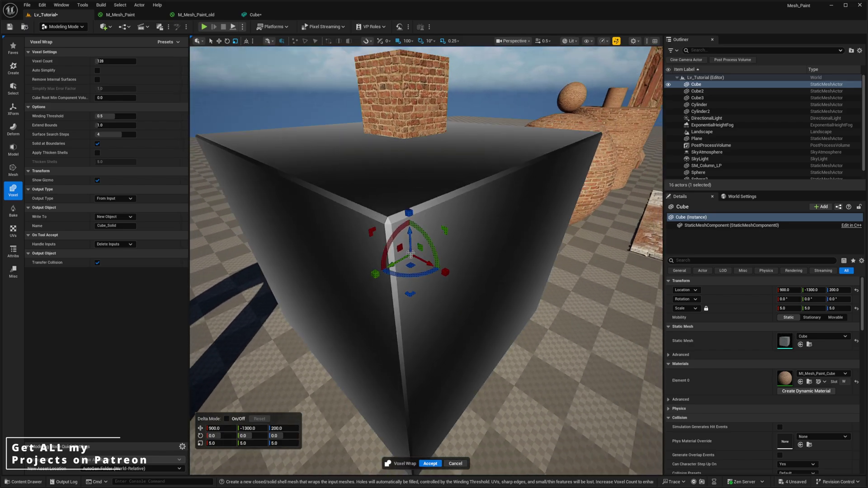
scroll(360, 190, down, 3)
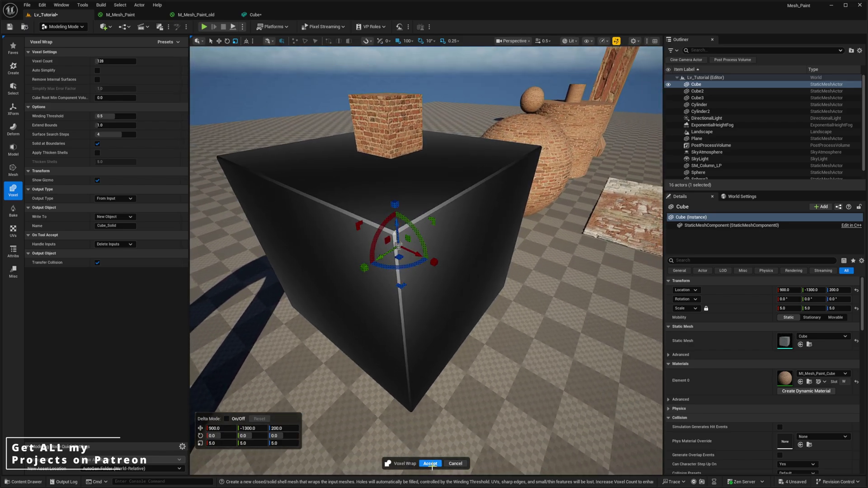
key(Return)
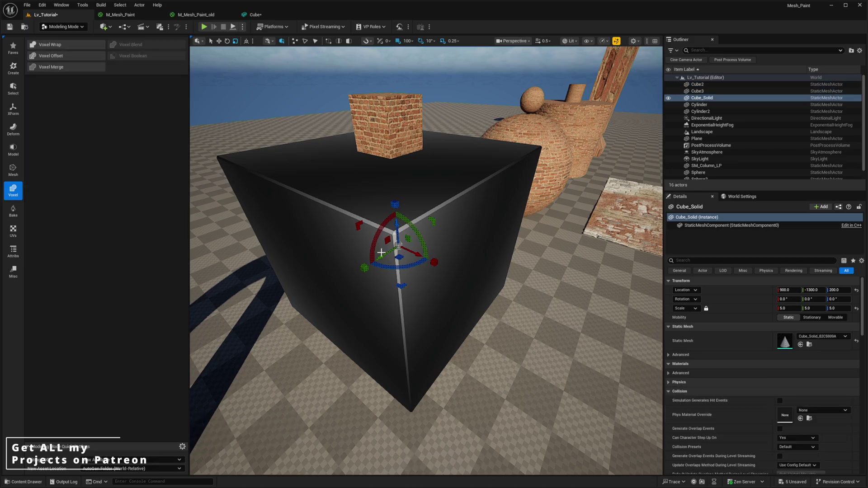
right_drag(434, 235, 402, 194)
right_drag(428, 295, 392, 296)
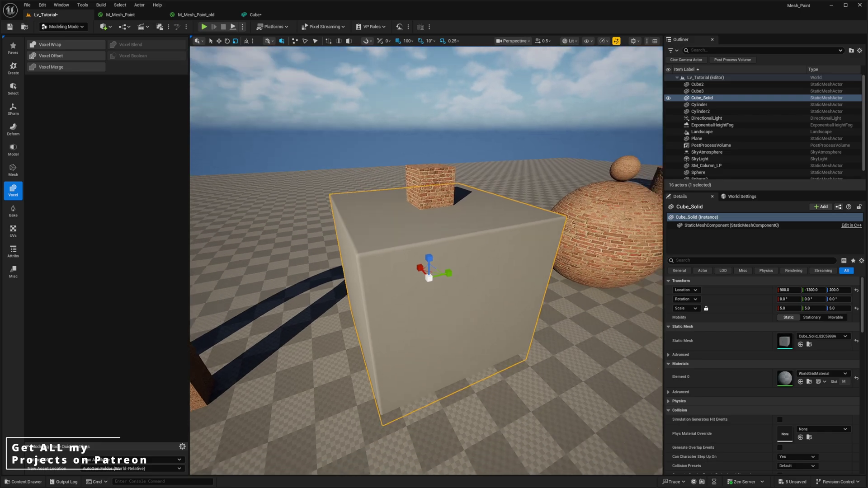
Step: Open the voxel-wrapped cube's static mesh from the generated assets folder under Mesh_Paint_Tutorial/Maps
key(ctrl+space)
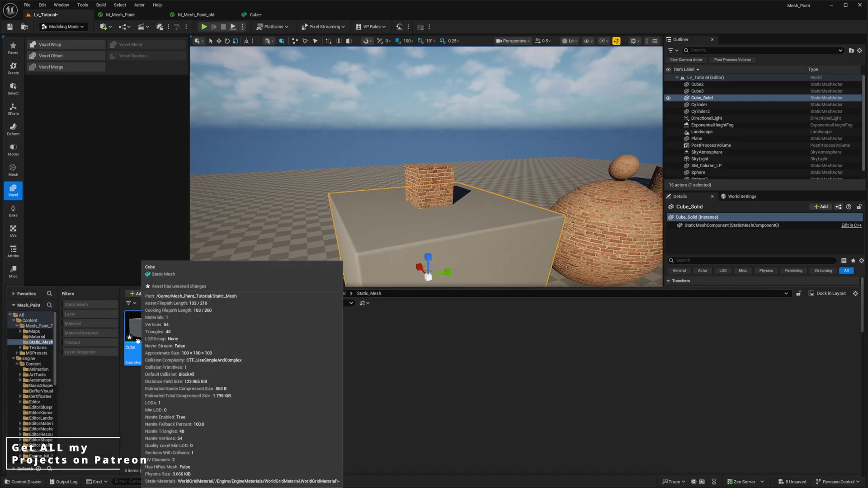
click(348, 384)
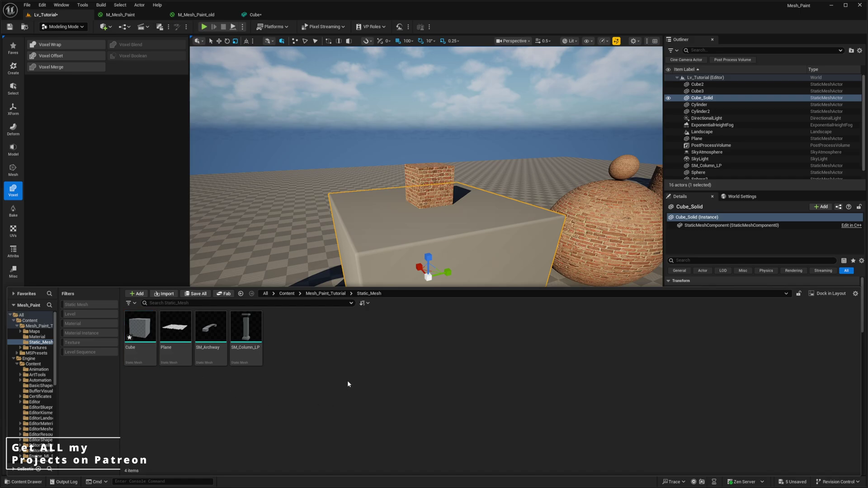
click(326, 293)
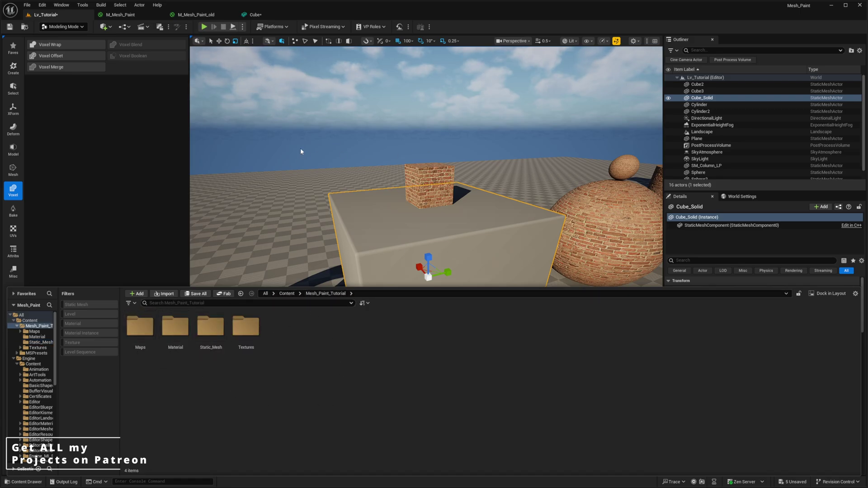
double_click(149, 337)
click(135, 326)
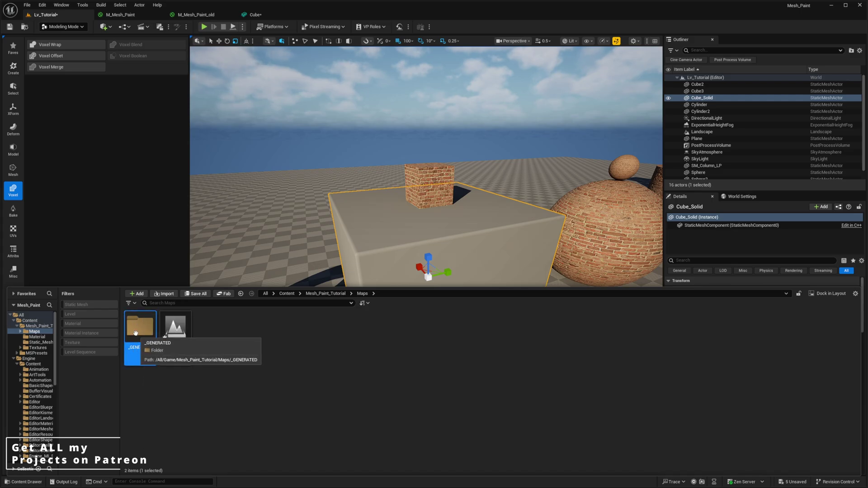
double_click(140, 360)
double_click(140, 360)
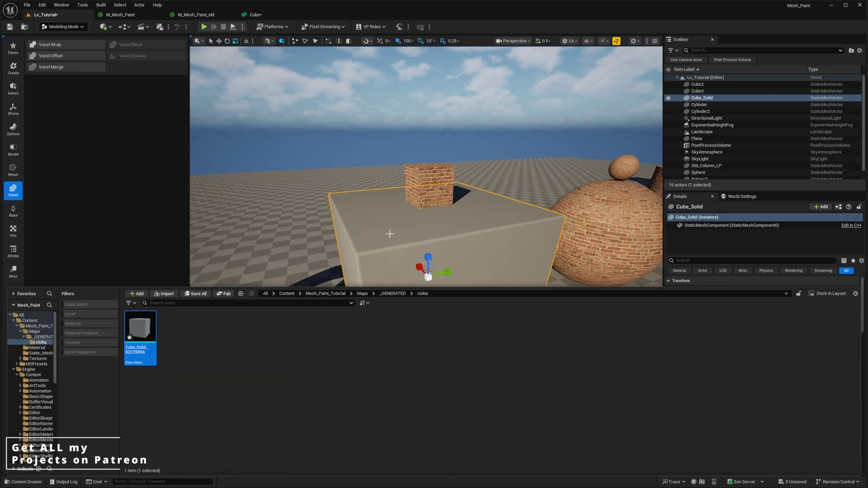
double_click(154, 331)
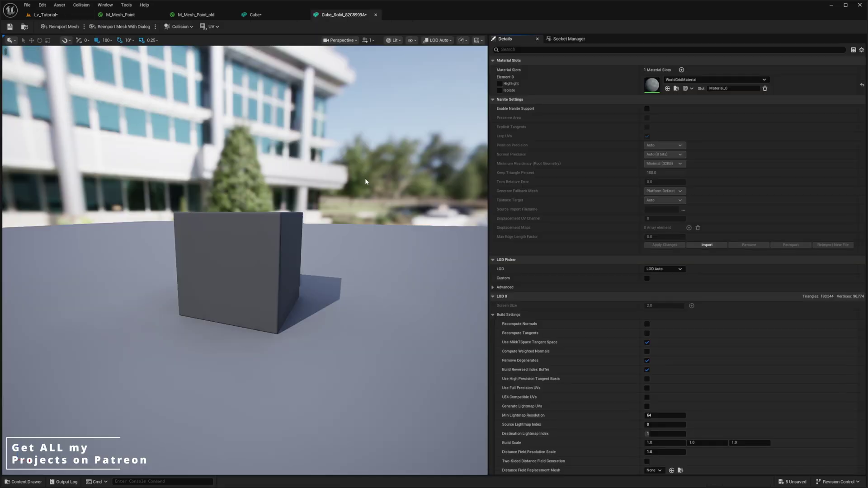
Step: Enable Nanite support on the voxel-wrapped mesh, apply the changes and return to the Lv_Tutorial level
click(645, 109)
click(662, 245)
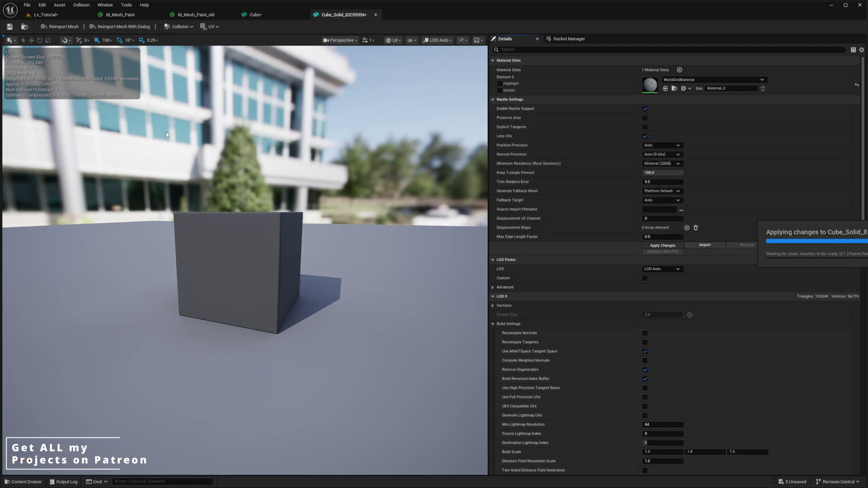
click(55, 17)
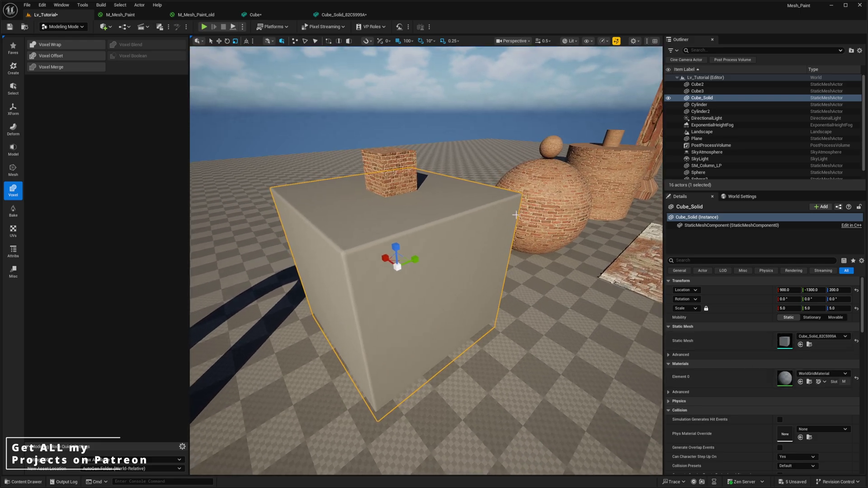
Step: Assign the small Cube2's material MI_Mesh_Paint_Cube to Cube_Solid
click(402, 162)
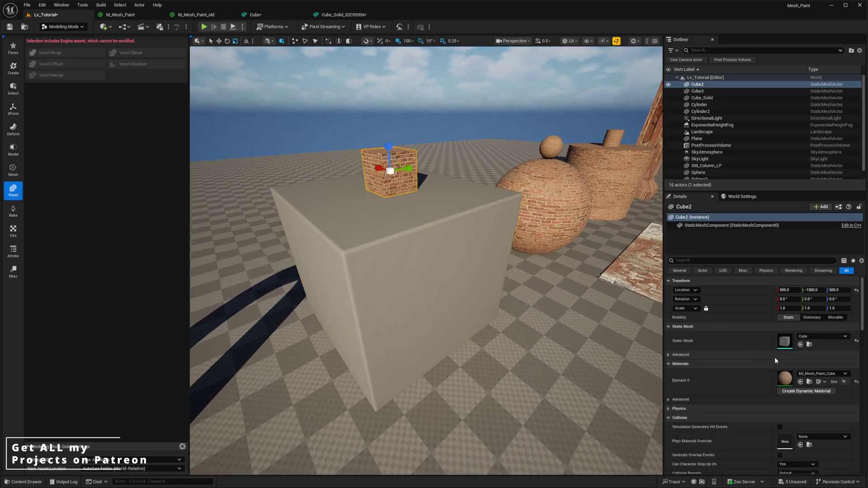
click(810, 382)
click(475, 280)
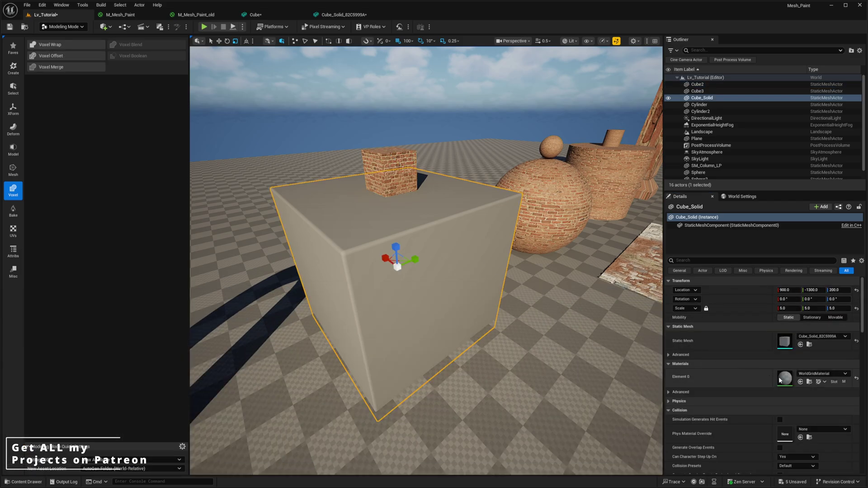
right_drag(475, 280, 452, 274)
key(ctrl+space)
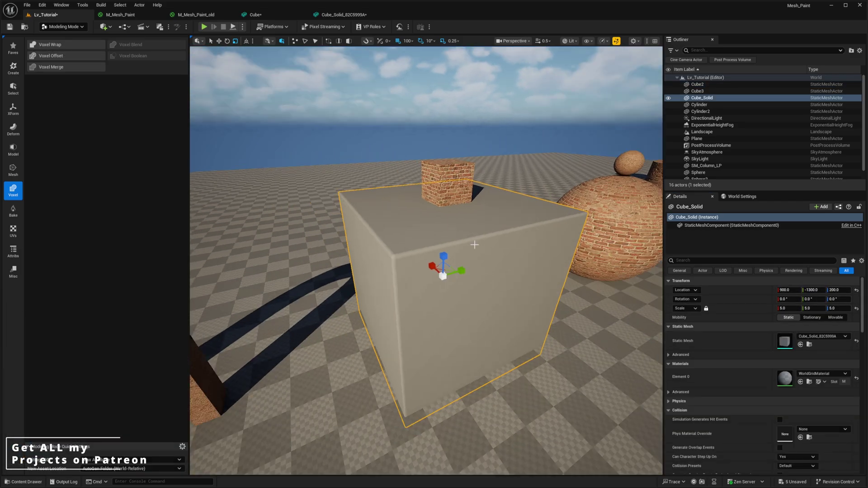
click(800, 383)
Step: Examine the displaced bricks along Cube_Solid's rounded corners, upper edges and sides
right_drag(475, 280, 531, 226)
key(w)
scroll(524, 278, down, 1)
right_drag(495, 250, 458, 299)
key(e)
key(d)
right_drag(404, 241, 394, 287)
key(e)
right_drag(481, 223, 465, 169)
key(a)
key(q)
key(d)
key(a)
key(w)
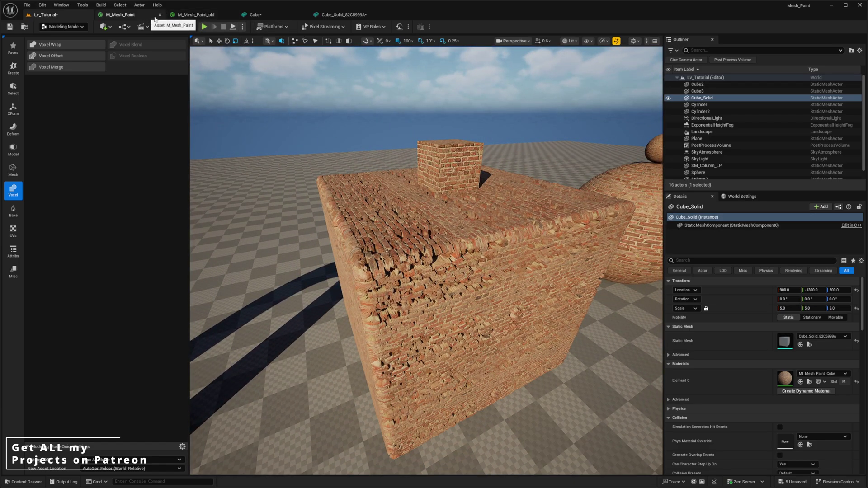
Step: Check the Nanite triangle and vertex statistics in the Cube_Solid mesh editor, and refocus on the cube in the level
click(337, 15)
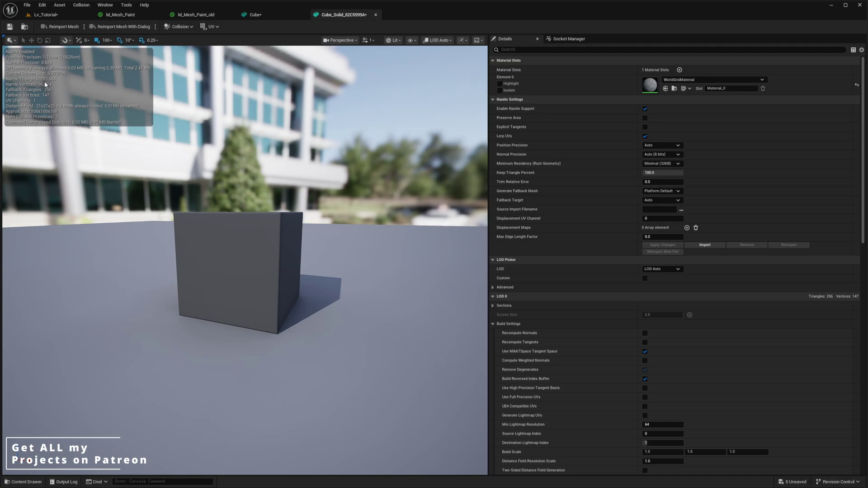
mouse_move(202, 203)
mouse_down()
mouse_move(213, 233)
mouse_move(202, 204)
mouse_up()
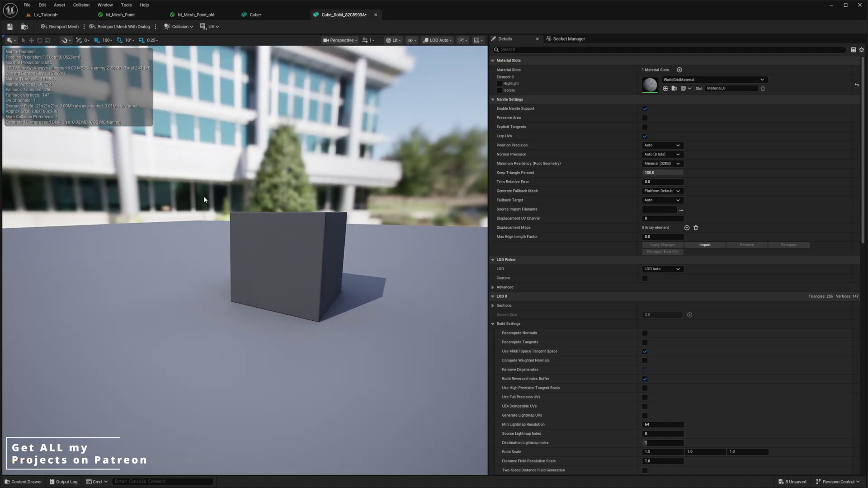
click(46, 15)
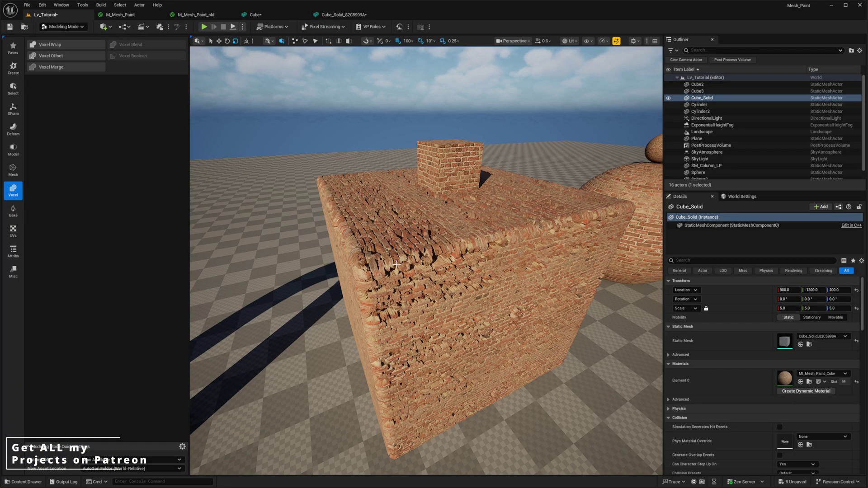
key(f)
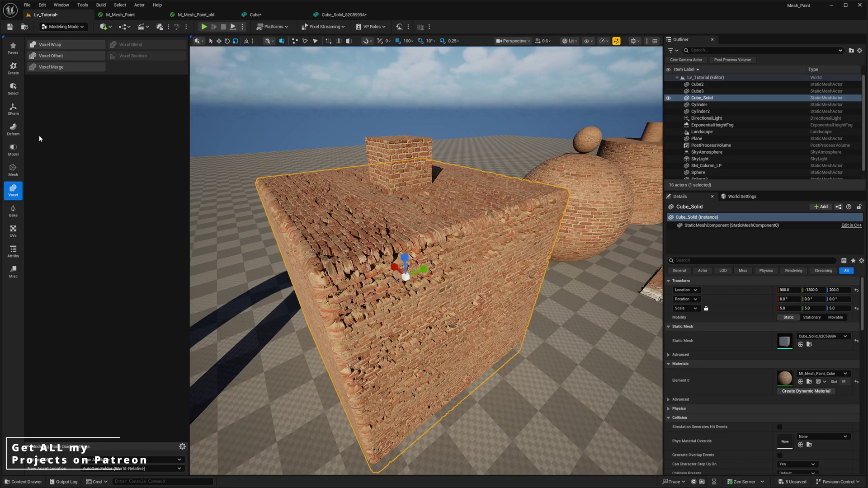
Step: Simplify Cube_Solid's mesh with a target percentage of 10 and accept the result
click(18, 154)
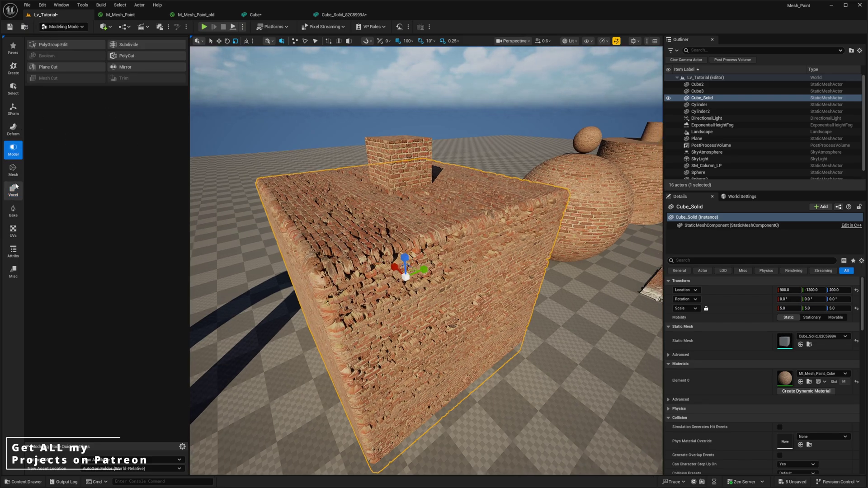
click(13, 170)
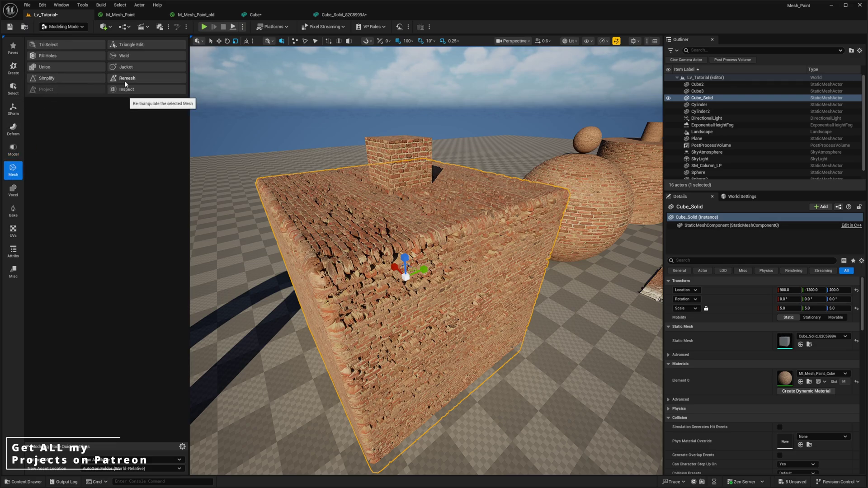
click(40, 80)
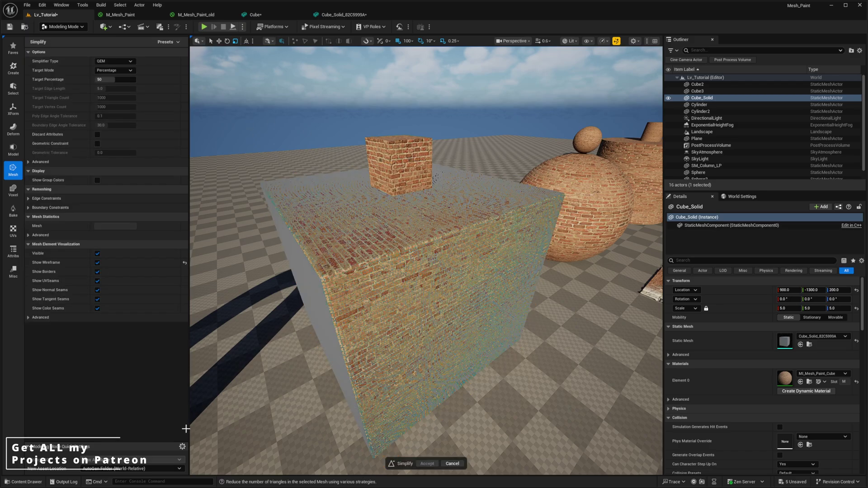
click(109, 80)
text(10)
key(Return)
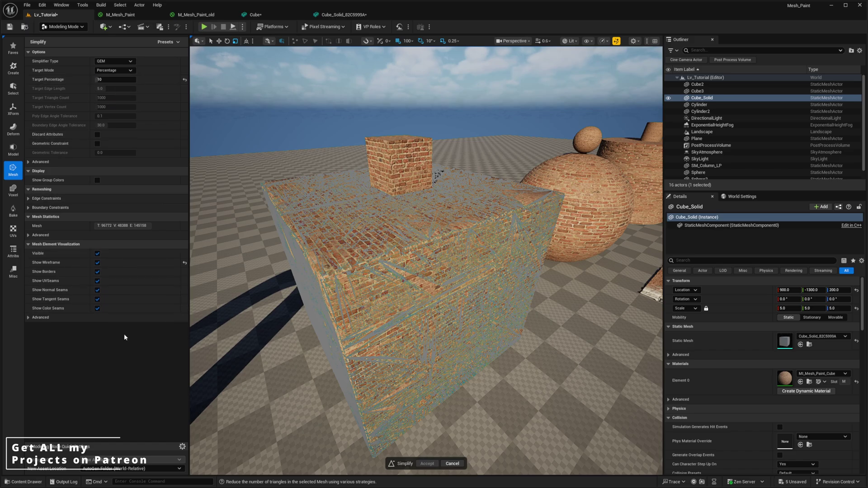
mouse_move(367, 252)
alt+mouse_down()
mouse_move(347, 247)
mouse_move(335, 222)
mouse_move(361, 238)
alt+mouse_up()
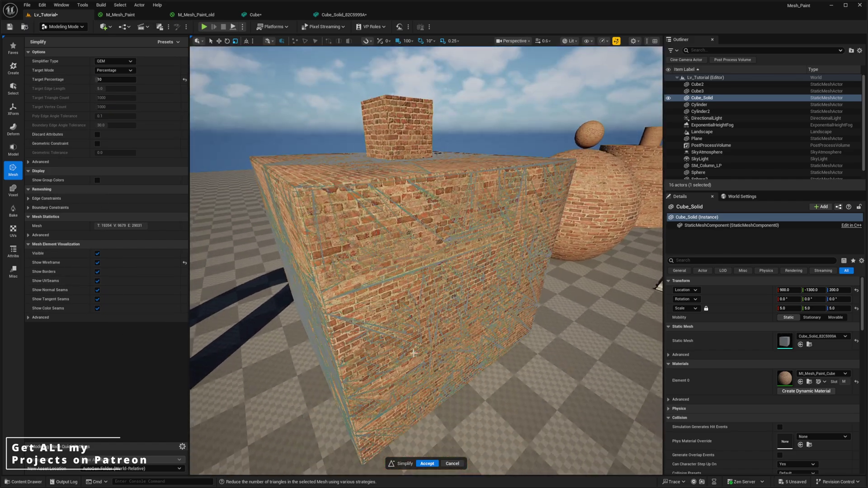
click(422, 465)
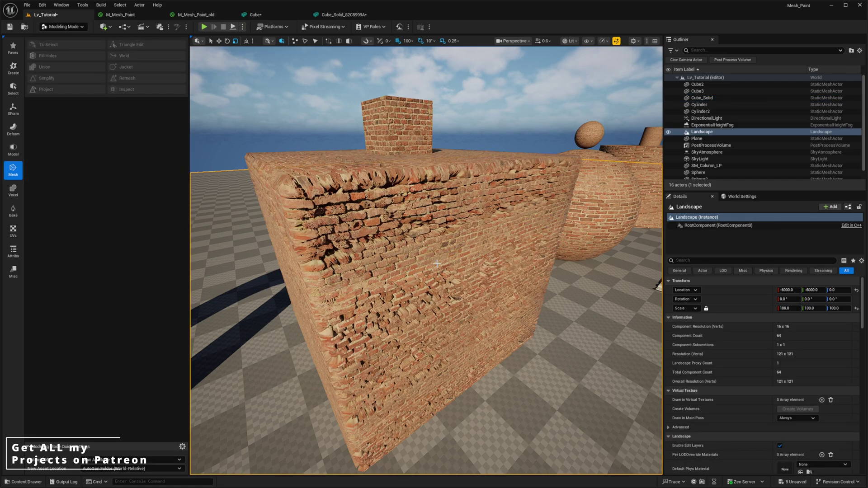
Step: Check the simplified Cube_Solid's Nanite triangle and vertex statistics in its mesh editor, and return to the level
mouse_move(366, 190)
alt+mouse_down()
mouse_move(334, 199)
mouse_move(357, 185)
mouse_move(364, 192)
alt+mouse_up()
click(355, 14)
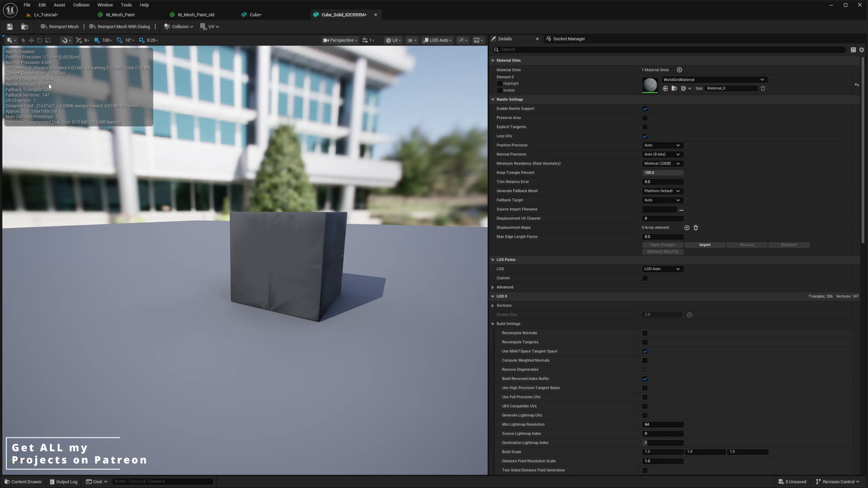
click(58, 12)
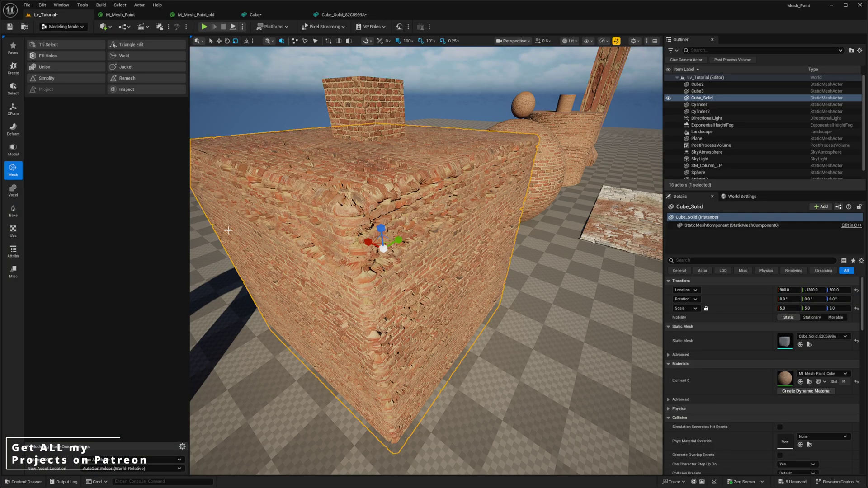
Step: Simplify Cube_Solid's mesh by a second pass at 10 percent, and check its Nanite statistics again
click(64, 76)
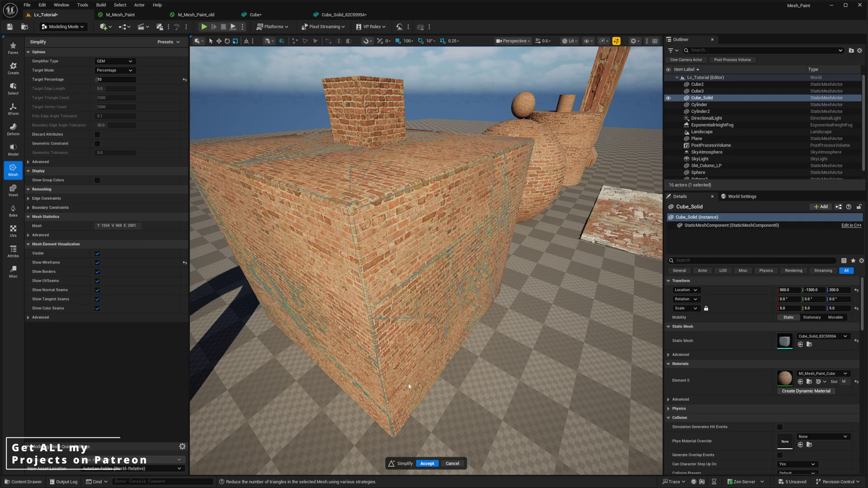
click(373, 334)
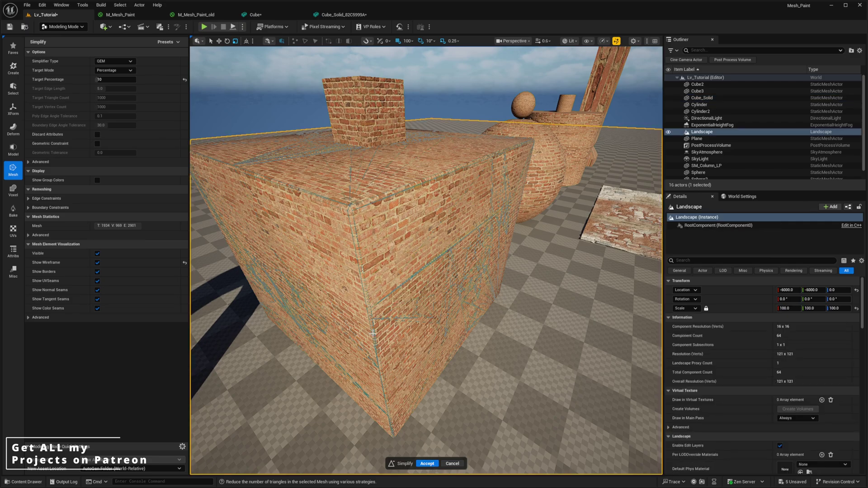
click(426, 464)
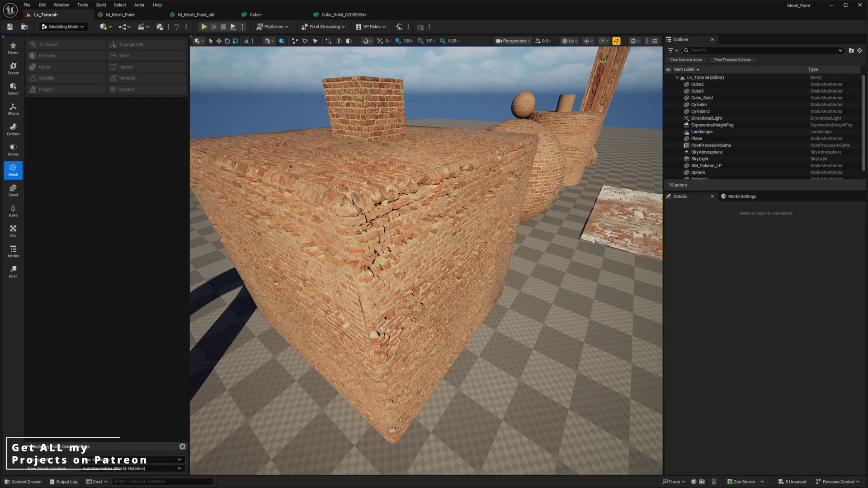
click(336, 15)
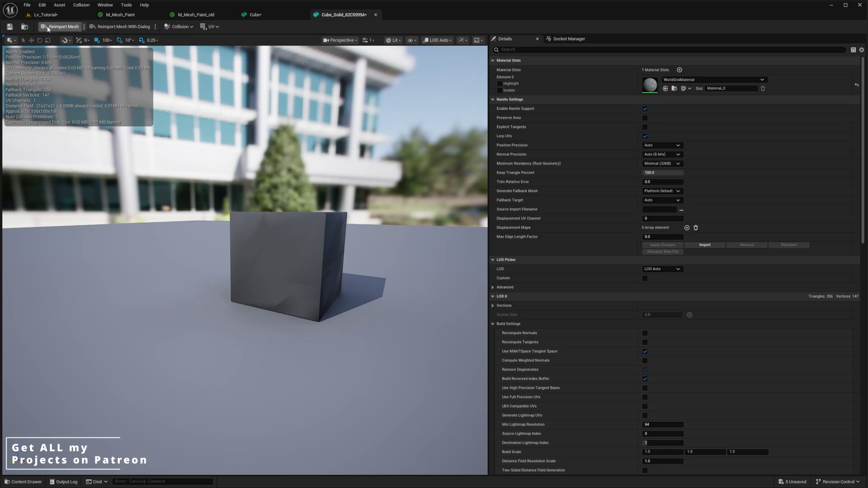
click(45, 15)
Step: Examine the displaced bricks along Cube_Solid's corners, upper edges and side faces after the second simplification
right_drag(408, 260, 574, 246)
key(w)
click(408, 261)
key(e)
key(s)
key(e)
key(a)
key(s)
key(alt+3)
key(a)
right_drag(389, 285, 529, 281)
key(alt+4)
key(a)
right_drag(421, 314, 554, 355)
key(a)
key(s)
right_drag(287, 274, 362, 273)
key(a)
key(w)
key(a)
mouse_move(287, 273)
right_down()
mouse_move(355, 301)
mouse_move(291, 271)
mouse_move(348, 230)
mouse_move(398, 224)
mouse_move(362, 226)
mouse_move(291, 257)
right_up()
key(d)
key(s)
key(a)
key(w)
key(a)
key(w)
key(s)
key(d)
key(s)
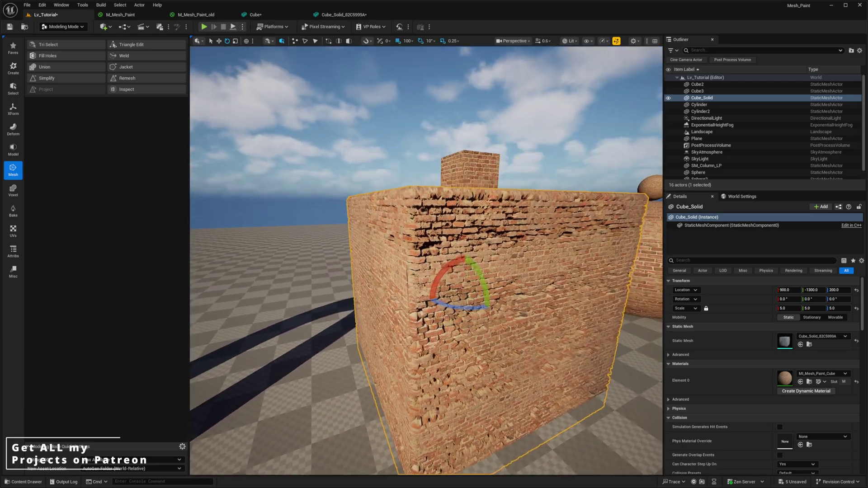
right_drag(333, 235, 371, 239)
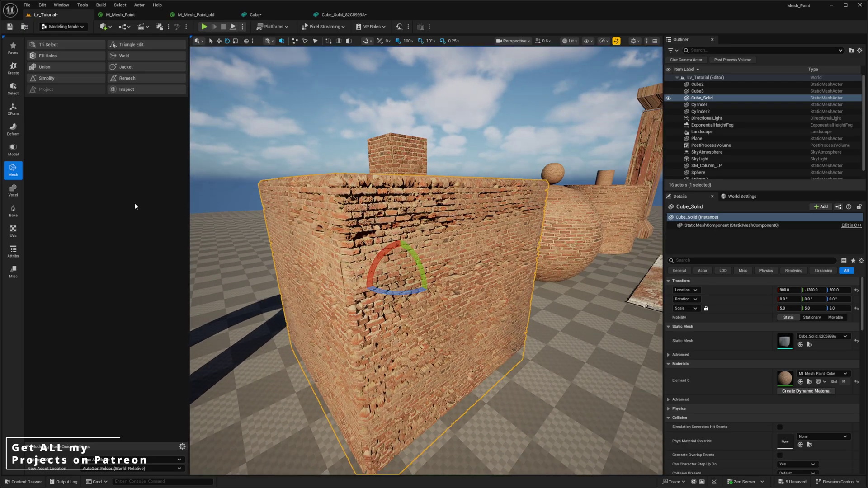
Step: Recompute Cube_Solid's normals with Area Angle Weighting and the existing topology split, and accept the result
click(14, 109)
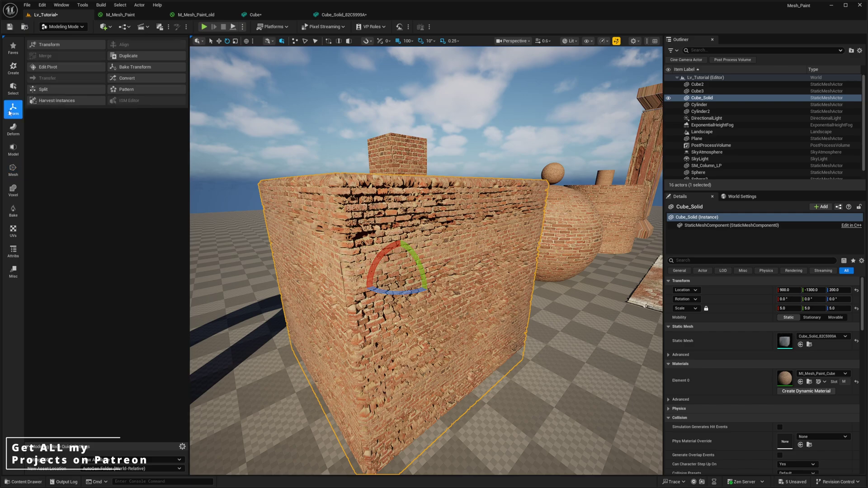
click(13, 255)
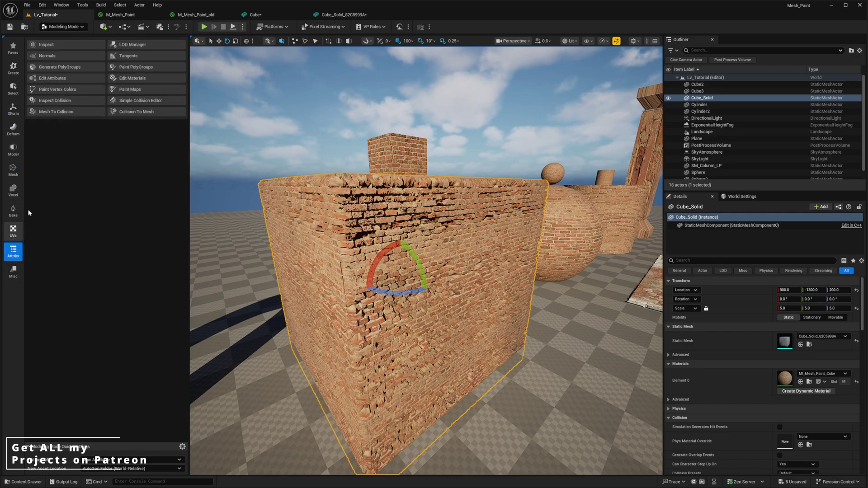
click(47, 55)
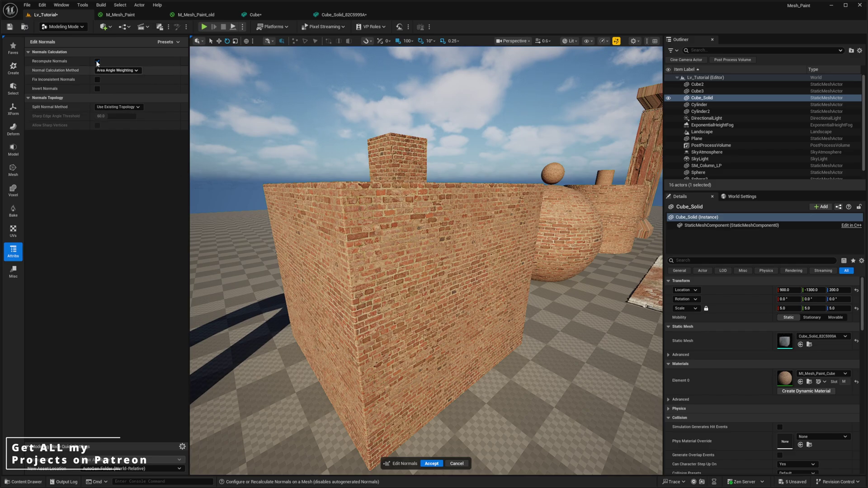
click(432, 464)
Step: Examine Cube_Solid's brick displacement up close and from around its corners after the normals change
key(d)
right_drag(408, 244, 425, 132)
key(w)
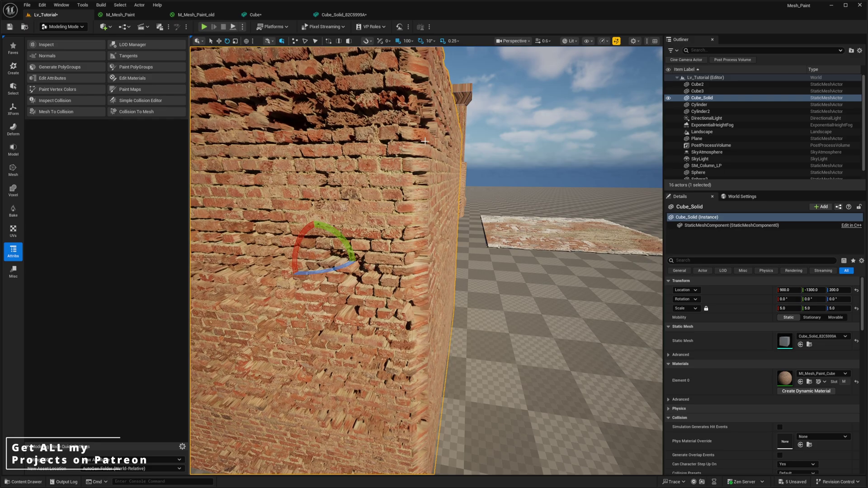
key(f)
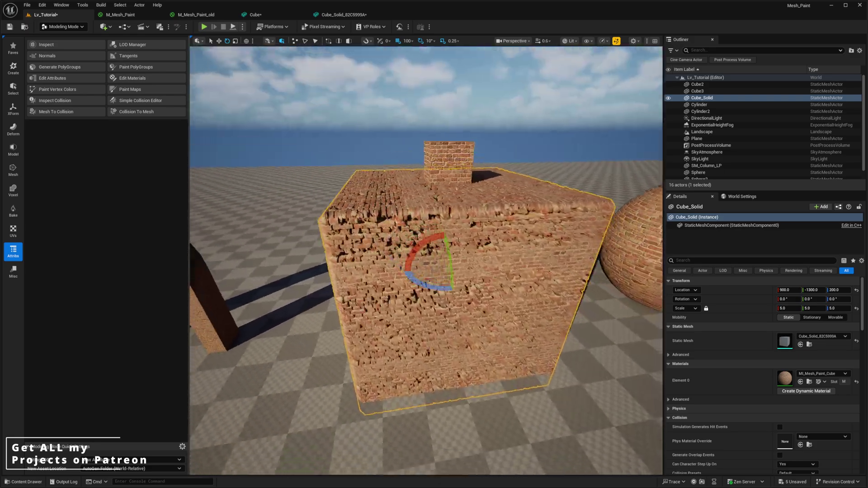
alt+drag(426, 254, 462, 257)
right_drag(426, 261, 453, 220)
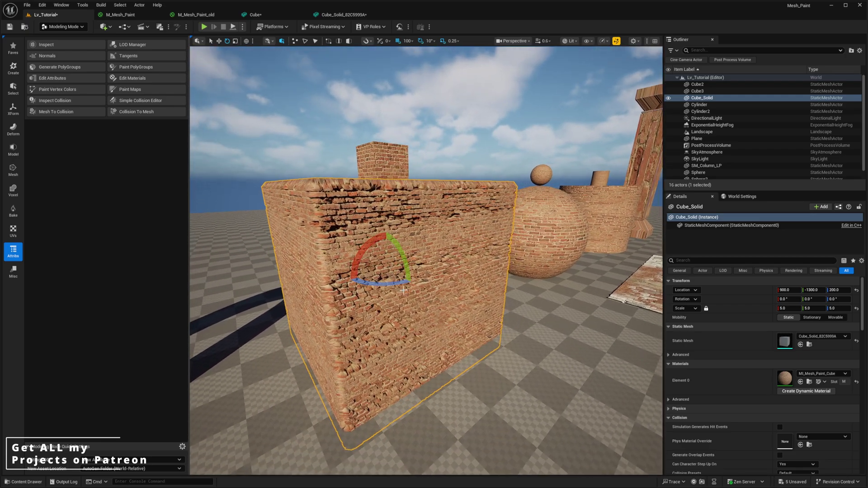
alt+drag(390, 242, 389, 243)
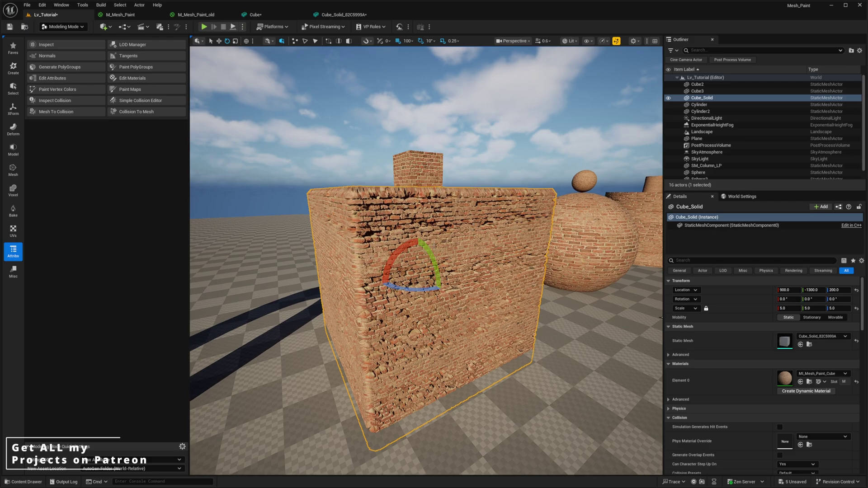
right_drag(390, 243, 395, 247)
Step: Switch to Mesh Paint mode, add a mesh paint texture to Cube_Solid and activate texture color painting
click(66, 27)
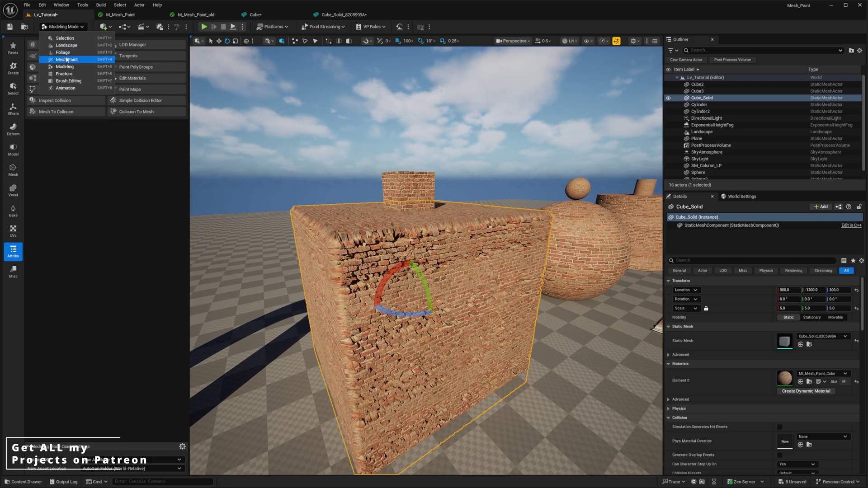
click(68, 62)
right_drag(198, 84, 198, 93)
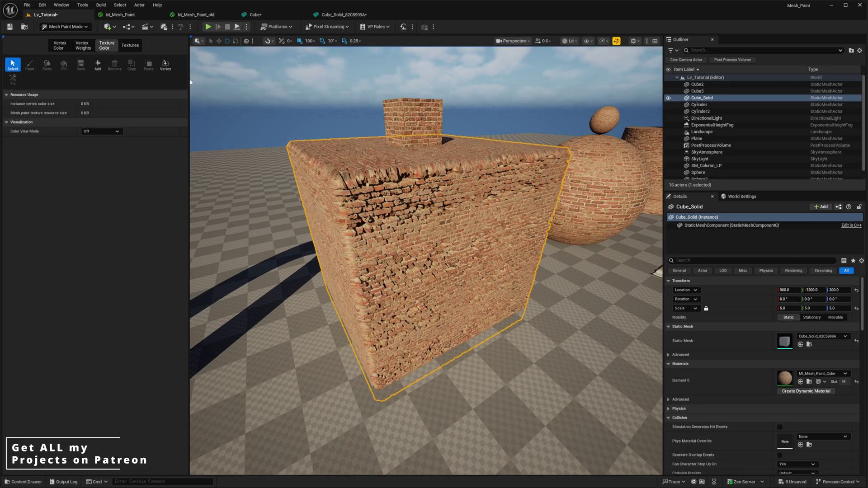
click(97, 67)
click(30, 65)
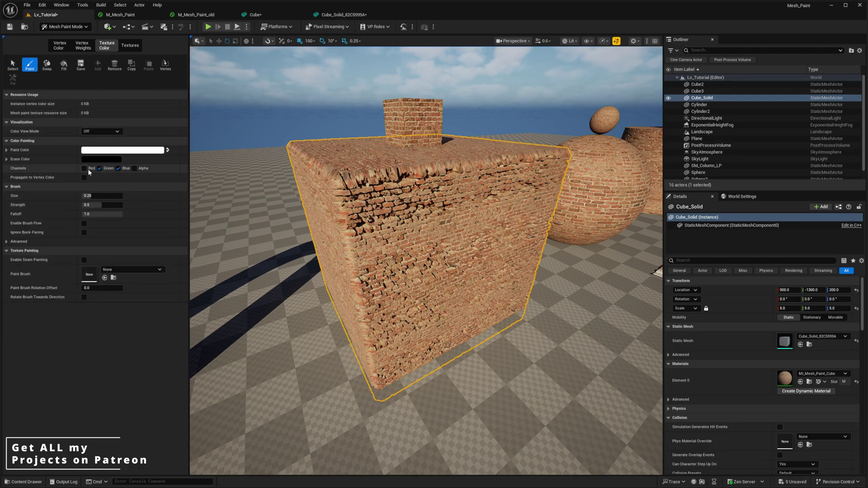
Step: Restrict painting to the Blue channel, enlarge the brush to about 0.81 and try to paint on Cube_Solid
right_drag(401, 285, 361, 274)
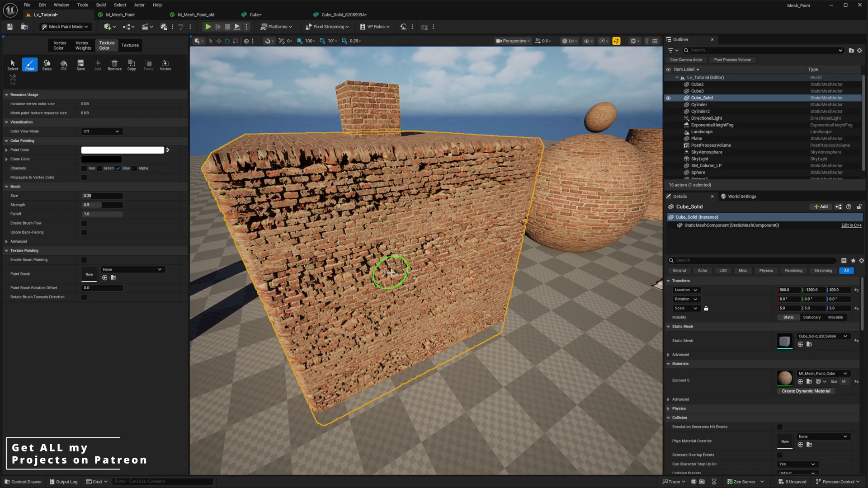
drag(92, 196, 102, 195)
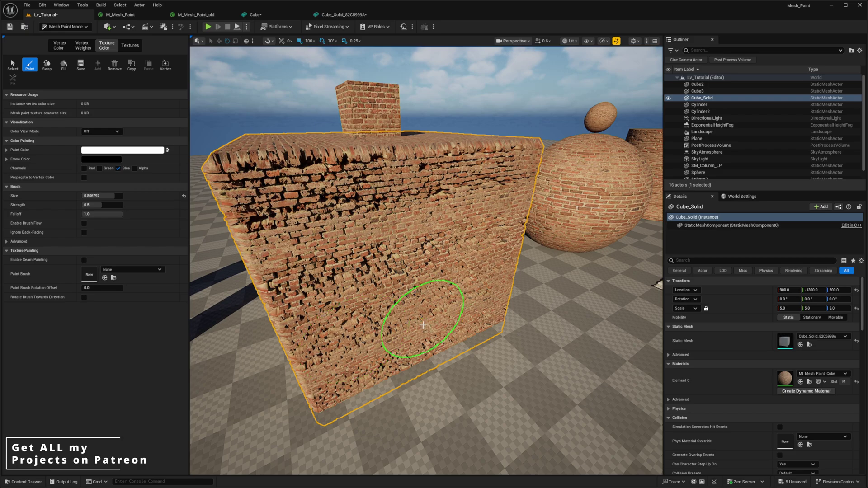
right_drag(425, 244, 325, 257)
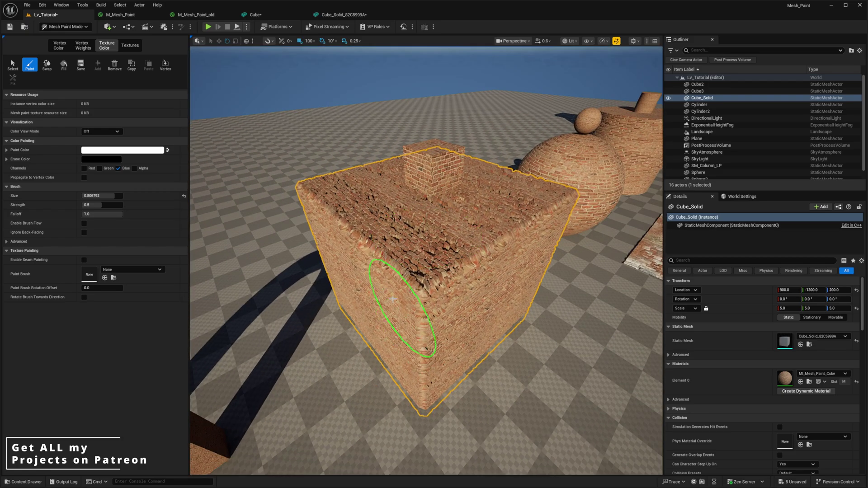
right_drag(469, 271, 389, 265)
drag(471, 267, 404, 265)
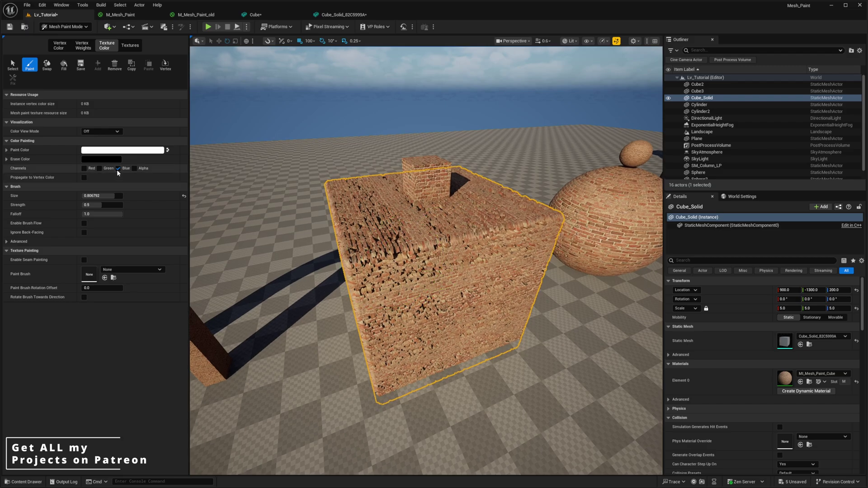
Step: Restrict painting to the Green channel only and try to paint on Cube_Solid's sides
click(84, 168)
click(100, 168)
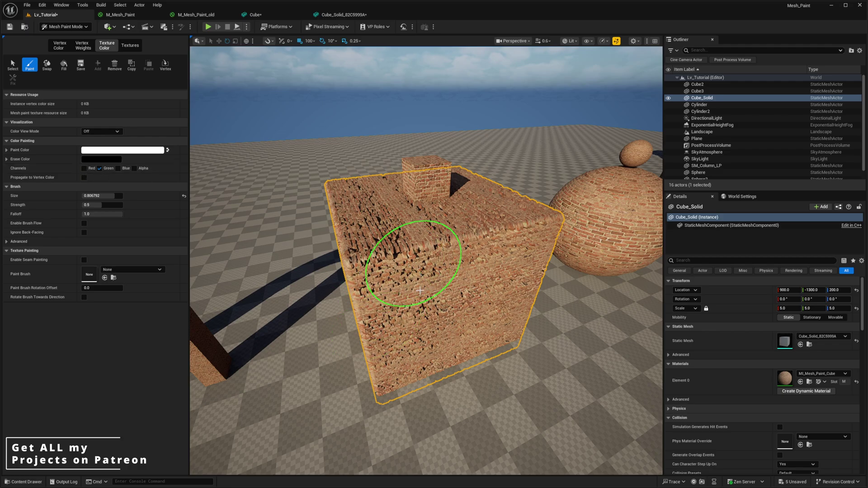
mouse_move(434, 208)
right_down()
mouse_move(374, 213)
mouse_move(393, 228)
right_up()
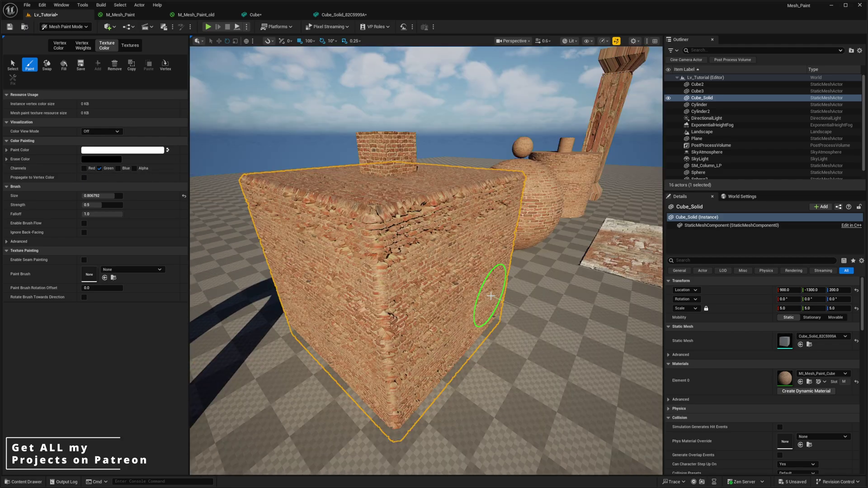
right_drag(414, 308, 477, 289)
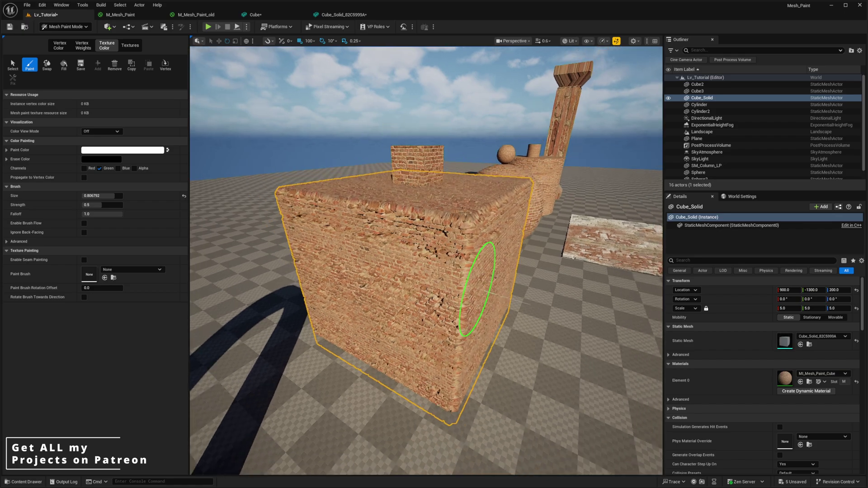
Step: Inspect UV channel 0 of the Cube_Solid static mesh in its mesh editor
click(344, 15)
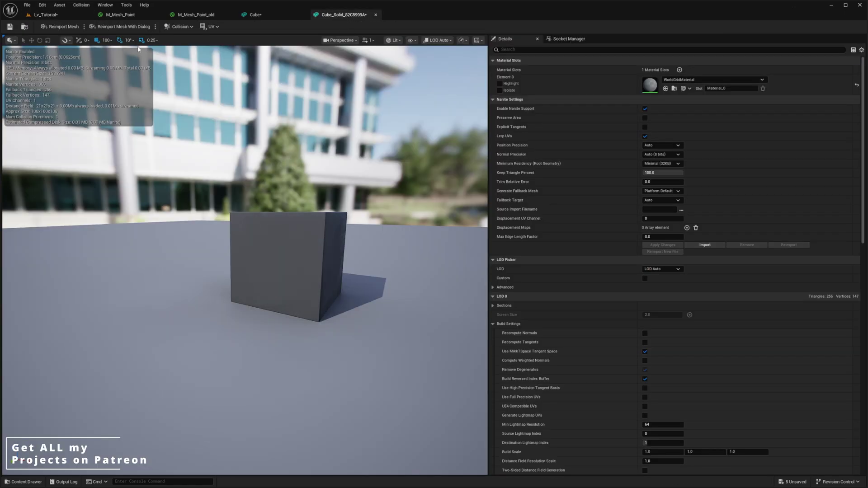
click(211, 26)
click(221, 52)
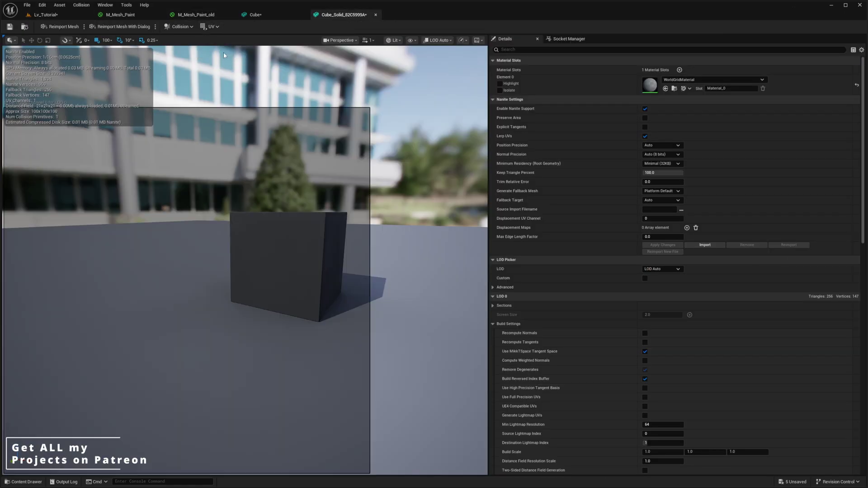
scroll(257, 203, down, 6)
scroll(253, 221, up, 6)
mouse_move(253, 221)
right_down()
mouse_move(208, 220)
mouse_move(253, 220)
right_up()
scroll(247, 295, up, 2)
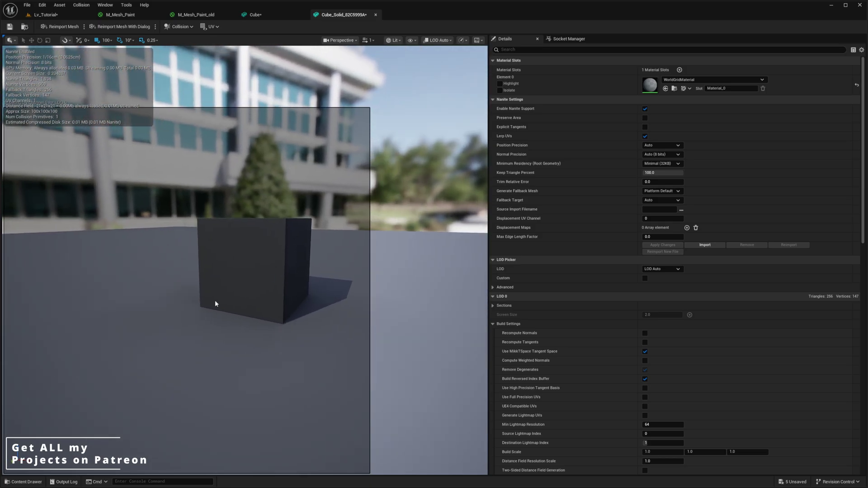
Step: Inspect the original Cube mesh's UV channel 0 for comparison
click(277, 14)
click(210, 26)
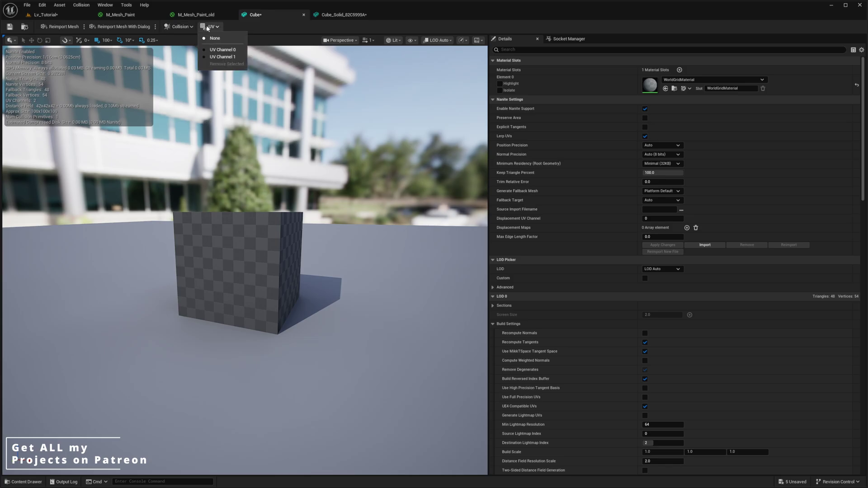
click(222, 51)
scroll(272, 275, down, 3)
scroll(253, 276, up, 2)
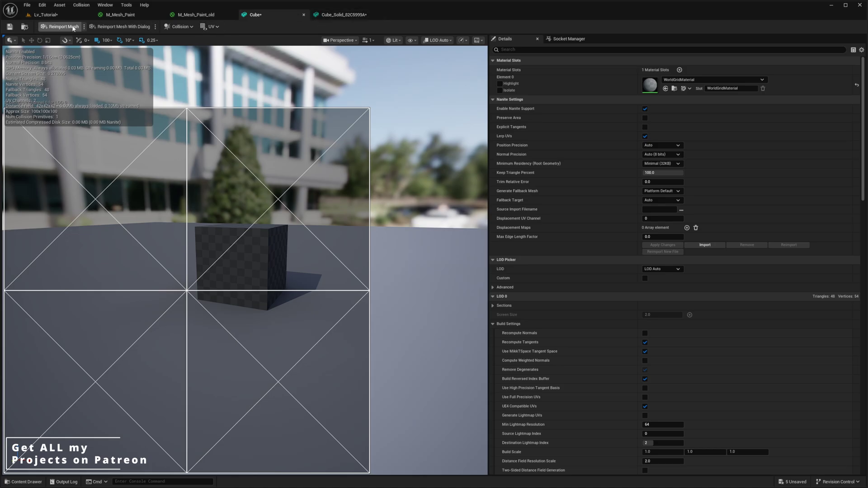
Step: Return to the Lv_Tutorial level and switch to Modeling mode's UV tools with Cube_Solid selected
click(59, 18)
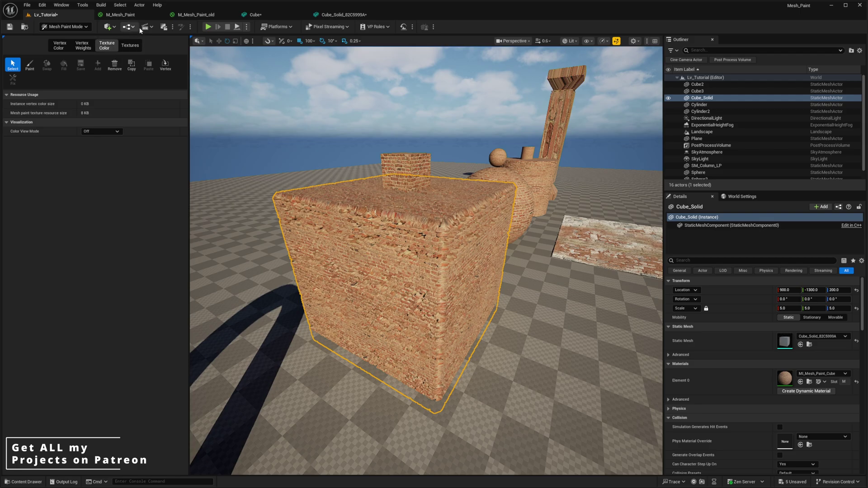
click(64, 26)
click(54, 85)
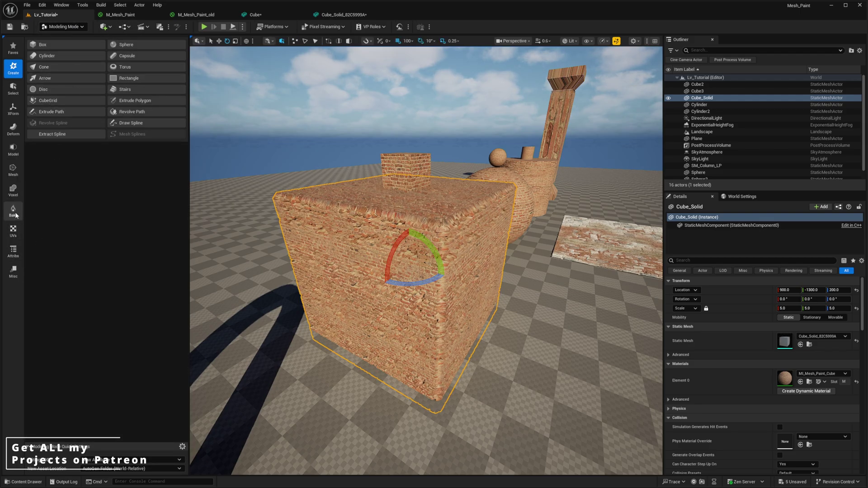
click(13, 231)
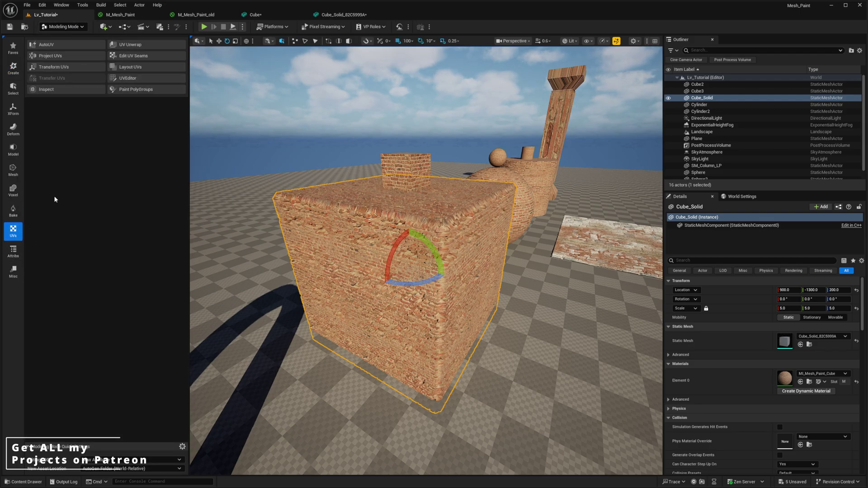
click(48, 45)
right_drag(415, 236, 395, 271)
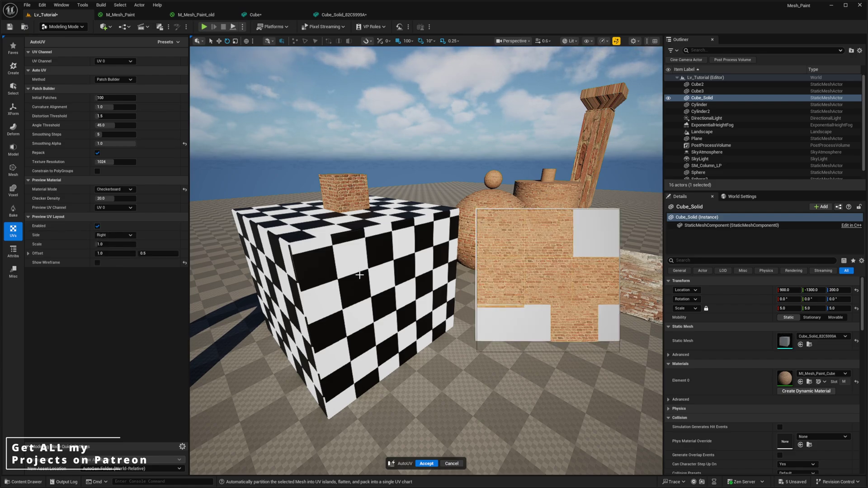
alt+drag(370, 284, 394, 273)
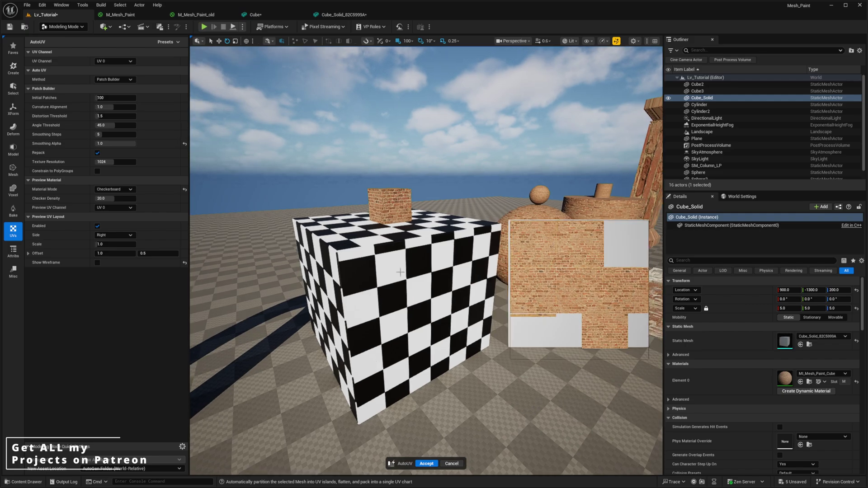
alt+drag(442, 258, 444, 266)
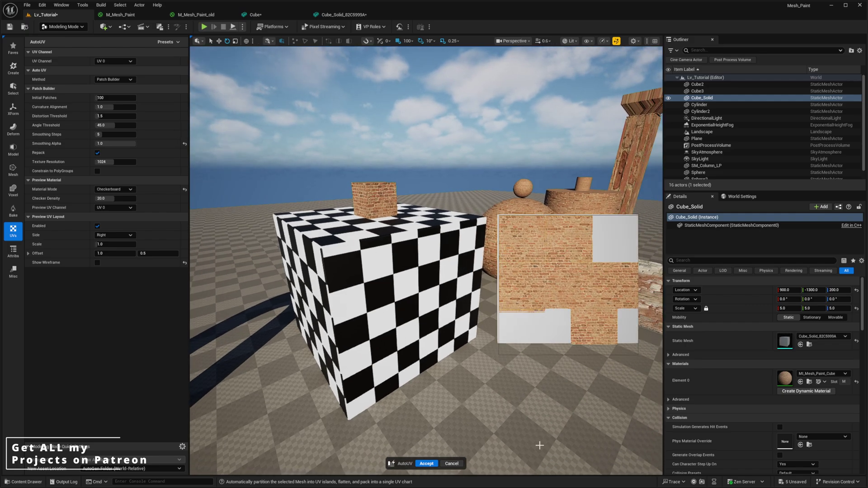
click(452, 464)
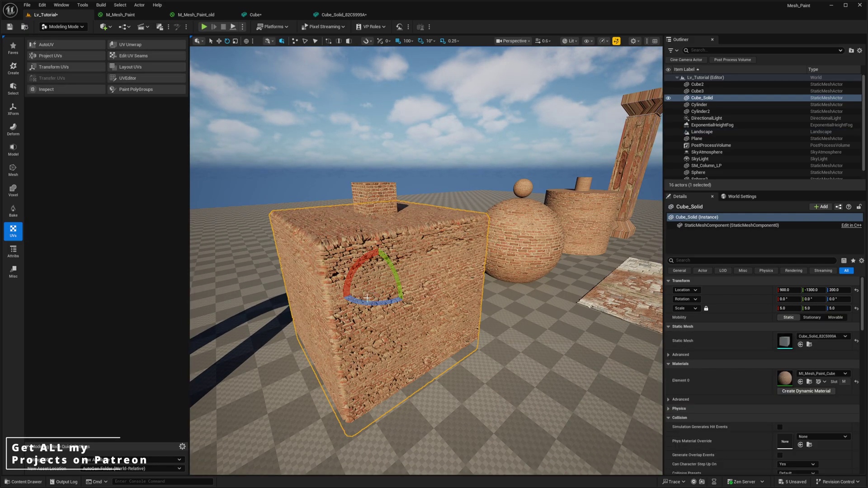
scroll(379, 267, up, 5)
right_drag(380, 267, 398, 290)
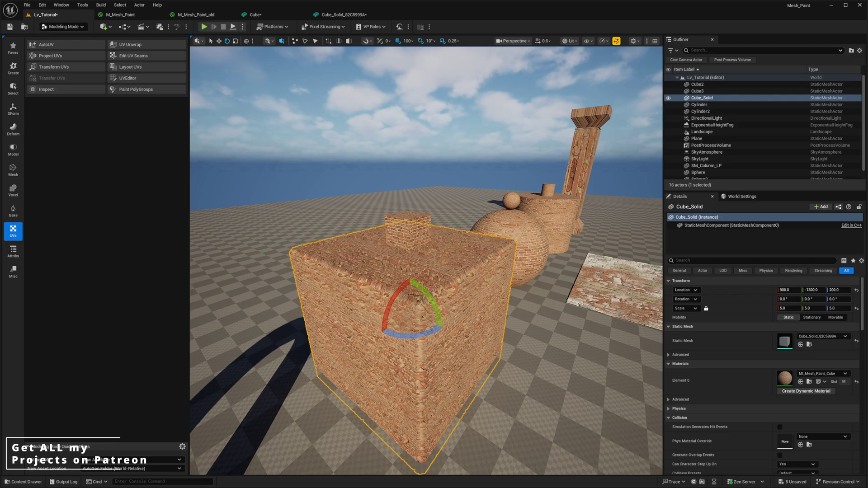
Step: Turn off world-aligned mapping for all three layers in MI_Mesh_Paint_Cube and look at Cube_Solid
click(723, 257)
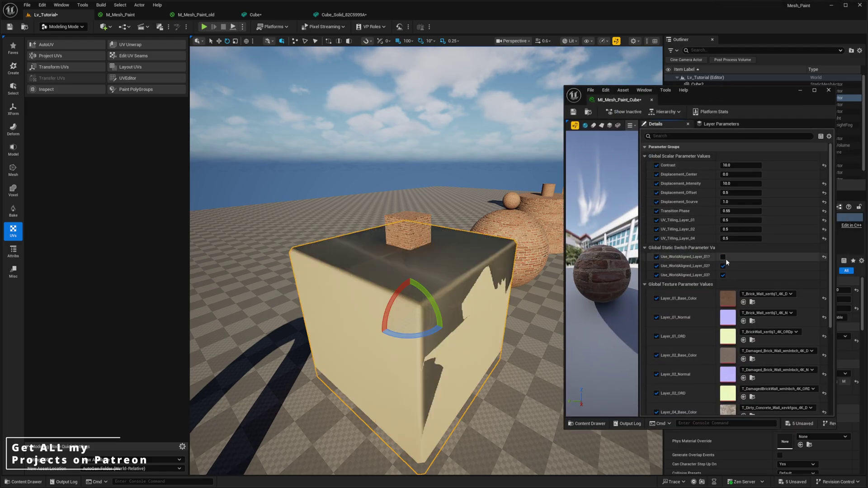
click(724, 266)
right_drag(493, 289, 448, 298)
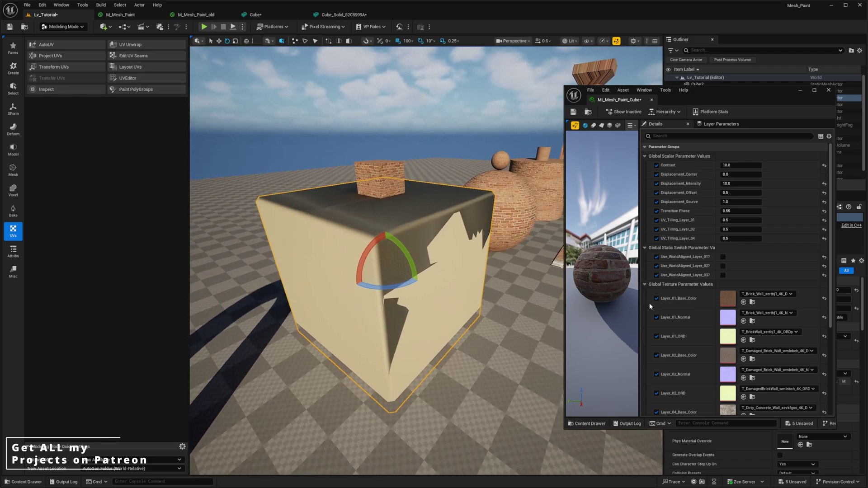
Step: Re-enable world-aligned mapping for all three layers, examine Cube_Solid's sides and top, and close the material instance
click(723, 257)
click(723, 266)
click(723, 274)
right_drag(432, 252, 366, 244)
key(d)
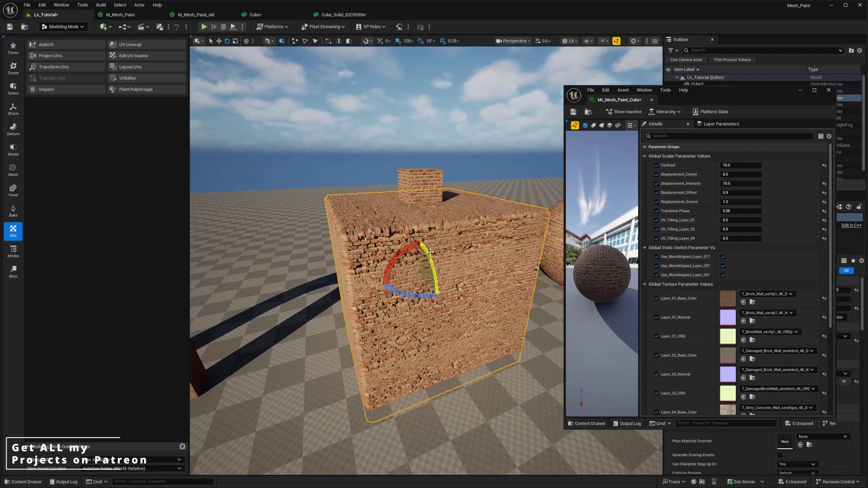
key(a)
right_drag(501, 215, 581, 232)
key(e)
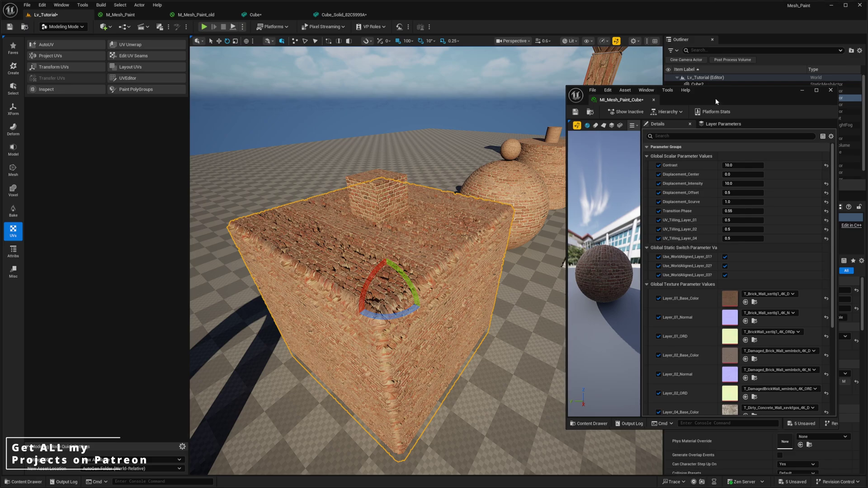
click(829, 90)
Step: Generate UVs for Cube_Solid on UV 0 using AutoUV with the Patch Builder method
key(d)
right_drag(386, 173, 339, 166)
key(q)
key(s)
click(64, 41)
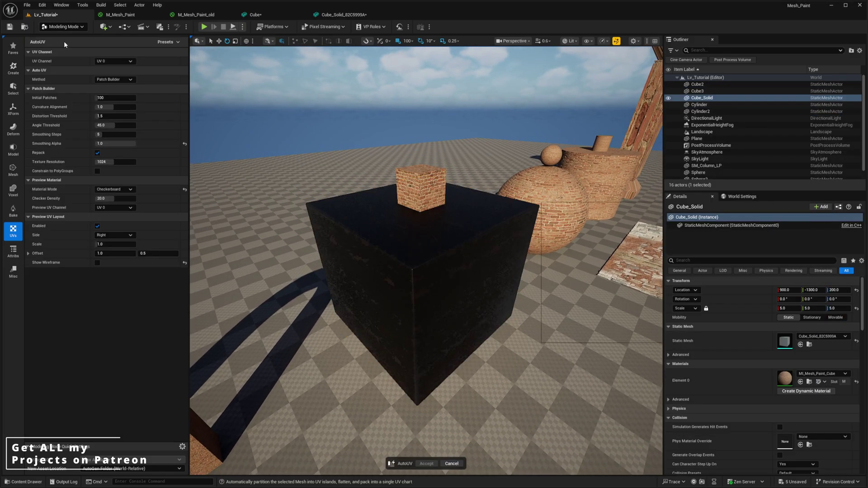
click(435, 462)
Step: Switch back to Mesh Paint mode and activate texture color painting on Cube_Solid
right_drag(408, 321, 367, 300)
key(d)
key(q)
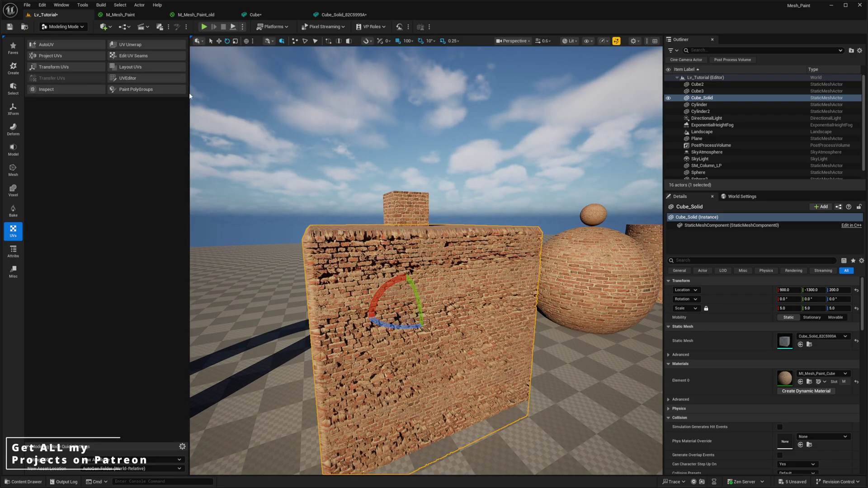
click(74, 29)
click(59, 58)
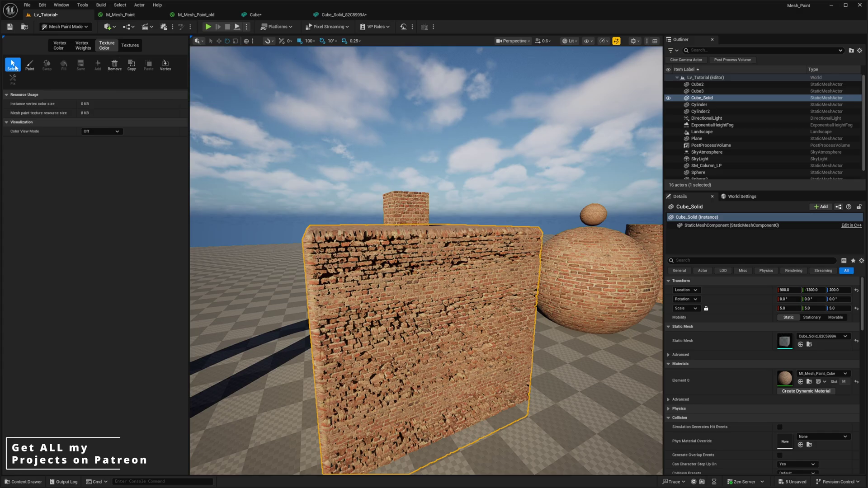
click(29, 65)
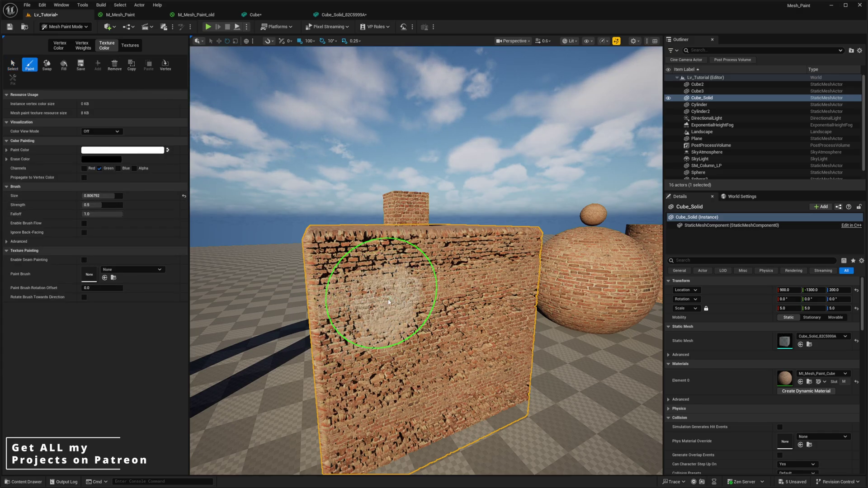
Step: Paint plaster patches across the upper part of Cube_Solid's brick side using the Green channel
key(w)
key(q)
right_drag(463, 350, 423, 316)
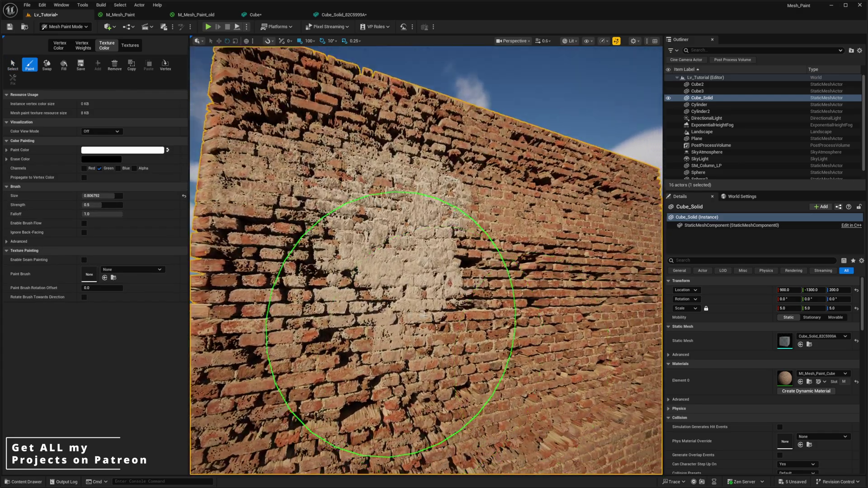
mouse_move(481, 288)
right_down()
mouse_move(420, 253)
mouse_move(410, 232)
mouse_move(437, 243)
mouse_move(410, 261)
right_up()
click(434, 238)
key(s)
key(w)
key(a)
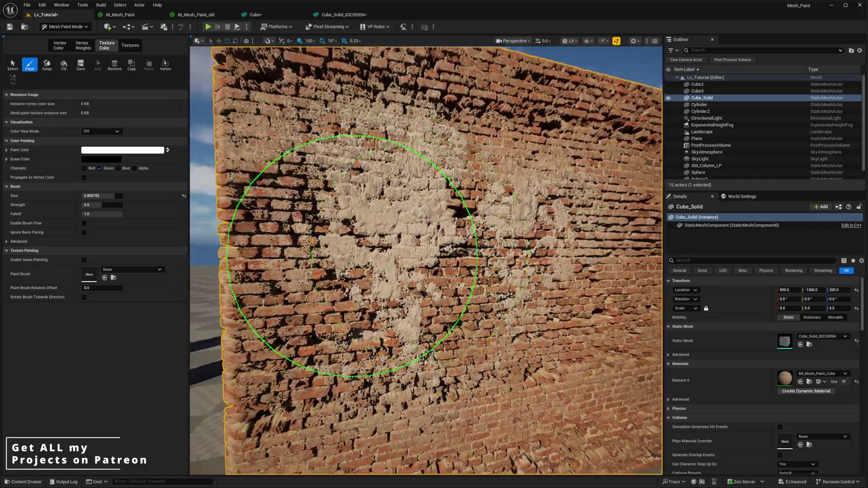
Step: Examine the painted plaster and brick displacement up close and from several angles in Selection mode
key(w)
mouse_move(427, 271)
right_down()
mouse_move(381, 269)
mouse_move(378, 295)
mouse_move(383, 269)
mouse_move(360, 252)
right_up()
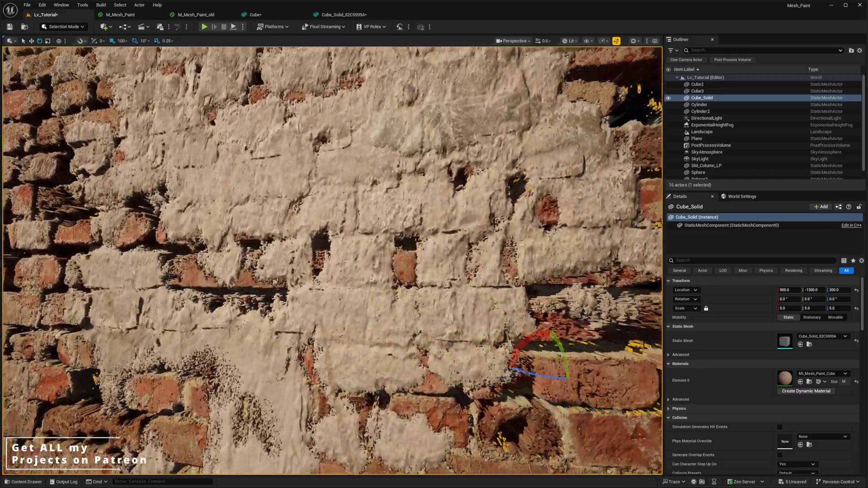
key(s)
scroll(384, 269, down, 1)
key(d)
key(e)
key(w)
key(s)
key(q)
key(w)
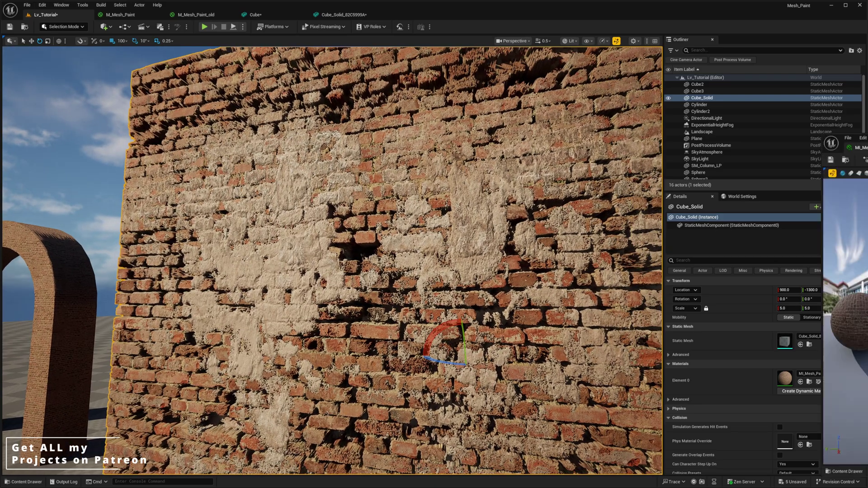
Step: Lower MI_Mesh_Paint_Cube's Contrast to about 0.75 and its Transition Phase to about 0.446
key(alt+Tab)
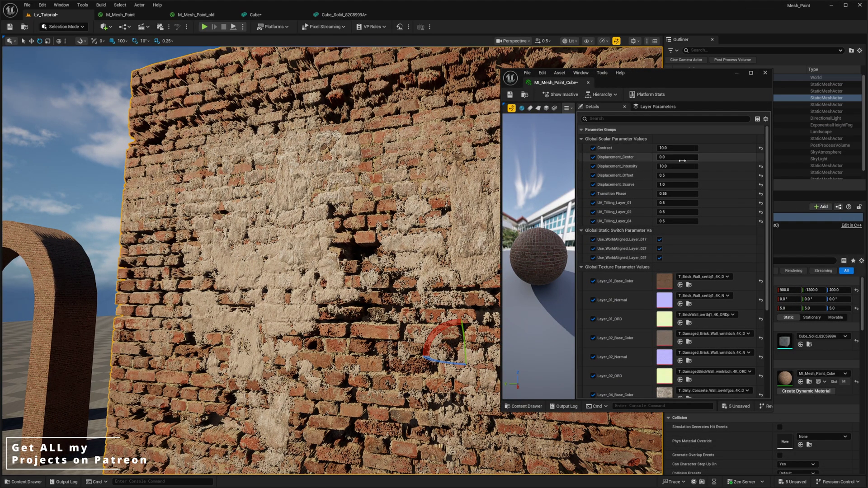
drag(678, 148, 715, 147)
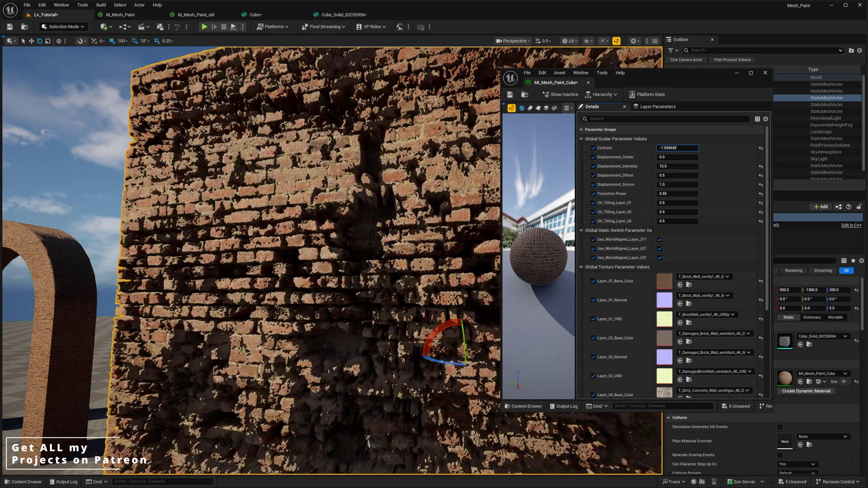
drag(684, 148, 667, 194)
key(a)
right_drag(434, 267, 488, 286)
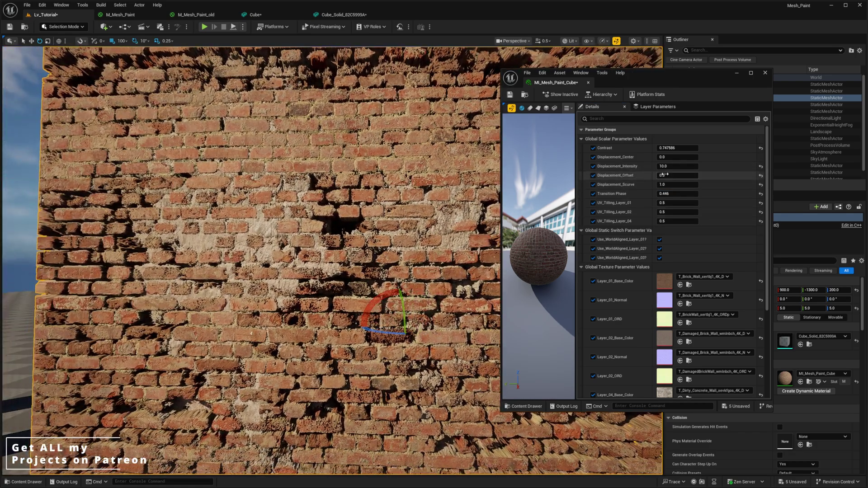
Step: Fine-tune the Transition Phase and Contrast, move the material instance window aside and view Cube_Solid's whole painted side
mouse_move(669, 194)
mouse_down()
mouse_move(681, 193)
mouse_move(668, 194)
mouse_up()
drag(671, 148, 682, 149)
drag(664, 80, 867, 89)
right_drag(474, 253, 516, 255)
key(s)
right_drag(256, 160, 243, 160)
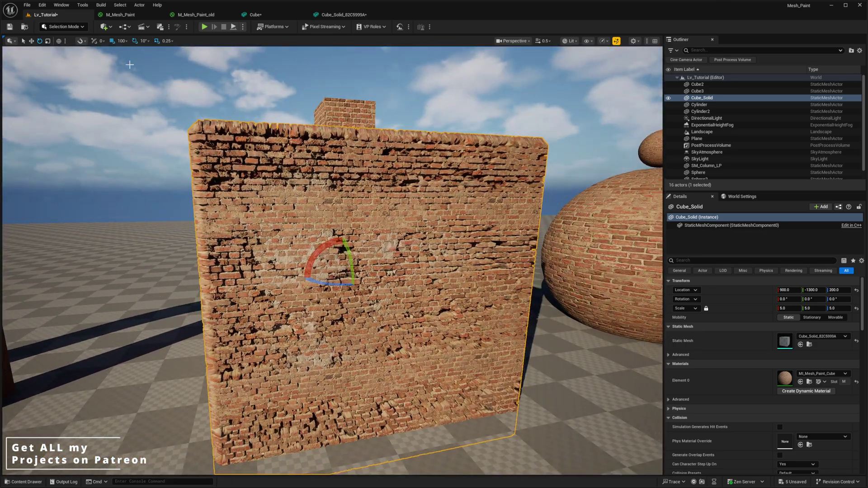
Step: Return to Mesh Paint mode, restrict painting to the Red channel and paint along the lower part of Cube_Solid's side
key(shift+4)
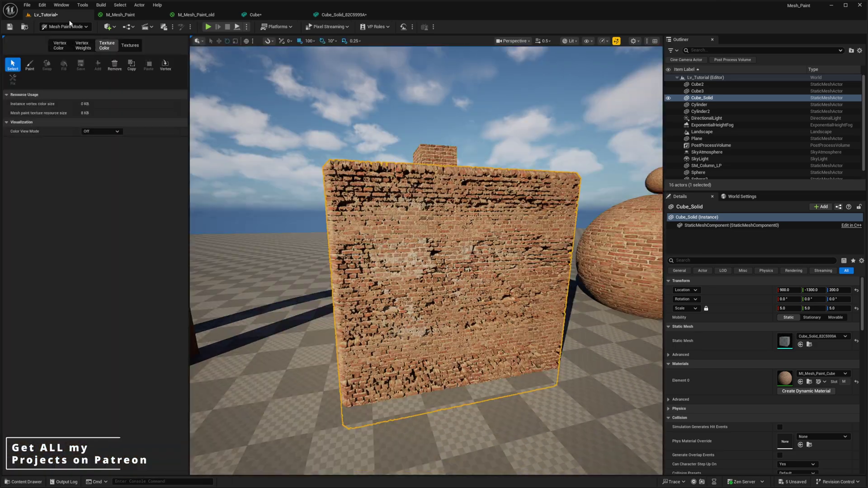
click(30, 68)
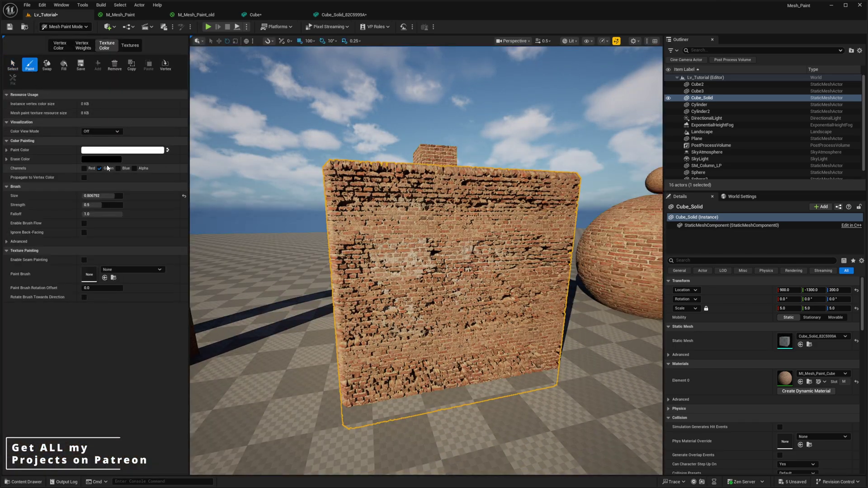
click(83, 169)
drag(495, 306, 521, 334)
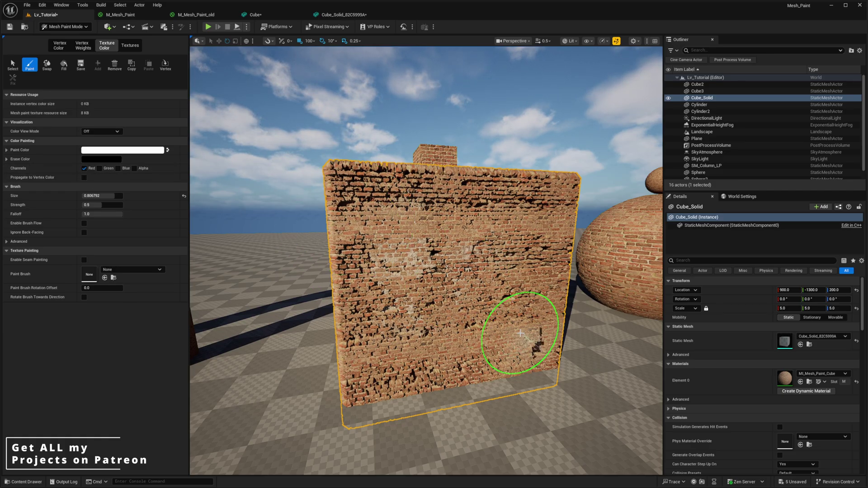
key(w)
mouse_move(520, 322)
right_down()
mouse_move(485, 296)
mouse_move(517, 304)
mouse_move(467, 309)
right_up()
drag(467, 309, 409, 310)
scroll(380, 312, down, 10)
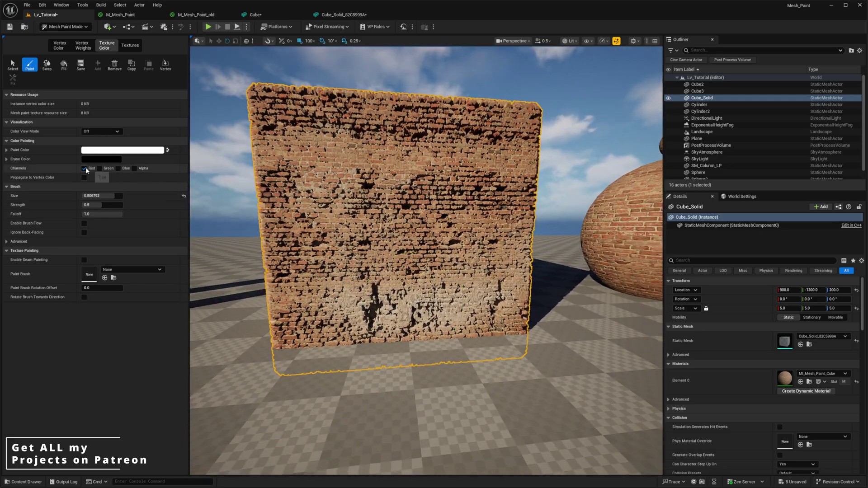
Step: Restrict painting to the Blue channel only and paint over the middle and upper area of Cube_Solid's side
click(118, 168)
scroll(475, 262, up, 5)
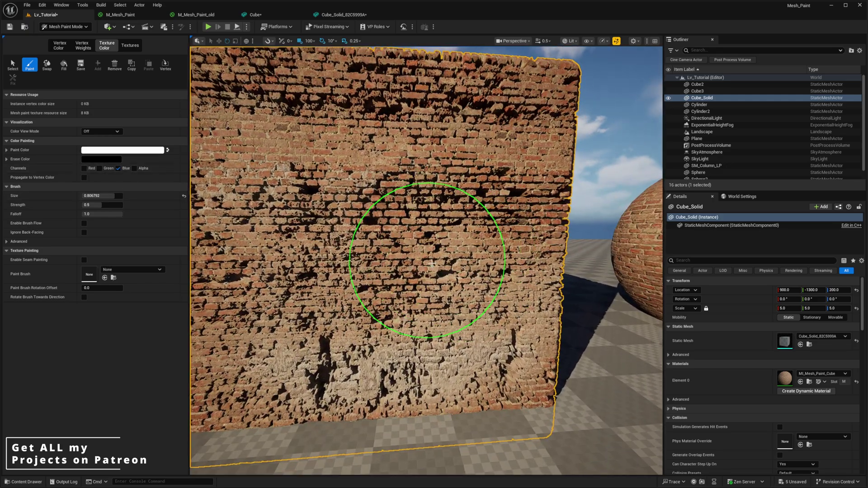
drag(476, 244, 446, 208)
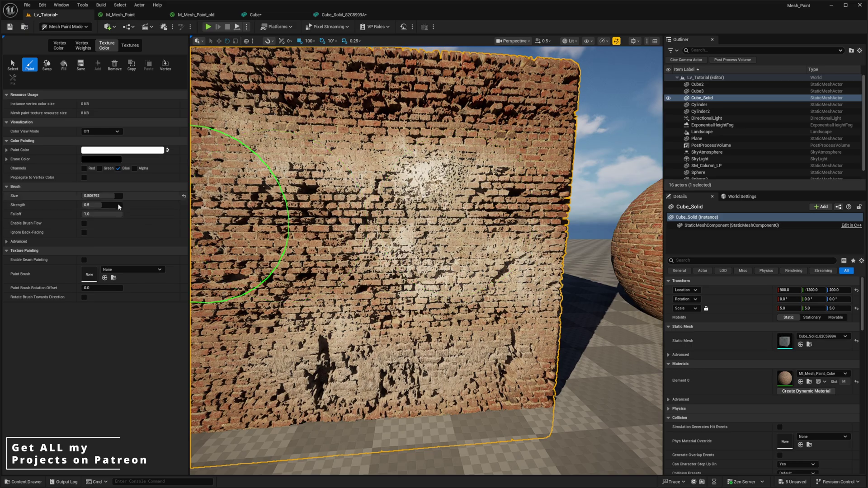
Step: Raise the brush Strength to 1.0 and paint the Blue channel over the right half of Cube_Solid's side
drag(100, 205, 293, 247)
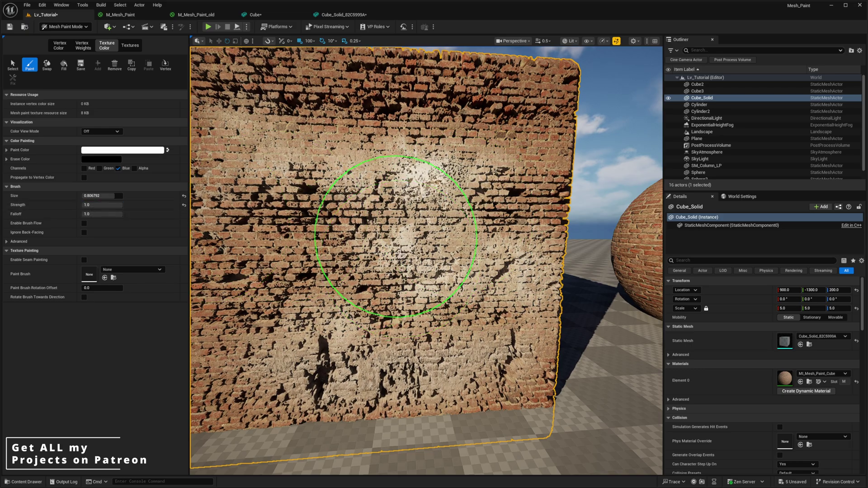
scroll(350, 268, down, 8)
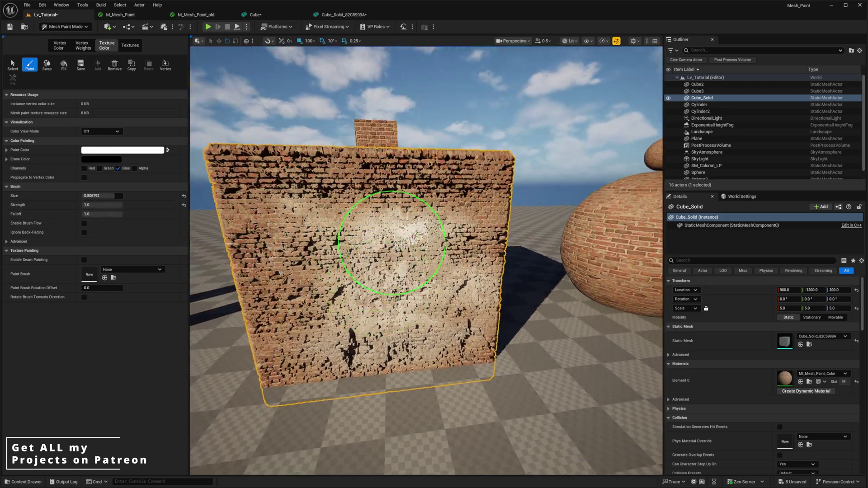
mouse_move(394, 211)
right_down()
mouse_move(558, 294)
mouse_move(392, 277)
mouse_move(389, 291)
mouse_move(413, 316)
mouse_move(449, 253)
right_up()
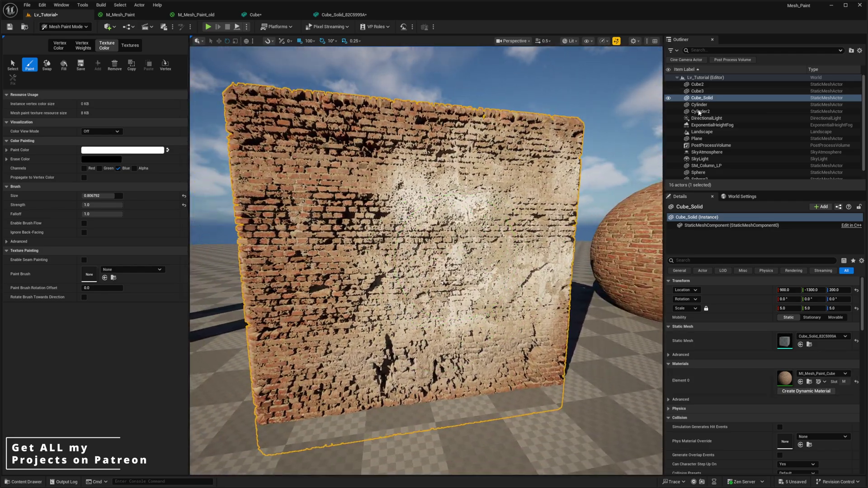
Step: Override Cube_Solid's Mesh Paint Texture Resolution with 256, fix its paint texture and continue painting Blue over the side's upper right area
scroll(708, 316, down, 10)
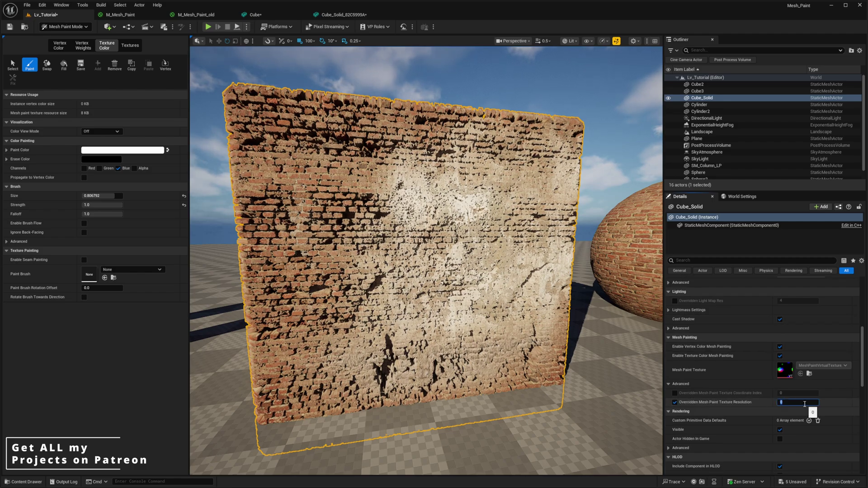
right_drag(558, 199, 504, 179)
click(13, 79)
mouse_move(429, 217)
right_down()
mouse_move(393, 183)
mouse_move(341, 181)
mouse_move(357, 222)
right_up()
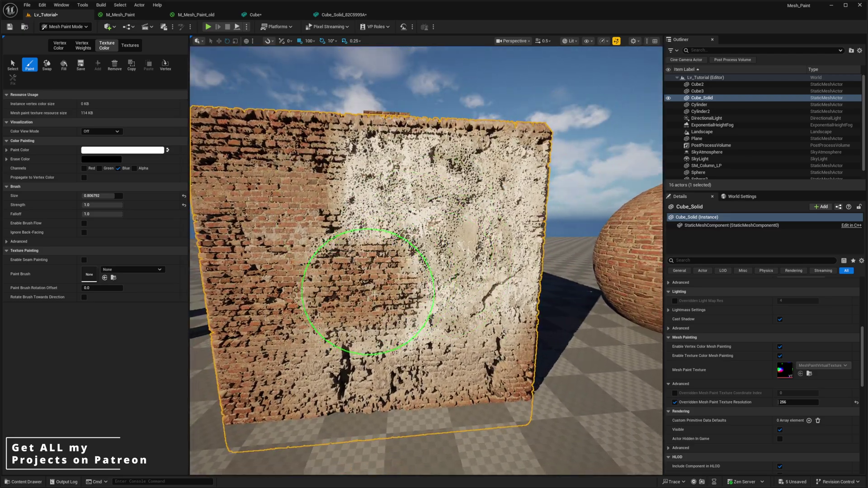
Step: Restrict painting to the Green channel and paint the upper left brick area of Cube_Solid's side up to its top edge
right_drag(369, 317, 384, 181)
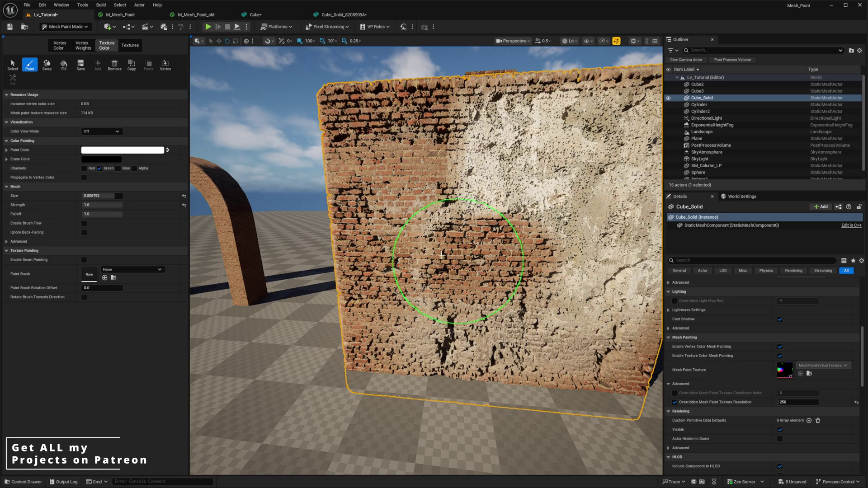
drag(377, 157, 372, 101)
mouse_move(372, 102)
right_down()
mouse_move(339, 116)
mouse_move(349, 165)
mouse_move(415, 165)
right_up()
mouse_move(414, 165)
mouse_down()
mouse_move(406, 208)
mouse_move(383, 200)
mouse_up()
mouse_move(382, 199)
right_down()
mouse_move(452, 207)
mouse_move(396, 196)
right_up()
mouse_move(408, 229)
right_down()
mouse_move(364, 170)
mouse_move(368, 243)
mouse_move(370, 235)
right_up()
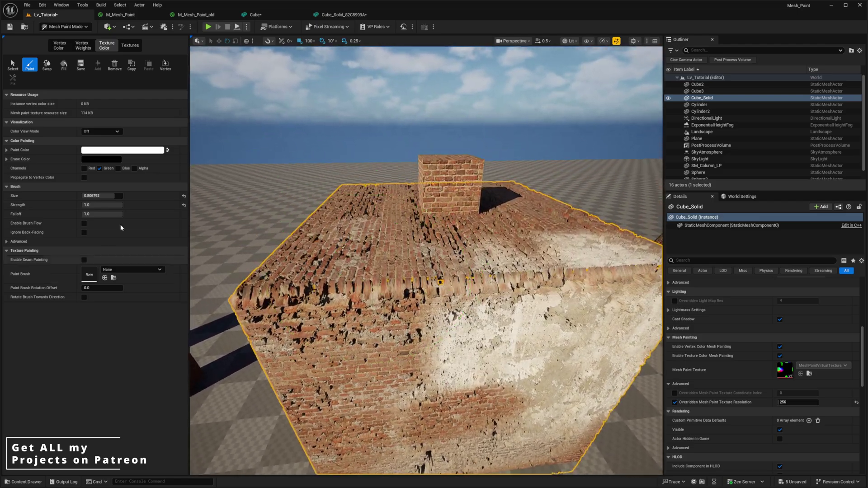
Step: Restrict painting to the Blue channel and paint across Cube_Solid's top edge and the adjoining top and side faces
click(119, 169)
right_drag(449, 291, 413, 311)
mouse_move(388, 357)
right_down()
mouse_move(380, 345)
mouse_move(352, 345)
mouse_move(426, 276)
right_up()
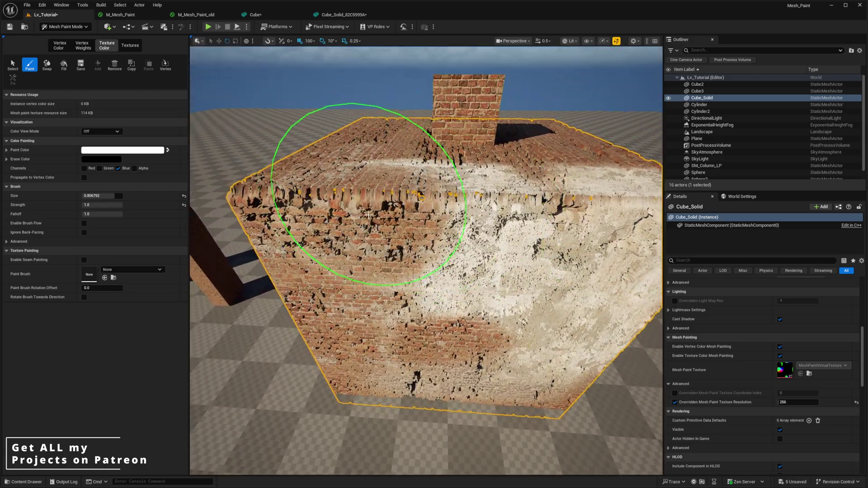
mouse_move(368, 215)
right_down()
mouse_move(374, 219)
mouse_move(350, 247)
mouse_move(332, 244)
mouse_move(324, 224)
right_up()
mouse_move(373, 336)
right_down()
mouse_move(410, 330)
mouse_move(390, 292)
right_up()
right_drag(327, 269, 379, 277)
mouse_move(496, 286)
right_down()
mouse_move(368, 242)
mouse_move(404, 311)
right_up()
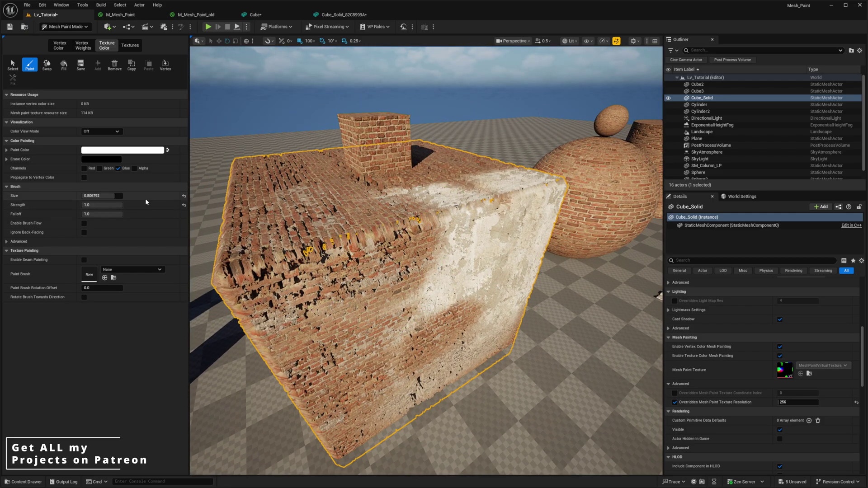
Step: Reduce the brush Size to about 0.52, restrict painting to the Red channel and paint over the upper part of Cube_Solid's side
drag(111, 196, 103, 196)
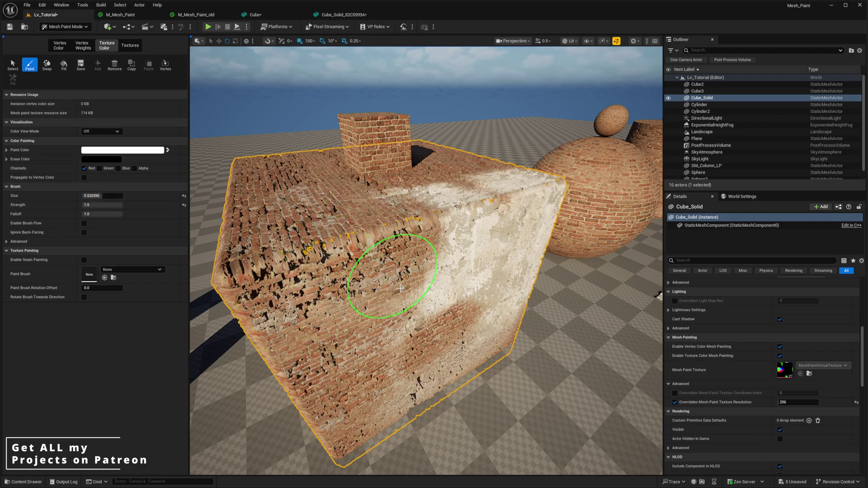
right_drag(356, 334, 378, 303)
right_drag(380, 270, 379, 197)
mouse_move(494, 231)
mouse_down()
mouse_move(543, 232)
mouse_move(510, 204)
mouse_up()
mouse_move(510, 204)
right_down()
mouse_move(474, 213)
mouse_move(474, 261)
mouse_move(510, 272)
mouse_move(423, 271)
mouse_move(407, 301)
mouse_move(560, 273)
mouse_move(368, 290)
mouse_move(552, 229)
mouse_move(418, 278)
mouse_move(422, 320)
mouse_move(422, 203)
mouse_move(438, 291)
right_up()
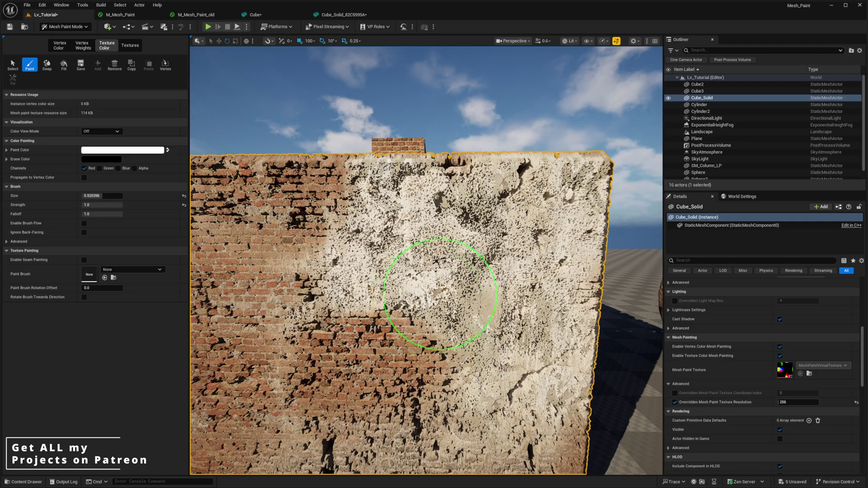
Step: Return to Selection mode, bring the MI_Mesh_Paint_Cube window beside the wall and frame Cube_Solid's painted side
key(shift+1)
mouse_move(867, 137)
mouse_down()
mouse_move(817, 137)
mouse_move(610, 97)
mouse_up()
right_drag(402, 203, 434, 219)
right_drag(289, 253, 298, 230)
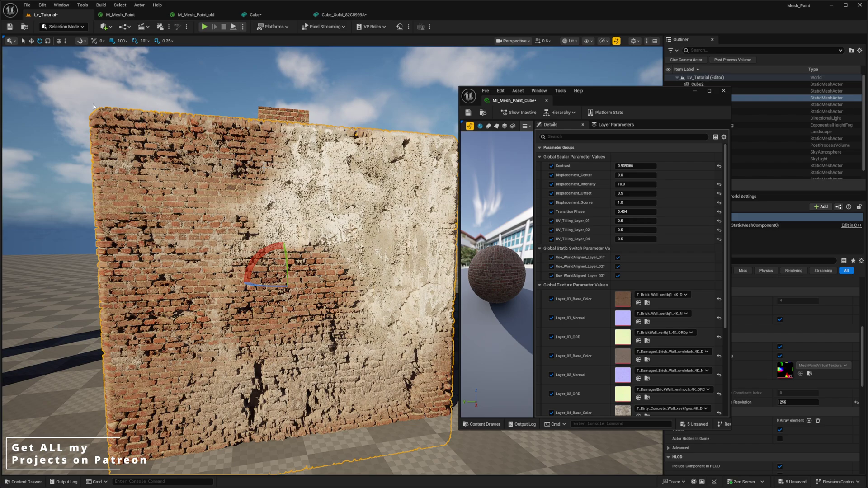
Step: Enable the viewport's custom Screen Percentage override and set it to 100
click(587, 40)
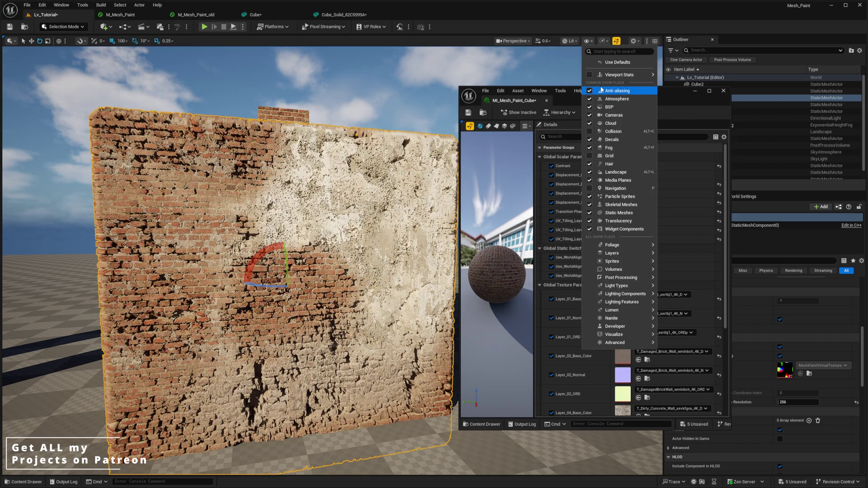
click(602, 41)
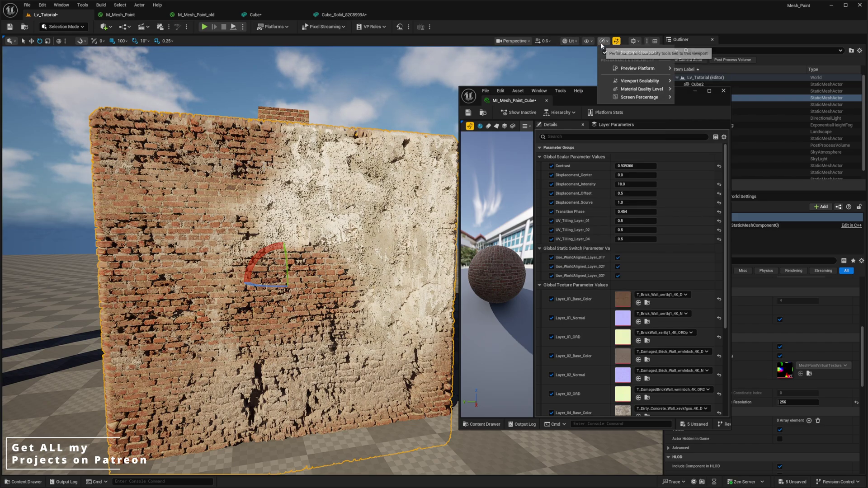
mouse_move(645, 100)
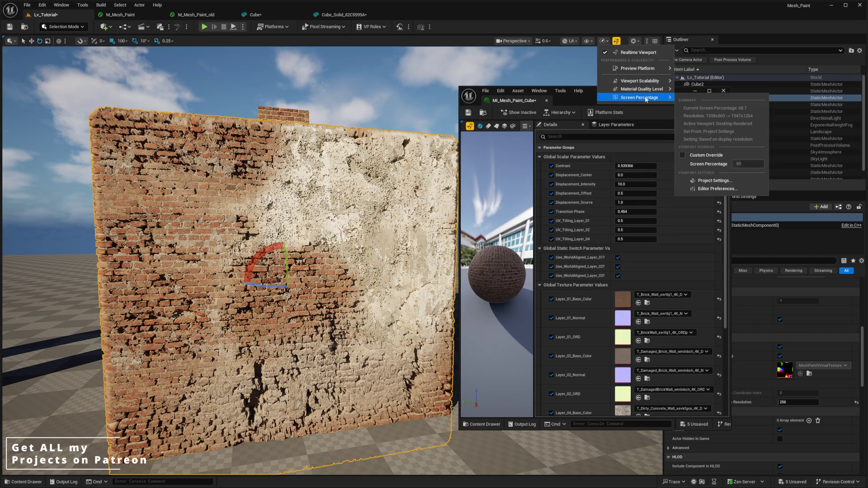
click(682, 155)
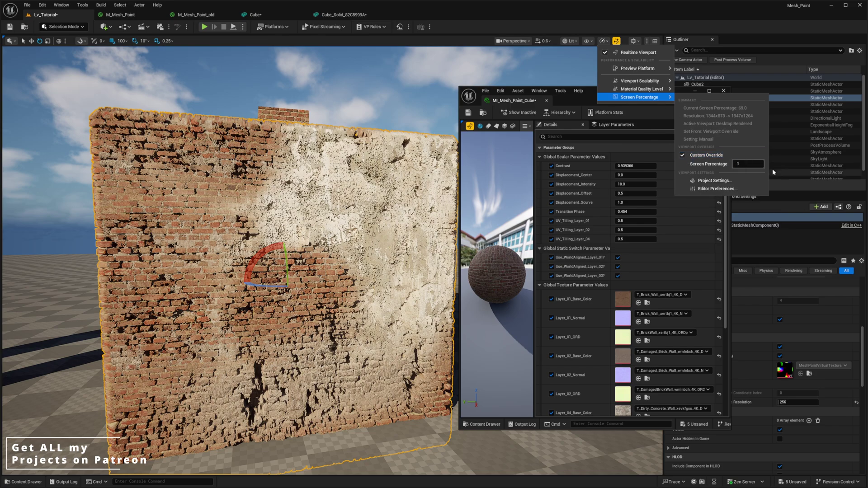
text(100)
key(Return)
Step: Set UV_Tilling_Layer_04 to 0.3 in MI_Mesh_Paint_Cube and view the plaster on Cube_Solid's side
key(d)
right_drag(270, 183, 235, 183)
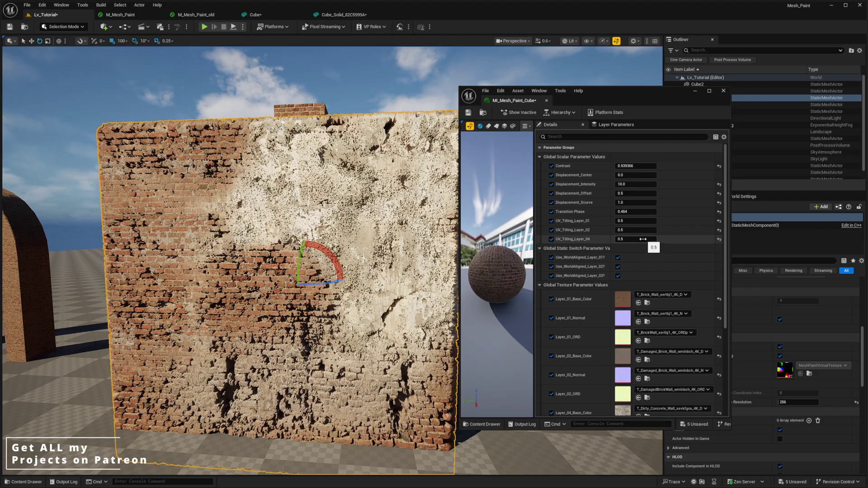
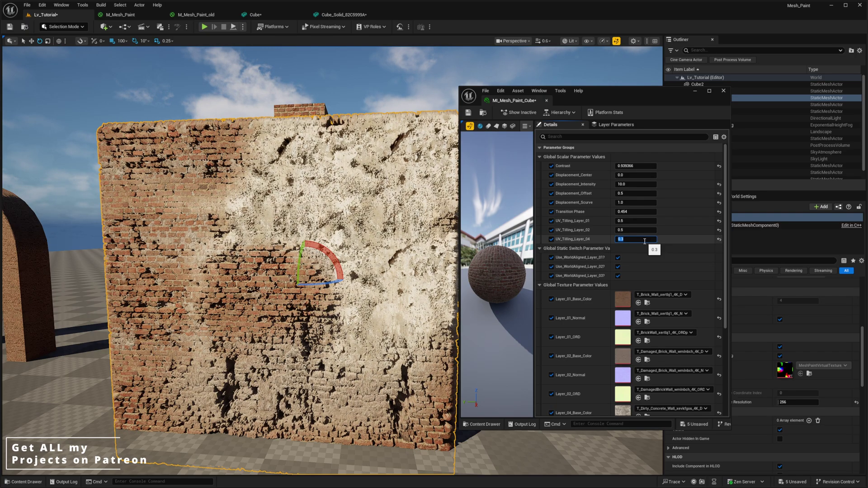
right_drag(389, 203, 418, 204)
scroll(362, 275, up, 1)
right_drag(374, 183, 303, 234)
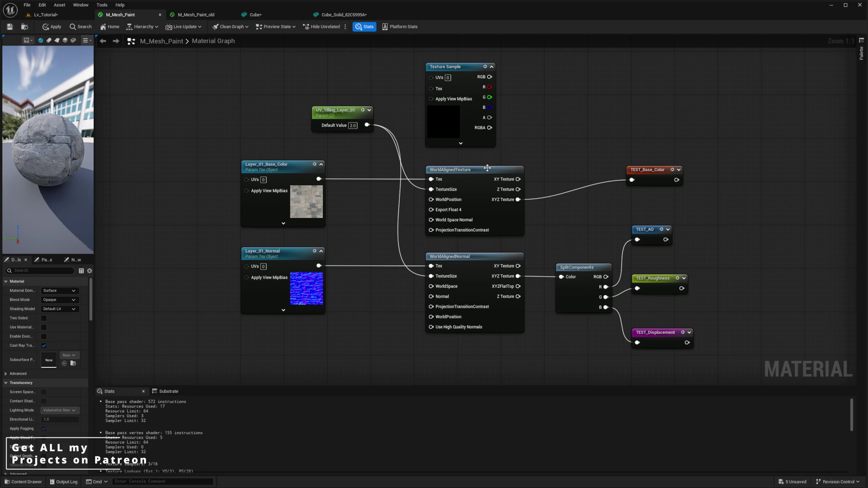
Step: Delete the unconnected Texture Sample node above WorldAlignedTexture in the M_Mesh_Paint graph
click(488, 168)
click(534, 154)
right_drag(515, 154, 498, 160)
right_click(537, 154)
click(323, 206)
click(296, 207)
drag(408, 124, 455, 117)
key(Delete)
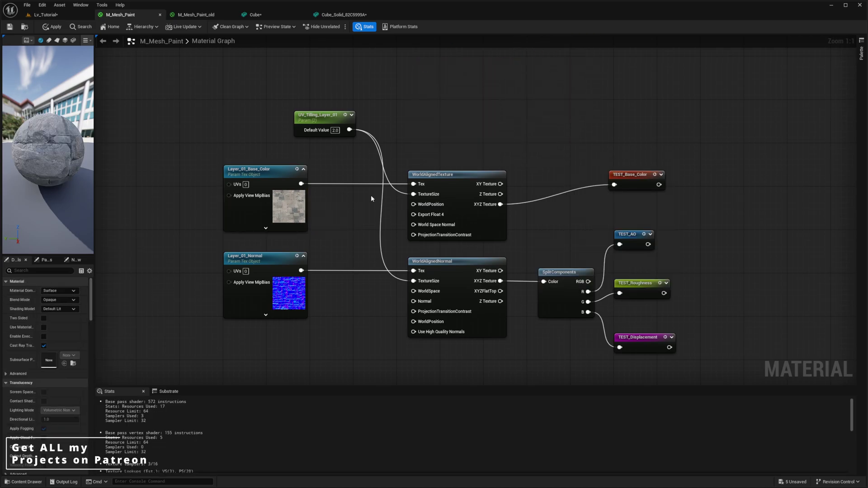
Step: Compare the WorldAlignedTexture and WorldAlignedNormal nodes fed by the Layer_01 texture objects
click(297, 207)
click(452, 175)
drag(460, 115, 472, 337)
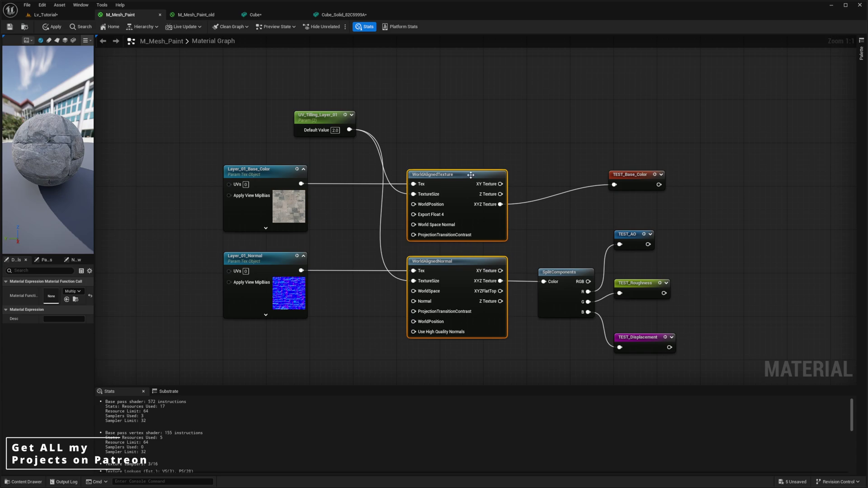
click(451, 266)
click(468, 186)
click(462, 276)
click(461, 172)
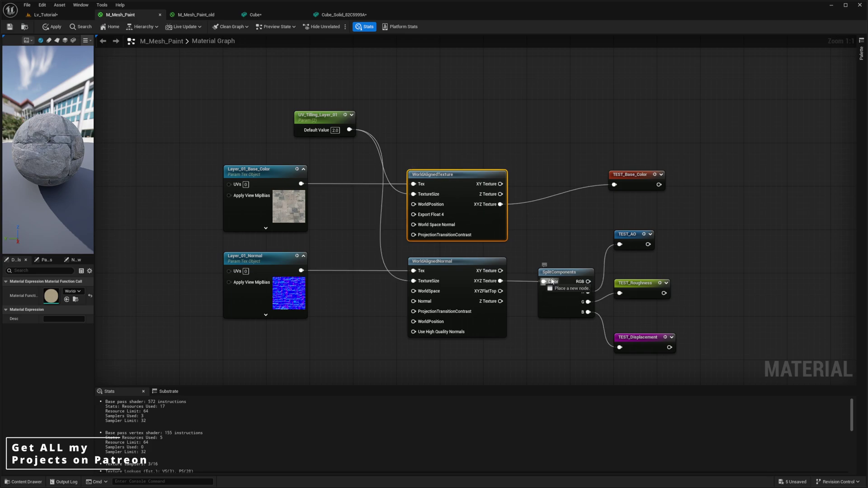
Step: Disconnect SplitComponents from WorldAlignedNormal, move it with its three TEST reroutes to the upper right and shift TEST_Base_Color down
click(533, 307)
drag(699, 238, 546, 305)
alt+click(501, 282)
drag(727, 223, 534, 349)
drag(573, 296, 605, 122)
click(619, 180)
drag(618, 180, 627, 226)
Step: Add a named reroute called TEST_Normal to WorldAlignedNormal's XYZ Texture output
drag(484, 277, 564, 273)
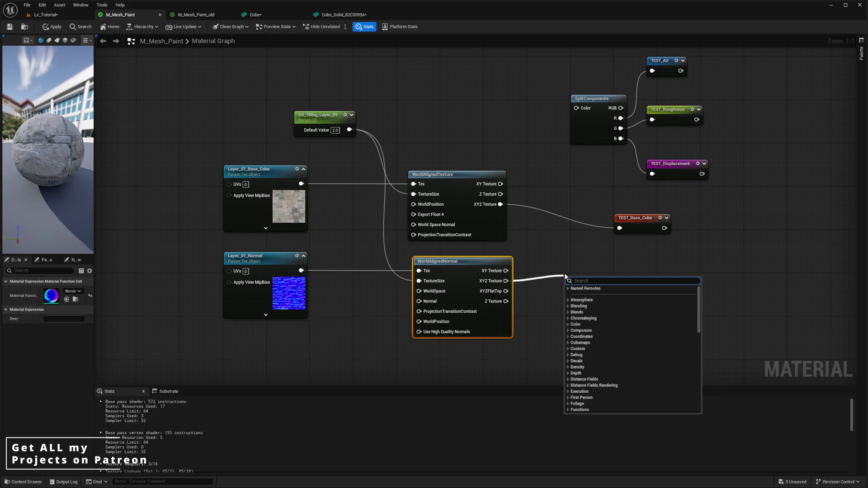
text(name)
key(Return)
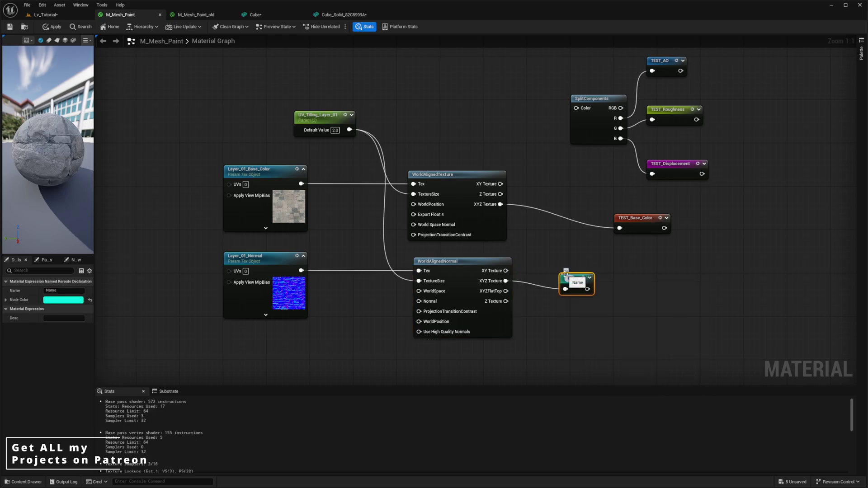
text(TEST_Normal)
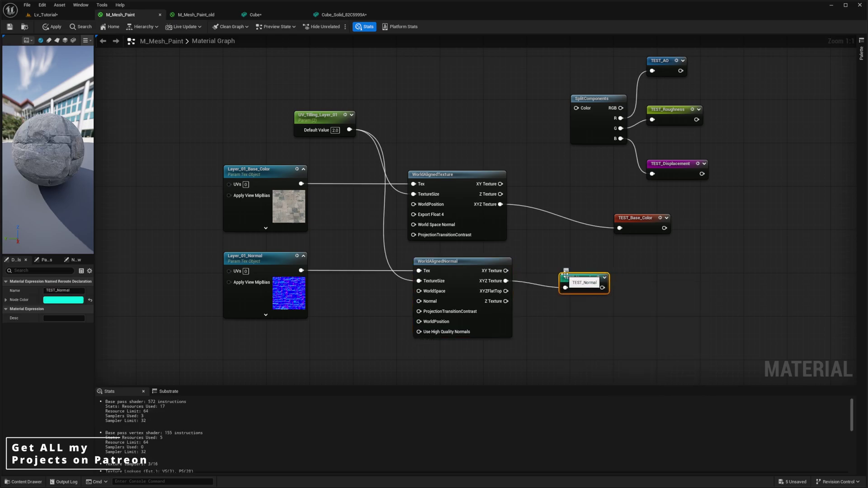
click(592, 254)
Step: Move WorldAlignedTexture's XYZ Texture connection from TEST_Base_Color to the Color input of SplitComponents
click(468, 211)
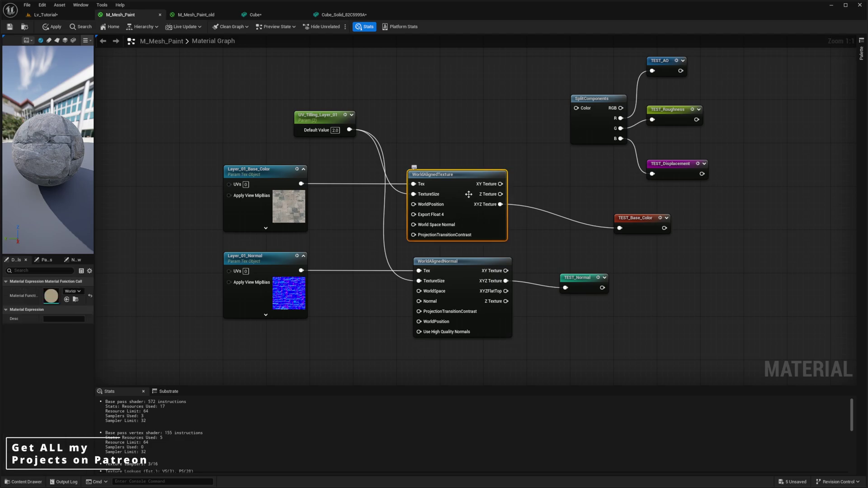
drag(465, 188, 471, 190)
click(650, 228)
click(500, 221)
ctrl+drag(507, 205, 576, 108)
click(622, 123)
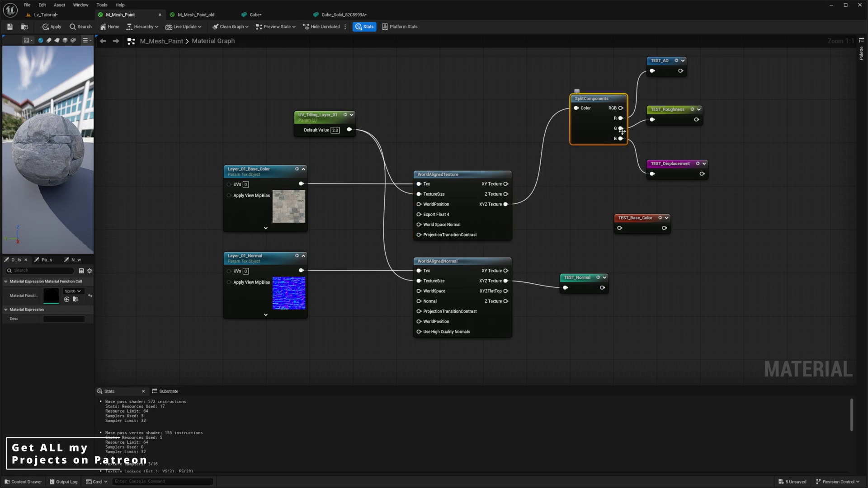
Step: Examine how SplitComponents feeds the TEST_AO, TEST_Roughness and TEST_Displacement reroutes
right_drag(623, 135, 659, 173)
drag(637, 116, 685, 283)
click(661, 137)
click(666, 186)
click(668, 240)
right_drag(626, 191, 641, 161)
drag(740, 90, 613, 217)
click(489, 156)
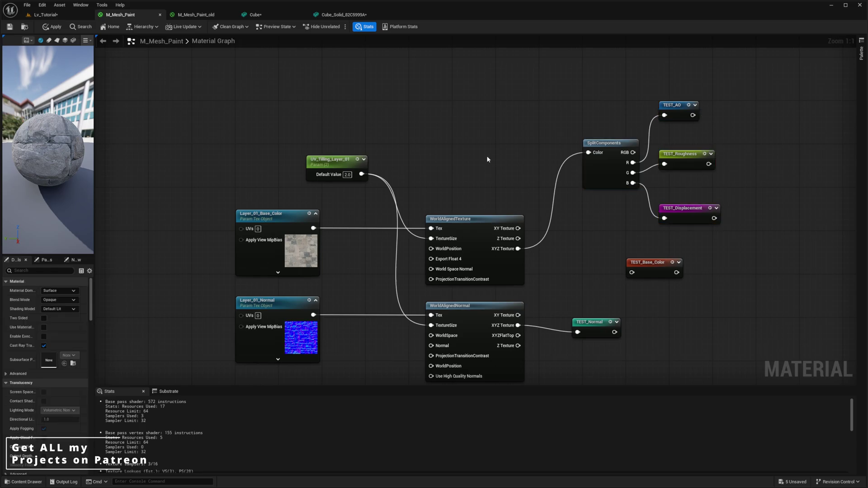
Step: Move the UV_Tilling_Layer_01 parameter farther up and left, and review the world-aligned nodes with their texture objects
right_drag(484, 158, 479, 104)
drag(340, 101, 298, 75)
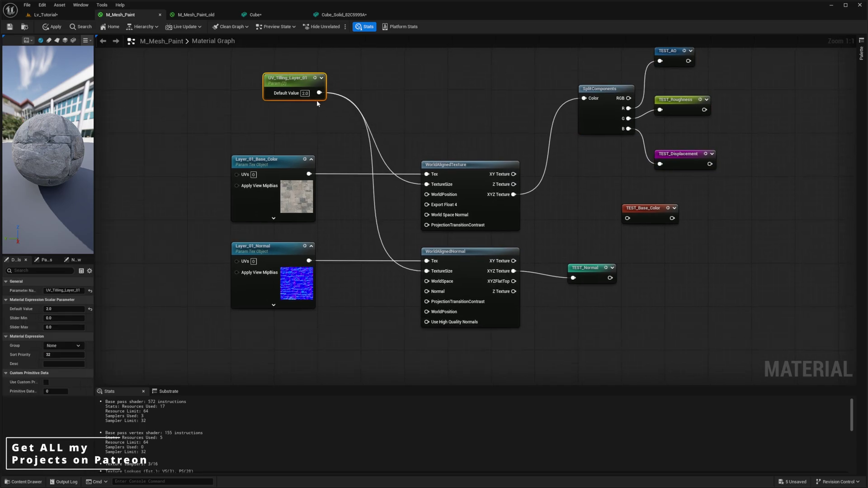
drag(445, 95, 473, 308)
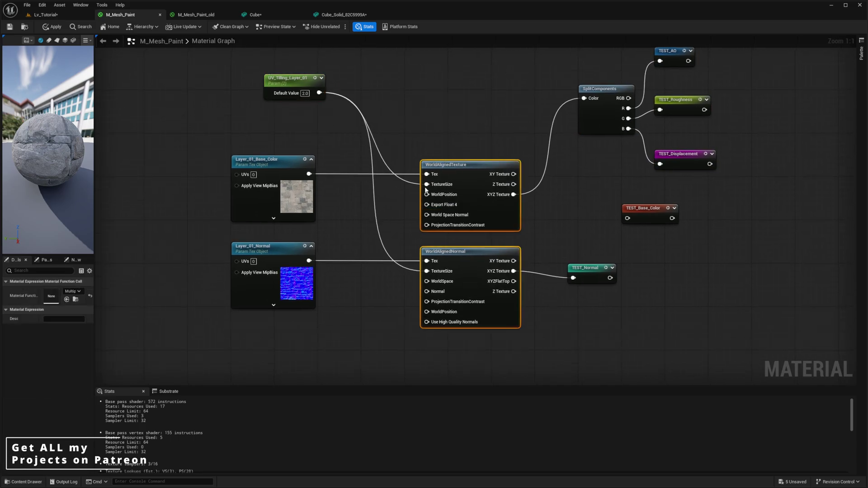
click(450, 141)
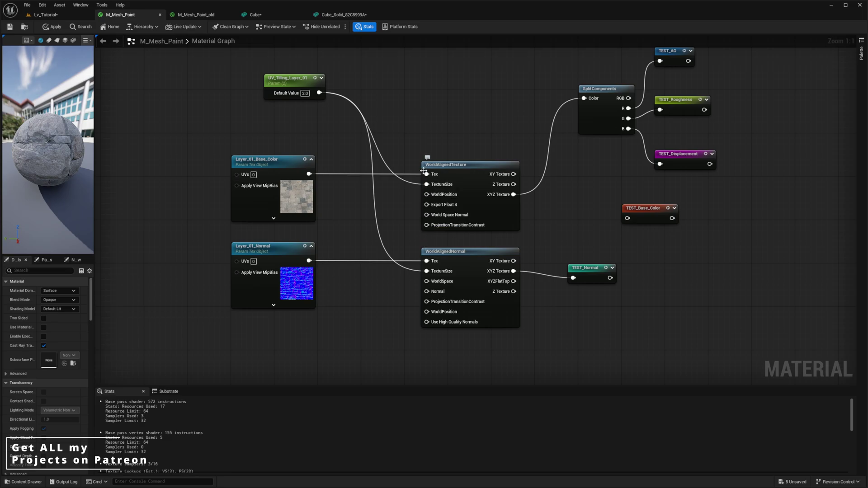
drag(331, 155, 288, 276)
click(289, 85)
drag(284, 138, 301, 314)
click(371, 296)
right_drag(371, 296, 340, 250)
right_drag(371, 275, 373, 315)
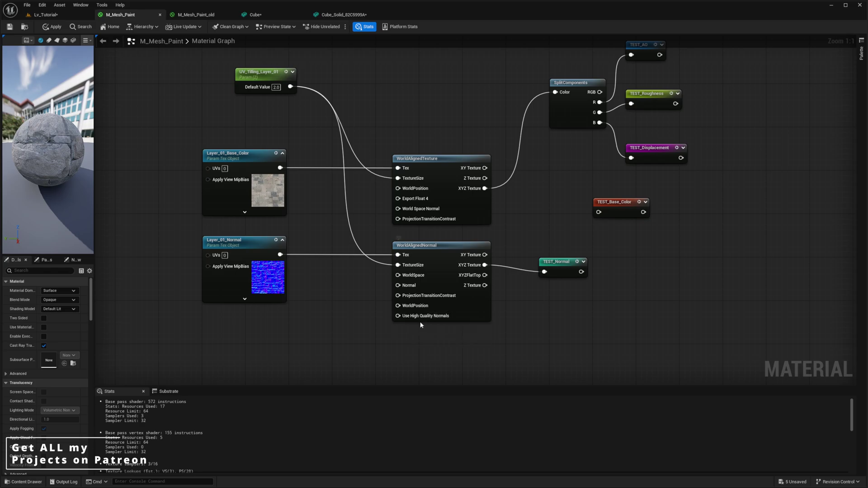
Step: Add a Static Bool node below Layer_01_Normal and connect it to WorldAlignedNormal's Use High Quality Normals input
click(479, 309)
right_drag(488, 304, 498, 301)
right_drag(408, 328, 491, 294)
click(488, 295)
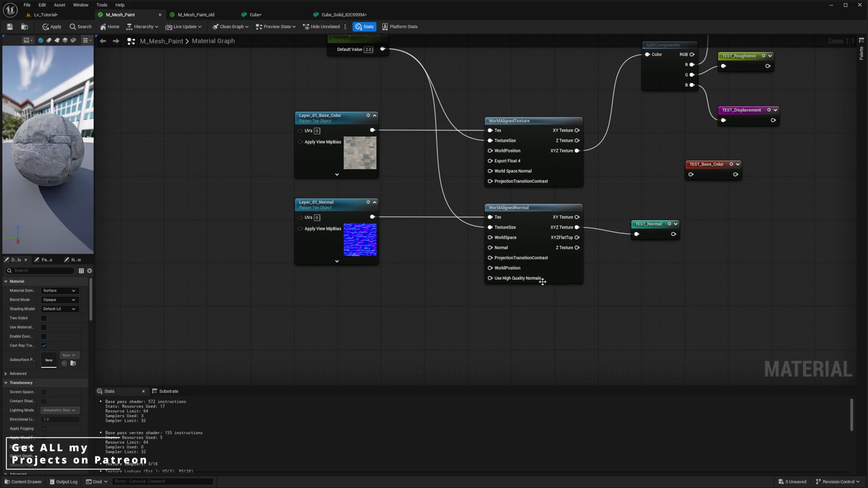
click(562, 266)
right_drag(452, 324, 479, 322)
click(420, 295)
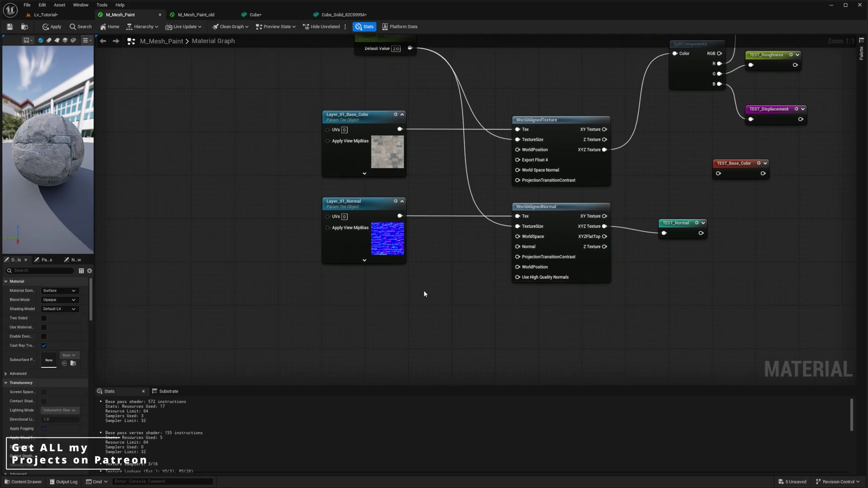
right_click(421, 292)
text(static)
key(Return)
drag(472, 309, 517, 277)
click(485, 313)
click(445, 309)
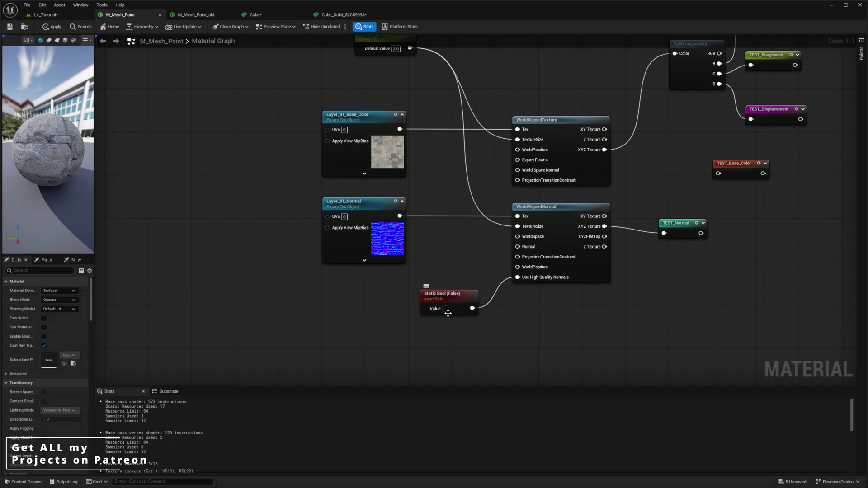
Step: Examine the world-aligned texture and normal nodes together with their Static Bool, parameter and SplitComponents connections
click(581, 274)
click(446, 309)
scroll(477, 309, down, 2)
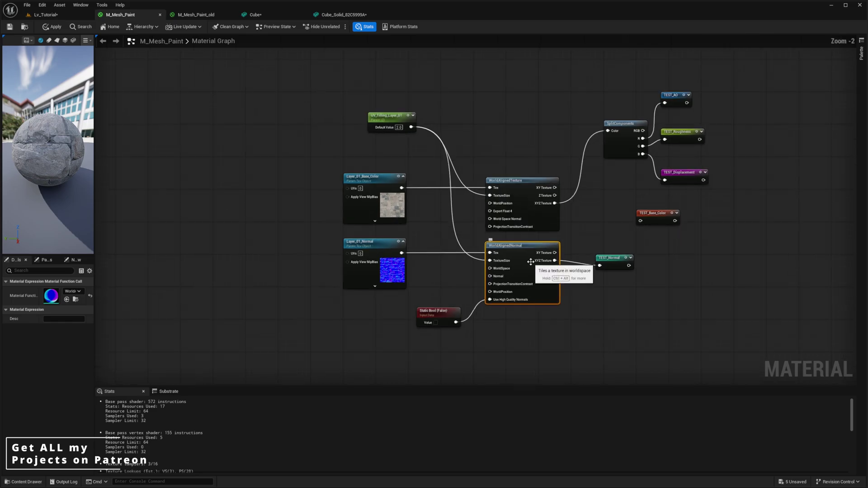
drag(526, 277, 331, 340)
right_drag(606, 298, 525, 337)
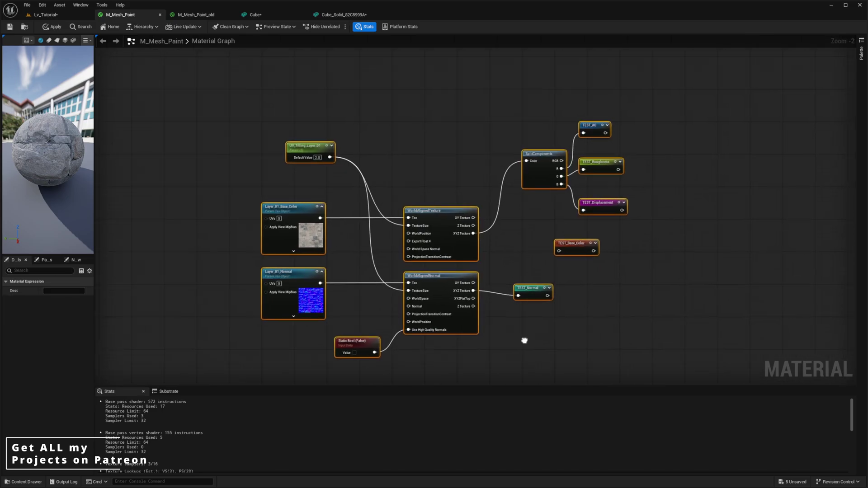
click(526, 336)
drag(701, 102, 244, 338)
click(217, 64)
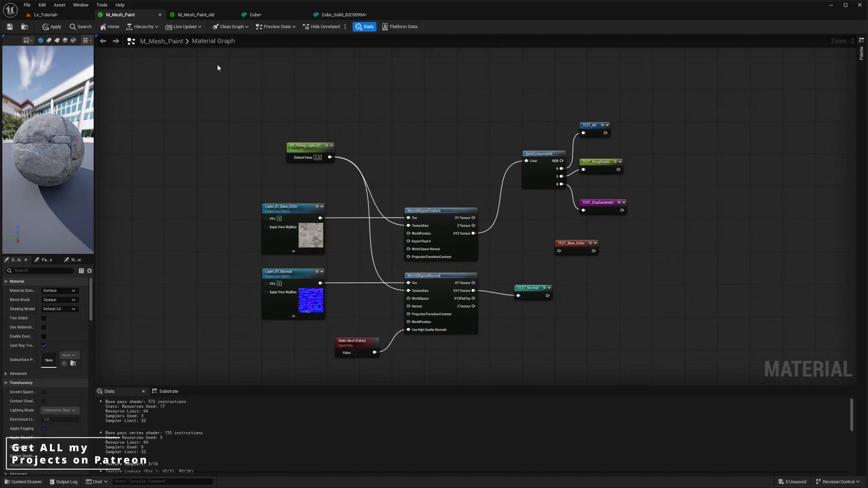
Step: Switch to the Lv_Tutorial level and rotate Cube_Solid about different axes to test how its world-aligned brick textures react
click(65, 16)
mouse_move(316, 226)
right_down()
mouse_move(217, 221)
mouse_move(312, 248)
mouse_move(316, 226)
right_up()
key(w)
mouse_move(333, 258)
right_down()
mouse_move(307, 258)
mouse_move(333, 258)
mouse_move(344, 271)
right_up()
key(e)
right_drag(350, 305, 431, 276)
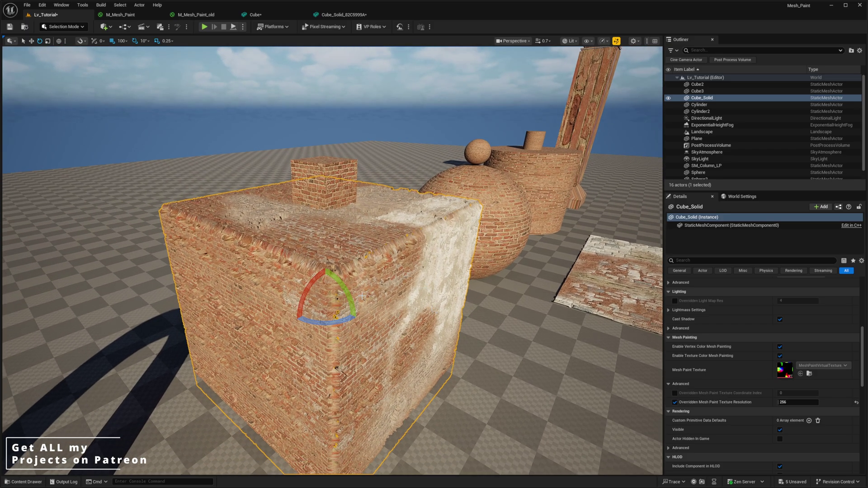
drag(345, 288, 319, 323)
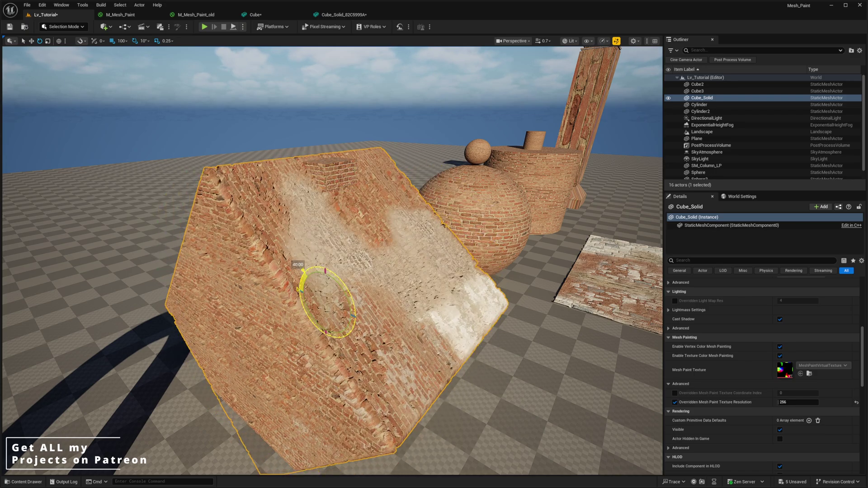
drag(300, 288, 344, 321)
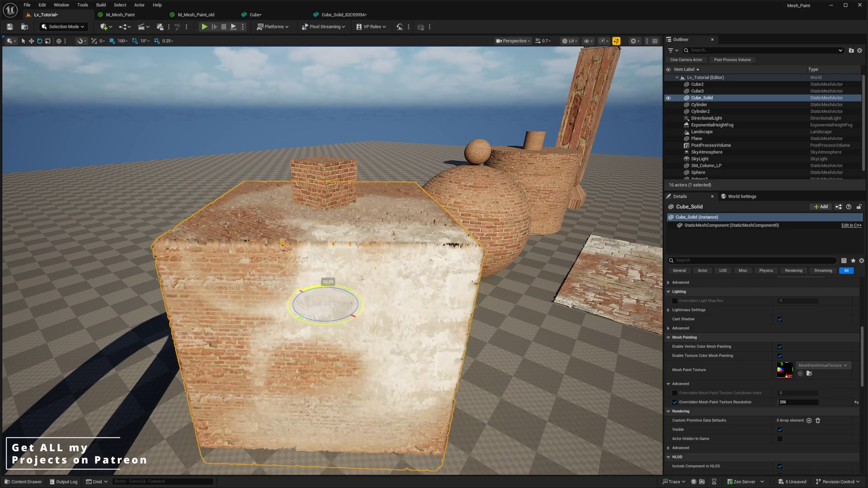
drag(286, 310, 299, 289)
Step: Select SM_Column_LP and enable Use_WorldAligned for Layer_01, Layer_02 and Layer_03 in its MI_Mesh_Paint_Pillar material instance
right_drag(437, 271, 432, 131)
click(438, 177)
scroll(446, 158, up, 2)
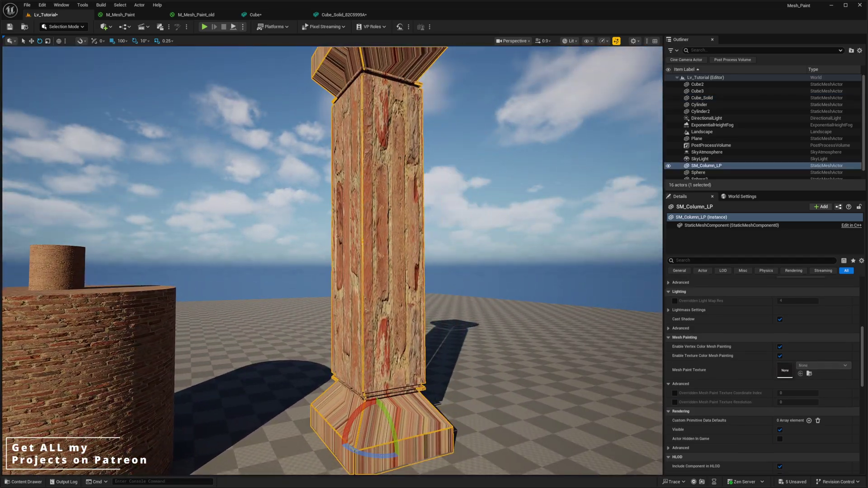
drag(867, 101, 595, 82)
scroll(701, 214, down, 1)
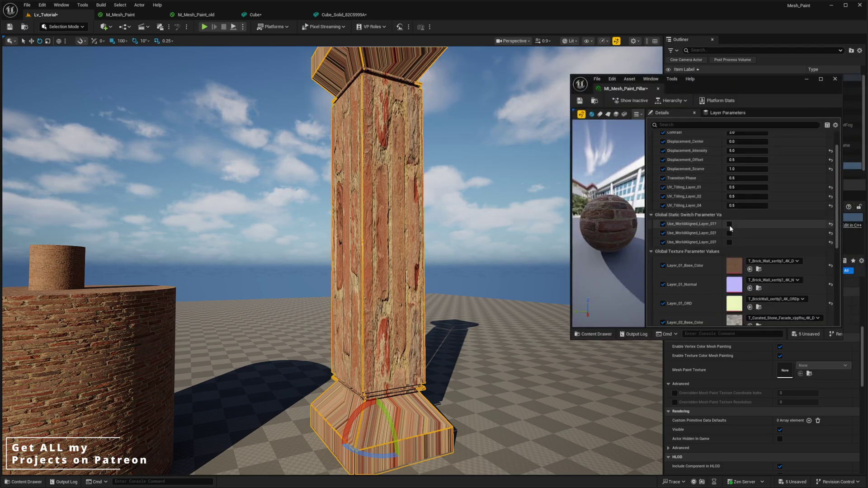
click(730, 224)
click(729, 233)
click(730, 242)
right_drag(467, 230, 383, 205)
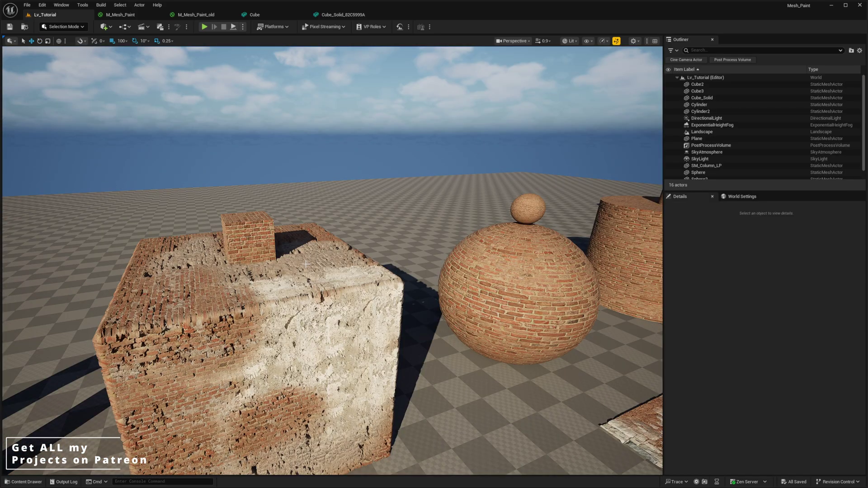
Step: Assign the Cube mesh from the Static_Mesh folder to the small Cube2 actor on top of the large brick cube
right_drag(349, 253, 425, 273)
click(349, 253)
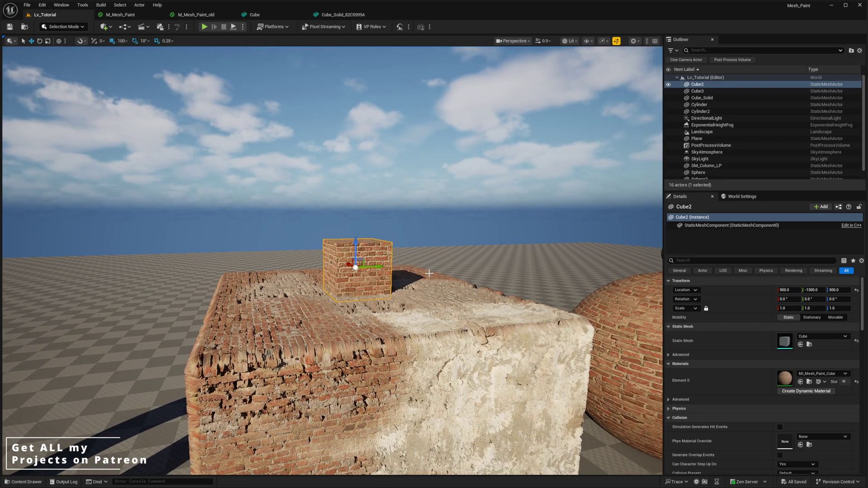
key(ctrl+space)
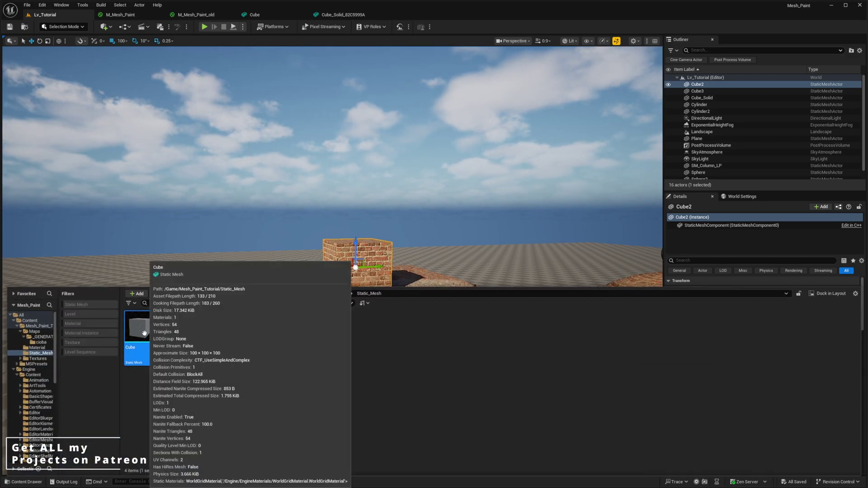
right_drag(207, 226, 209, 217)
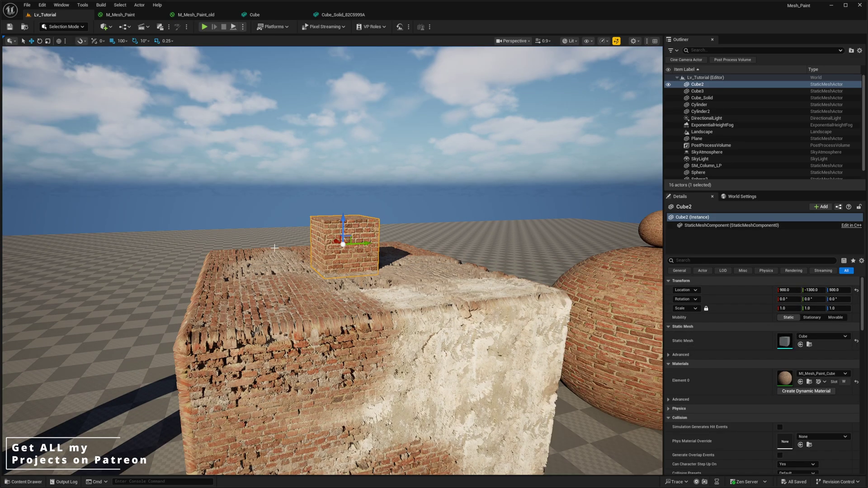
click(801, 345)
right_drag(452, 217, 446, 222)
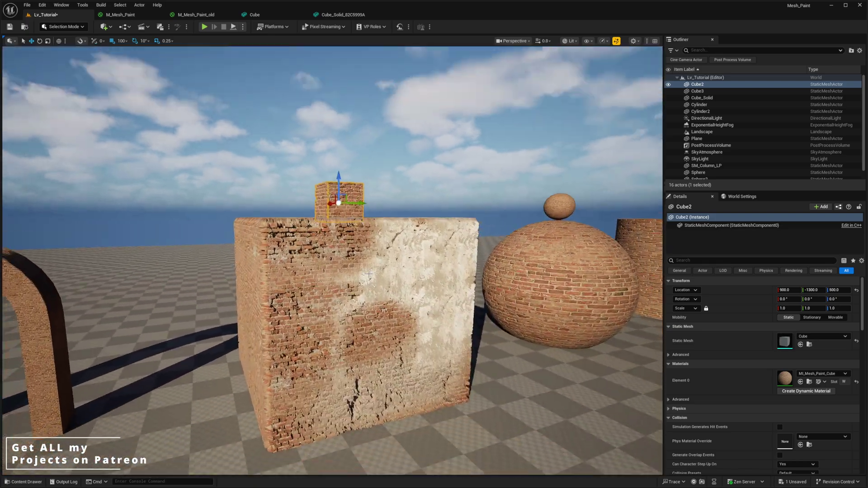
Step: Duplicate Cube2 along the Y axis to -1100 and set the copy's uniform scale to 2
click(402, 280)
mouse_move(402, 281)
right_down()
mouse_move(409, 276)
mouse_move(405, 282)
right_up()
click(365, 209)
right_drag(365, 209, 363, 203)
right_drag(327, 268, 326, 267)
alt+drag(370, 262, 523, 257)
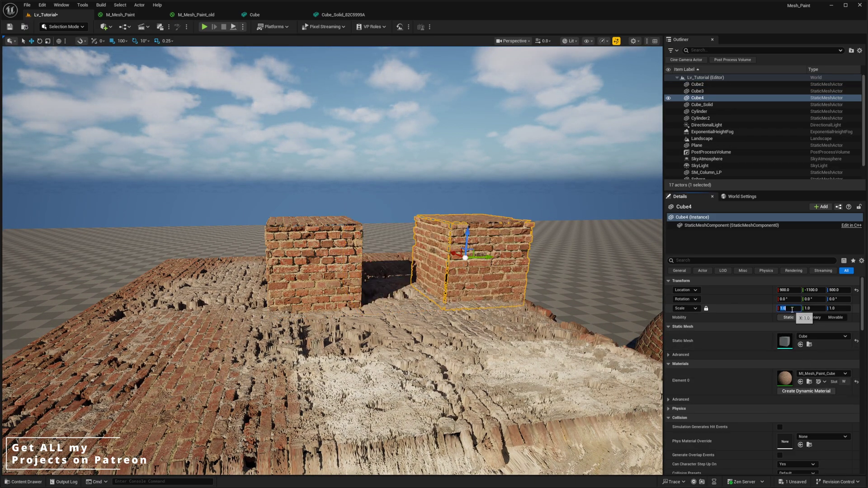
text(2)
key(Return)
Step: Disable Use_WorldAligned for Layer_01, Layer_02 and Layer_03 in the MI_Mesh_Paint_Cube material instance, and compare the brick size on both cubes
right_drag(452, 271, 434, 264)
right_drag(480, 243, 480, 242)
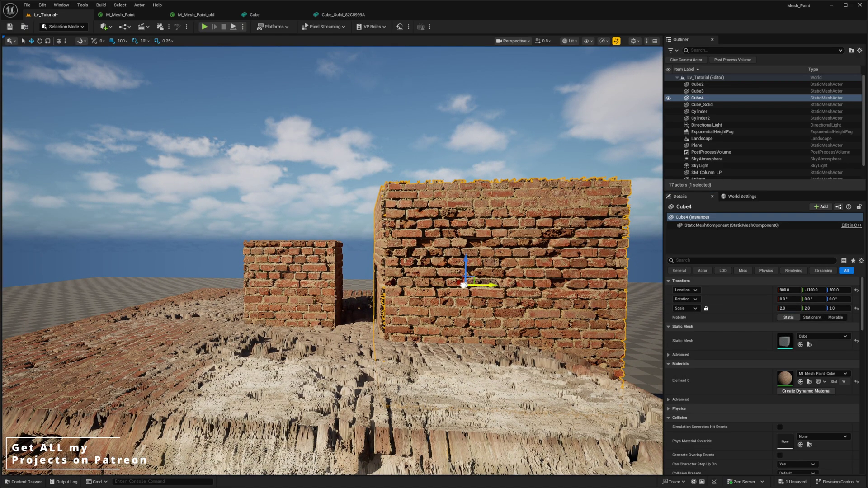
scroll(398, 255, down, 5)
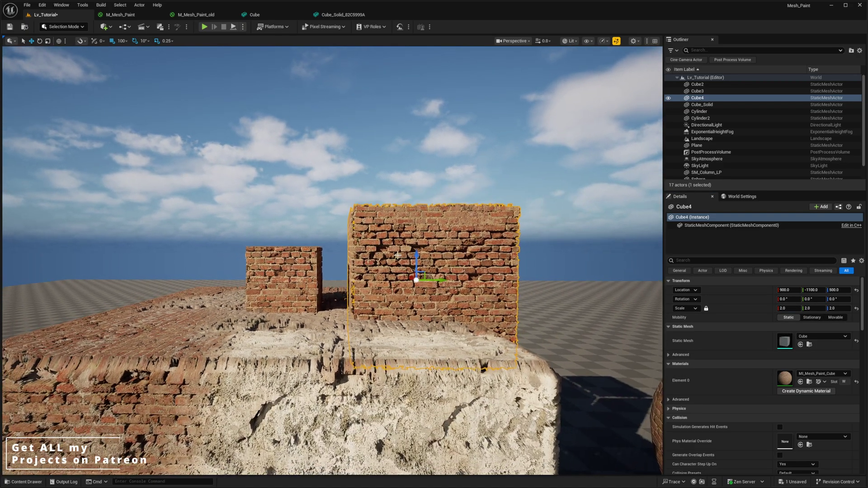
right_drag(358, 273, 380, 270)
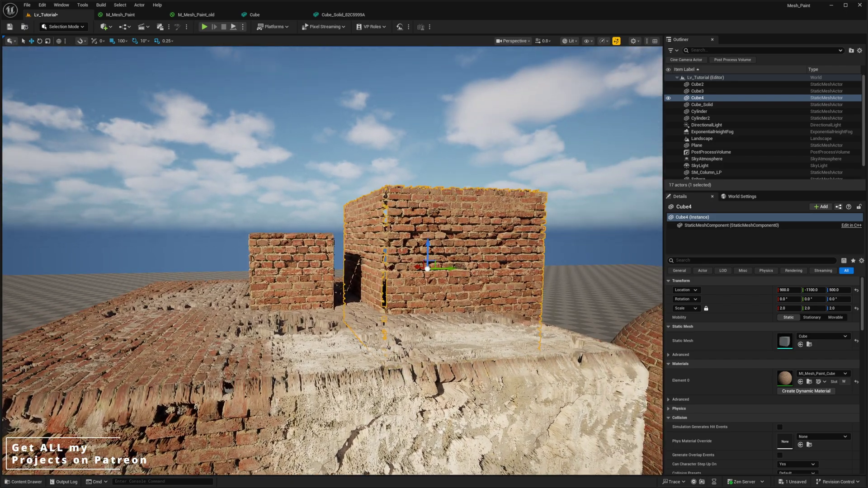
double_click(785, 378)
click(747, 267)
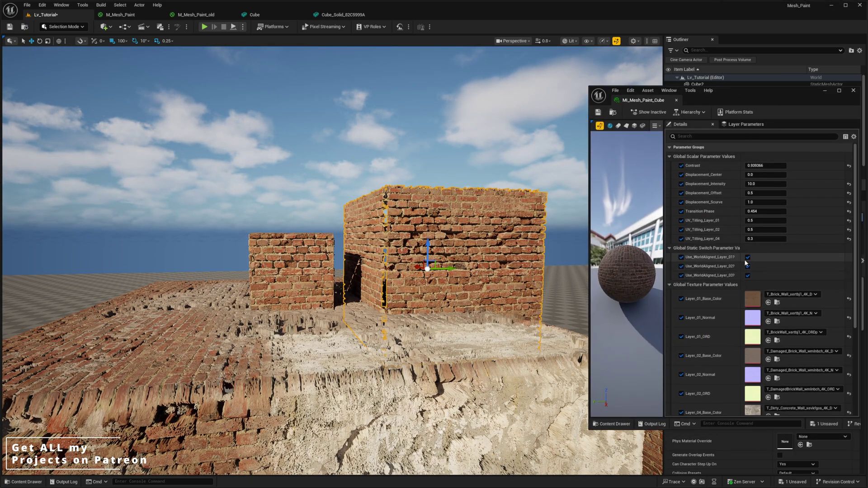
click(747, 269)
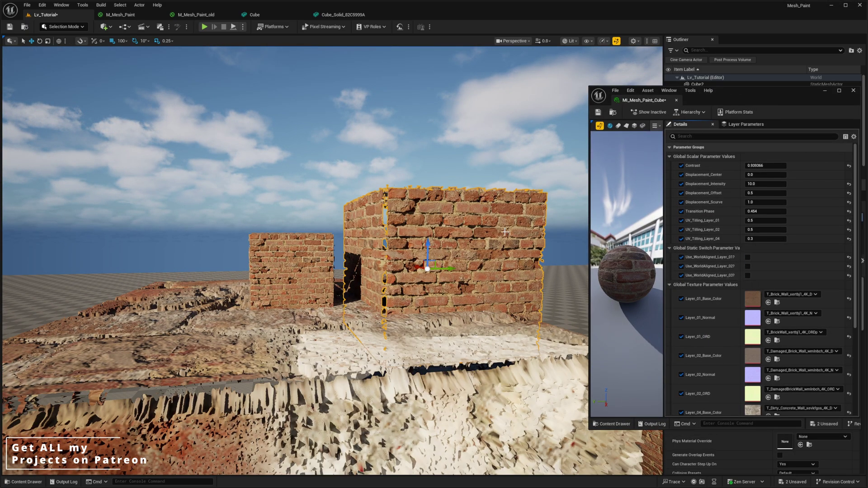
drag(774, 92, 866, 1)
Step: Select the smaller brick cube, Cube2, and activate the Rotate tool on it
right_drag(443, 280, 404, 277)
right_drag(338, 234, 355, 253)
click(357, 252)
key(e)
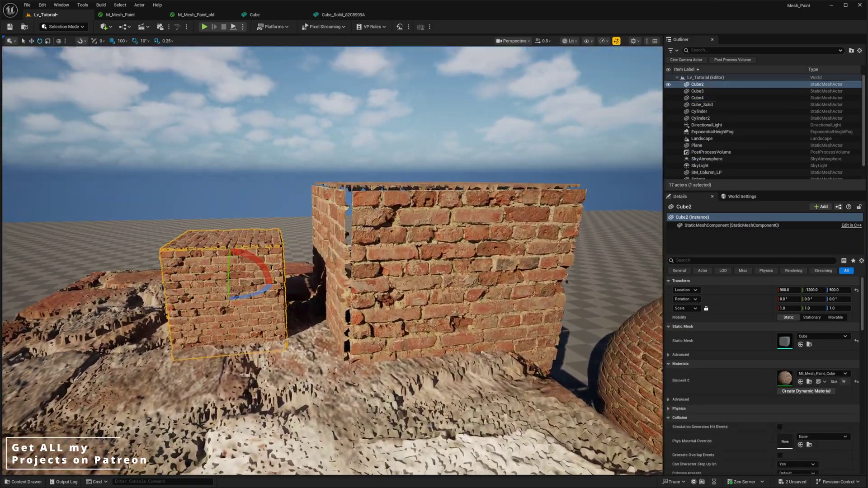
Step: Compare the brick displacement and edges of the small and large brick cubes on top of the stone block
click(364, 240)
right_drag(502, 239, 495, 228)
right_drag(466, 280, 486, 278)
key(s)
key(a)
click(307, 292)
click(461, 240)
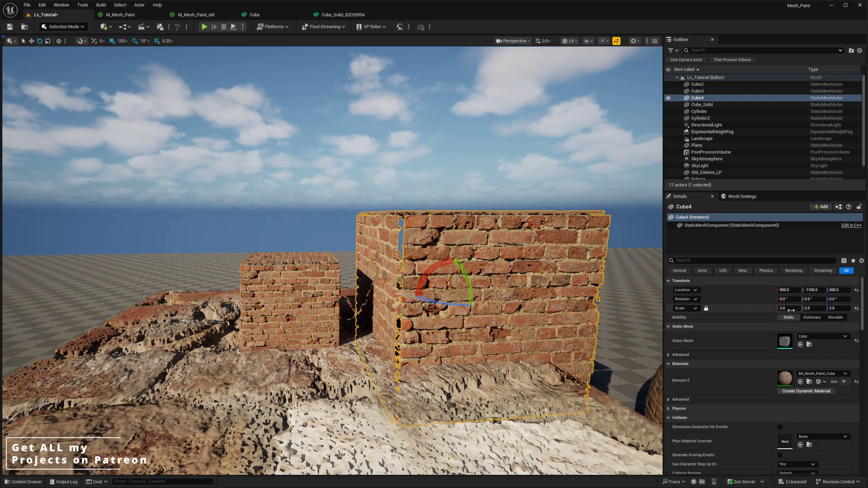
click(322, 306)
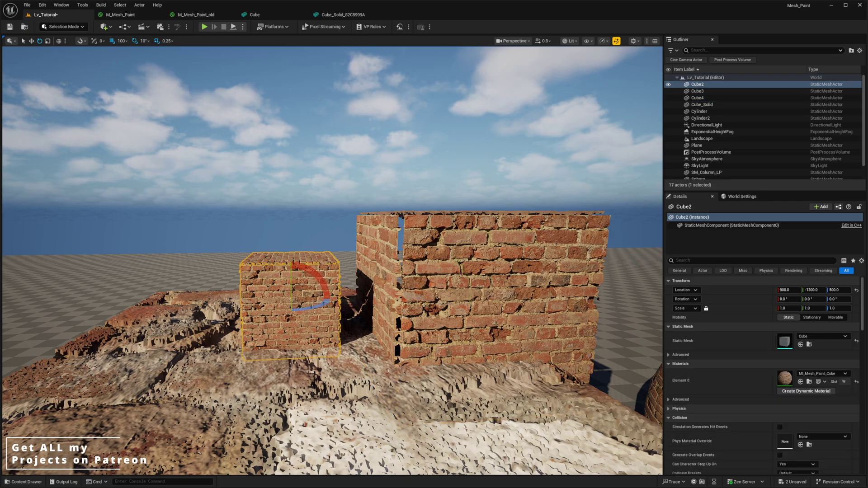
click(497, 247)
key(f)
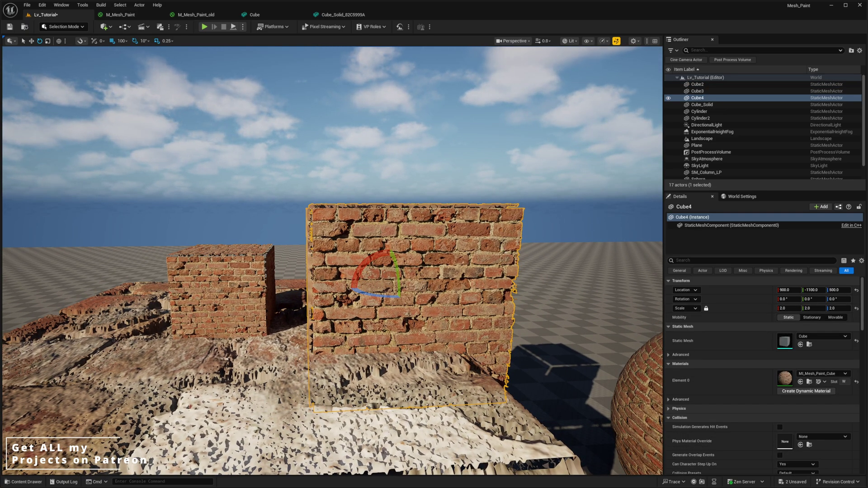
right_drag(437, 249, 470, 272)
key(a)
click(465, 216)
right_drag(466, 216, 490, 209)
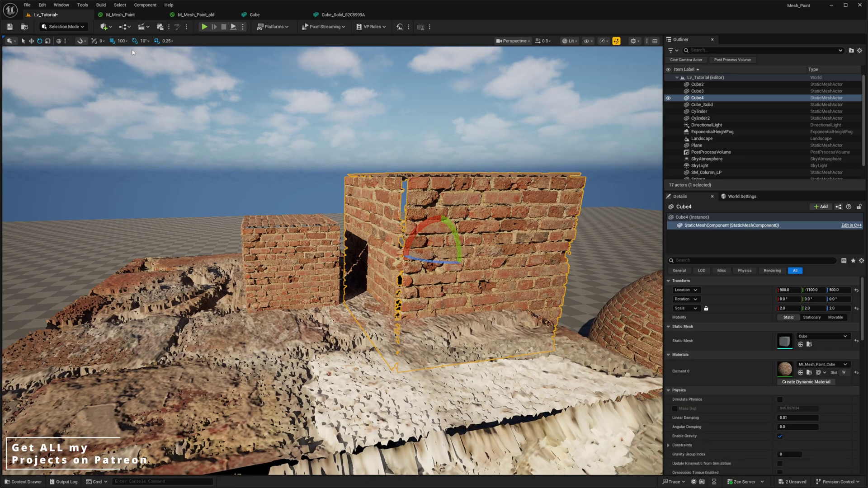
Step: Switch to Modeling mode with Cube4 selected and show the transform tools
click(52, 28)
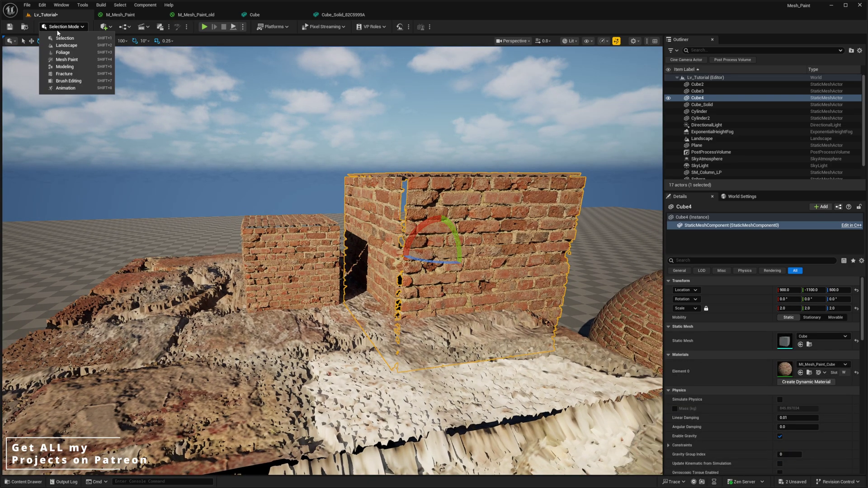
click(63, 68)
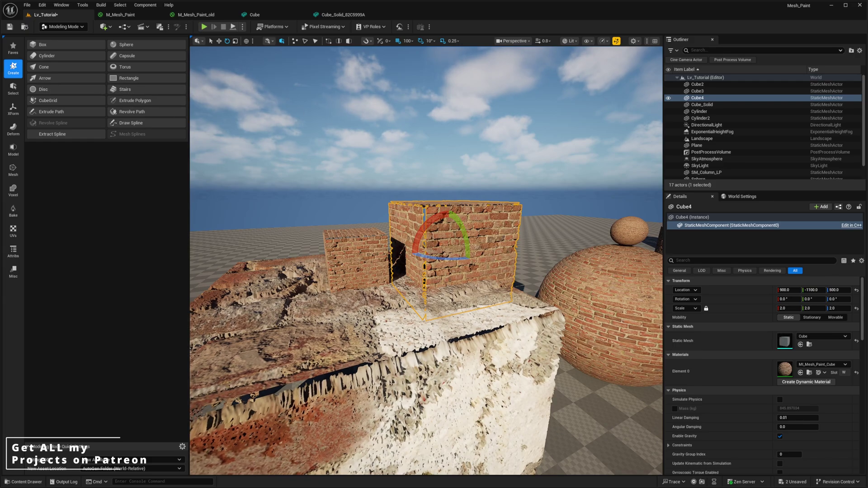
click(18, 117)
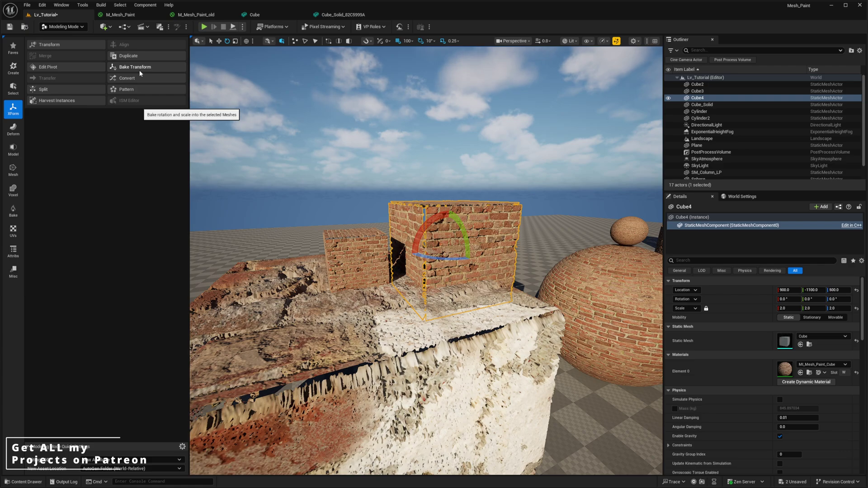
key(w)
right_drag(476, 215, 497, 221)
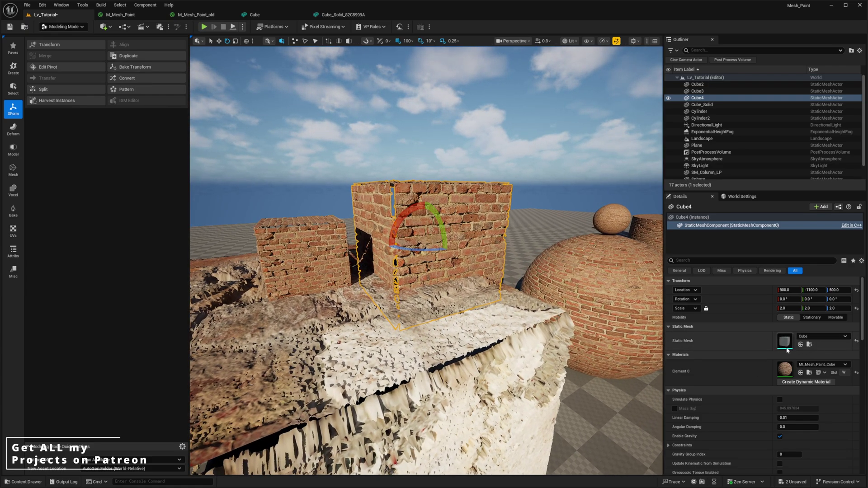
right_drag(416, 246, 398, 241)
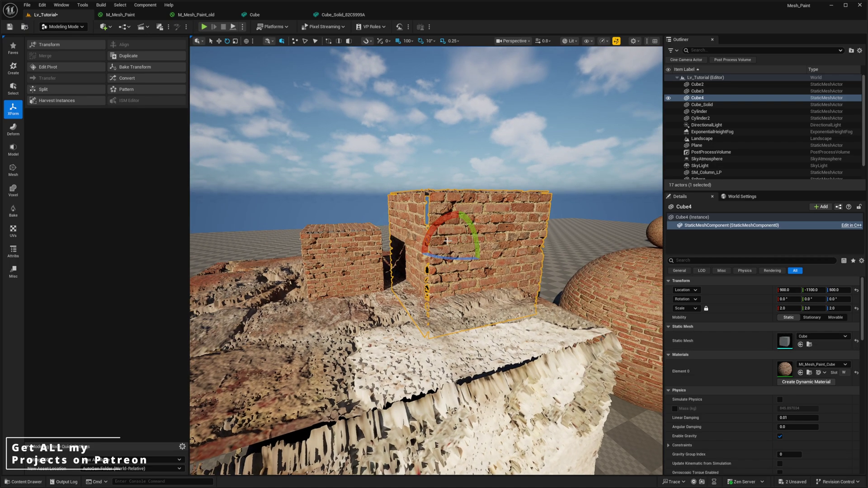
key(s)
right_drag(477, 195, 486, 203)
key(e)
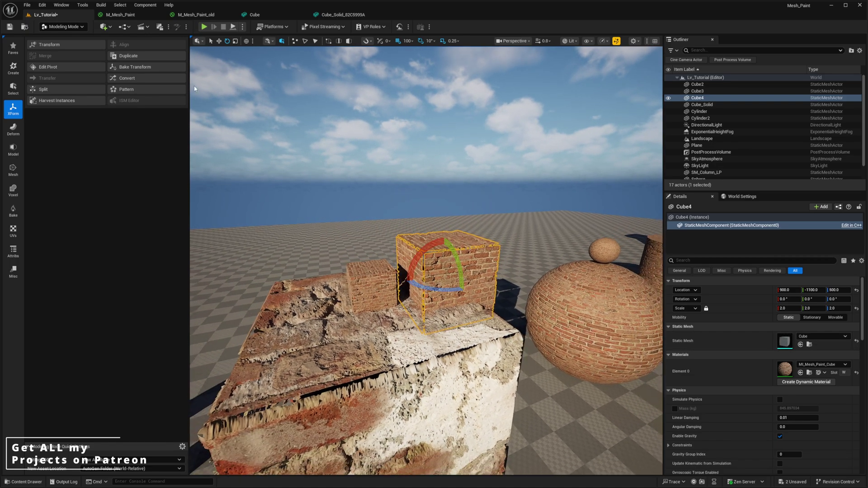
Step: Bake the rotation and full scale of the large brick cube, Cube4, into its mesh
click(131, 69)
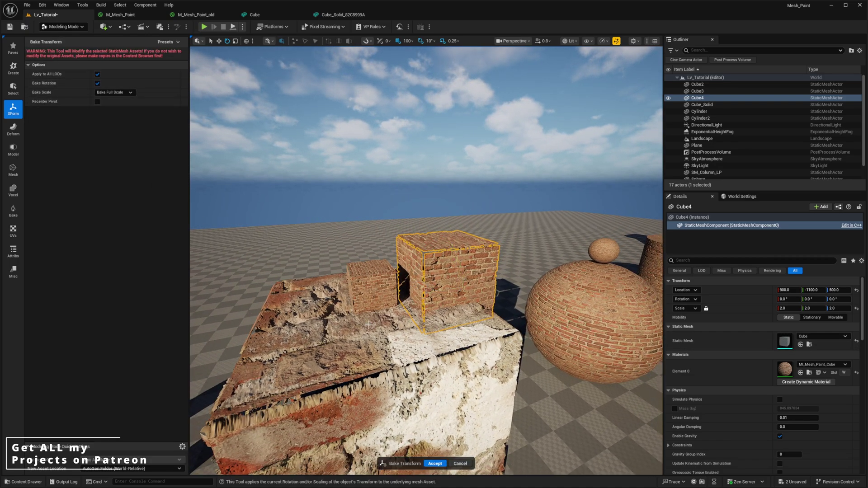
click(438, 456)
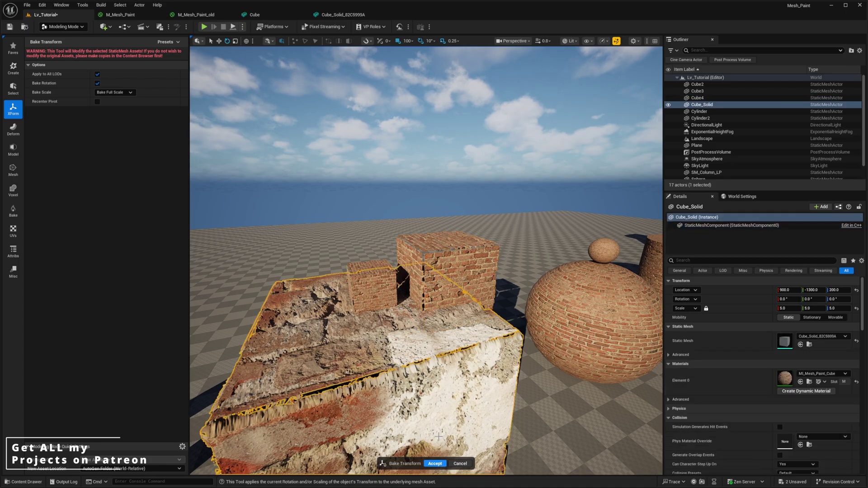
click(462, 281)
click(435, 464)
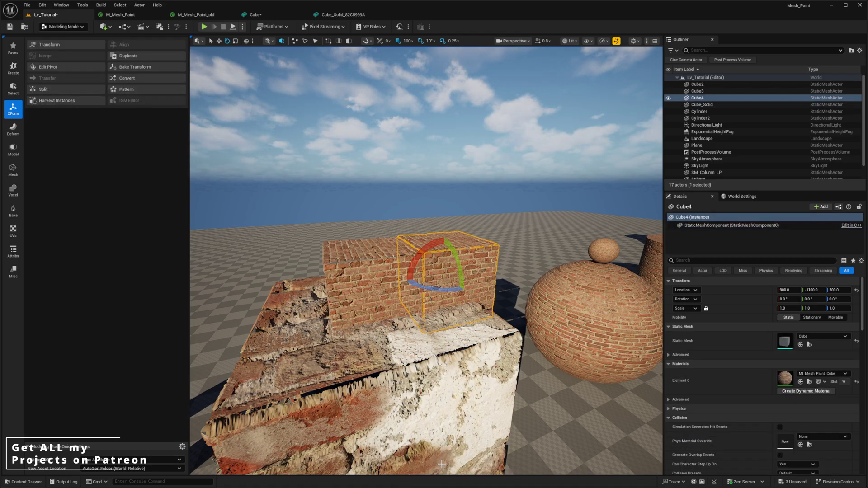
Step: Examine the two neighbouring brick cubes and the transform settings of Cube4 following the bake
right_drag(425, 271, 384, 247)
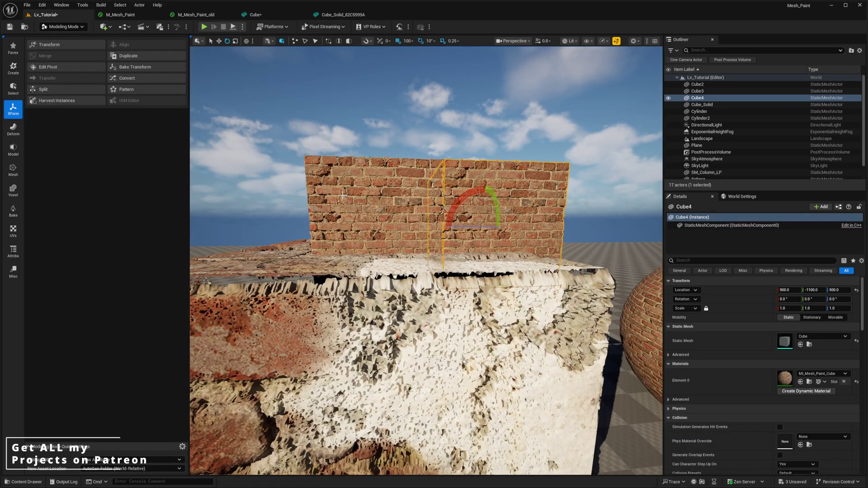
click(383, 216)
right_drag(349, 279, 429, 285)
right_drag(621, 318, 594, 315)
click(532, 275)
right_drag(451, 271, 407, 270)
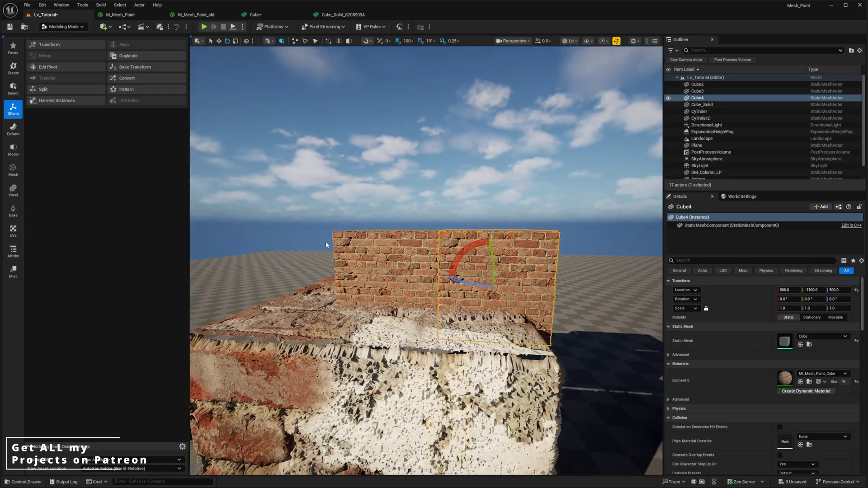
right_drag(205, 95, 228, 95)
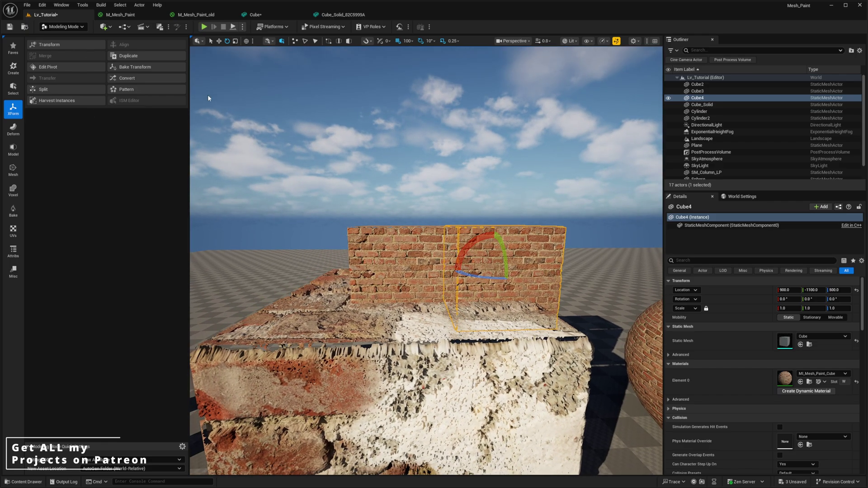
click(75, 42)
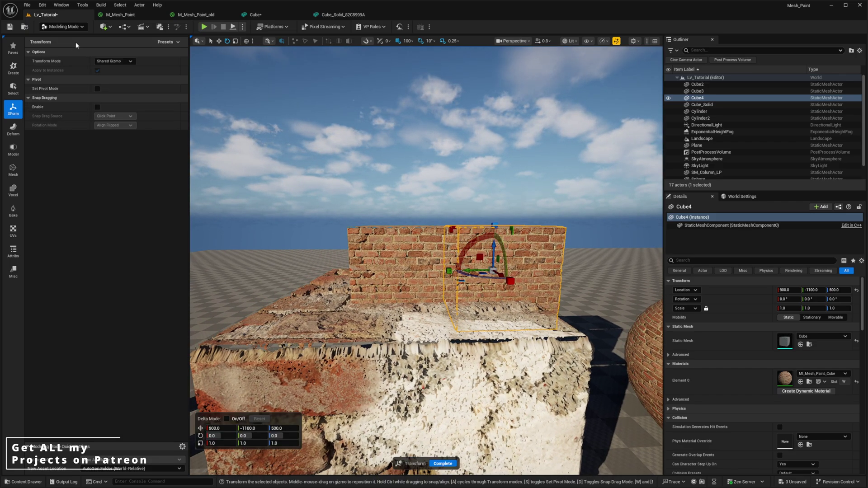
click(438, 466)
Step: Set the scale of Cube4 to 0.5 on all axes
right_drag(459, 315, 461, 282)
click(420, 312)
key(w)
scroll(456, 305, down, 1)
mouse_move(586, 247)
right_down()
mouse_move(572, 248)
mouse_move(587, 246)
right_up()
click(587, 246)
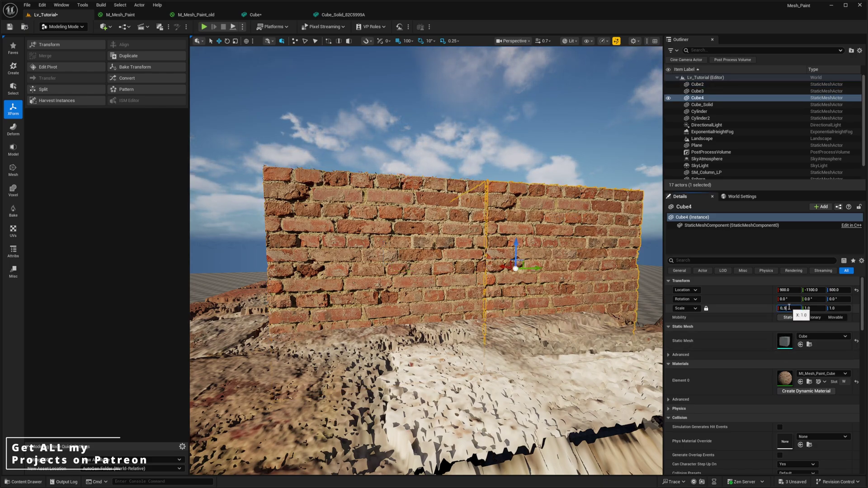
click(788, 308)
text(0.5)
key(Return)
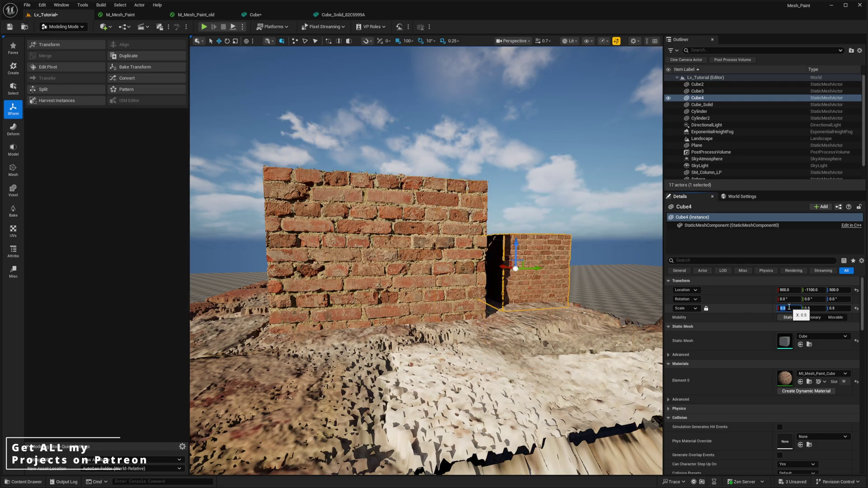
Step: Bake Cube4's reduced scale and its rotation into the shared cube mesh
right_drag(523, 246, 434, 260)
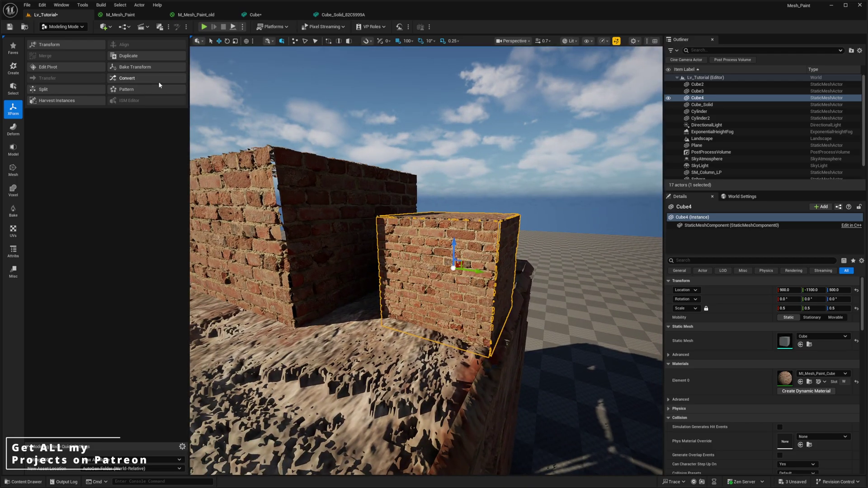
click(128, 67)
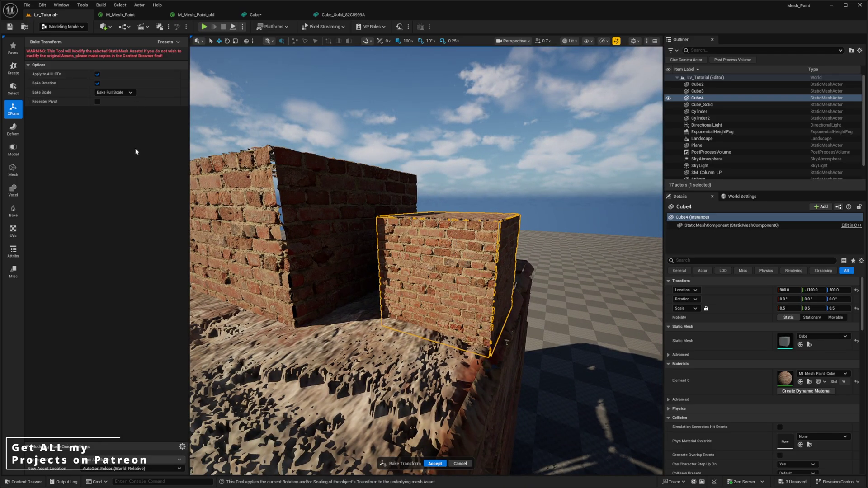
click(433, 464)
right_drag(441, 353, 375, 351)
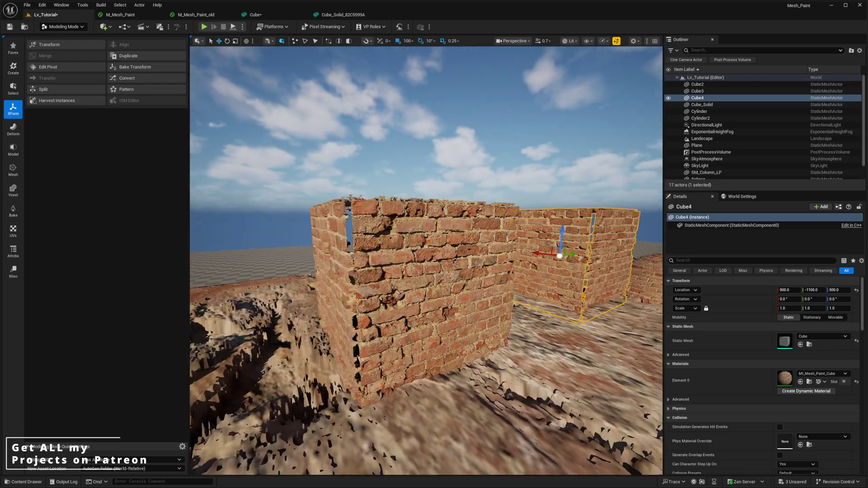
Step: Select Cube2 and compare its size and corner edges with the neighbouring brick cube
click(496, 278)
right_drag(496, 279, 502, 298)
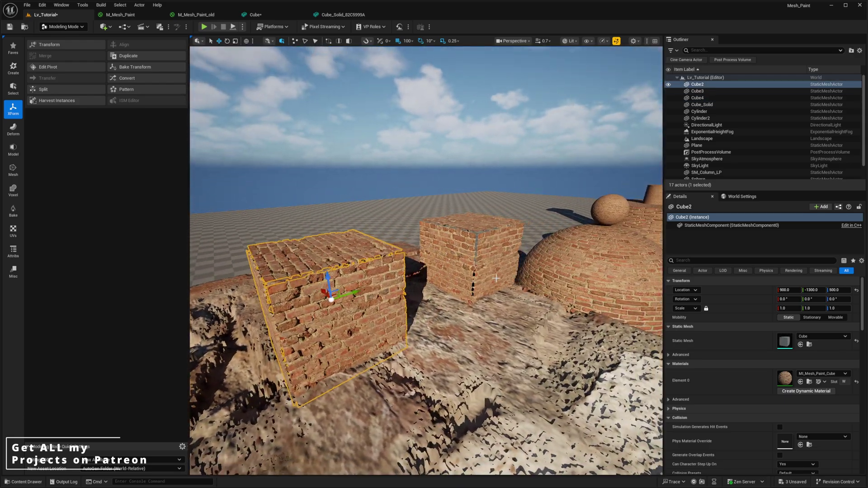
right_drag(369, 284, 395, 162)
key(w)
right_drag(458, 220, 470, 198)
key(s)
right_drag(409, 286, 395, 267)
key(w)
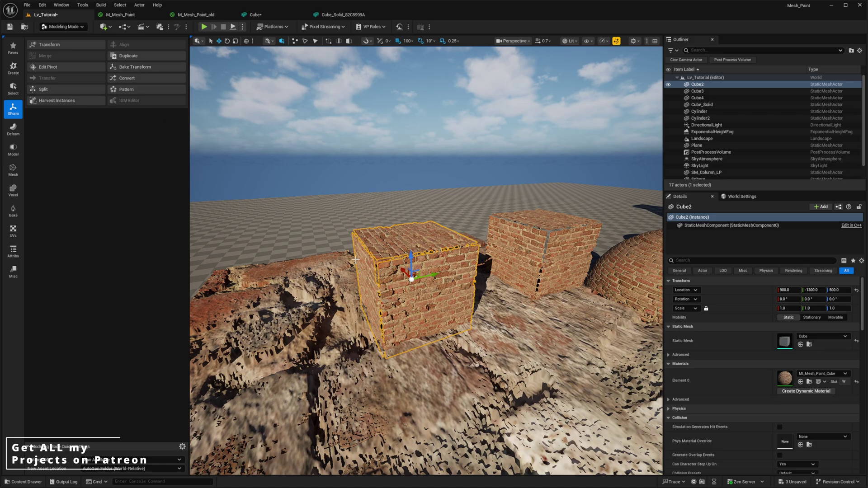
Step: Set the scale of the brick column SM_Column_LP to 0.5 on all axes
key(w)
right_drag(440, 289, 480, 248)
key(a)
key(q)
key(s)
key(d)
key(w)
scroll(503, 247, up, 1)
click(497, 246)
mouse_move(434, 262)
alt+mouse_down()
mouse_move(434, 220)
mouse_move(436, 276)
alt+mouse_up()
alt+drag(641, 302, 694, 310)
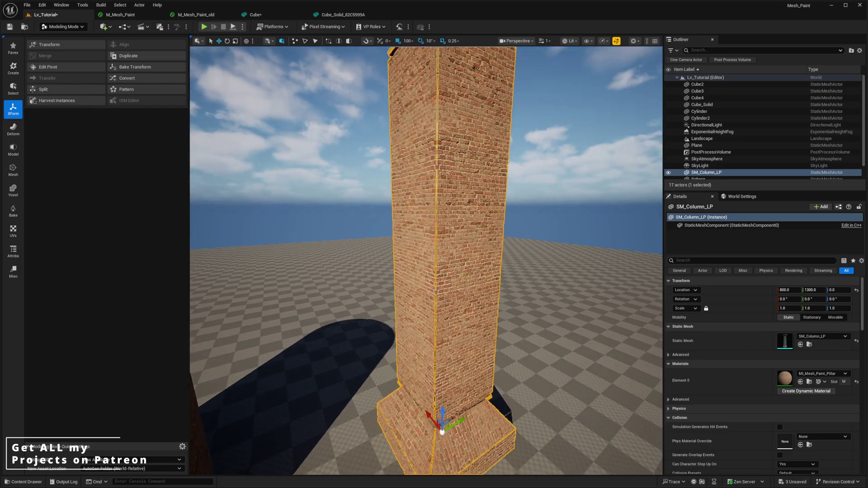
alt+drag(464, 388, 506, 390)
alt+middle_drag(506, 407, 507, 387)
alt+drag(538, 416, 593, 381)
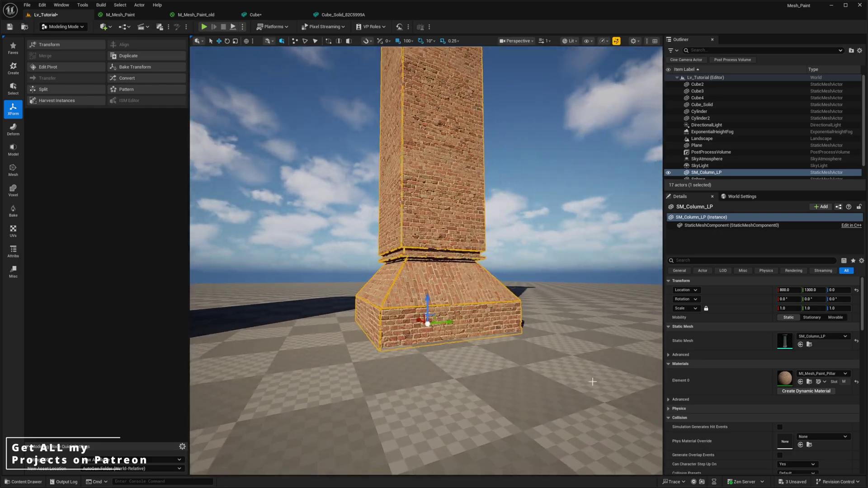
click(784, 311)
text(0.5)
key(Return)
Step: Examine the scaled brick column and check the world-aligned layer switches of its material instance MI_Mesh_Paint_Pillar
right_drag(440, 196, 520, 220)
key(e)
key(w)
key(a)
key(w)
right_drag(527, 303, 531, 236)
key(s)
scroll(527, 303, down, 1)
key(d)
key(s)
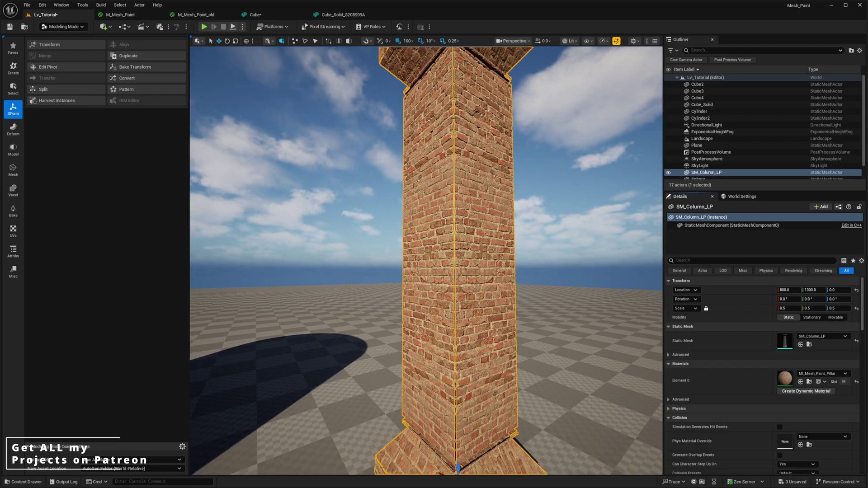
drag(867, 169, 720, 143)
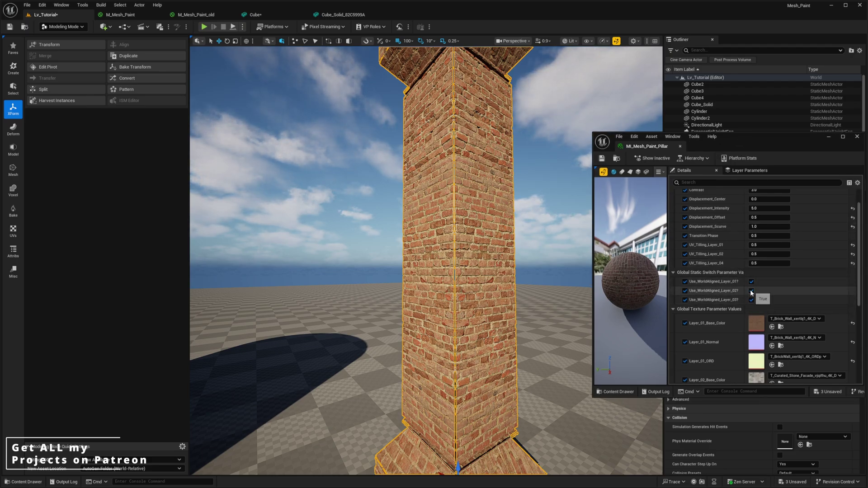
Step: Bake the brick column's rotation and full scale into its mesh
right_drag(542, 290, 537, 293)
key(s)
right_drag(400, 144, 383, 161)
key(w)
key(d)
key(w)
key(s)
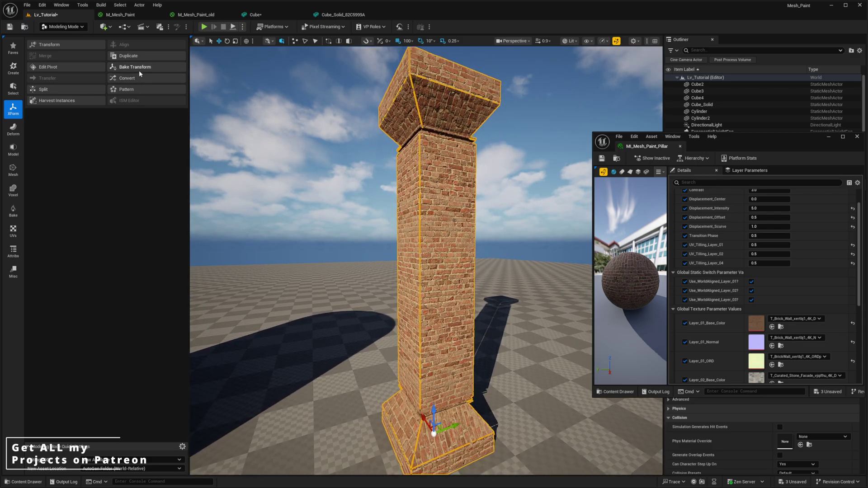
click(136, 68)
click(438, 464)
Step: Examine the brick displacement along the column's shaft, corners and capital, and move the MI_Mesh_Paint_Pillar window out of the way
right_drag(480, 289, 484, 245)
key(a)
key(w)
key(w)
key(d)
right_drag(528, 261, 493, 276)
key(d)
key(a)
right_drag(407, 271, 384, 301)
key(s)
key(w)
key(d)
key(s)
key(w)
mouse_move(440, 217)
right_down()
mouse_move(440, 202)
mouse_move(449, 222)
mouse_move(445, 212)
right_up()
key(e)
key(e)
key(e)
key(q)
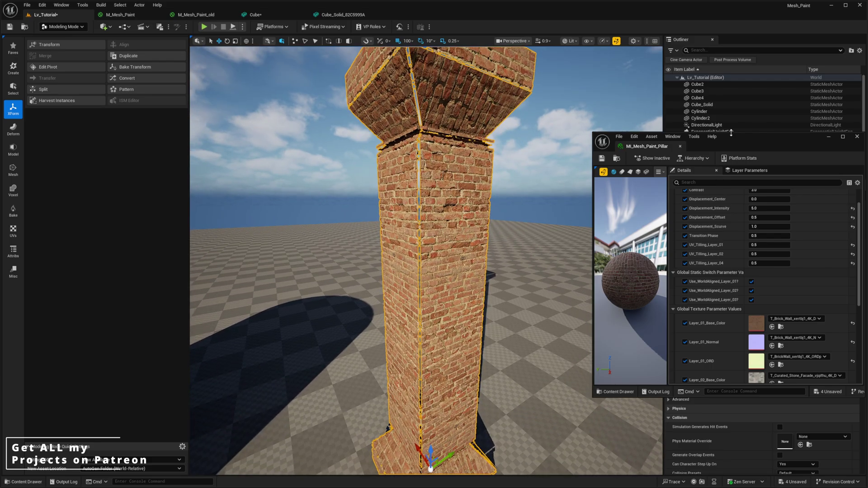
drag(731, 137, 867, 136)
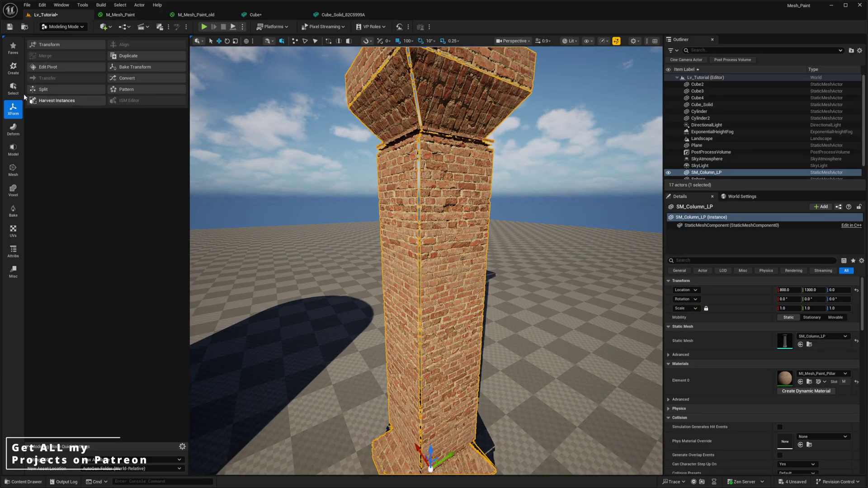
Step: Apply Voxel Wrap to the column with a voxel count of 128, output as the new object SM_Column_LP_Solid
click(13, 191)
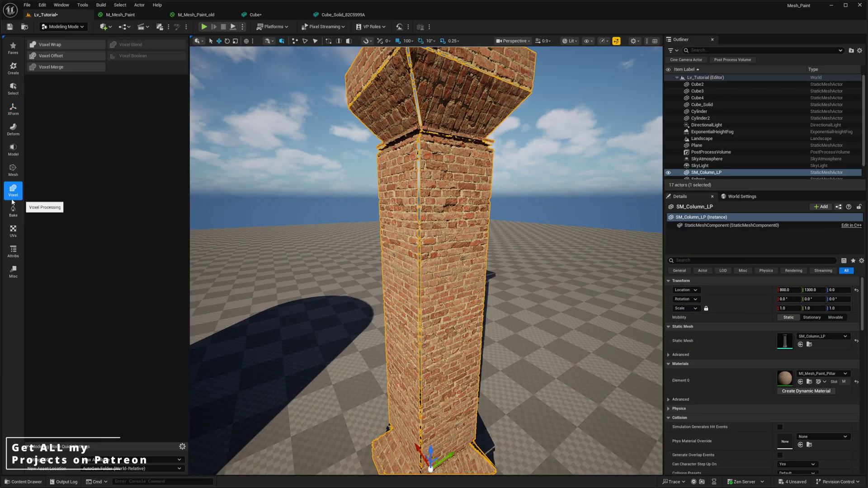
click(51, 45)
right_drag(466, 322, 459, 314)
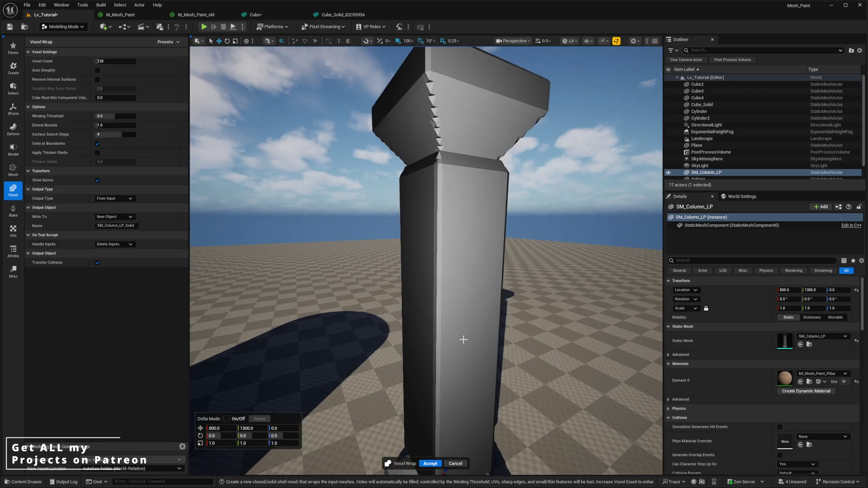
key(Return)
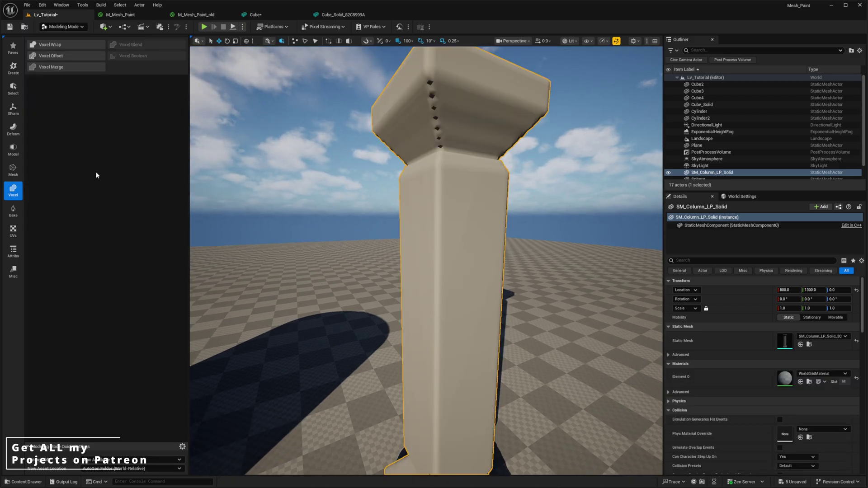
right_drag(435, 194, 434, 167)
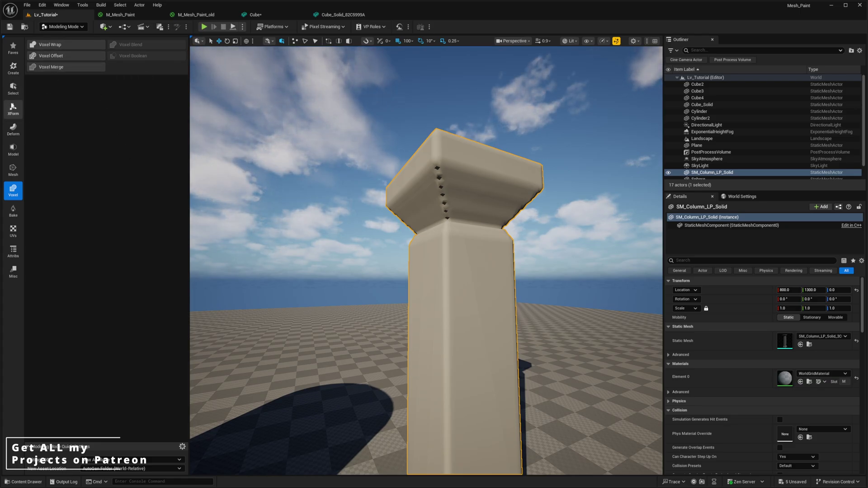
Step: Try to remesh the solid column with a smoothing rate of about 0.33, and undo back to the original brick column
click(13, 170)
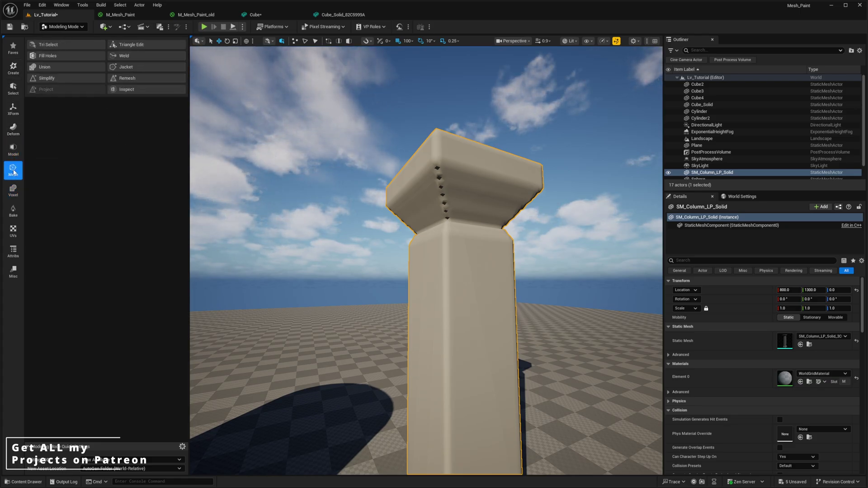
click(127, 79)
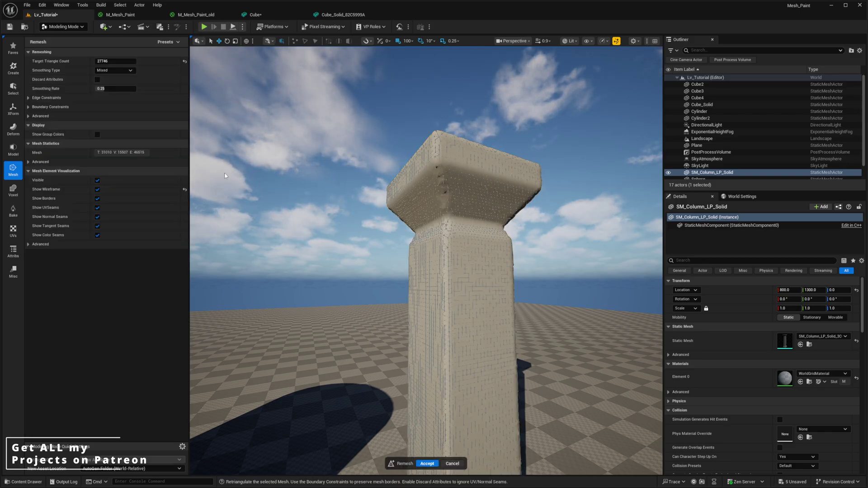
mouse_move(105, 89)
mouse_down()
mouse_move(118, 89)
mouse_move(105, 90)
mouse_up()
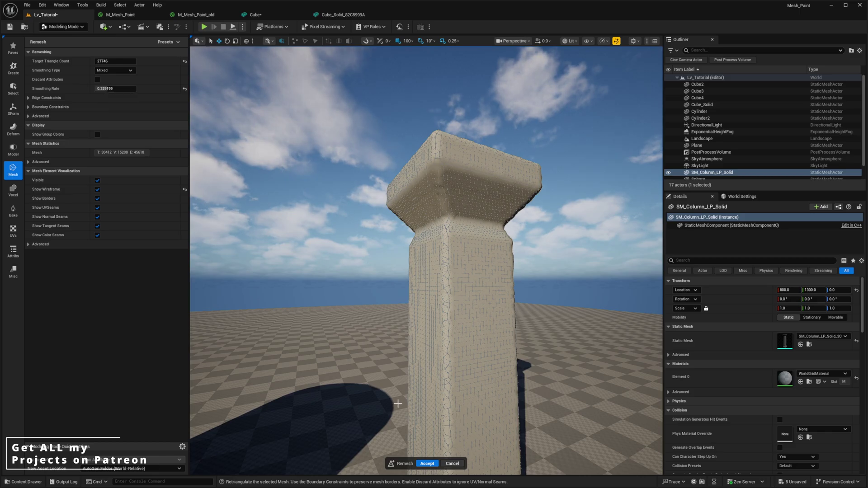
click(427, 464)
key(s)
mouse_move(427, 407)
right_down()
mouse_move(434, 419)
mouse_move(439, 407)
right_up()
key(w)
key(w)
mouse_move(505, 210)
right_down()
mouse_move(505, 239)
mouse_move(501, 221)
right_up()
key(e)
key(q)
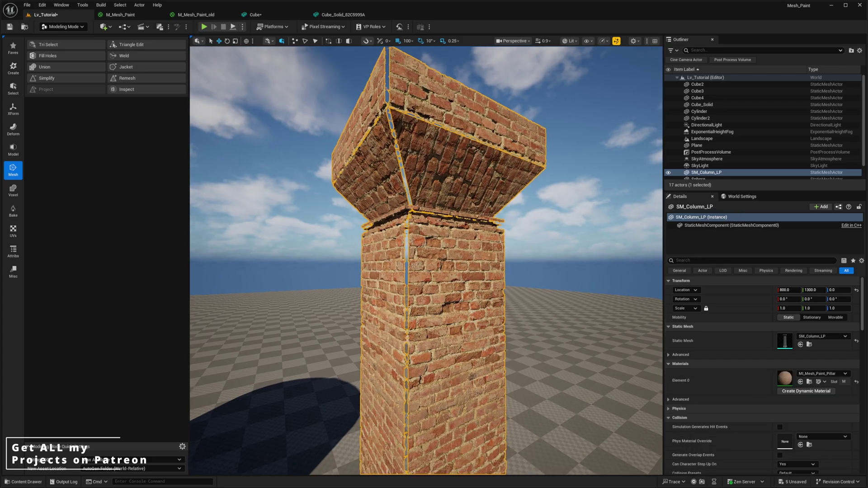
Step: Set up a Voxel Wrap of the brick column with a voxel count of 1024 and check the preview around the capital
right_drag(434, 209, 434, 231)
key(s)
click(13, 191)
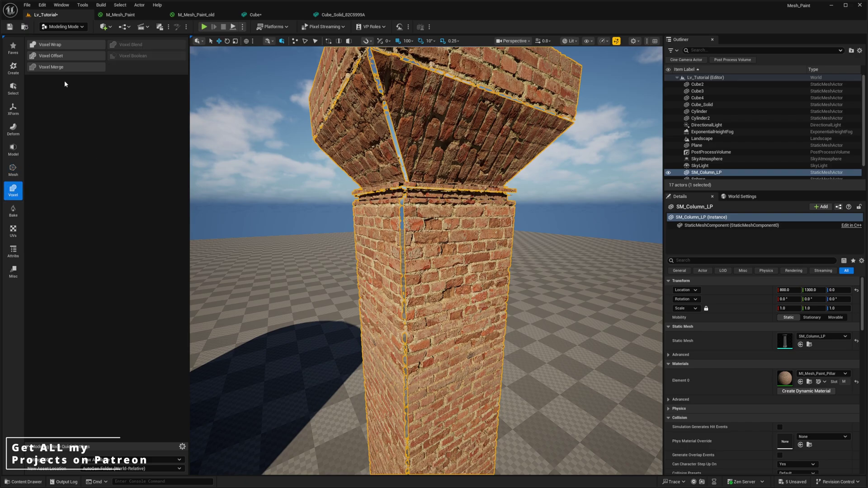
click(50, 44)
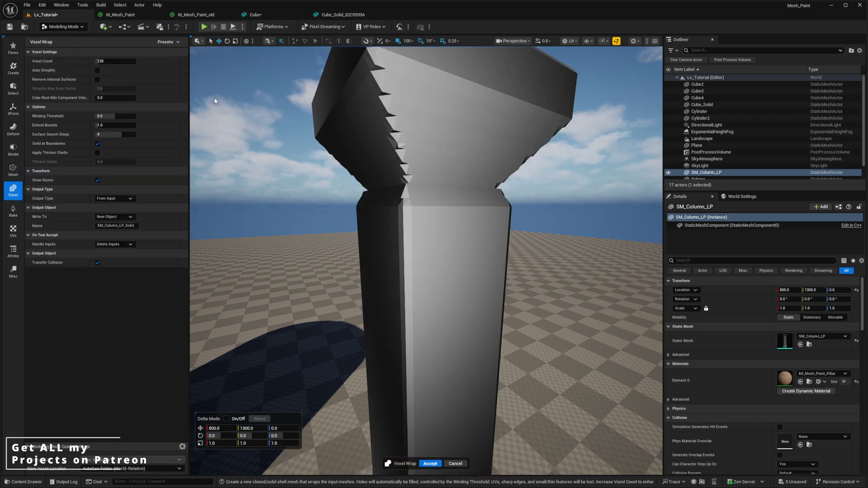
click(116, 61)
text(1024)
key(Return)
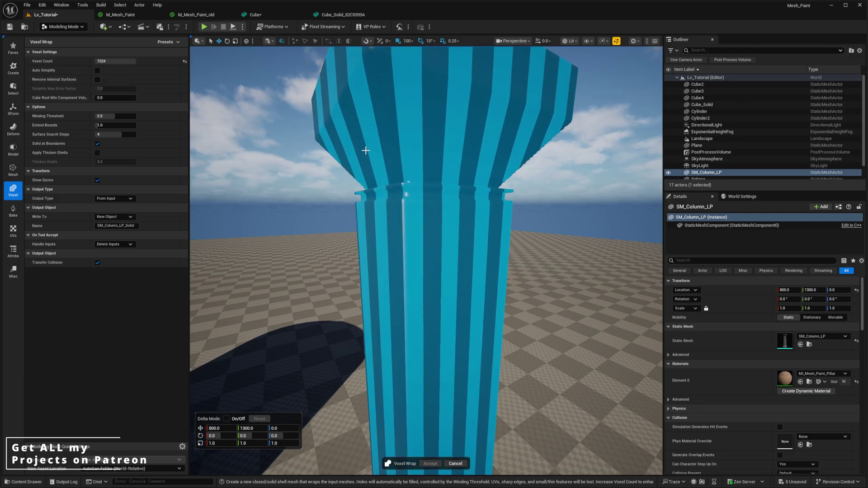
right_drag(398, 204, 381, 198)
right_drag(461, 206, 462, 204)
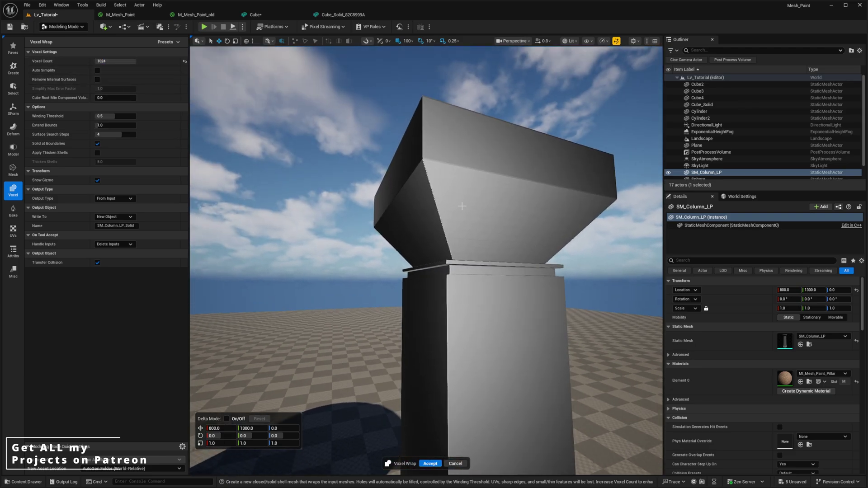
right_drag(440, 248, 441, 248)
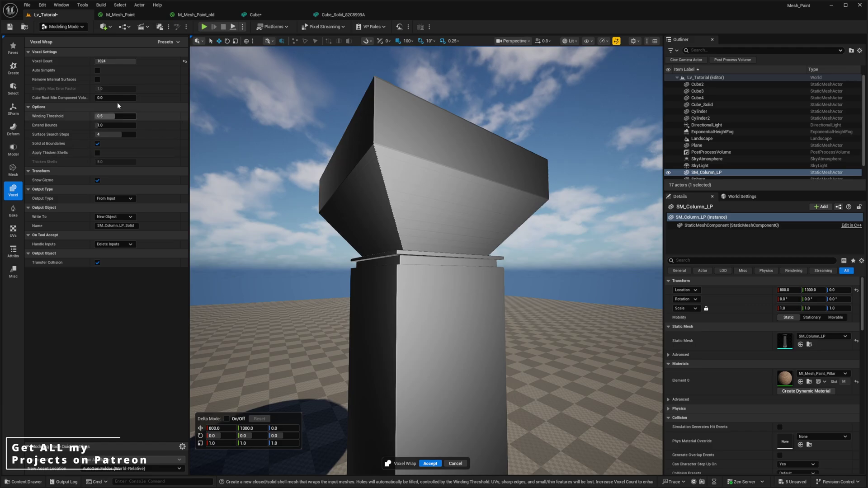
Step: Restart Voxel Wrap on the column at the same voxel count and accept it as the new object SM_Column_LP_Solid
click(456, 463)
click(50, 45)
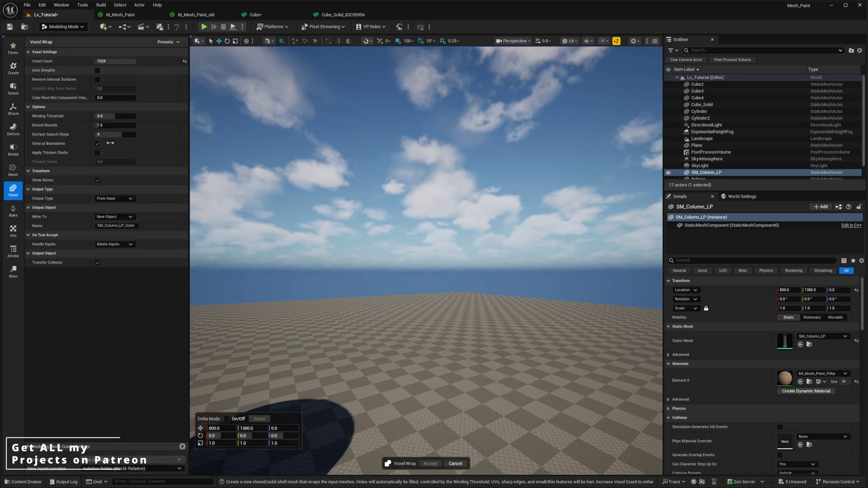
right_drag(410, 322, 410, 323)
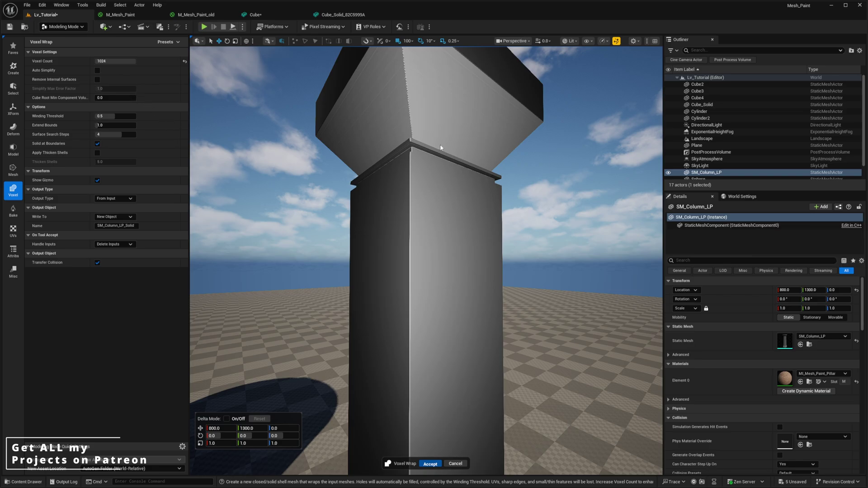
key(Return)
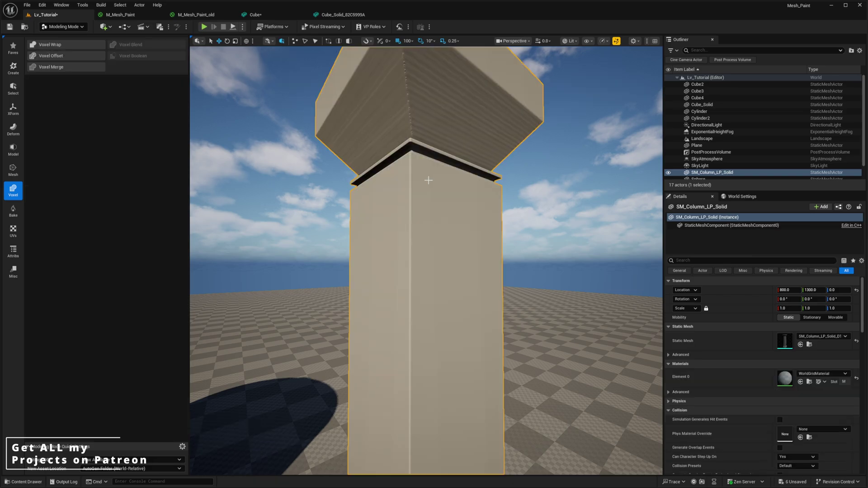
Step: Run Simplify on SM_Column_LP_Solid with the QEM simplifier and a target percentage of 10
mouse_move(424, 177)
right_down()
mouse_move(418, 199)
mouse_move(416, 190)
right_up()
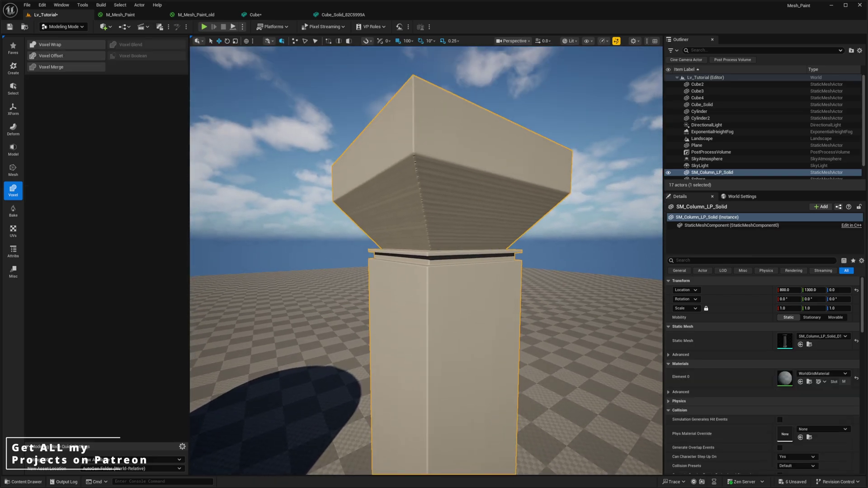
right_drag(355, 193, 356, 153)
key(q)
right_drag(319, 193, 330, 219)
key(e)
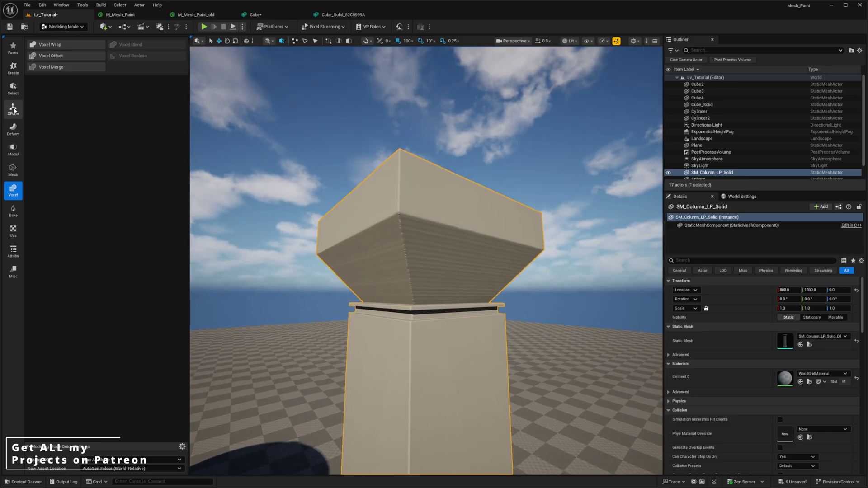
click(13, 149)
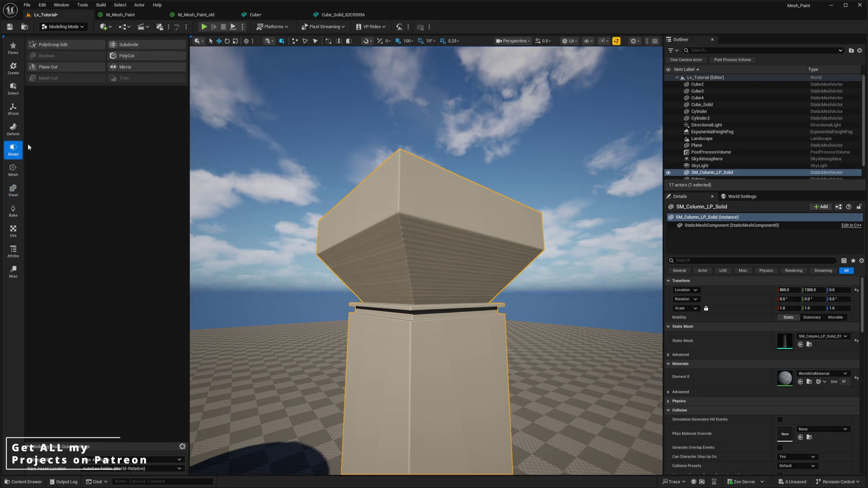
click(13, 170)
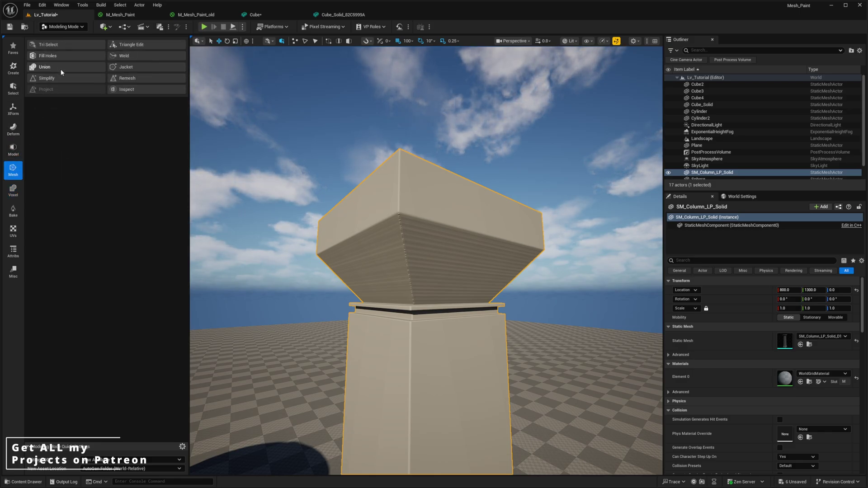
click(62, 78)
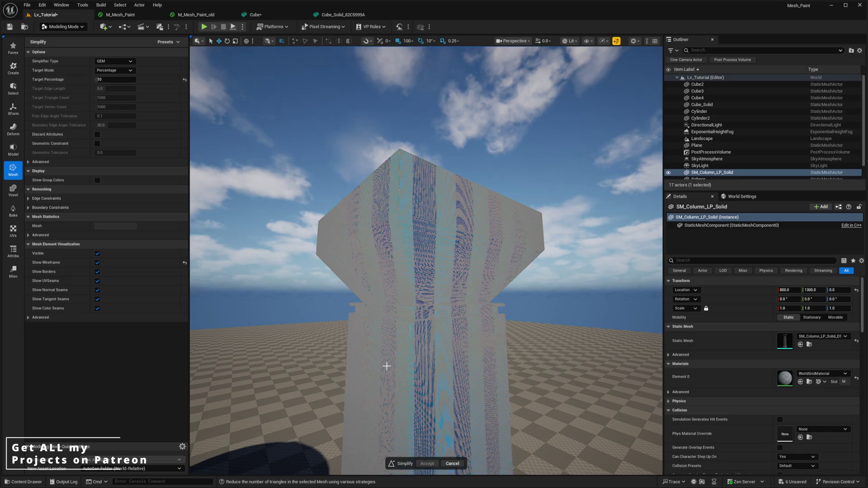
Step: Examine the wireframe of the column being simplified around its shaft, base and capital
right_drag(406, 388, 400, 422)
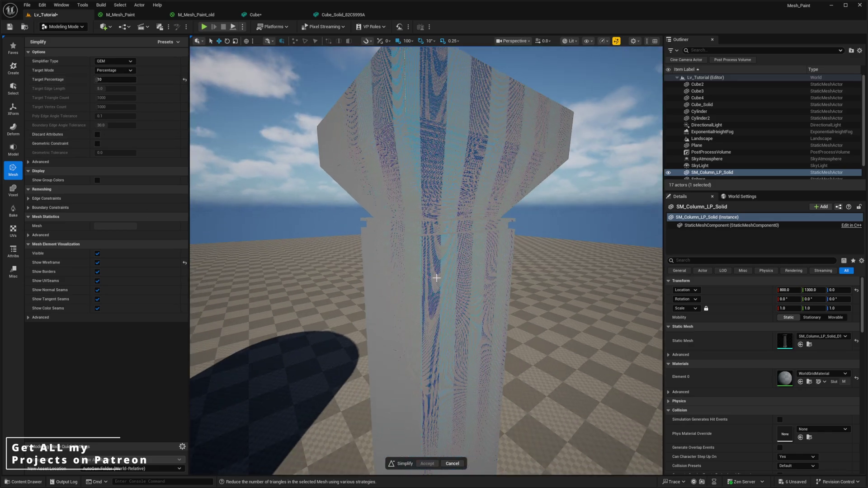
right_drag(425, 398, 414, 346)
key(q)
key(e)
scroll(430, 360, down, 1)
key(q)
key(s)
key(w)
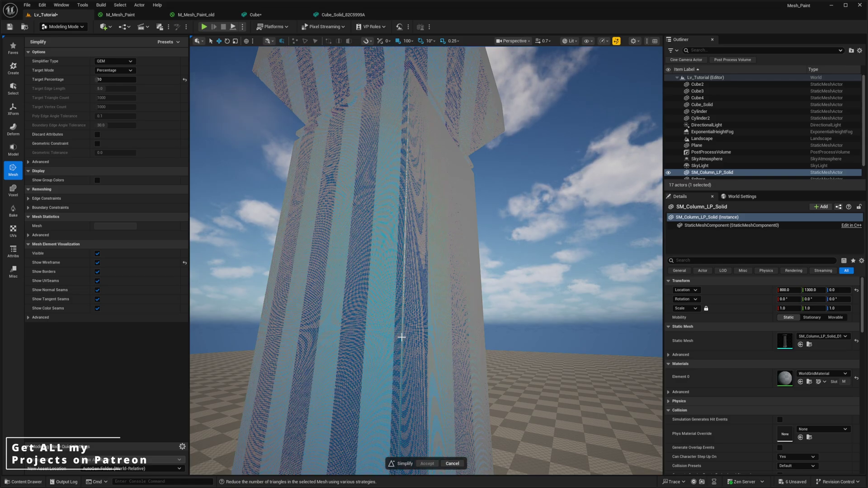
key(d)
right_drag(406, 292, 359, 310)
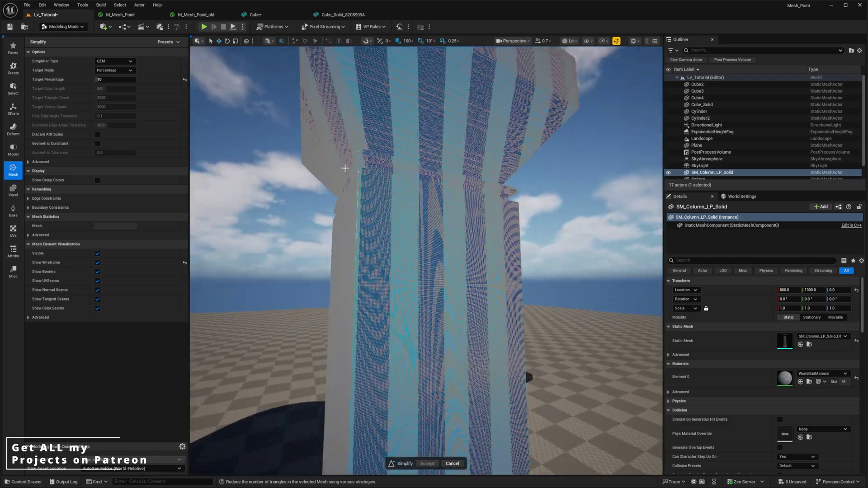
key(s)
right_drag(376, 225, 392, 314)
key(e)
key(d)
key(q)
right_drag(473, 280, 411, 245)
key(w)
key(a)
right_drag(473, 313, 511, 285)
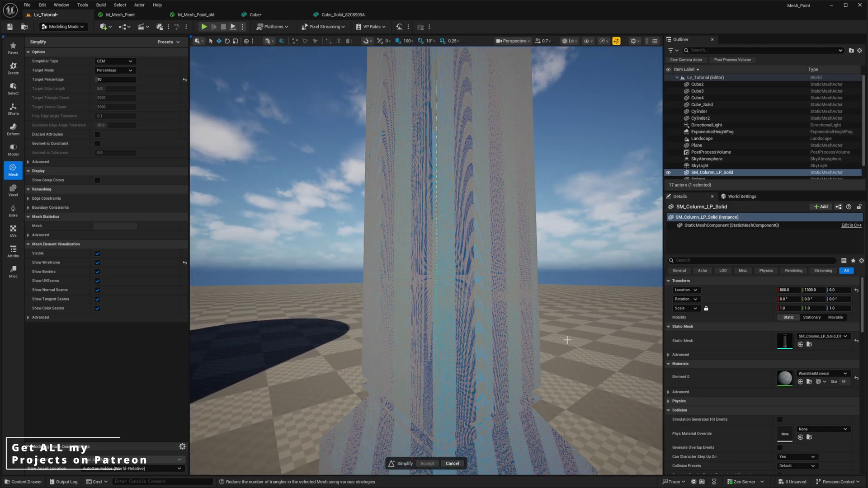
key(s)
key(q)
right_drag(466, 320, 478, 330)
key(w)
key(e)
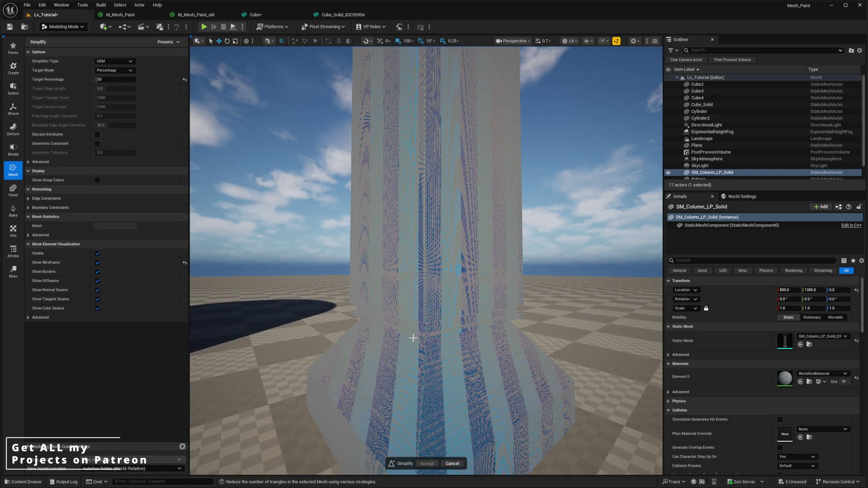
key(d)
right_drag(383, 296, 348, 294)
key(e)
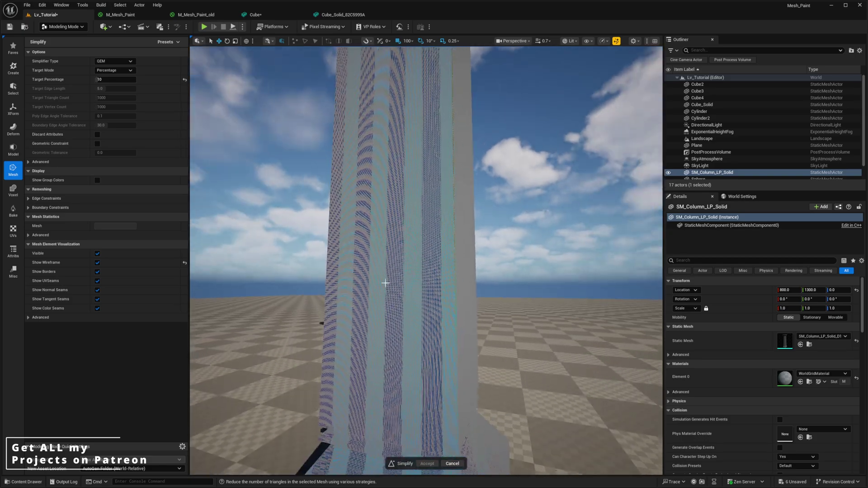
right_drag(362, 230, 372, 239)
key(e)
mouse_move(351, 145)
right_down()
mouse_move(355, 159)
mouse_move(351, 144)
right_up()
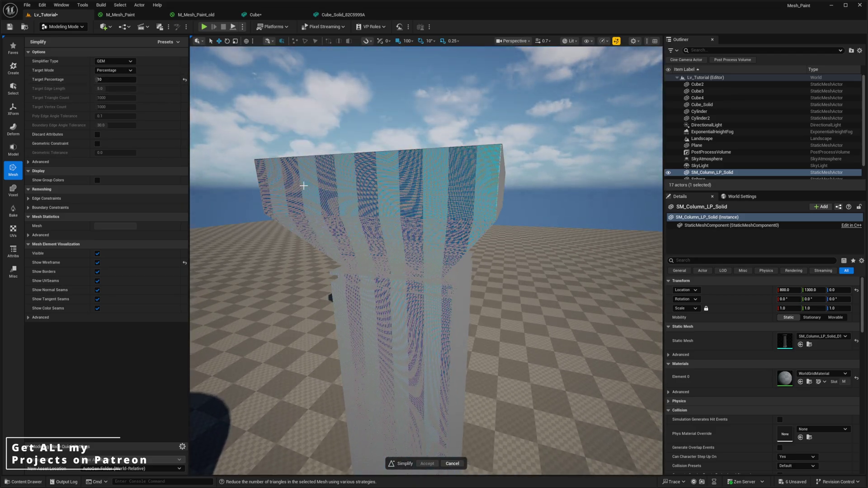
right_drag(294, 183, 289, 183)
right_drag(404, 205, 346, 205)
key(d)
right_drag(453, 86, 454, 111)
key(e)
right_drag(438, 170, 448, 171)
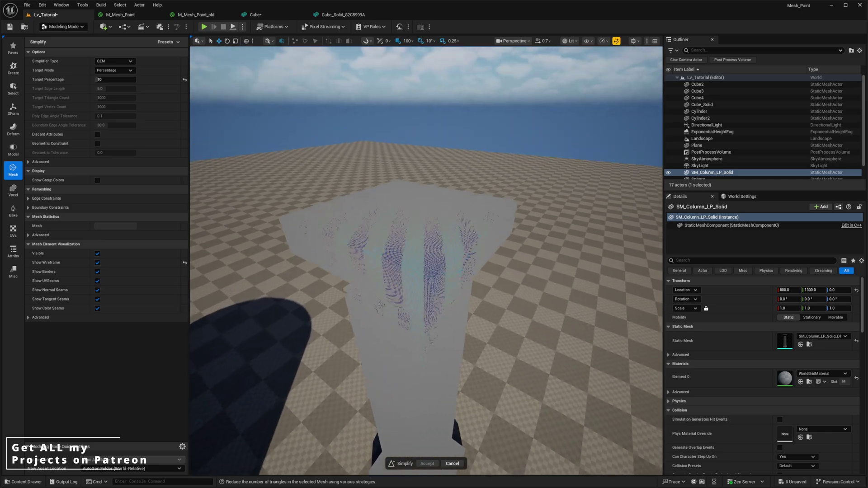
Step: Accept the column's simplification and check the resulting shading on its shaft and capital
scroll(442, 276, up, 5)
key(q)
right_drag(451, 343, 452, 332)
key(s)
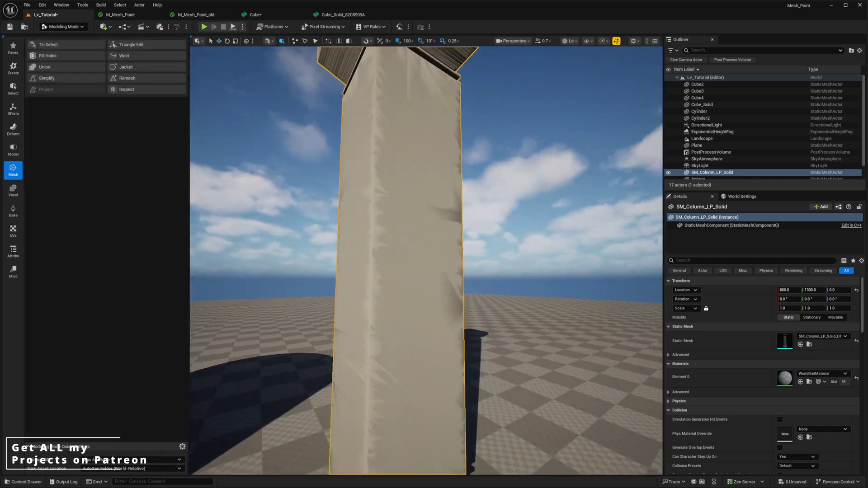
right_drag(426, 253, 410, 291)
key(q)
key(w)
key(s)
key(e)
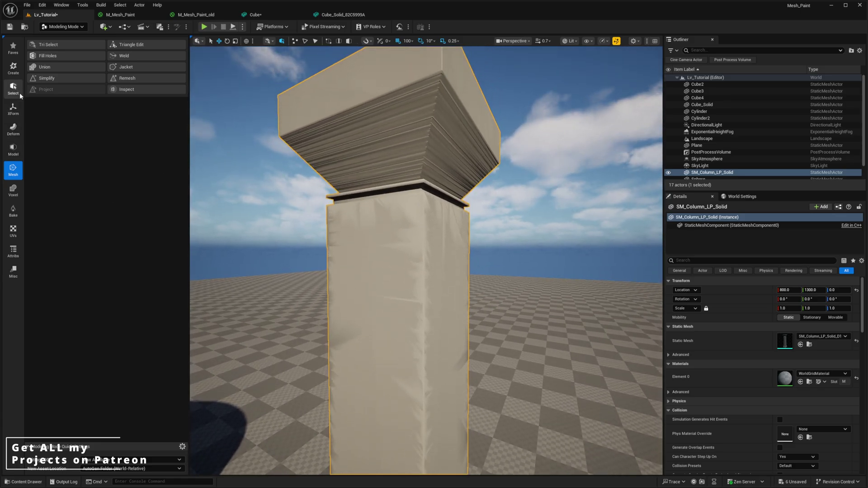
Step: Start editing the solid column's normals and try the Area Weighted and Angle Weighted calculation methods
click(18, 252)
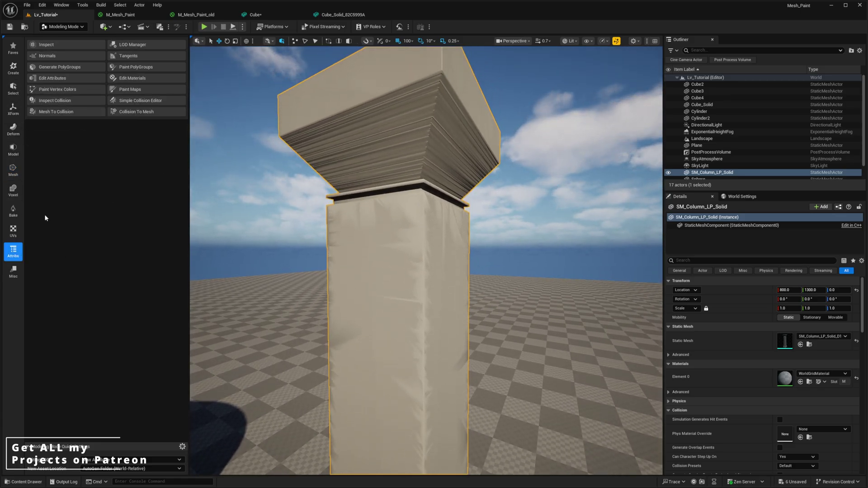
click(47, 55)
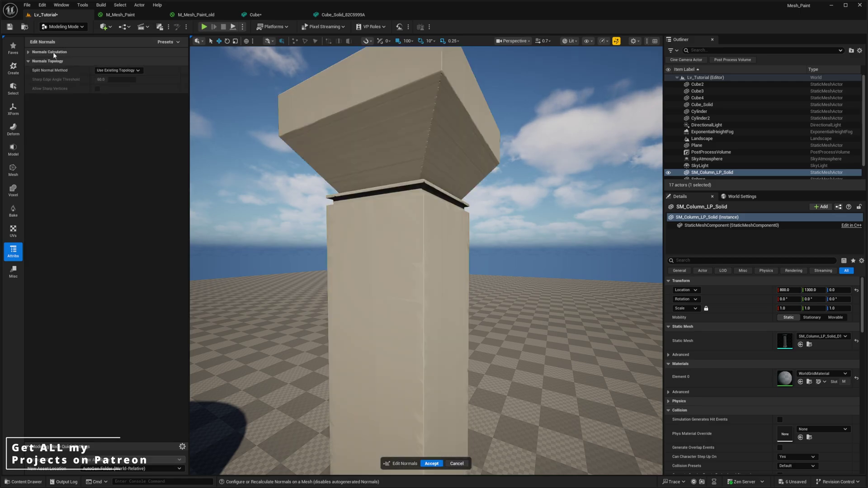
click(17, 251)
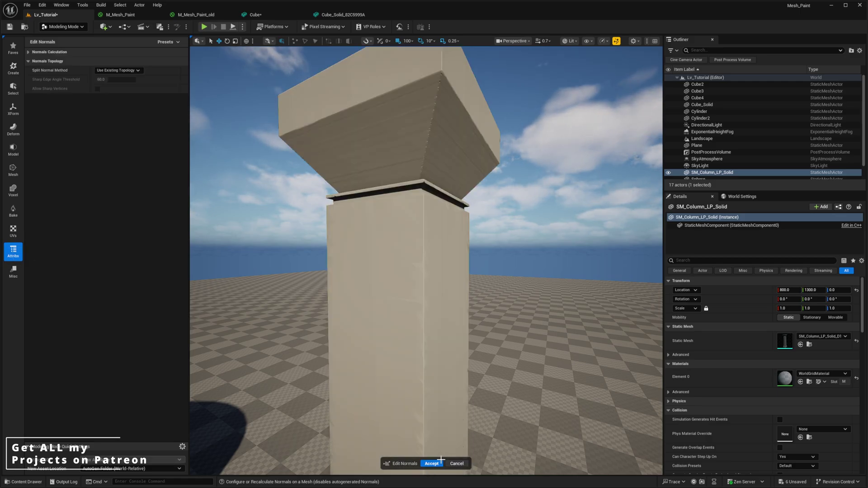
click(51, 53)
click(116, 71)
click(111, 78)
click(121, 72)
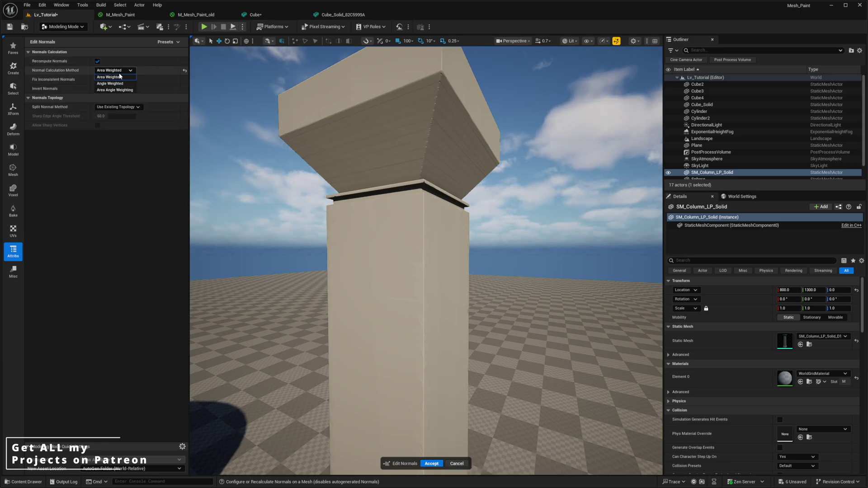
click(115, 83)
Step: Recompute the solid column's normals with the Area Angle Weighting method and accept the edit
click(116, 71)
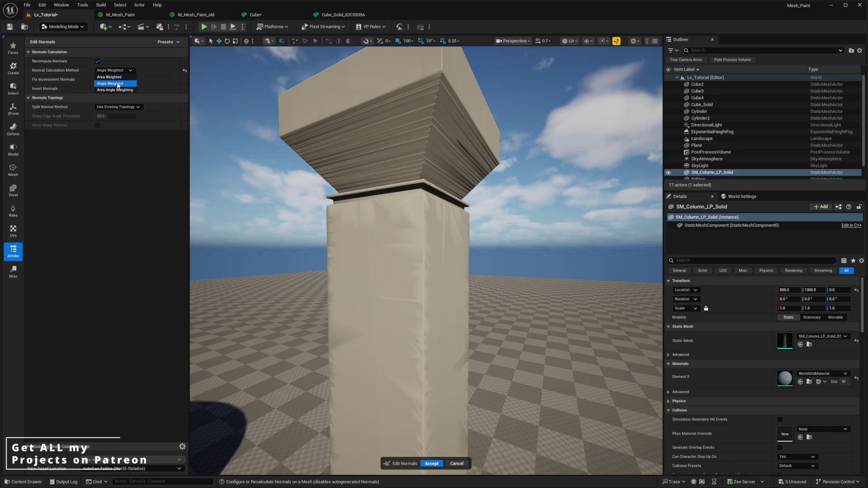
click(115, 90)
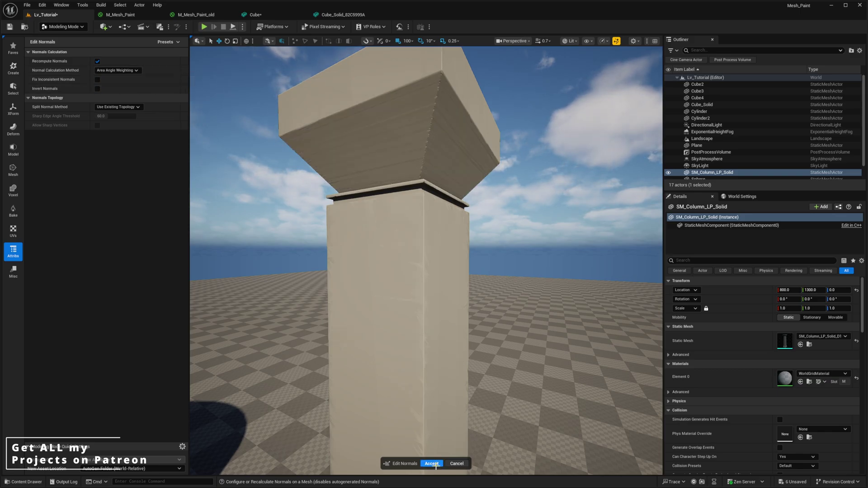
key(Return)
Step: Assign the MI_Mesh_Paint_Pillar material to Element 0 of SM_Column_LP_Solid and view the bricks on its capital
alt+drag(442, 254, 504, 229)
right_drag(504, 228, 515, 229)
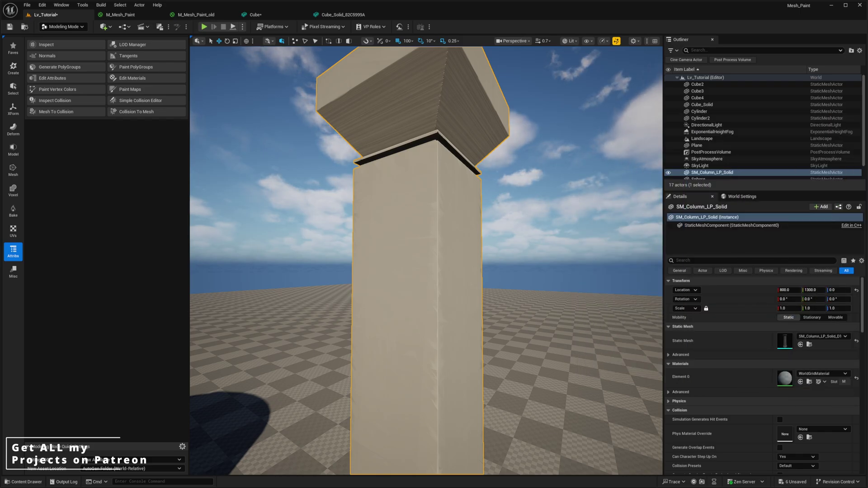
drag(865, 398, 780, 377)
right_drag(628, 106, 583, 122)
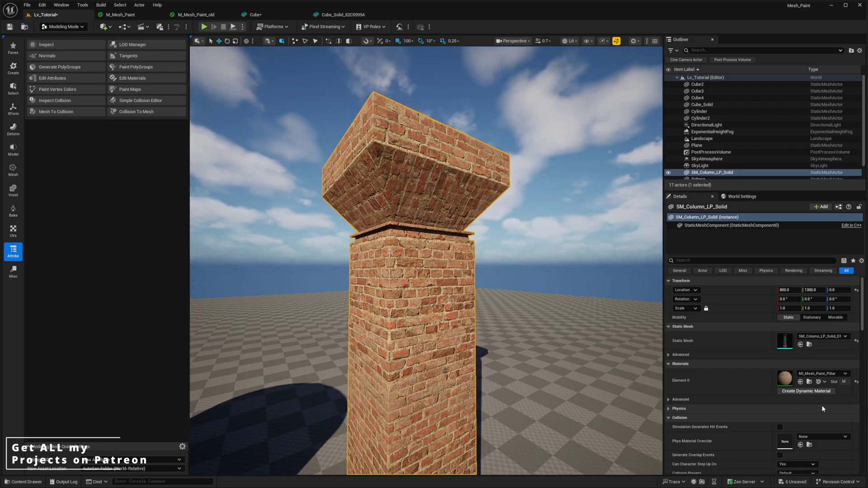
Step: Open the SM_Column_LP_Solid mesh asset, enable Nanite support and apply the changes
double_click(790, 349)
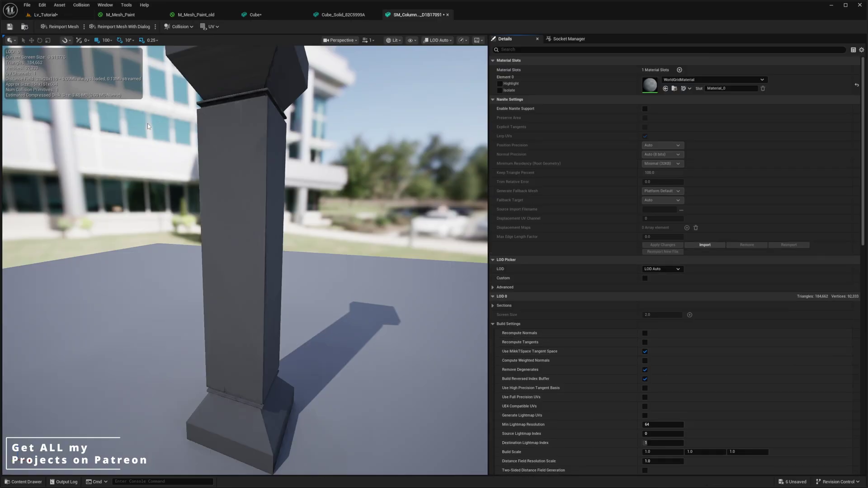
click(645, 109)
click(663, 245)
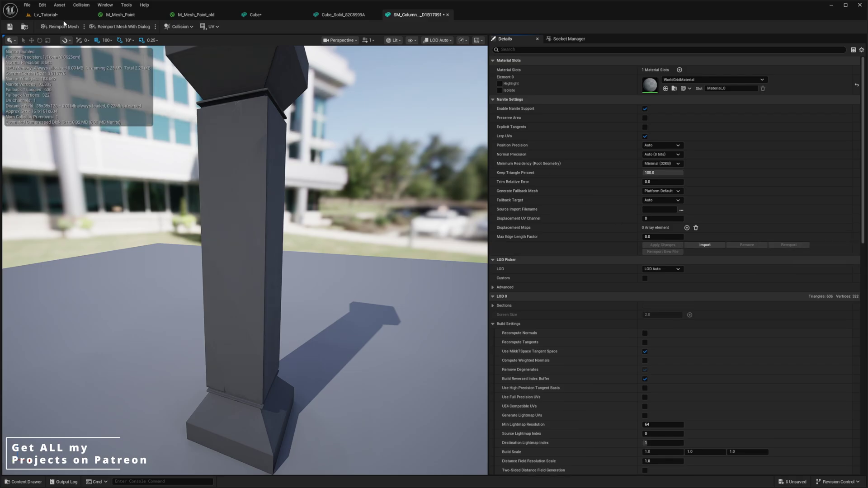
Step: Return to Lv_Tutorial and examine the displaced bricks on the column's capital, upper rim and shaft corner
click(45, 15)
key(a)
scroll(319, 172, down, 2)
right_drag(319, 173, 385, 223)
key(q)
key(w)
key(d)
key(s)
key(a)
key(e)
right_drag(420, 257, 419, 210)
key(w)
key(e)
right_drag(443, 166, 441, 165)
key(q)
Step: Try turning off Use_WorldAligned_Layer_01 in the MI_Mesh_Paint_Pillar material instance
drag(867, 156, 768, 137)
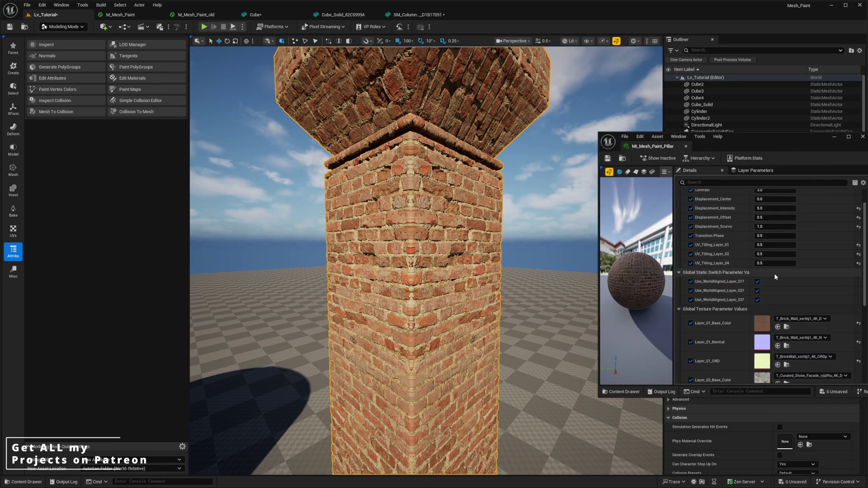
click(758, 283)
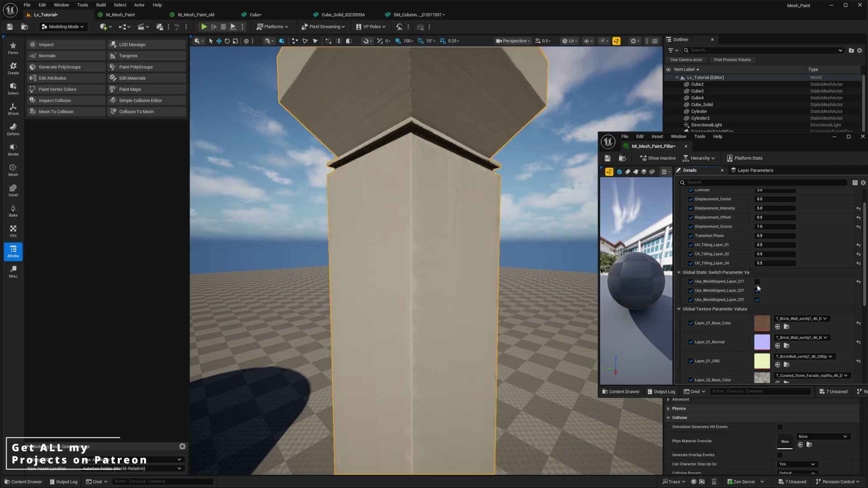
drag(755, 149, 867, 156)
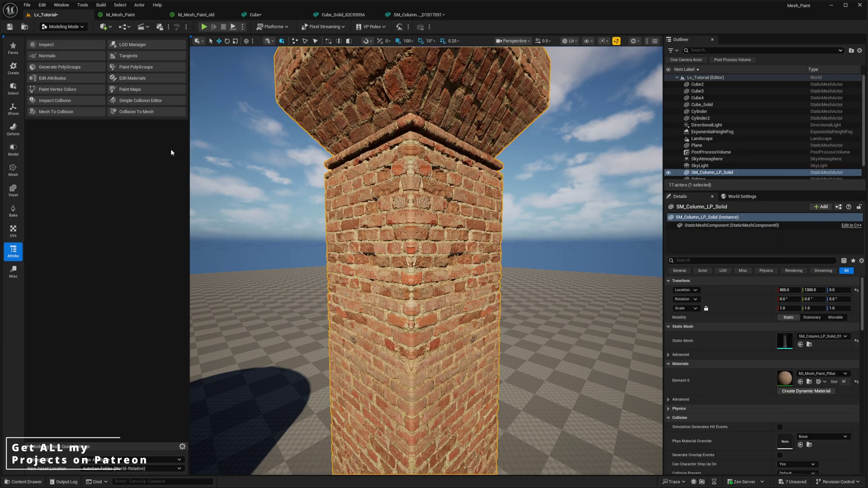
Step: Generate new UVs for the solid column with AutoUV's Patch Builder method on UV 0 and accept them
click(13, 229)
click(43, 46)
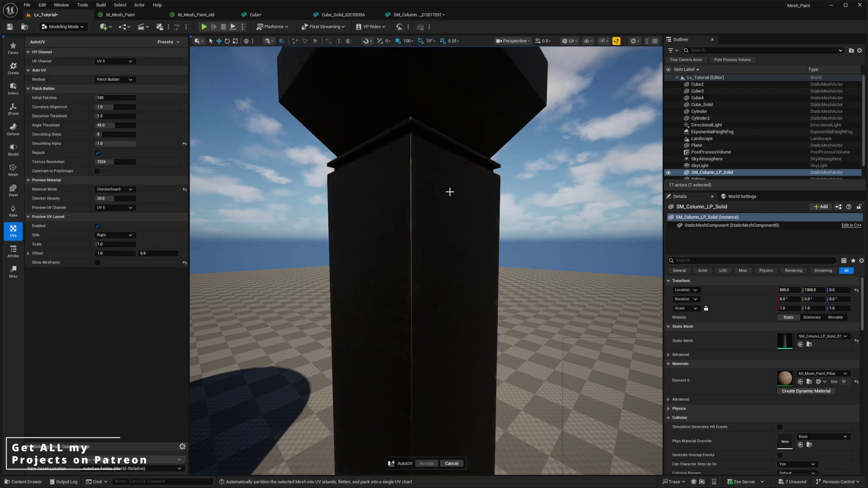
key(s)
right_drag(418, 234, 499, 327)
key(s)
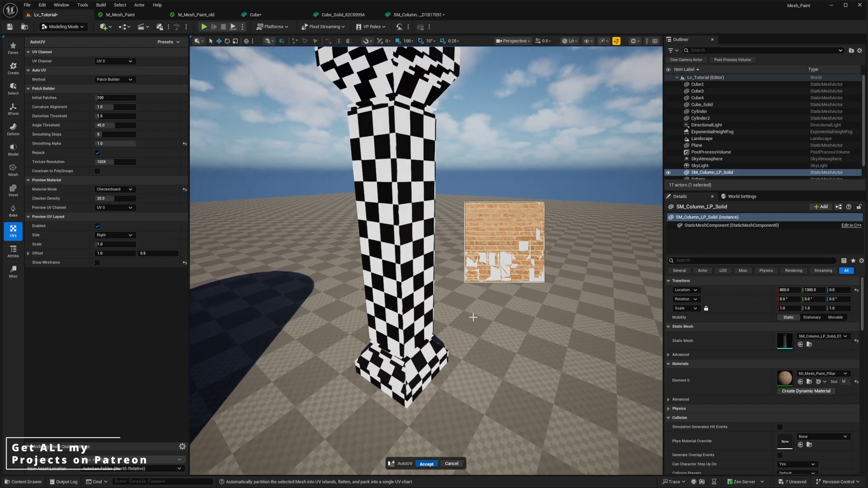
right_drag(508, 249, 520, 244)
key(w)
key(q)
key(w)
Step: Examine the brick displacement around the column's base and lower shaft
right_drag(462, 264, 437, 246)
key(s)
key(e)
key(s)
key(q)
key(d)
right_drag(400, 398, 370, 385)
key(q)
key(w)
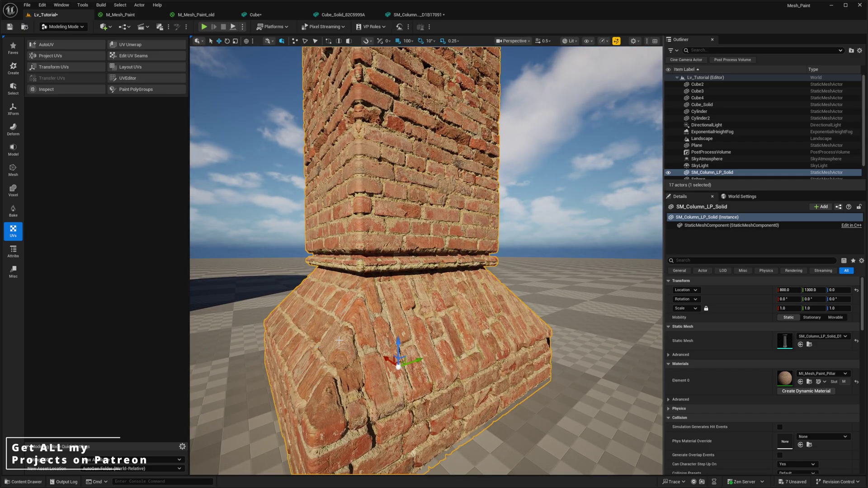
right_drag(374, 347, 333, 350)
key(d)
right_drag(438, 331, 411, 314)
key(s)
key(w)
key(s)
key(a)
Step: Select the sphere, cylinder and archway in turn to compare how the bricks are mapped on each
click(409, 303)
key(e)
key(d)
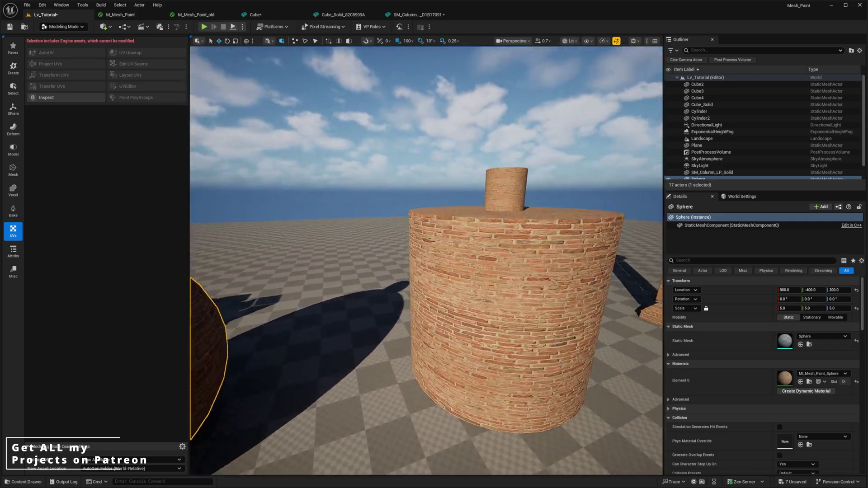
click(553, 323)
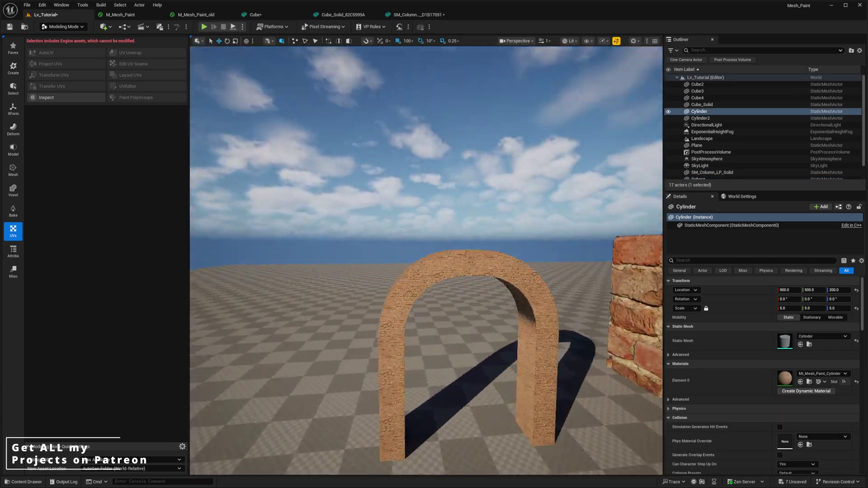
key(w)
scroll(426, 260, down, 1)
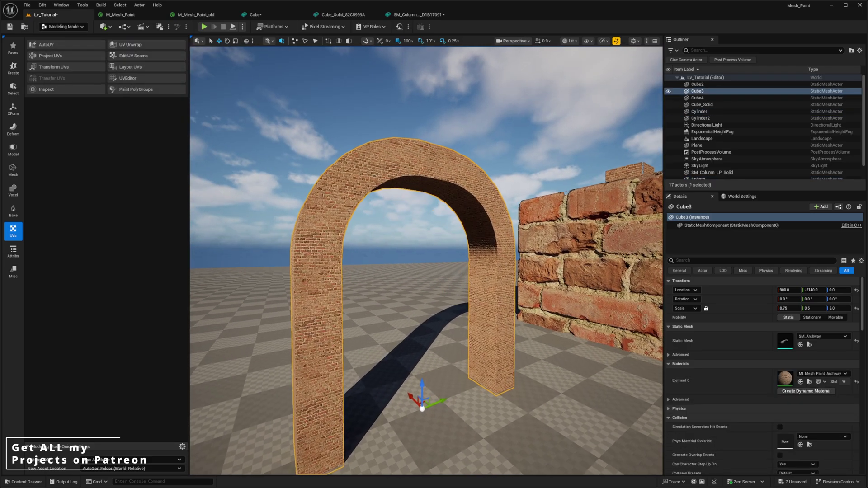
right_drag(322, 204, 242, 214)
key(a)
key(w)
key(s)
key(d)
key(w)
key(a)
Step: Select the large sphere, switch to Selection Mode and examine the brick rows near its top
click(452, 294)
key(w)
right_drag(453, 294, 458, 327)
key(e)
key(shift+1)
right_drag(411, 217, 420, 237)
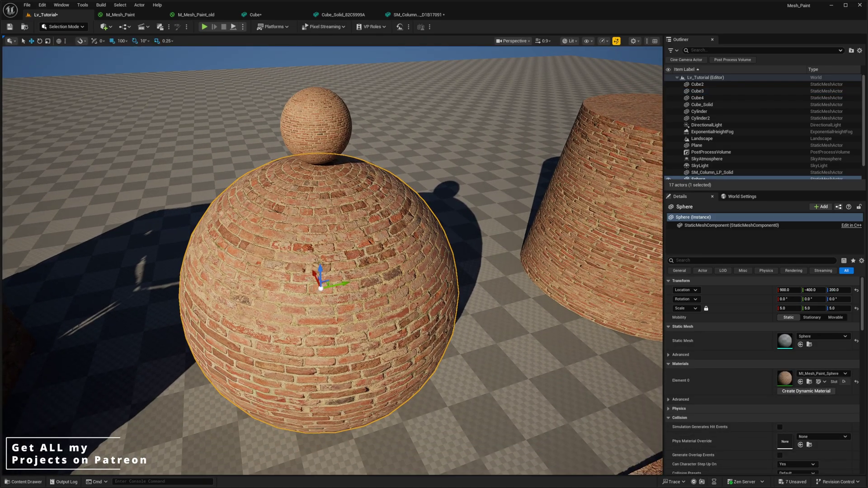
mouse_move(369, 230)
right_down()
mouse_move(384, 210)
mouse_move(360, 209)
mouse_move(380, 209)
mouse_move(380, 224)
right_up()
key(q)
key(e)
Step: Select the small sphere resting on the large one and move it away from it
click(303, 159)
key(e)
right_drag(303, 159, 346, 194)
key(a)
drag(293, 140, 90, 95)
Step: Reselect the large sphere and examine its brick pattern from the front
click(253, 217)
key(w)
key(e)
mouse_move(253, 217)
right_down()
mouse_move(247, 212)
mouse_move(260, 227)
mouse_move(260, 215)
right_up()
key(w)
scroll(256, 221, down, 2)
key(s)
right_drag(361, 316, 328, 256)
key(w)
key(d)
scroll(302, 301, down, 2)
key(s)
key(s)
scroll(310, 267, up, 2)
key(q)
key(a)
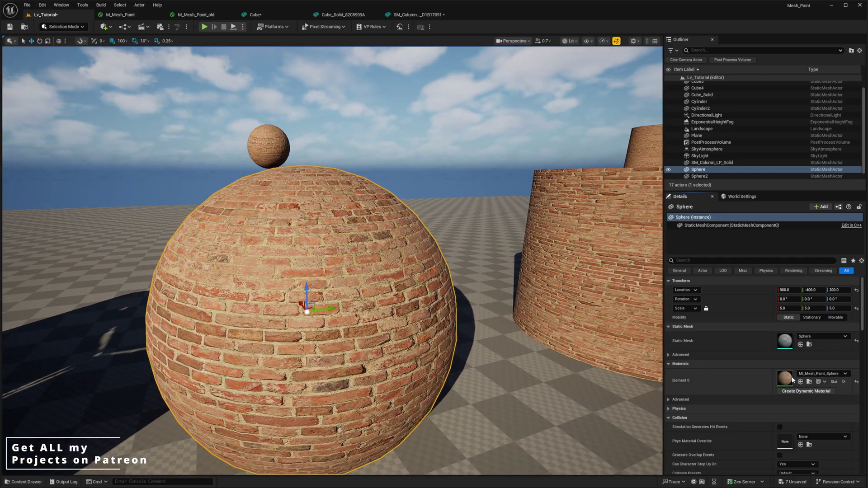
Step: Open the MI_Mesh_Paint_Sphere material instance and check its parameters against the bricks at the sphere's pole
double_click(785, 378)
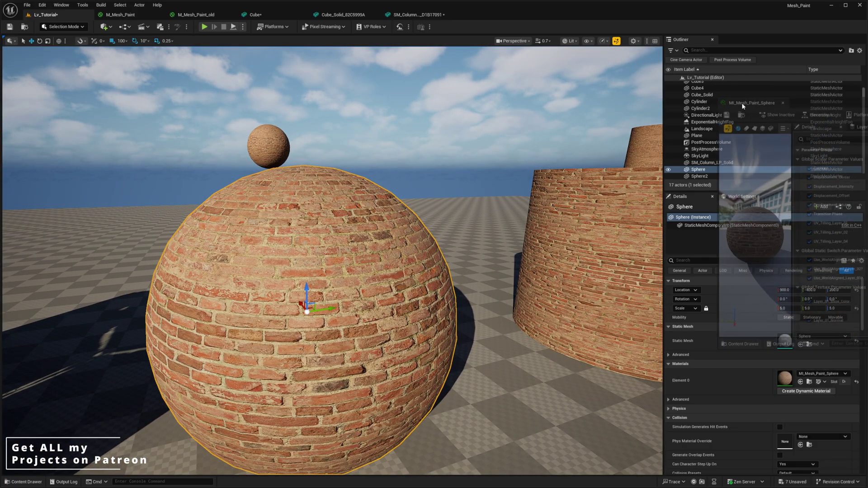
scroll(704, 222, down, 2)
scroll(705, 234, up, 1)
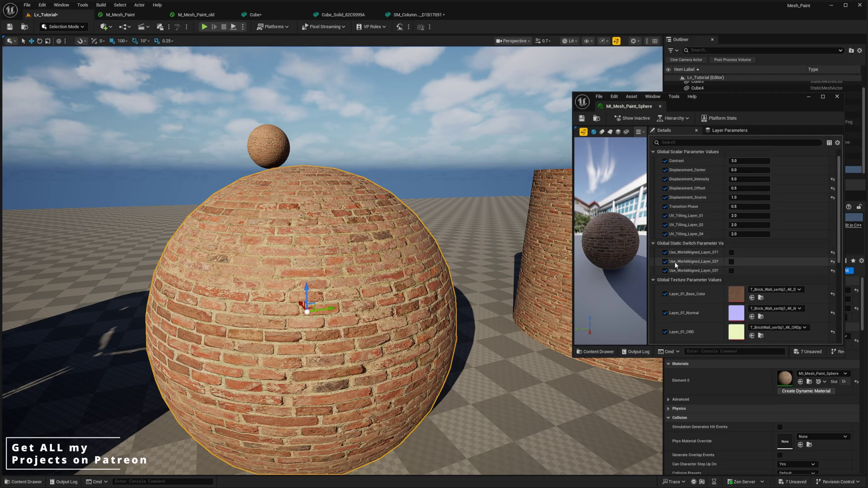
key(e)
right_drag(511, 253, 513, 326)
key(a)
key(e)
right_drag(302, 115, 301, 119)
key(w)
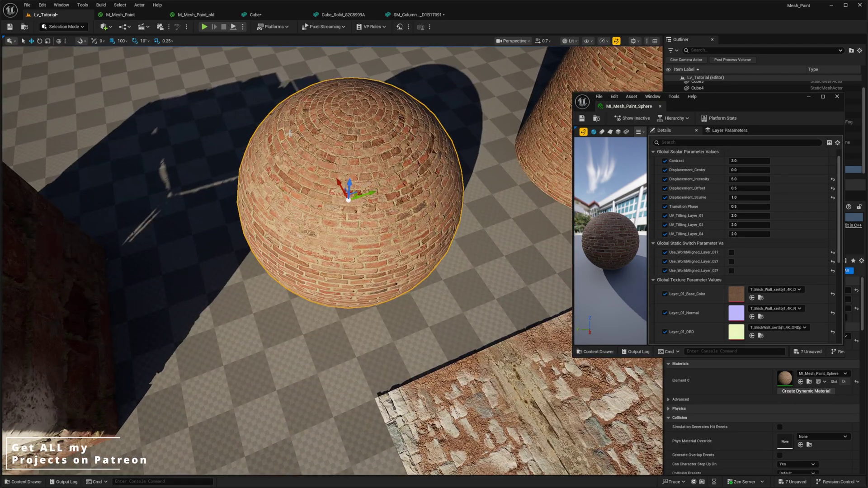
right_drag(321, 173, 321, 152)
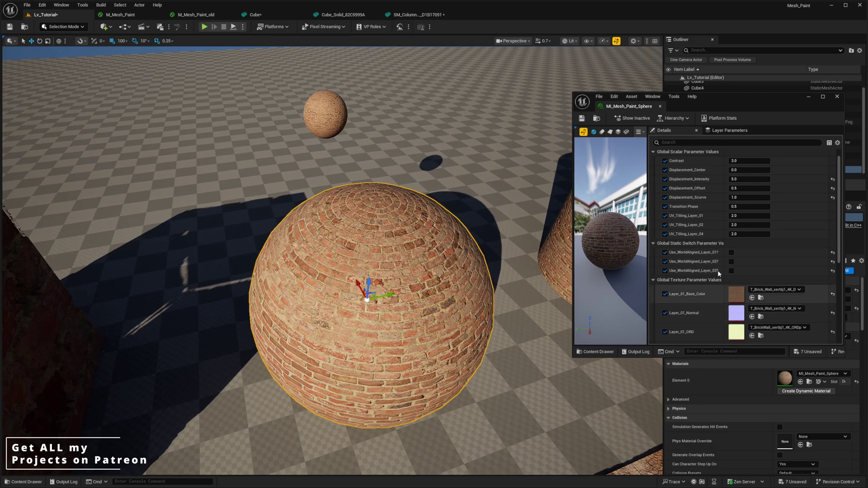
Step: Enable the world-aligned switches for all three layers of MI_Mesh_Paint_Sphere
click(731, 252)
click(731, 261)
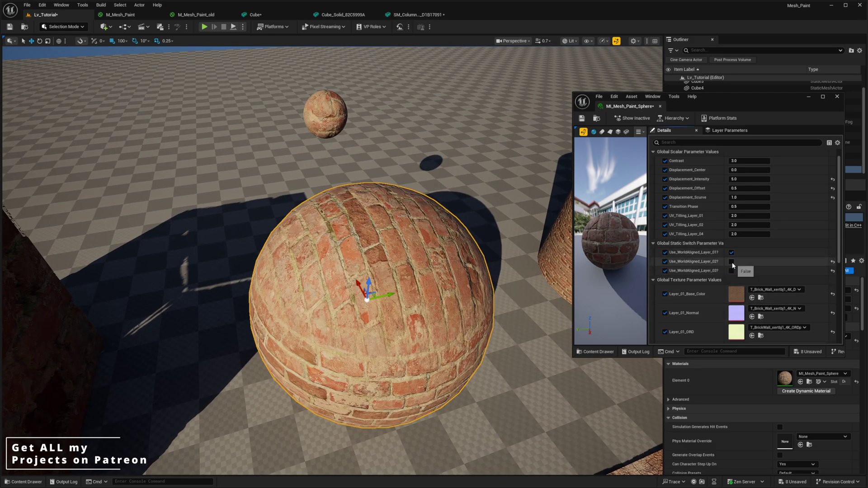
click(732, 270)
right_drag(511, 267, 511, 208)
key(w)
key(q)
text(e)
Step: Set UV_Tilling_Layer_01, UV_Tilling_Layer_02 and UV_Tilling_Layer_04 to 1.0
text(1)
key(Tab)
text(1)
key(Tab)
text(1)
key(Return)
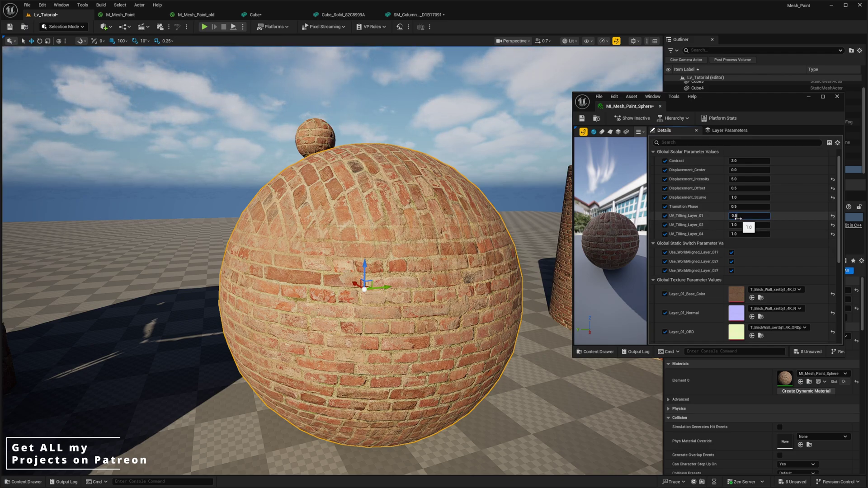
Step: Set all three UV_Tilling_Layer values of MI_Mesh_Paint_Sphere to 0.5 and view the sphere's bricks
key(Return)
text(0.5)
click(757, 234)
text(0.5)
key(Return)
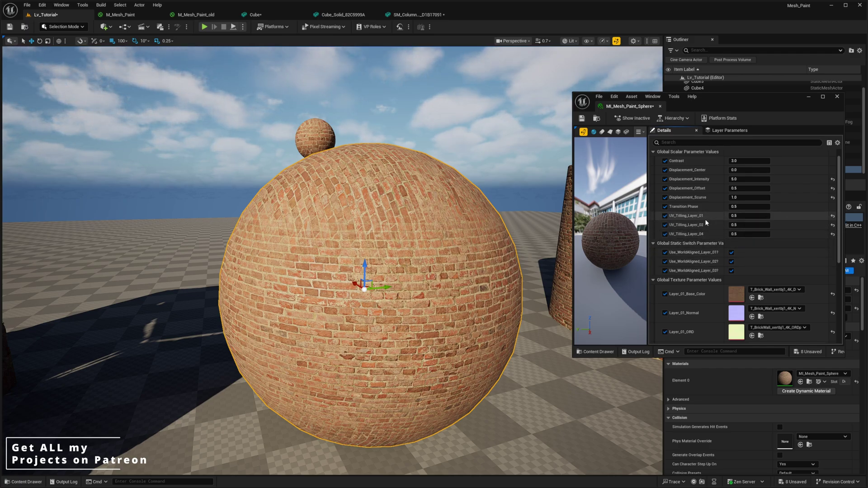
right_drag(470, 254, 434, 290)
right_drag(419, 113, 432, 149)
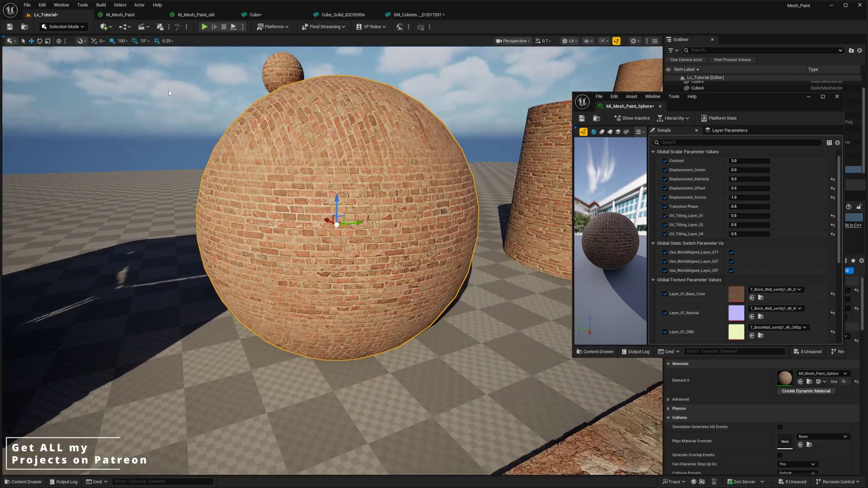
Step: Switch to Mesh Paint Mode and paint the large sphere's texture color with the Red channel
click(65, 27)
click(64, 59)
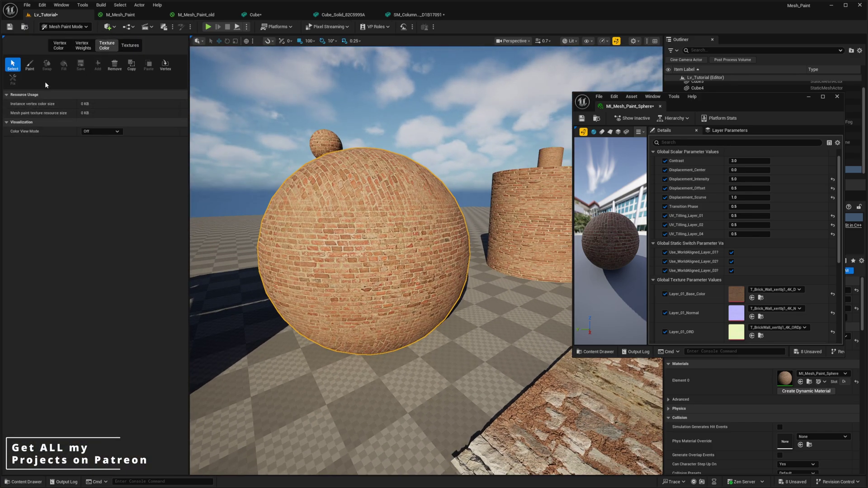
click(29, 64)
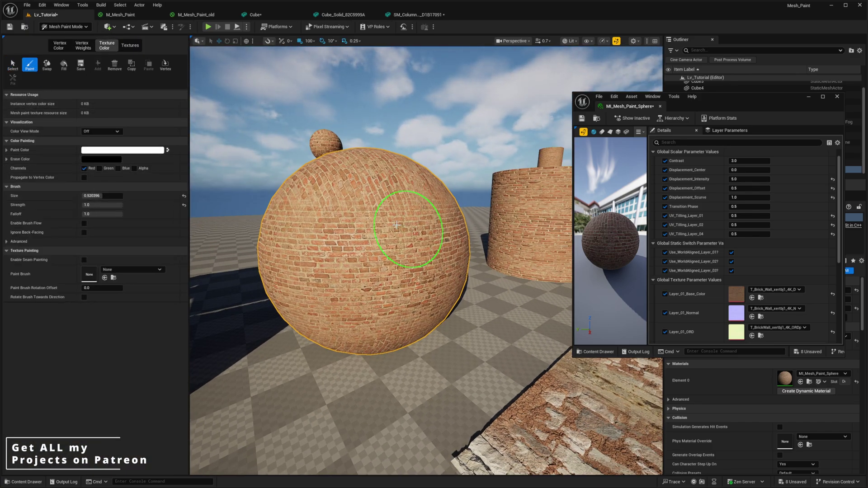
key(a)
right_drag(359, 243, 420, 235)
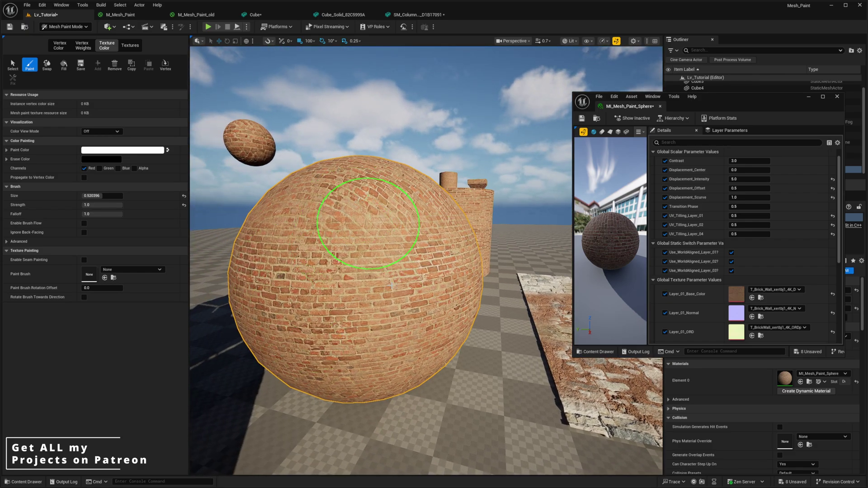
mouse_move(413, 336)
right_down()
mouse_move(416, 292)
mouse_move(396, 268)
mouse_move(368, 293)
right_up()
key(d)
key(e)
key(w)
key(d)
right_drag(330, 253, 407, 246)
key(a)
Step: Override the sphere's mesh paint texture resolution with 256 and run Fix on its paint texture
scroll(713, 458, down, 5)
scroll(715, 458, down, 4)
click(675, 435)
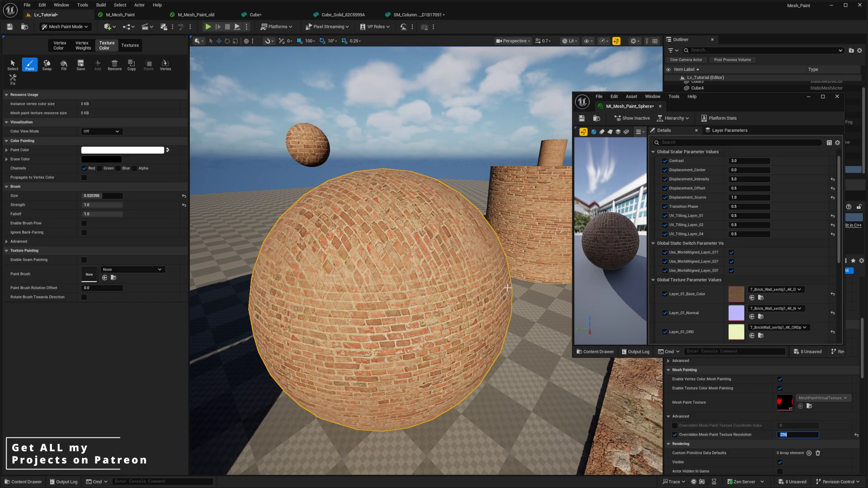
right_drag(512, 290, 470, 279)
click(13, 80)
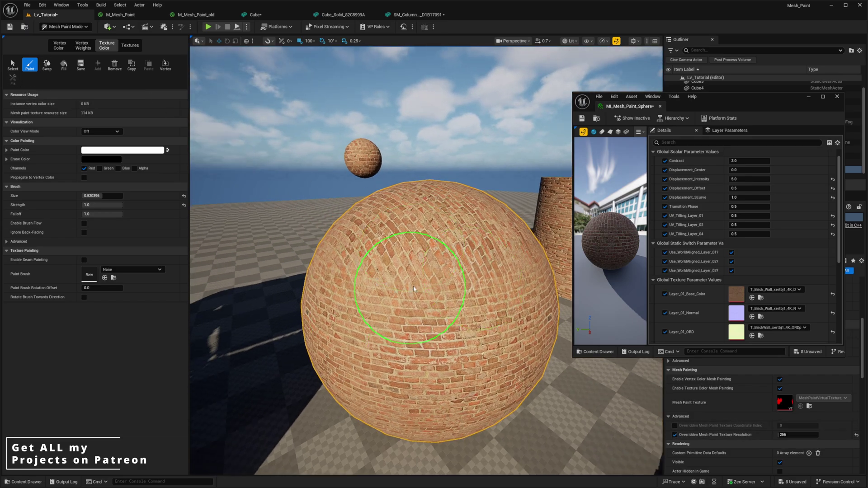
Step: Paint the sphere with only the Green channel, check the RGB Channels view and set Color View Mode back to Off
click(84, 168)
click(99, 168)
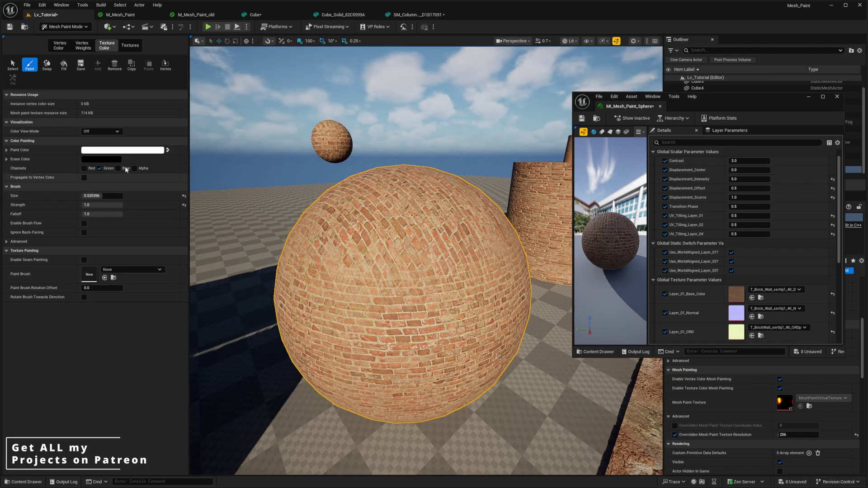
click(100, 131)
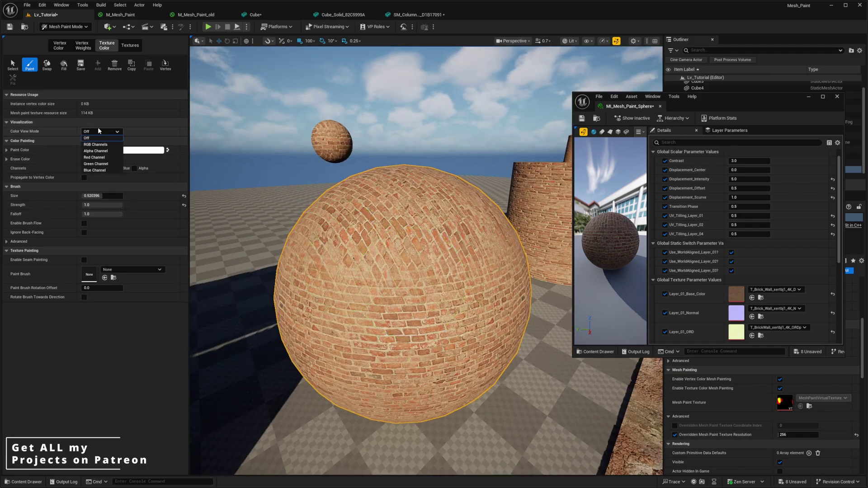
click(95, 144)
click(115, 132)
click(87, 138)
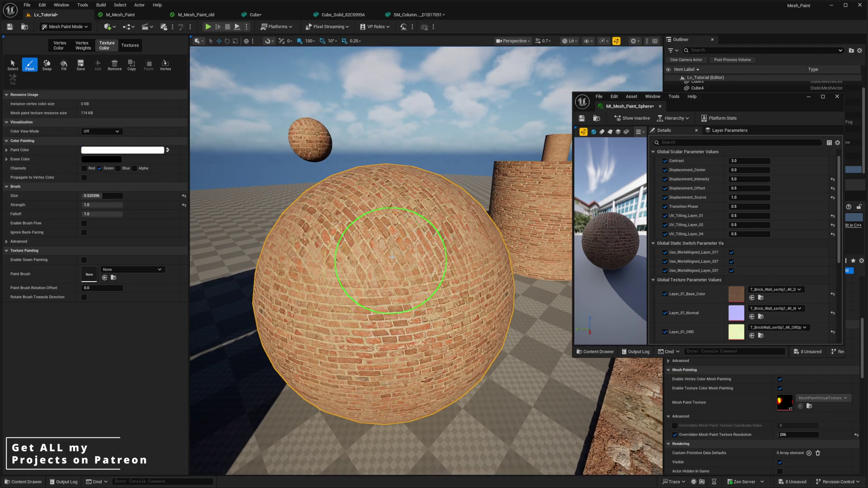
Step: Switch to Modeling Mode and show the UV tools for the selected sphere
key(shift+1)
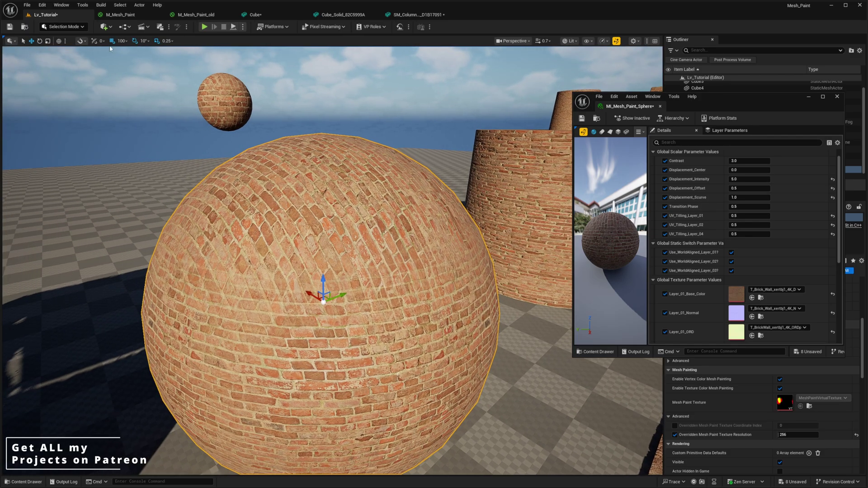
click(63, 27)
click(66, 68)
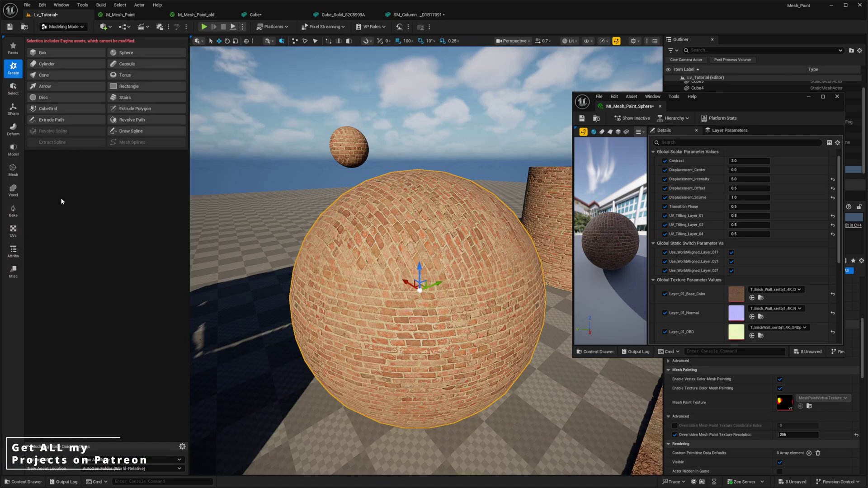
click(13, 231)
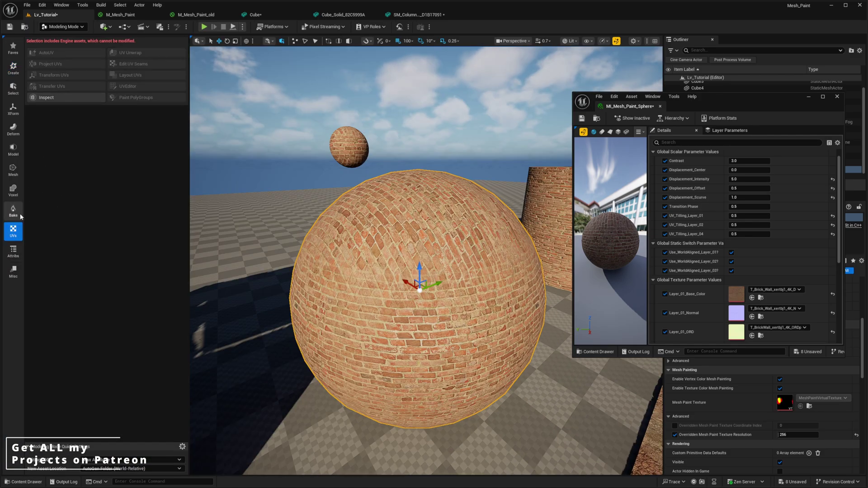
Step: Clear the MI_Mesh_Paint_Sphere window off the level view so the sphere's properties are accessible
key(s)
right_drag(420, 274, 430, 276)
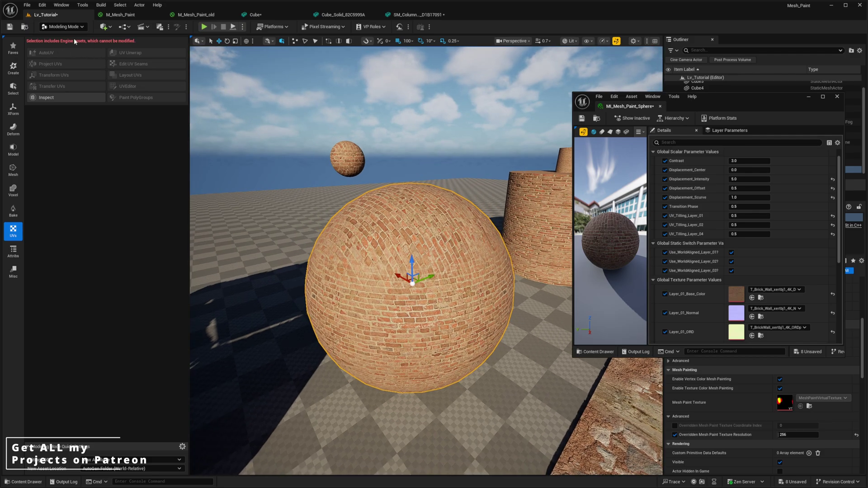
key(w)
mouse_move(407, 286)
right_down()
mouse_move(430, 284)
mouse_move(406, 286)
right_up()
key(s)
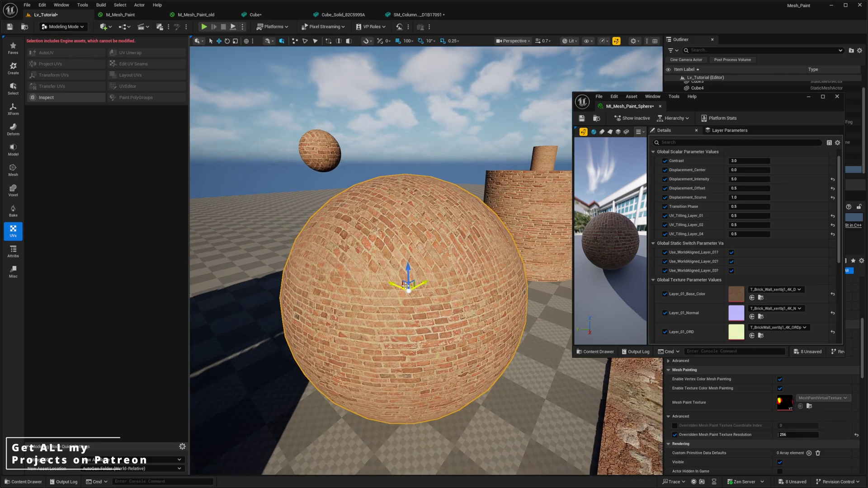
drag(706, 107, 850, 0)
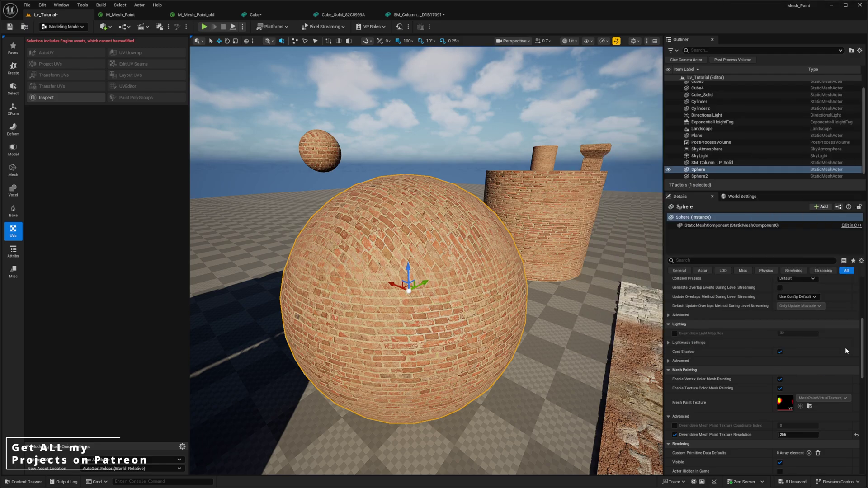
Step: Copy the engine's Sphere static mesh into the Mesh_Paint_Tutorial Static_Mesh folder
scroll(856, 341, up, 8)
right_click(789, 337)
click(737, 347)
right_drag(308, 404, 286, 398)
key(ctrl+space)
click(308, 404)
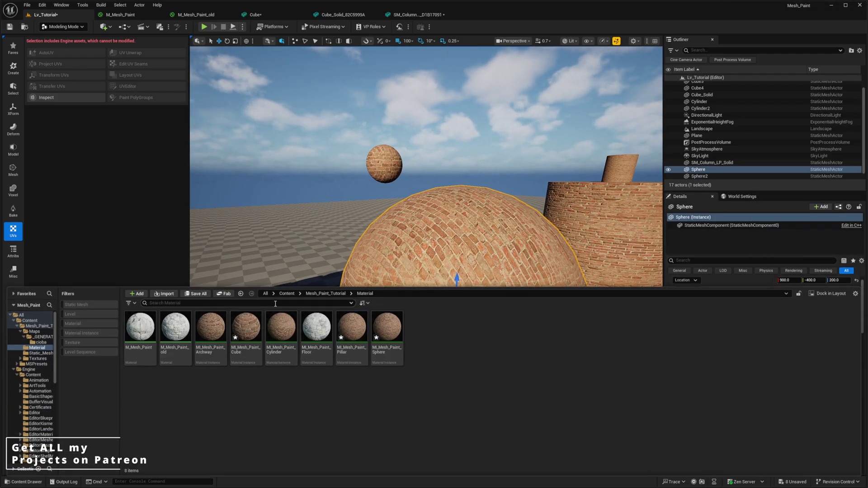
click(287, 293)
double_click(139, 327)
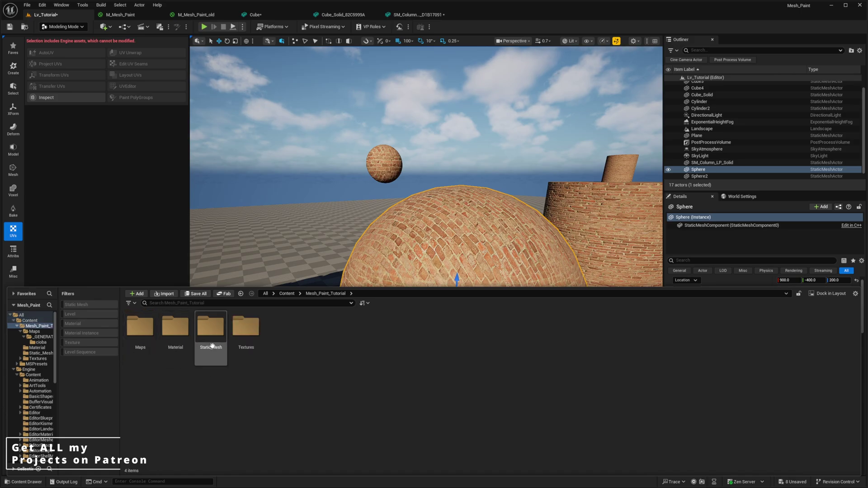
double_click(212, 335)
key(ctrl+v)
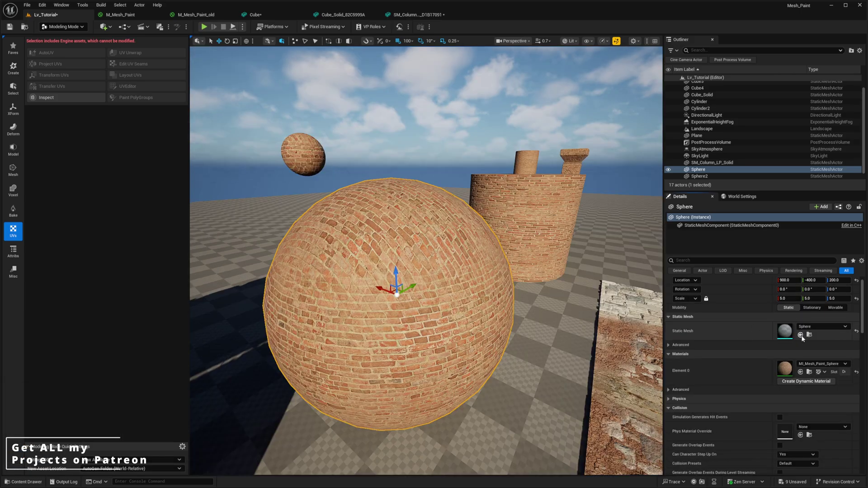
Step: Assign the copied Sphere mesh to the selected sphere, then enable Nanite support on that mesh and apply the changes
click(801, 335)
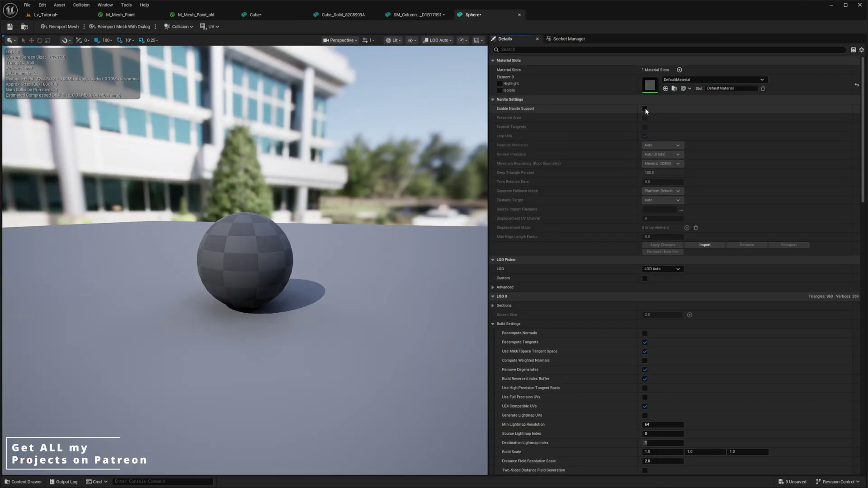
click(645, 108)
click(661, 245)
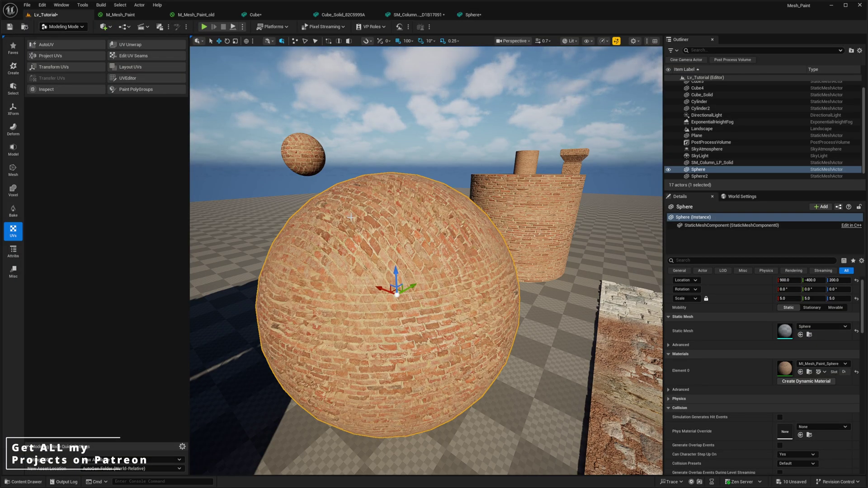
Step: Generate new UV 0 coordinates for the sphere with AutoUV using the Patch Builder method and accept the result
right_drag(351, 218, 340, 217)
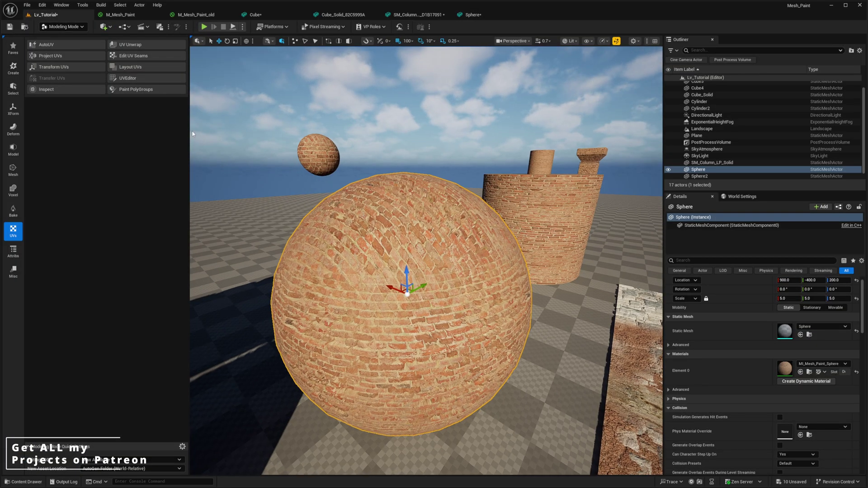
click(46, 45)
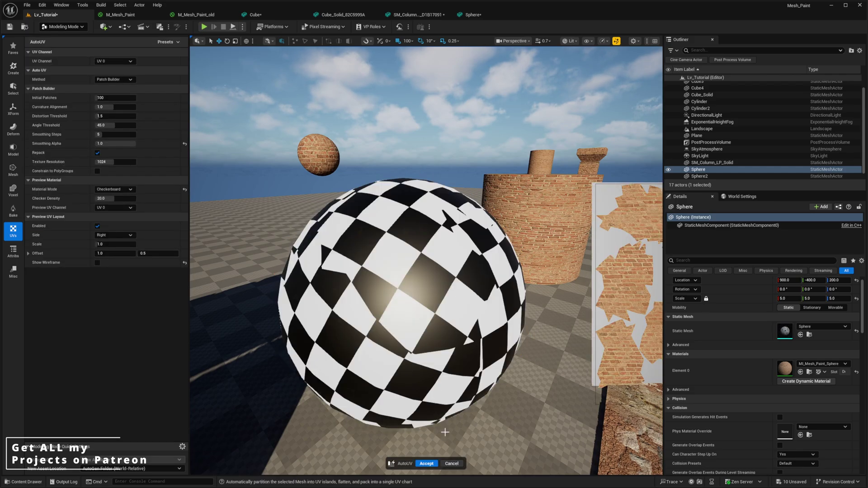
click(426, 469)
click(425, 465)
key(Escape)
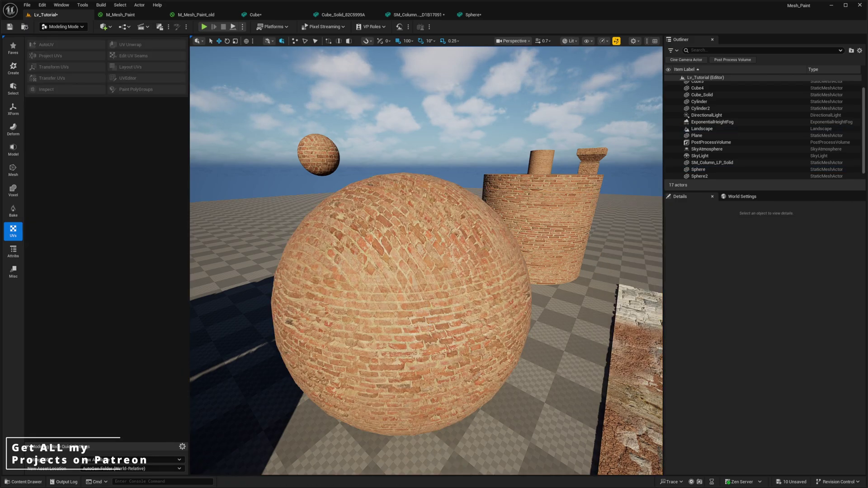
Step: Select the sphere in Mesh Paint Mode and paint broken brick areas across its surface in the Green channel
right_drag(436, 409, 414, 410)
right_drag(362, 235, 344, 233)
click(344, 233)
click(59, 26)
click(61, 66)
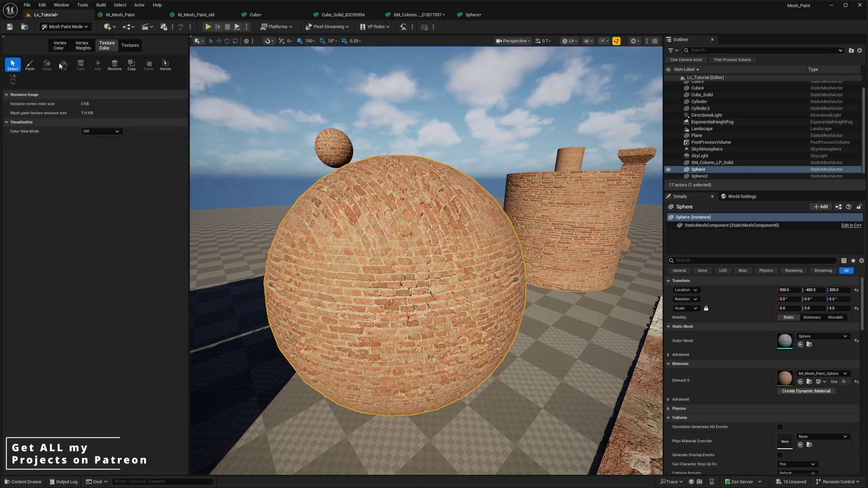
click(30, 65)
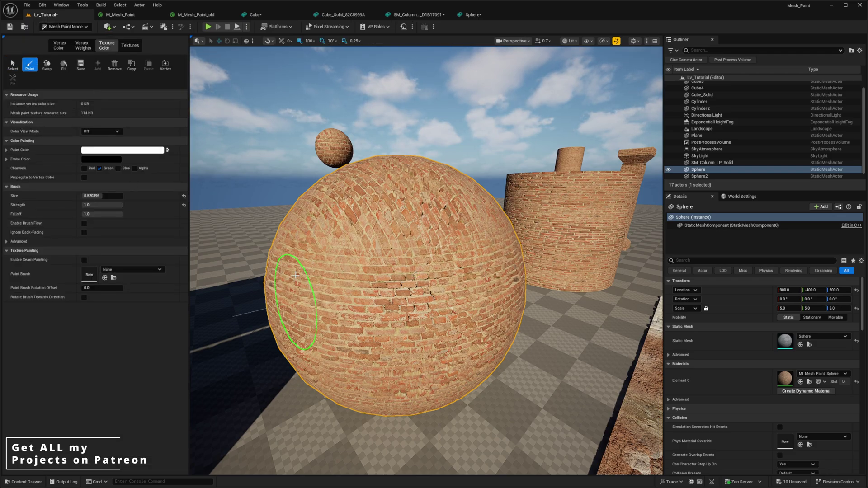
right_drag(389, 300, 389, 271)
drag(390, 271, 372, 198)
right_drag(372, 197, 372, 181)
mouse_move(372, 271)
mouse_down()
mouse_move(389, 201)
mouse_move(413, 348)
mouse_up()
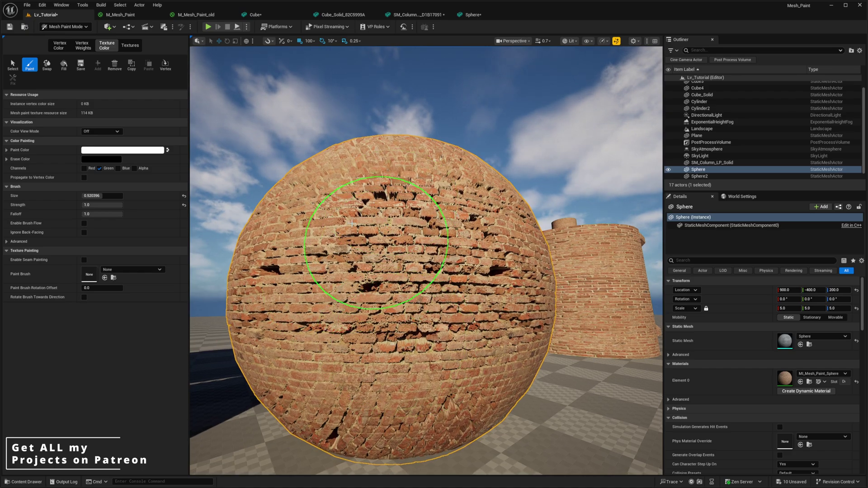
mouse_move(398, 194)
right_down()
mouse_move(314, 178)
mouse_move(338, 243)
right_up()
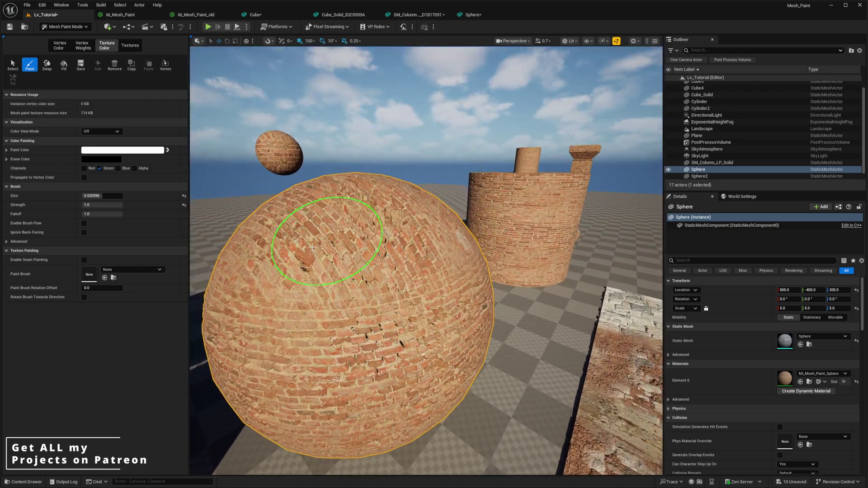
Step: Paint plaster patches around the sphere using only the Blue channel and check its mesh paint texture resolution override
mouse_move(400, 290)
right_down()
mouse_move(373, 296)
mouse_move(403, 292)
right_up()
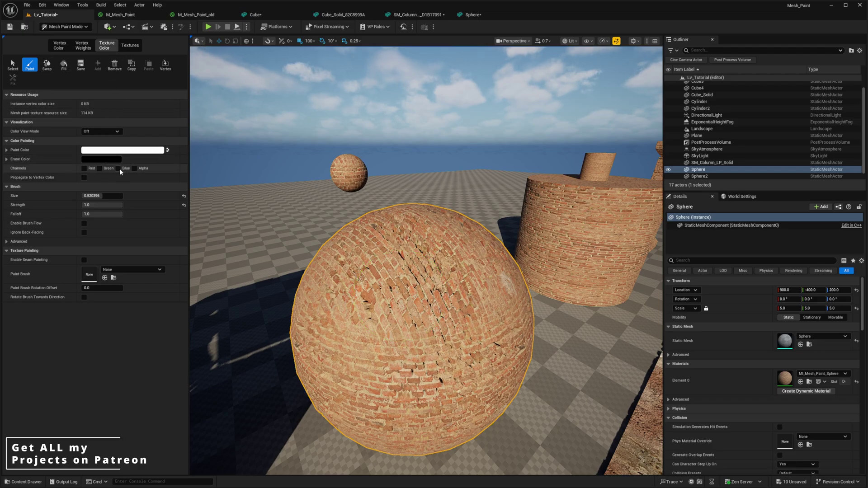
mouse_move(421, 289)
mouse_down()
mouse_move(465, 320)
mouse_move(455, 349)
mouse_move(461, 341)
mouse_up()
mouse_move(461, 342)
right_down()
mouse_move(463, 330)
mouse_move(272, 213)
right_up()
mouse_move(271, 213)
mouse_down()
mouse_move(368, 310)
mouse_move(244, 289)
mouse_up()
right_drag(244, 290, 435, 261)
drag(435, 262, 407, 272)
mouse_move(407, 271)
right_down()
mouse_move(465, 300)
mouse_move(452, 308)
right_up()
drag(452, 307, 353, 342)
right_drag(353, 342, 361, 357)
scroll(786, 424, down, 10)
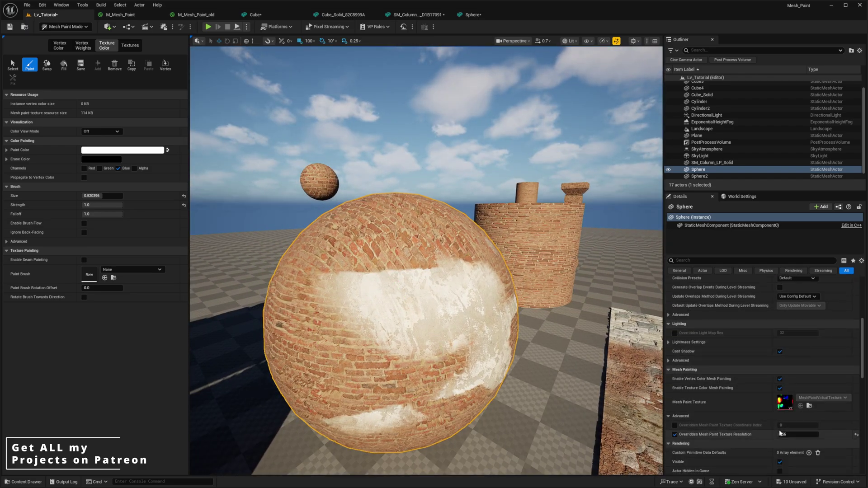
mouse_move(378, 253)
right_down()
mouse_move(385, 266)
mouse_move(378, 268)
right_up()
right_drag(358, 340, 321, 322)
right_drag(202, 353, 407, 358)
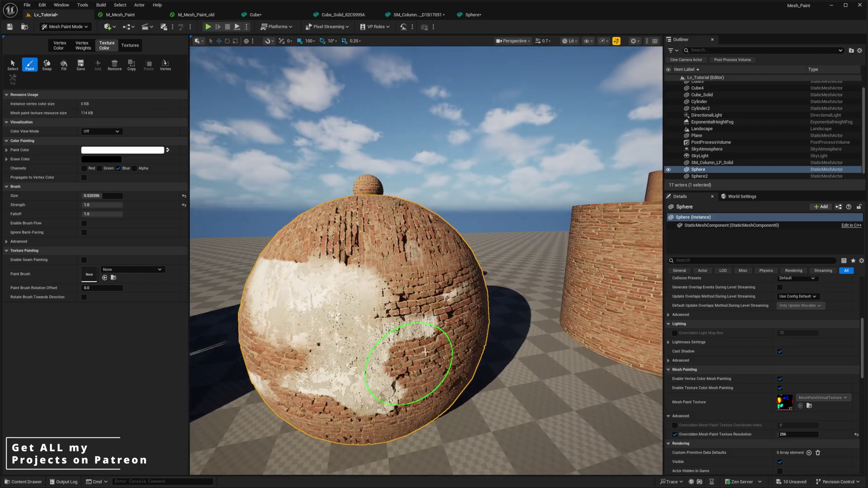
mouse_move(398, 252)
right_down()
mouse_move(388, 271)
mouse_move(367, 263)
mouse_move(409, 267)
mouse_move(403, 293)
right_up()
Step: Compare the Sphere mesh's UV Channel 0 and UV Channel 1 layouts in the static mesh editor
click(475, 15)
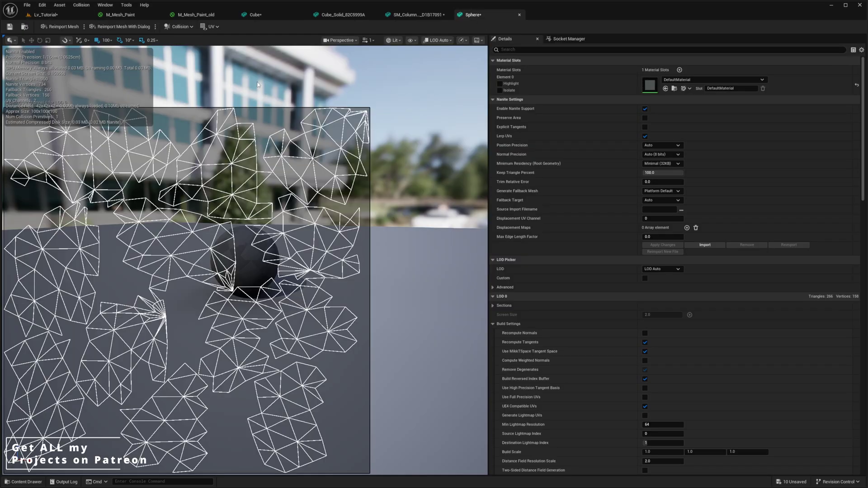
click(211, 26)
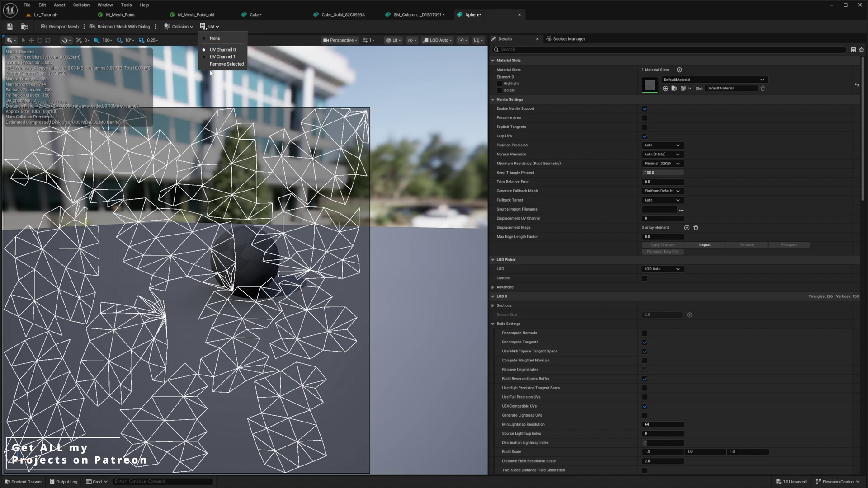
click(209, 50)
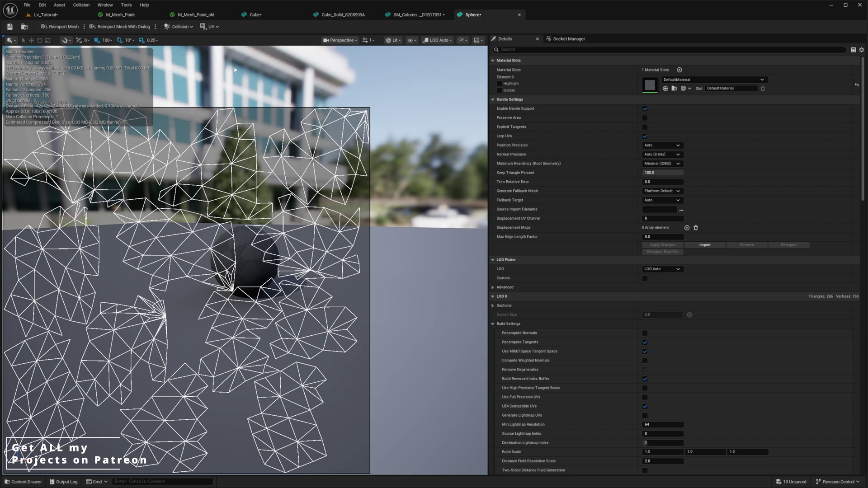
click(210, 27)
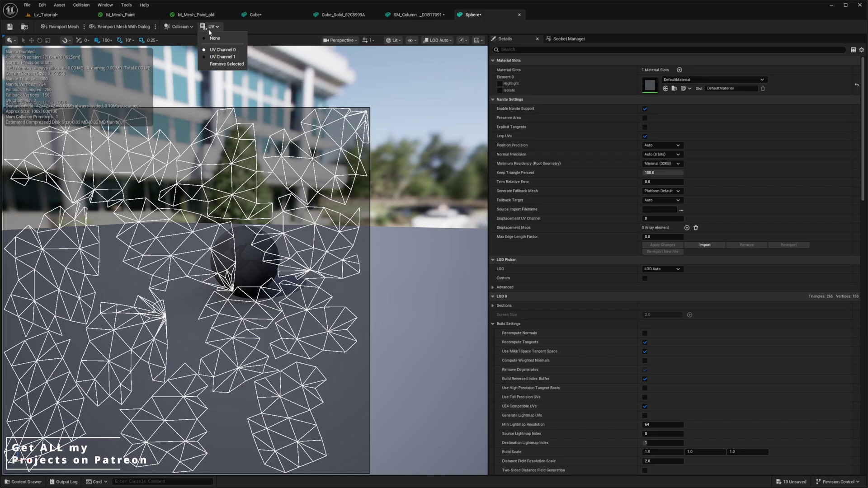
click(224, 57)
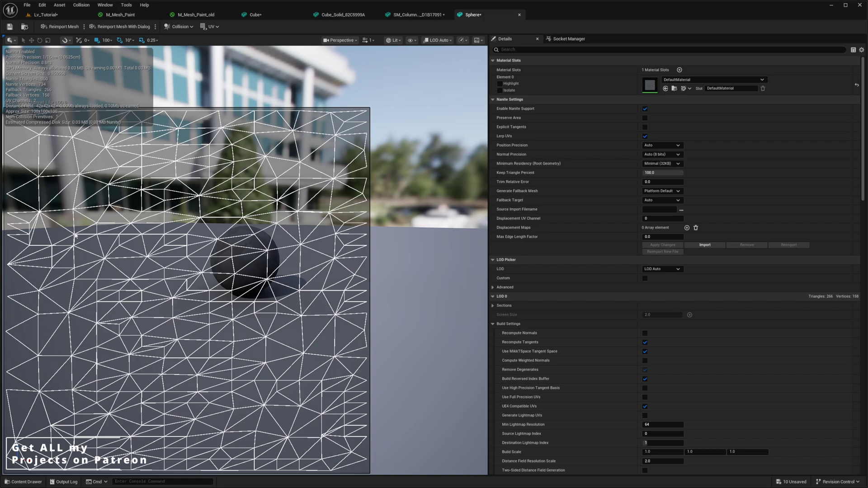
click(211, 27)
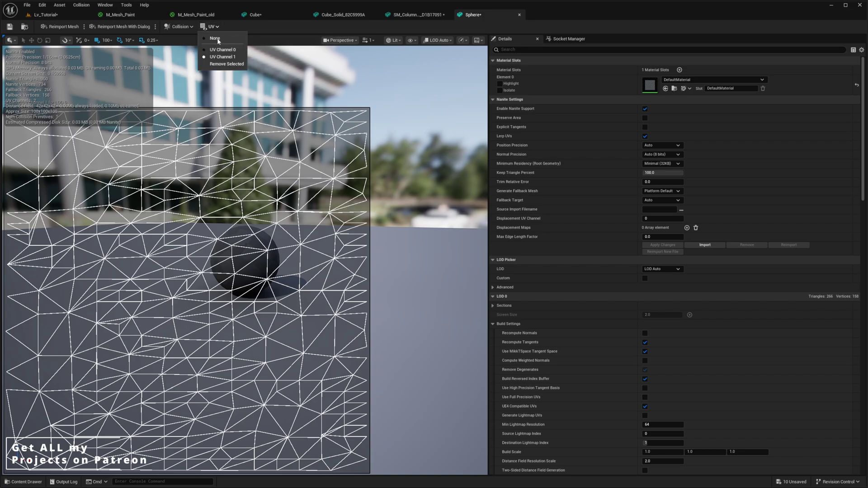
click(218, 52)
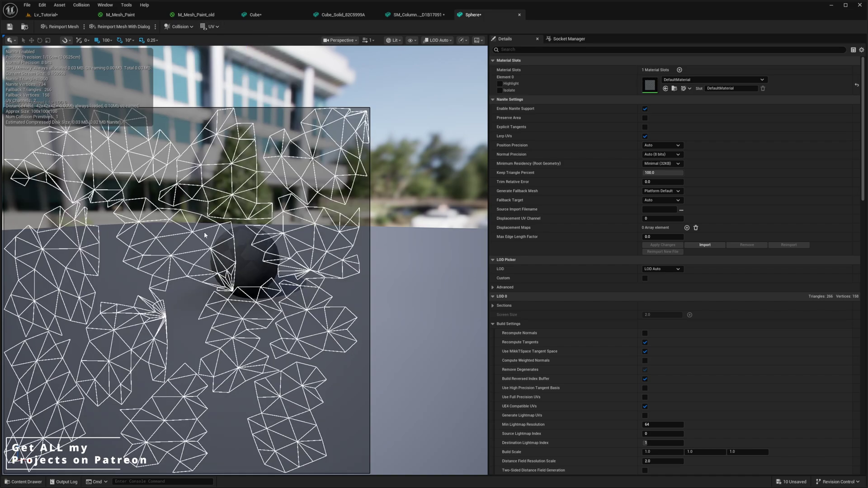
Step: In M_Mesh_Paint, set the UVs index of the mesh paint Texture Sample to 0 and apply the material changes
click(109, 17)
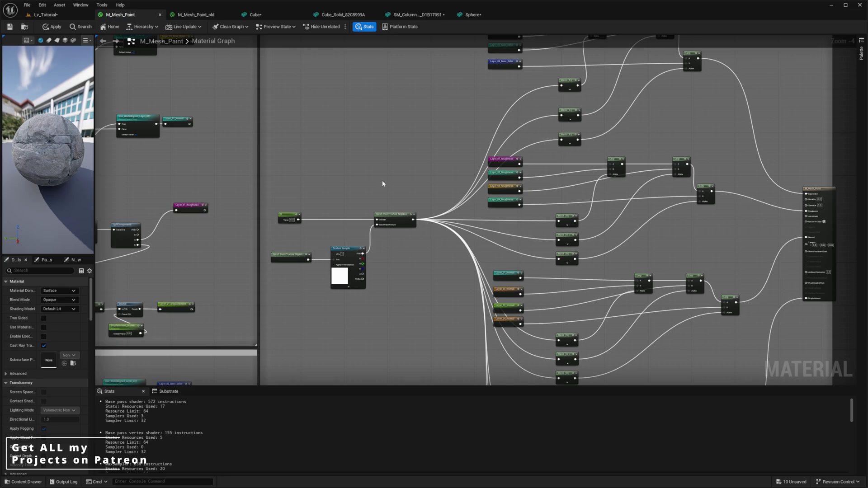
scroll(452, 179, down, 4)
right_drag(378, 177, 572, 237)
scroll(572, 237, up, 3)
drag(540, 106, 349, 283)
click(349, 282)
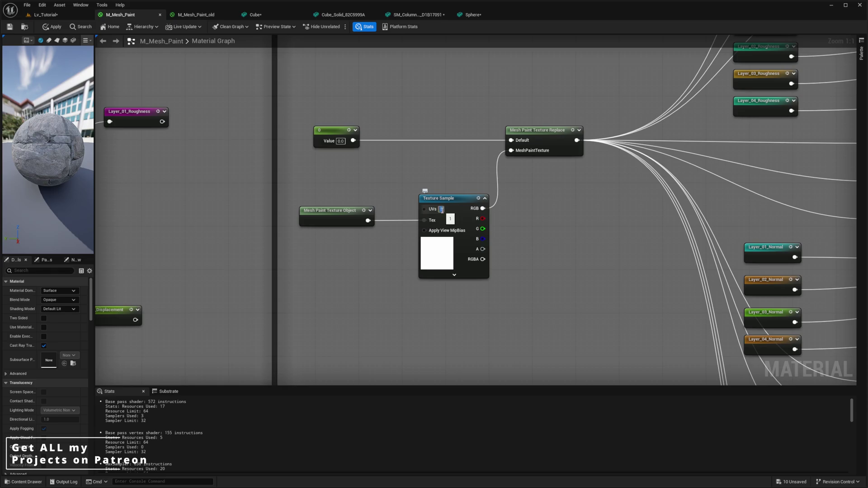
click(445, 213)
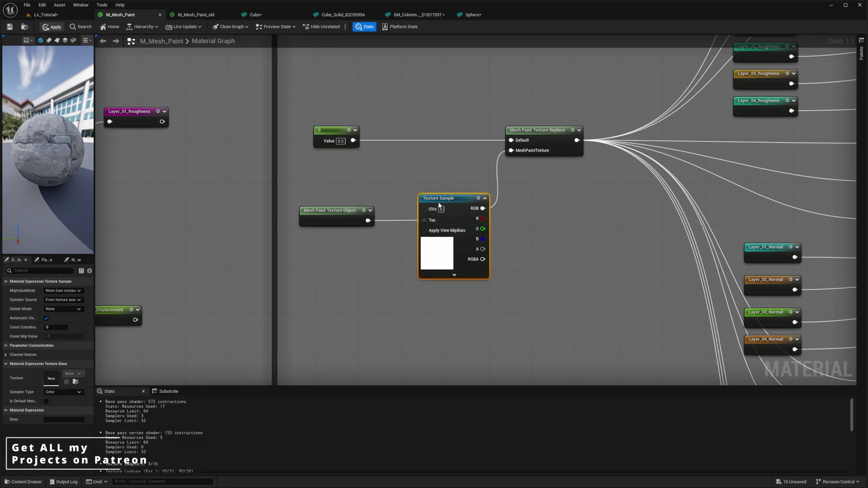
key(ctrl+s)
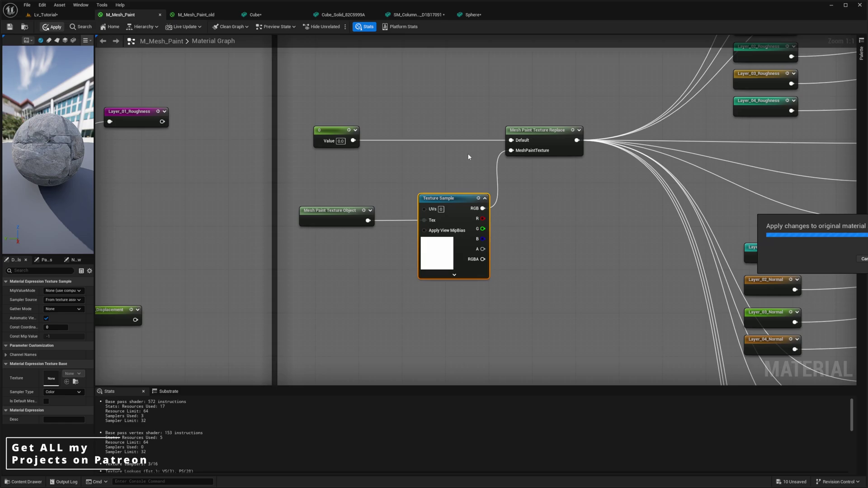
Step: Return to the Lv_Tutorial level and clear the plaster from the sphere with the Paint tool in the Blue channel
click(68, 12)
key(s)
mouse_move(494, 188)
right_down()
mouse_move(470, 223)
mouse_move(442, 237)
mouse_move(472, 209)
right_up()
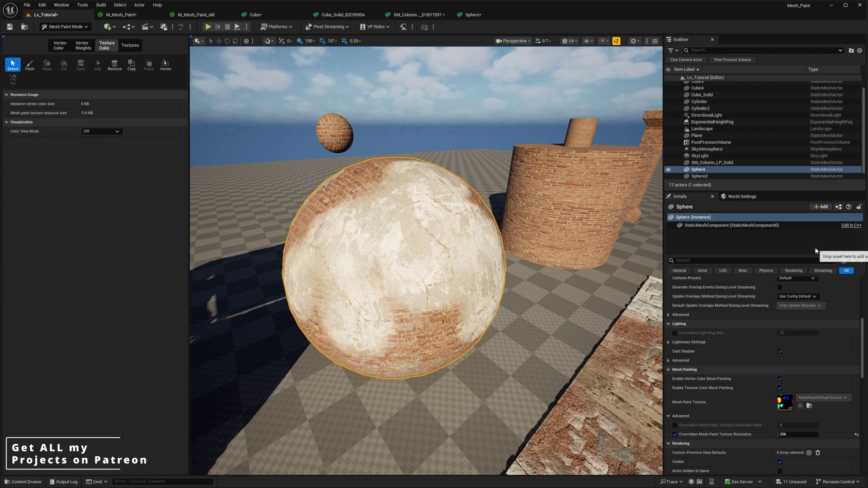
right_drag(339, 294, 317, 288)
click(29, 65)
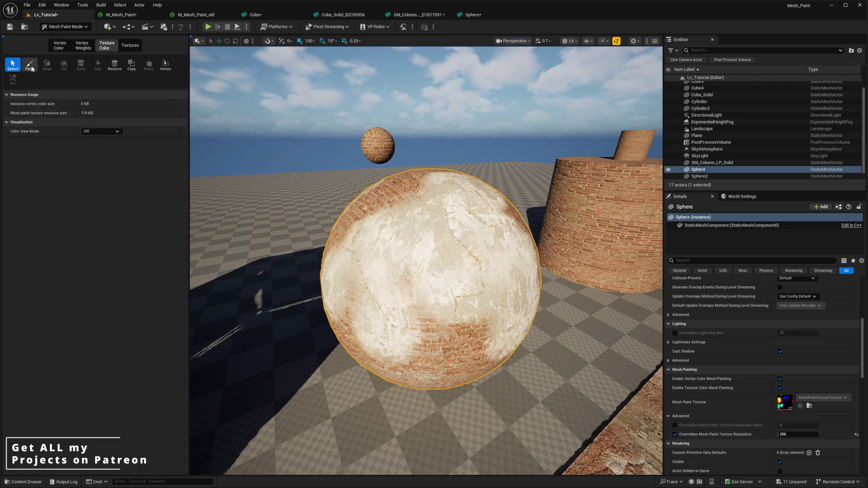
click(104, 169)
right_drag(430, 332, 456, 331)
click(99, 168)
mouse_move(407, 253)
mouse_down()
mouse_move(359, 345)
mouse_move(423, 271)
mouse_move(436, 283)
mouse_move(498, 280)
mouse_move(456, 199)
mouse_move(368, 291)
mouse_move(311, 252)
mouse_move(407, 368)
mouse_move(358, 237)
mouse_up()
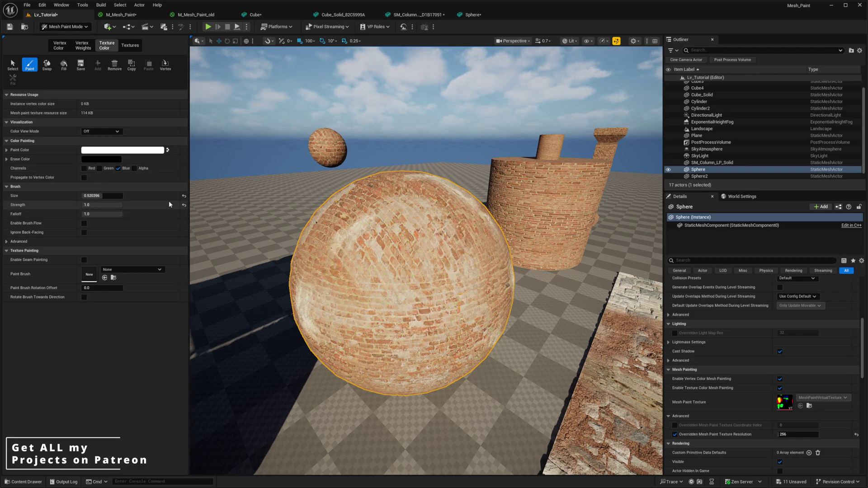
Step: Toggle the Red channel for painting and brush over several sides of the sphere
click(84, 169)
right_drag(407, 255, 335, 273)
mouse_move(335, 273)
mouse_down()
mouse_move(345, 306)
mouse_move(412, 271)
mouse_up()
right_drag(412, 271, 442, 257)
mouse_move(442, 257)
mouse_down()
mouse_move(394, 219)
mouse_move(368, 229)
mouse_up()
mouse_move(368, 229)
right_down()
mouse_move(439, 250)
mouse_move(368, 233)
mouse_move(348, 281)
mouse_move(331, 277)
right_up()
drag(331, 277, 396, 345)
right_drag(395, 345, 491, 335)
Step: Switch to Selection Mode, select the large brick cylinder and open its MI_Mesh_Paint_Cylinder material instance
key(shift+1)
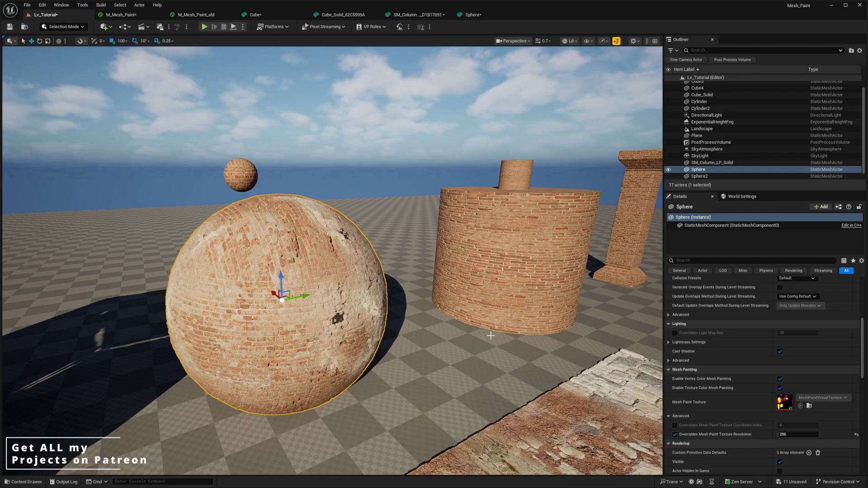
click(490, 335)
key(f)
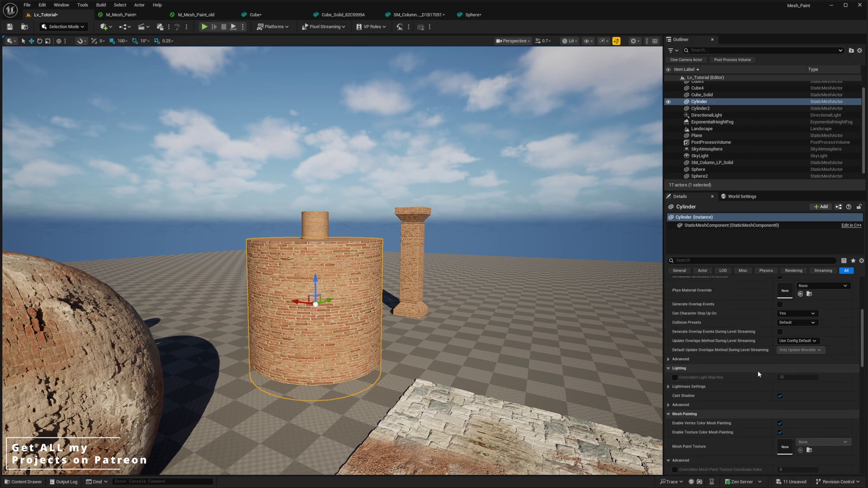
scroll(758, 370, up, 4)
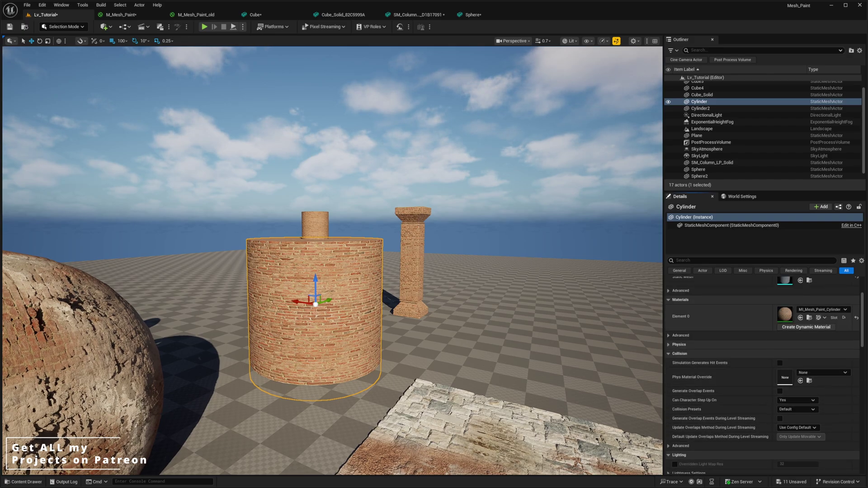
double_click(784, 314)
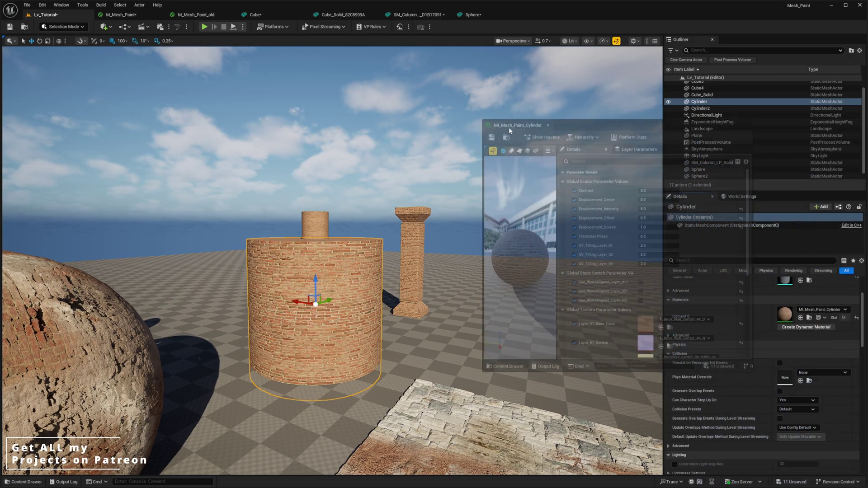
Step: Enable Use_WorldAligned for Layers 01, 02 and 03 in MI_Mesh_Paint_Cylinder and set UV_Tiling_Layer_01 to 0.5
key(w)
right_drag(434, 335, 422, 342)
click(635, 290)
click(635, 299)
click(635, 308)
drag(649, 252, 652, 253)
click(648, 253)
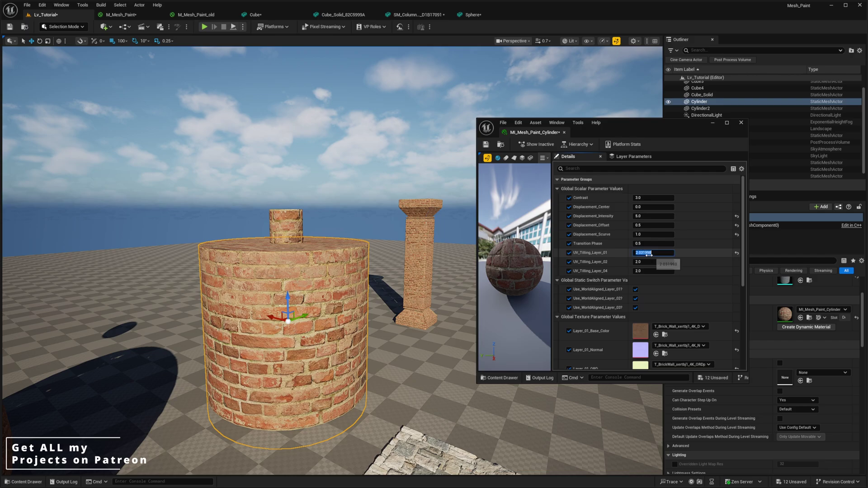
key(Return)
Step: Examine the cylinder's brick tiling up close and bring the brick archway into view
right_drag(362, 254, 190, 303)
click(374, 276)
right_drag(288, 260, 420, 235)
click(285, 259)
click(288, 260)
right_drag(288, 260, 98, 225)
key(w)
scroll(288, 260, up, 2)
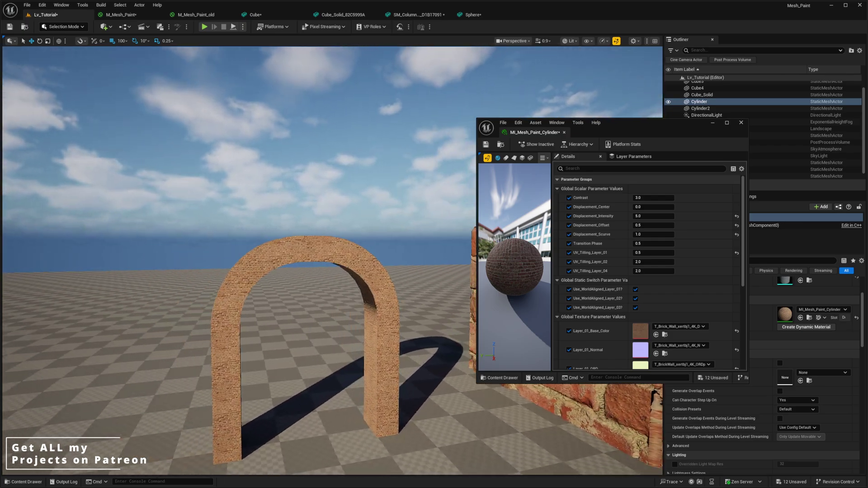
Step: Select the brick archway and examine its brick tiling from several angles
click(288, 260)
right_drag(289, 260, 323, 258)
key(q)
key(e)
key(s)
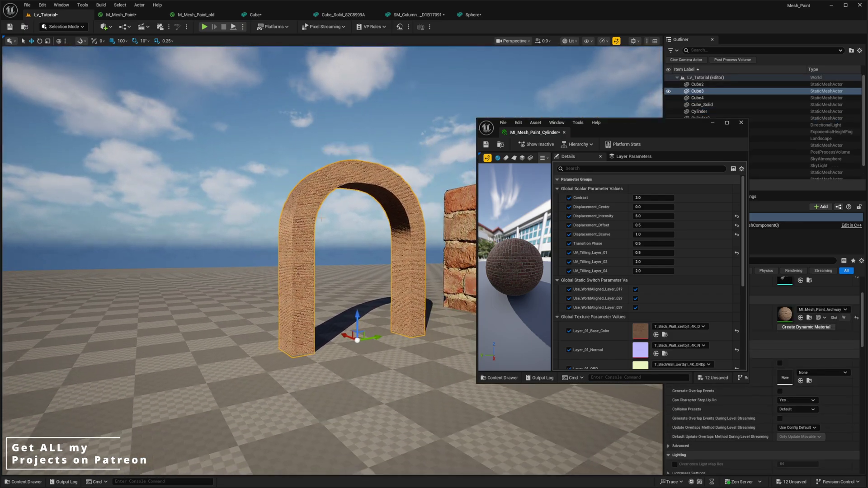
right_drag(422, 291, 480, 289)
click(357, 217)
key(e)
right_drag(357, 217, 319, 229)
click(275, 193)
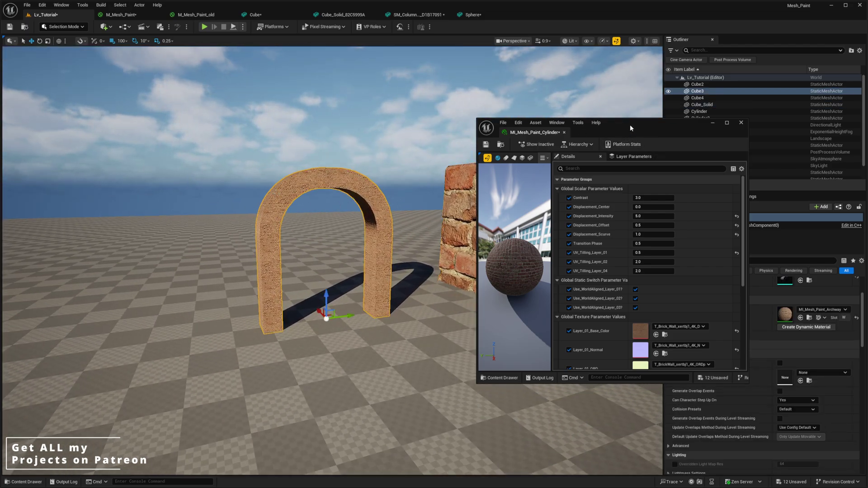
Step: Close the MI_Mesh_Paint_Cylinder material instance window and bring the small brick cubes beyond the archway into view
click(741, 123)
right_drag(529, 212, 522, 213)
key(w)
right_drag(330, 254, 289, 301)
key(w)
click(334, 257)
key(w)
click(401, 283)
click(330, 209)
right_drag(330, 208, 330, 208)
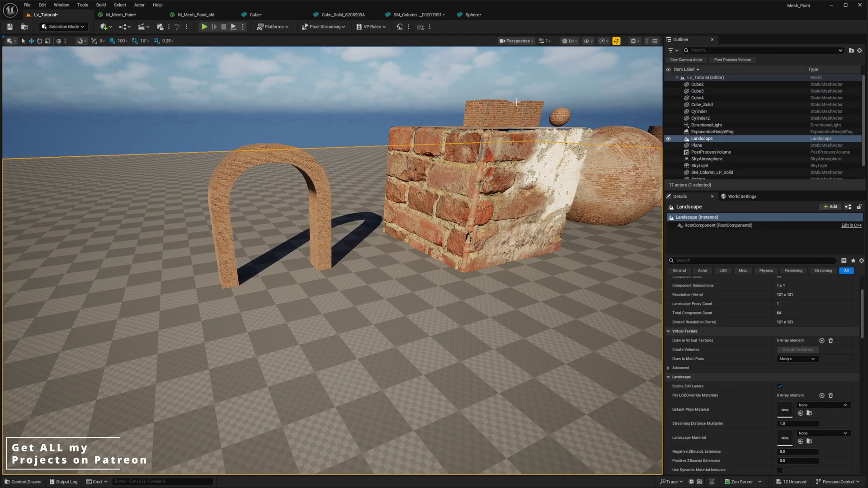
Step: Select the small brick cube Cube2 and move it to open ground away from the archway, at location 900, -3500, 100
click(490, 104)
right_drag(490, 104, 490, 153)
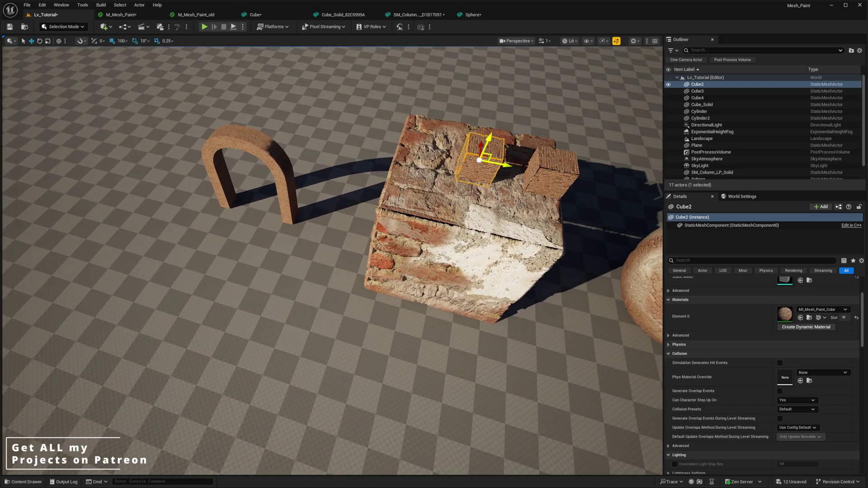
drag(479, 160, 205, 261)
right_drag(174, 315, 171, 315)
drag(145, 282, 48, 116)
key(w)
right_drag(48, 116, 49, 72)
key(a)
scroll(50, 71, down, 1)
scroll(788, 371, up, 3)
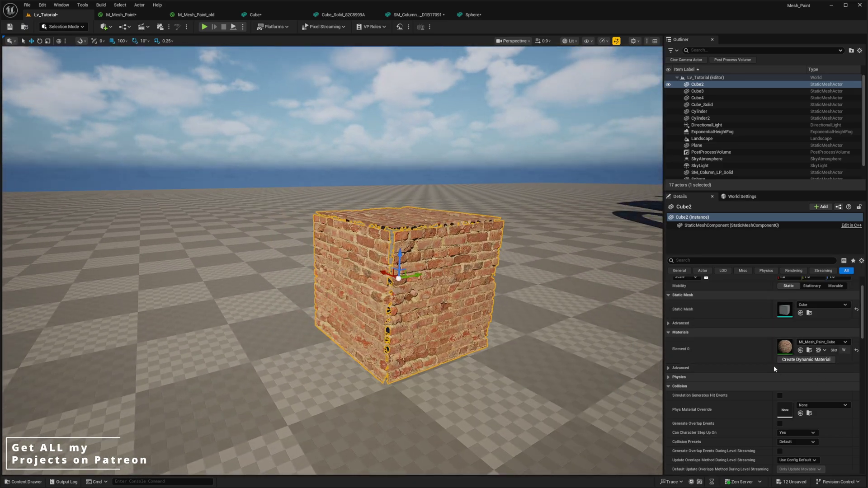
right_drag(460, 274, 189, 222)
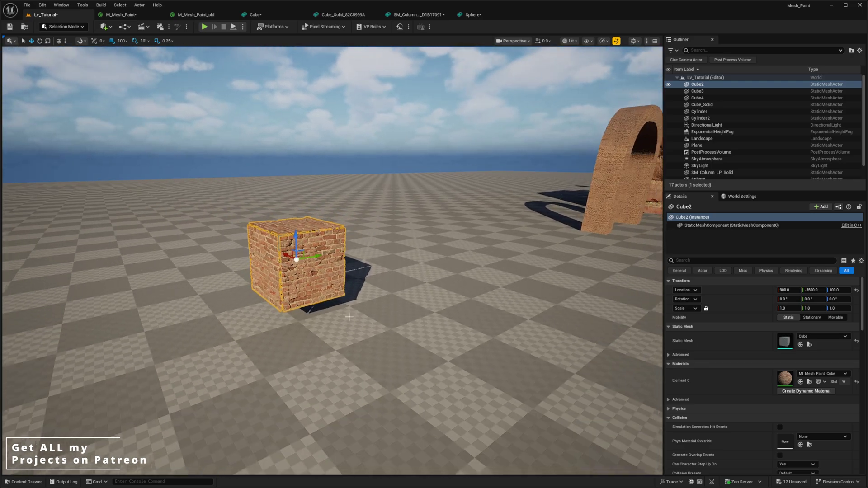
Step: Stretch Cube2 vertically to a Z scale of 6.5 and raise it to a Z location of 300
right_drag(298, 260, 267, 258)
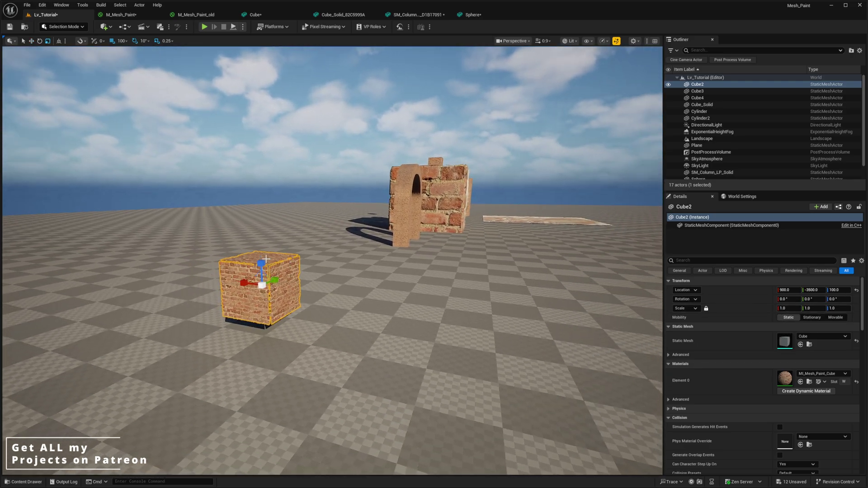
drag(262, 262, 262, 199)
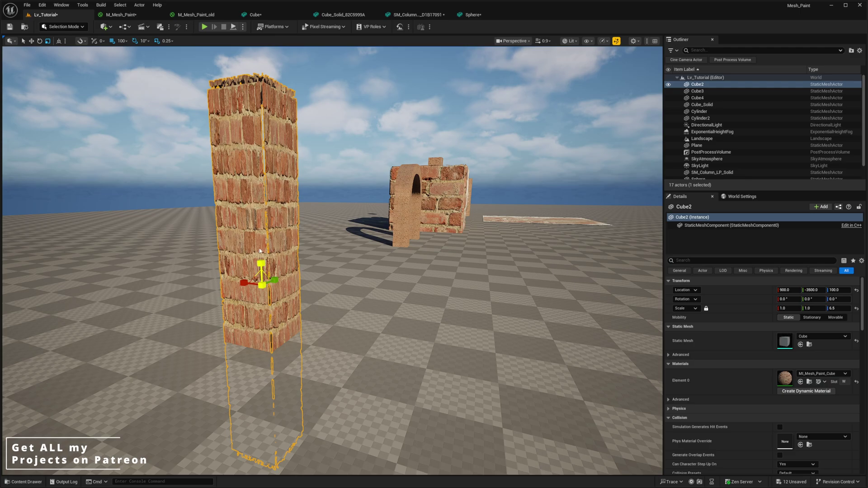
right_drag(386, 362, 375, 354)
key(w)
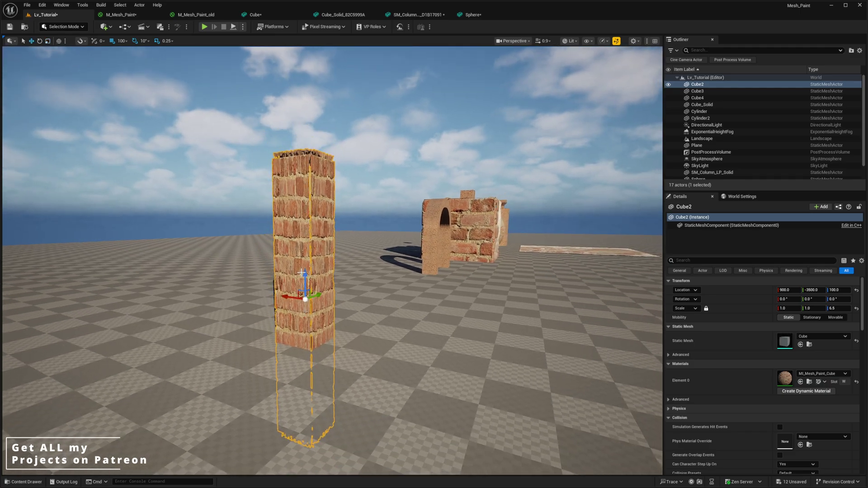
drag(302, 248, 304, 200)
right_drag(304, 200, 326, 235)
right_drag(343, 276, 343, 278)
key(a)
drag(337, 267, 359, 268)
key(ctrl+z)
Step: Examine the brick tiling and stretching on the tall pillar from several sides
right_drag(329, 291, 190, 260)
key(d)
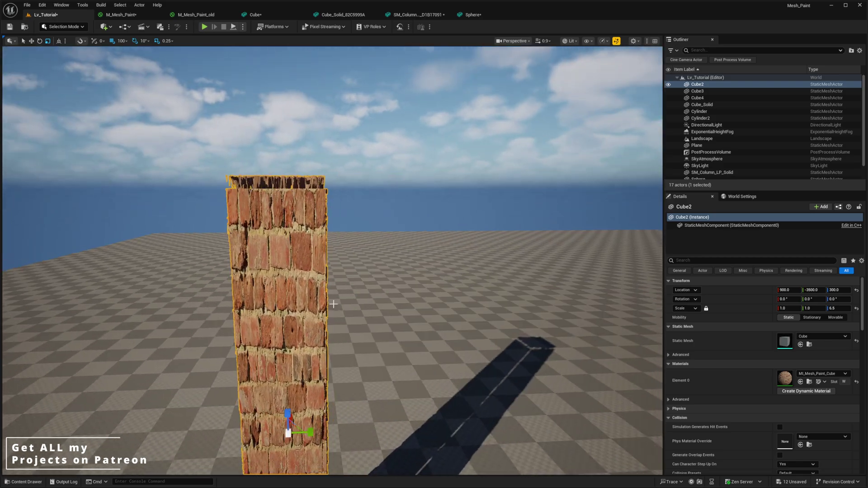
right_drag(298, 248, 362, 278)
key(a)
key(s)
right_drag(303, 252, 289, 179)
key(w)
key(s)
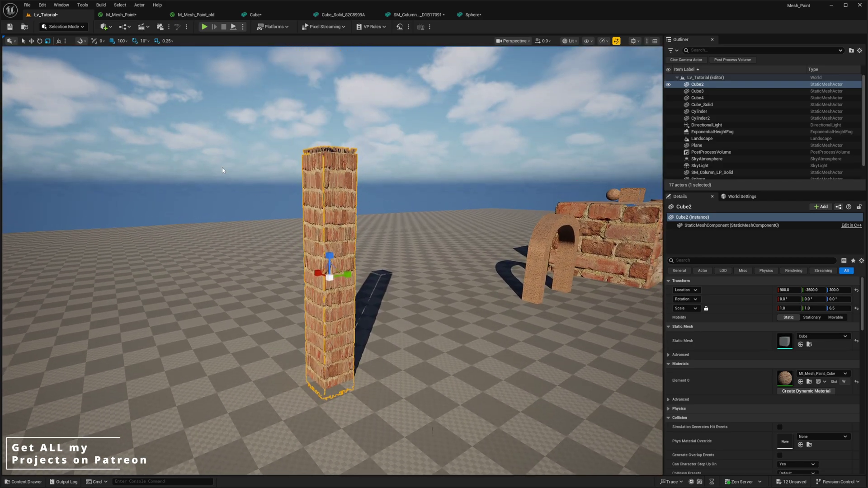
key(w)
right_drag(363, 261, 295, 272)
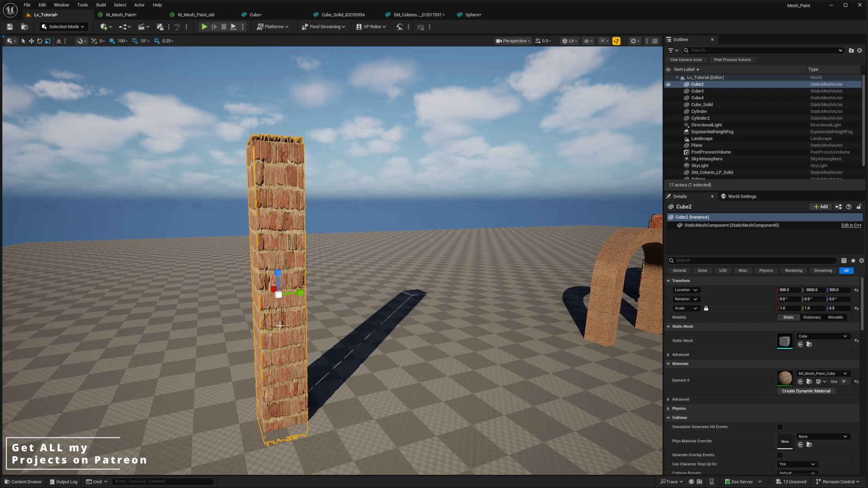
right_drag(278, 312, 262, 312)
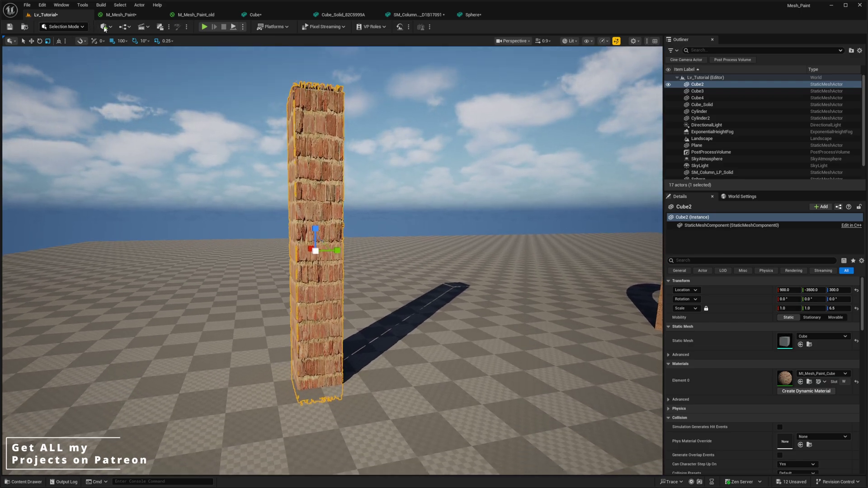
Step: Switch to Modeling Mode and use Edit Pivot to move the pillar's pivot down to its base at Z 0
click(83, 27)
click(64, 64)
click(14, 109)
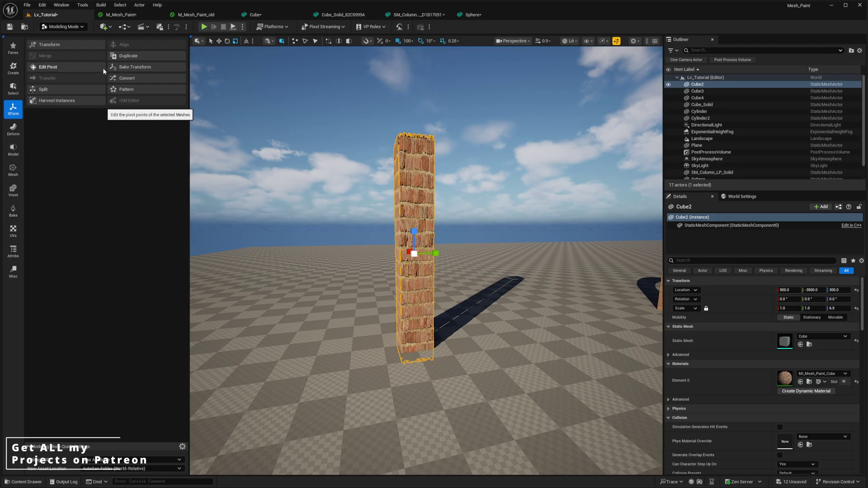
click(63, 66)
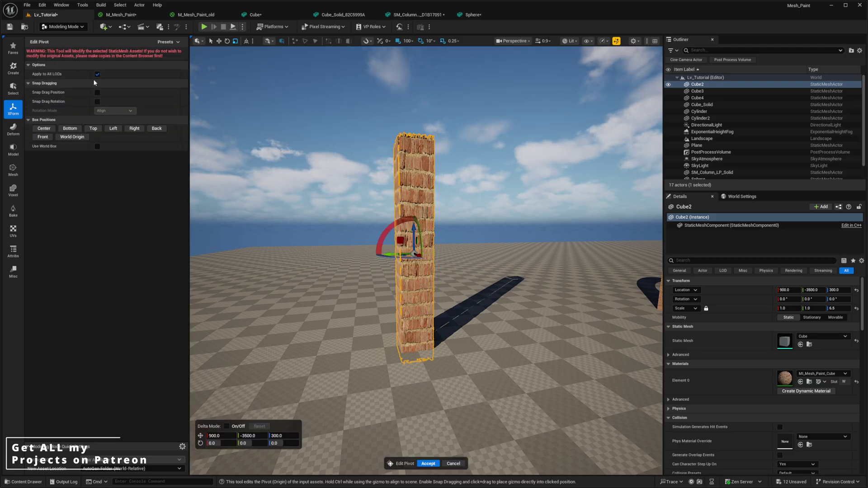
drag(414, 226, 423, 326)
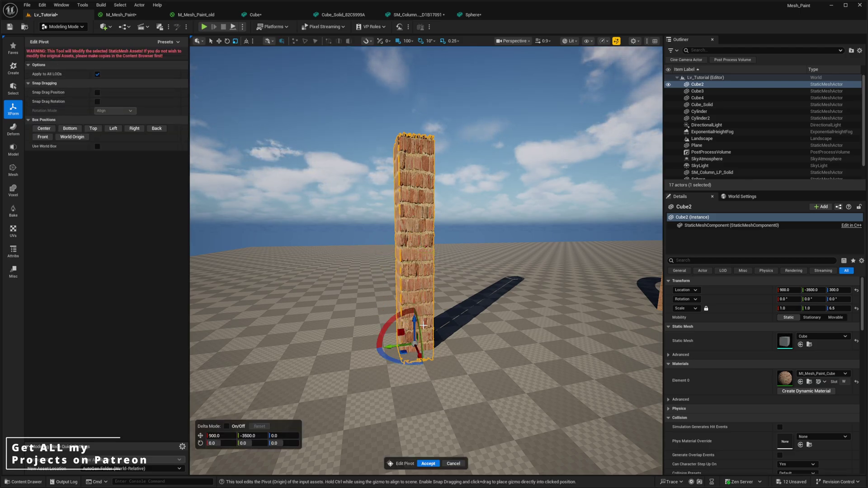
click(430, 464)
mouse_move(234, 198)
right_down()
mouse_move(271, 197)
mouse_move(234, 198)
right_up()
key(s)
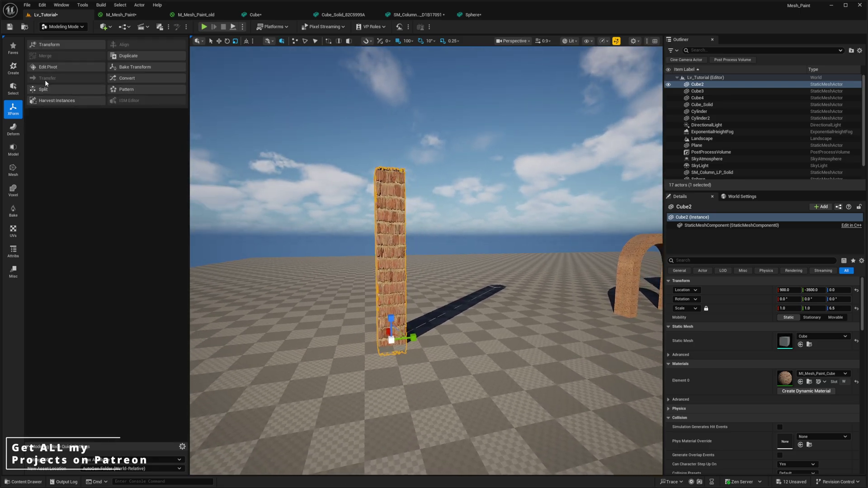
click(12, 133)
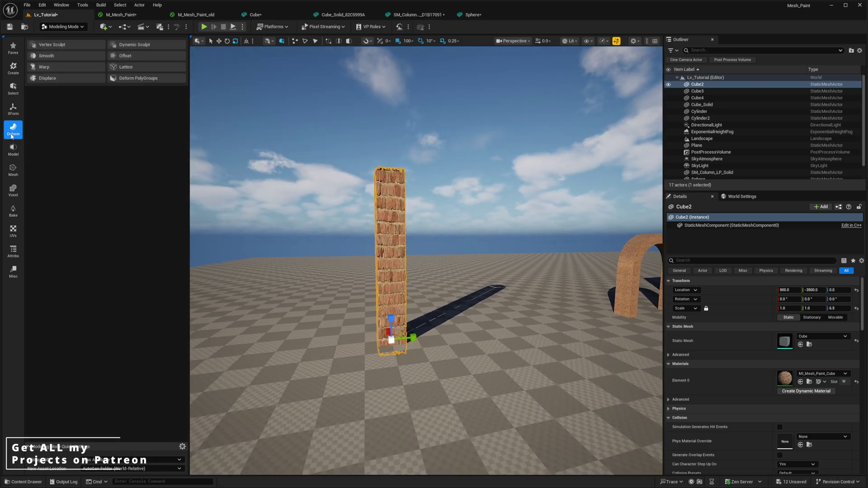
click(47, 68)
key(w)
mouse_move(375, 344)
right_down()
mouse_move(357, 345)
mouse_move(374, 344)
right_up()
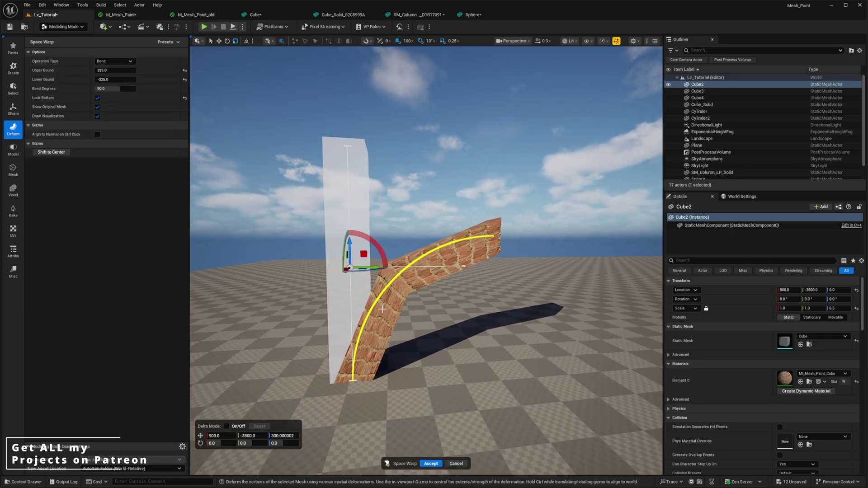
right_drag(443, 262, 457, 344)
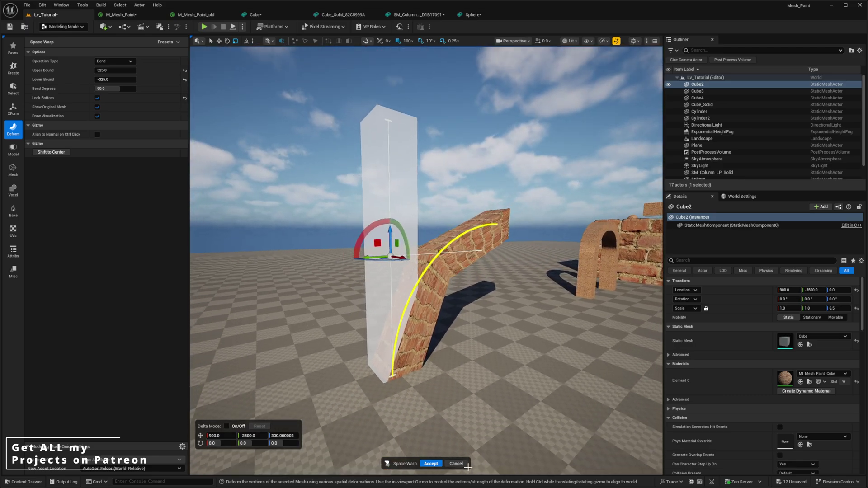
click(466, 465)
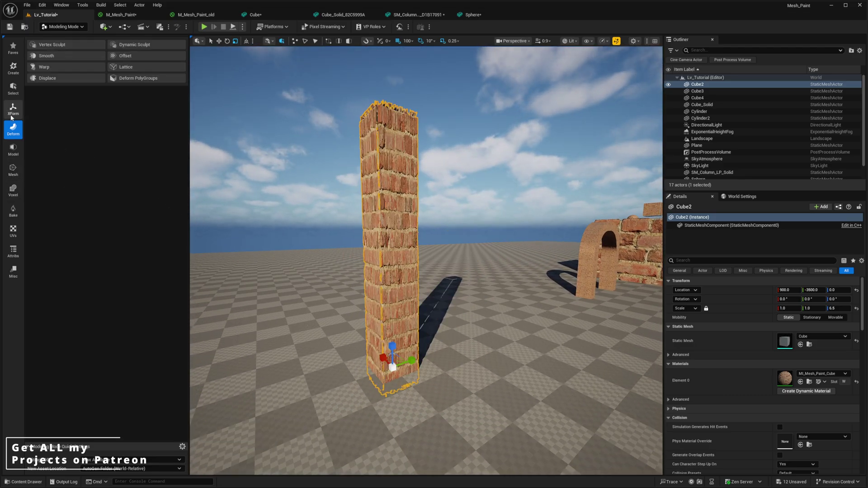
Step: Remesh the pillar with a target triangle count of 5000
click(14, 171)
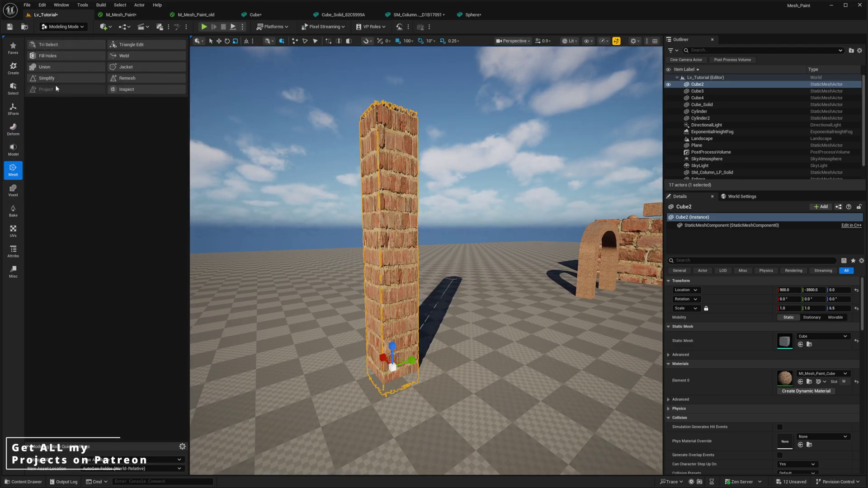
click(126, 79)
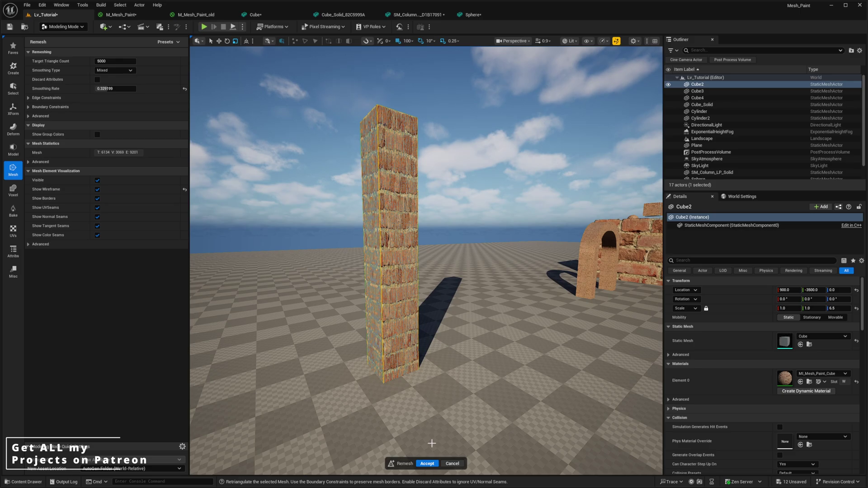
click(427, 463)
right_drag(191, 138, 191, 138)
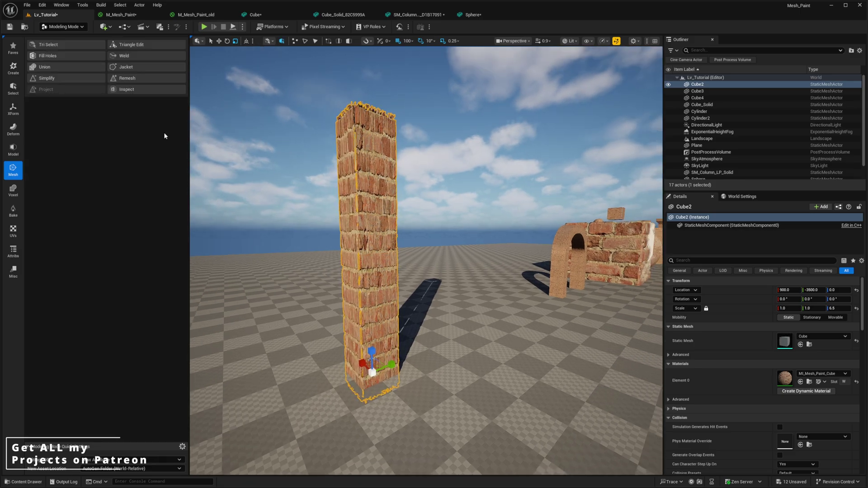
Step: Warp the pillar with a 90-degree Bend and a Lower Bound of -50, so only its upper part curves over
click(13, 129)
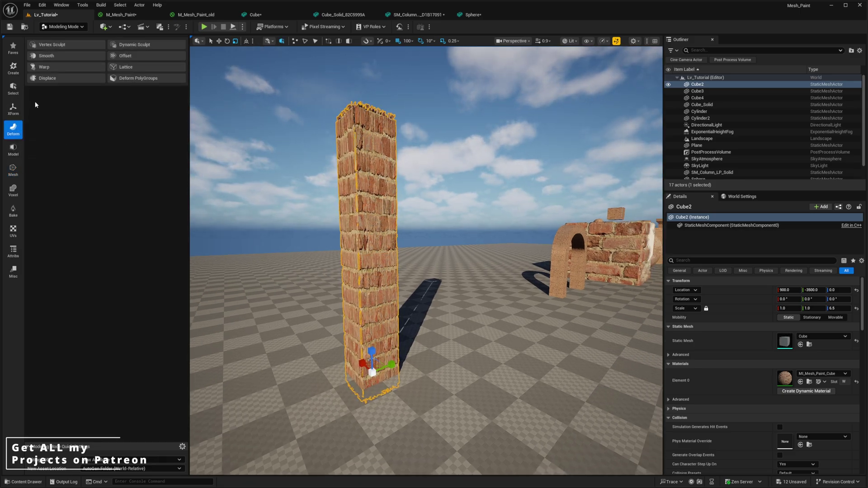
click(44, 67)
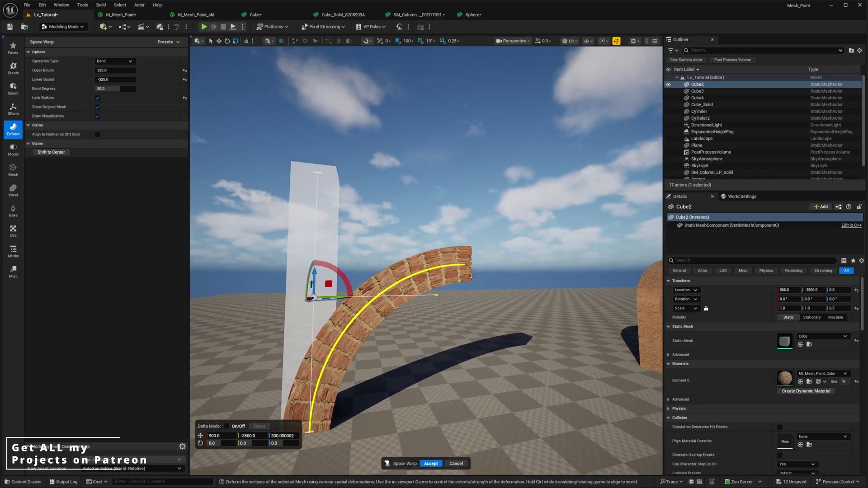
right_drag(371, 266, 316, 348)
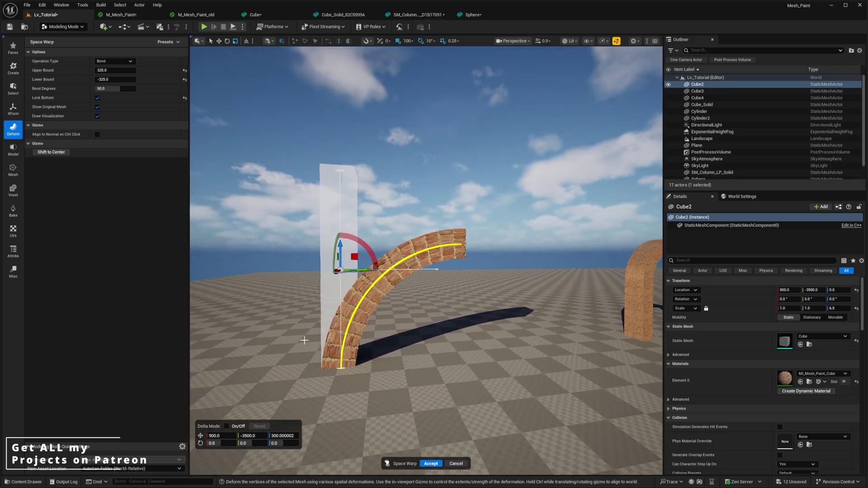
drag(103, 79, 146, 79)
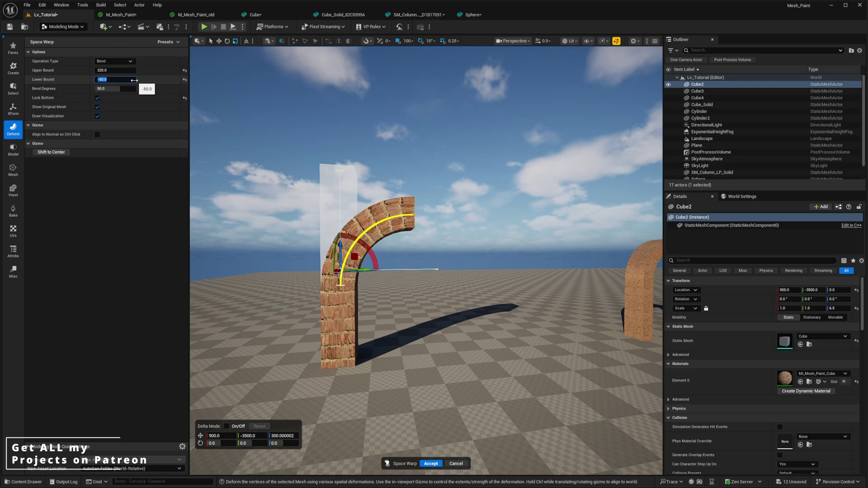
right_drag(360, 207, 332, 198)
key(d)
key(w)
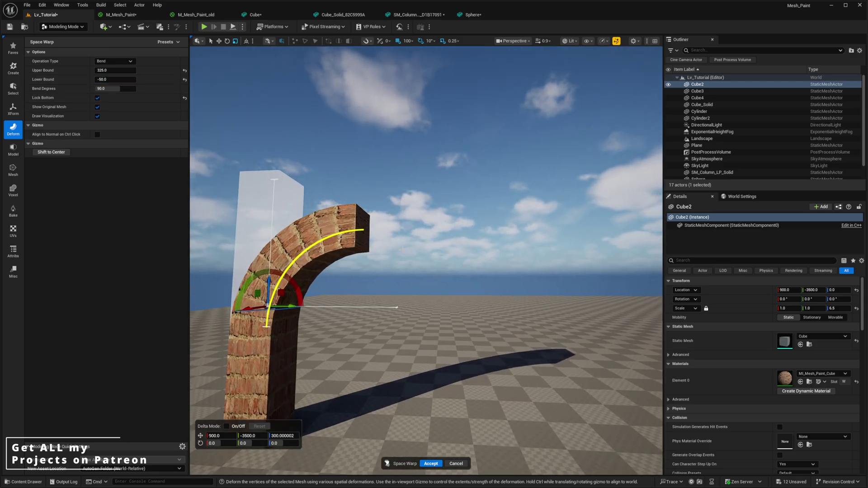
key(s)
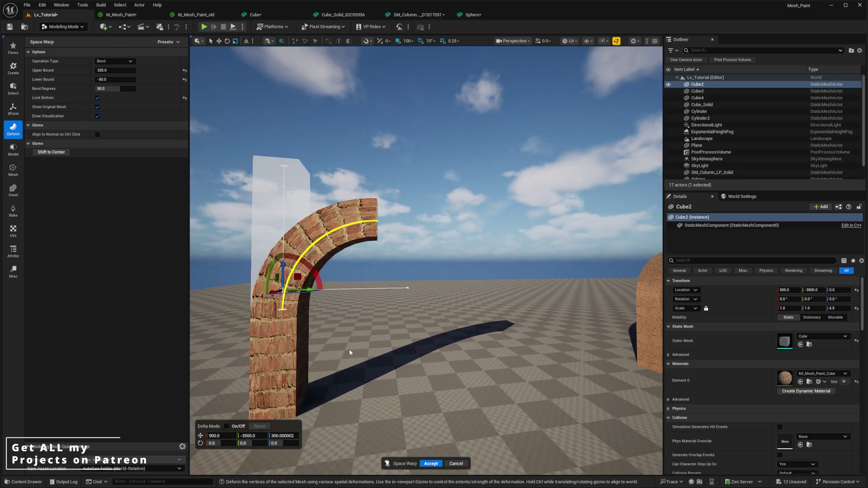
click(431, 464)
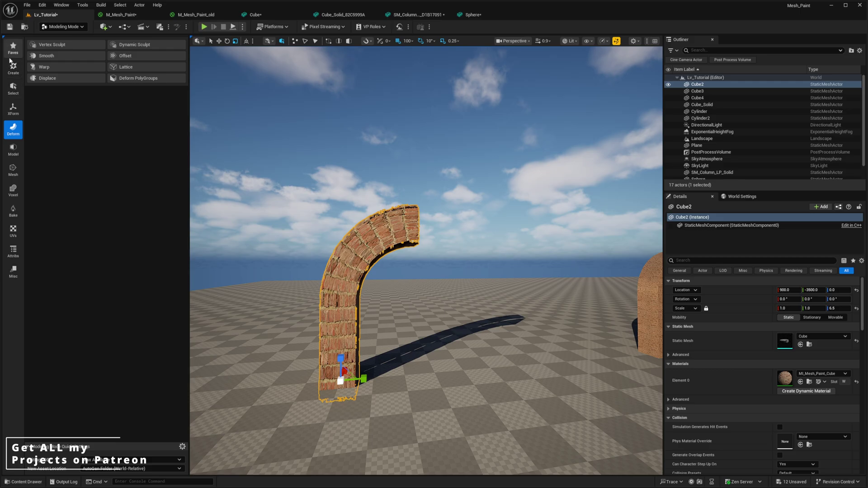
click(14, 169)
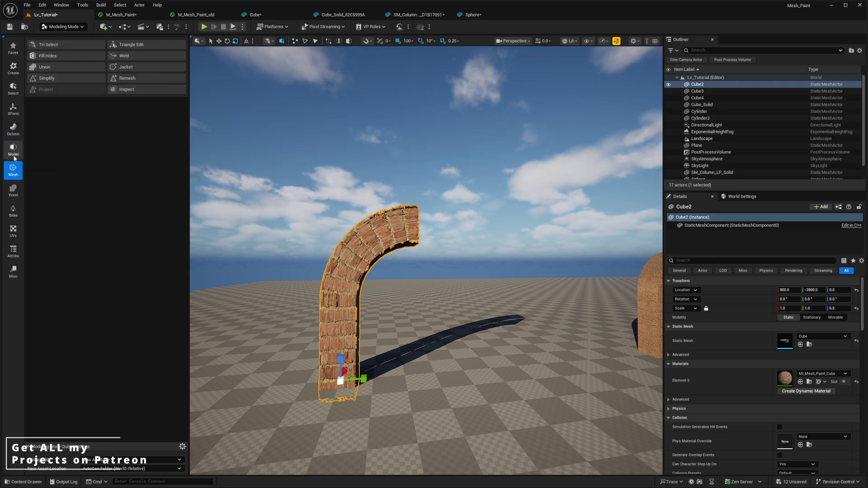
click(14, 154)
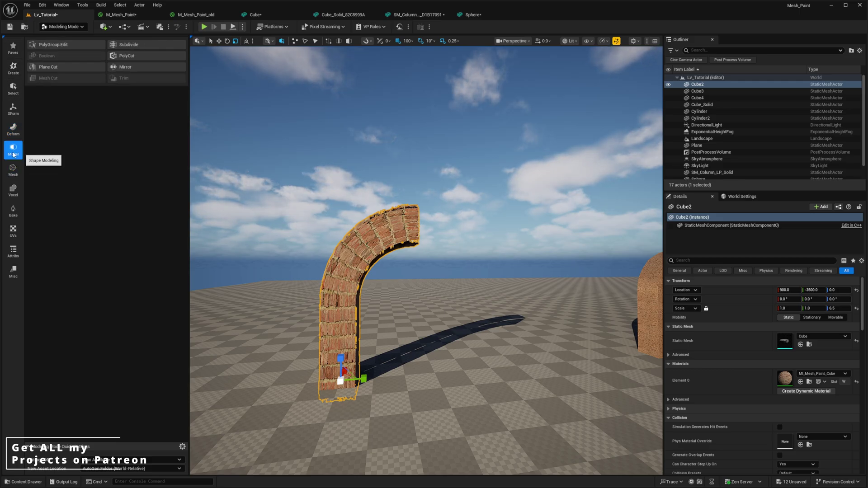
click(152, 67)
mouse_move(212, 171)
right_down()
mouse_move(225, 170)
mouse_move(212, 170)
right_up()
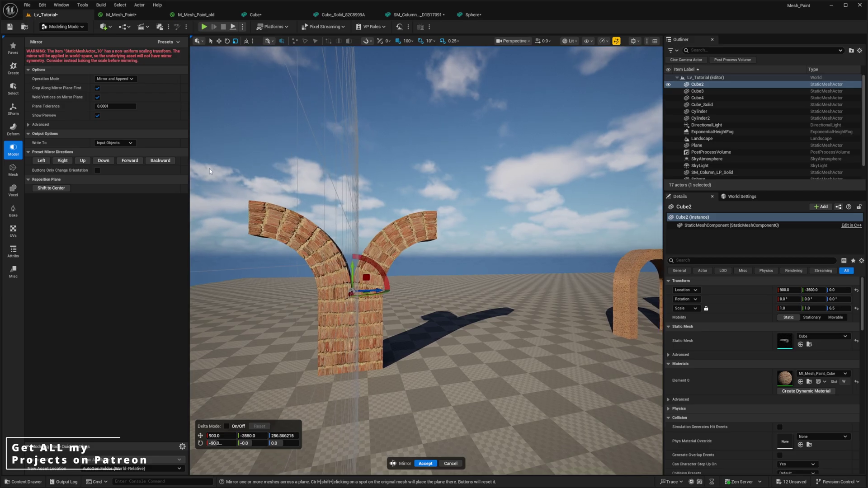
click(159, 162)
click(136, 162)
click(93, 162)
click(89, 161)
click(63, 161)
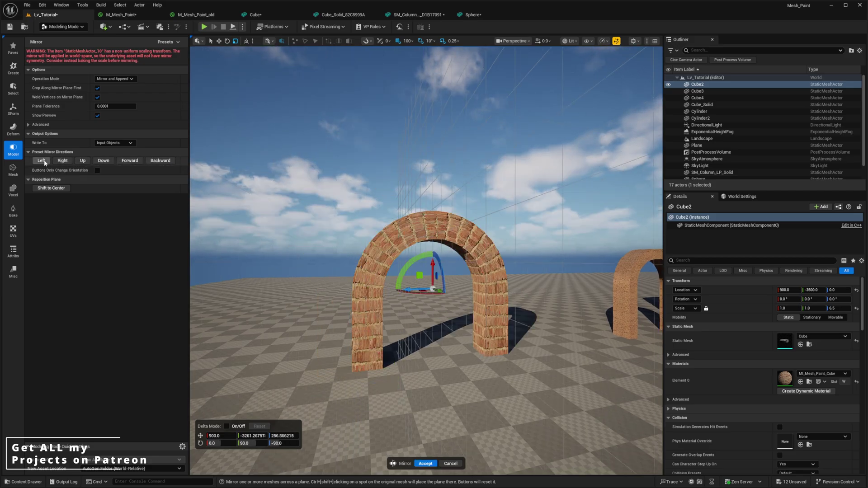
key(w)
right_drag(271, 190, 203, 186)
key(d)
key(d)
right_drag(436, 299, 387, 294)
key(w)
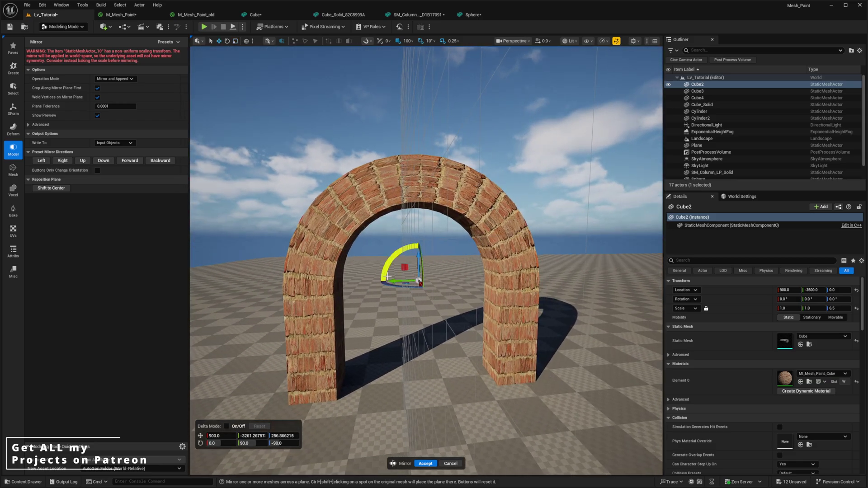
drag(394, 281, 412, 271)
key(Escape)
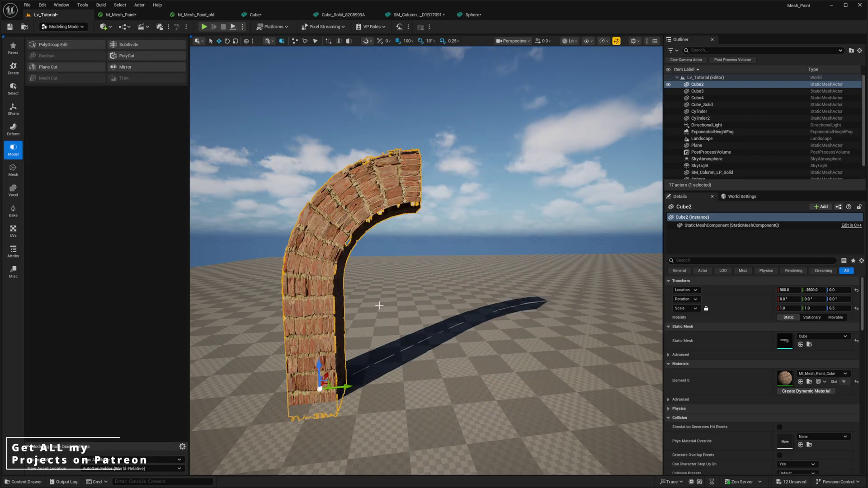
Step: Mirror the bent pillar with Mirror and Append, using the Right preset direction, to form a complete archway
click(132, 69)
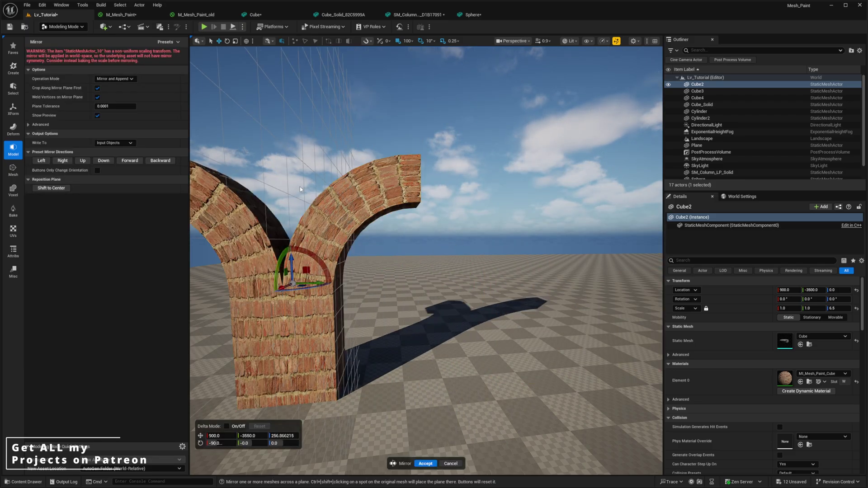
click(63, 161)
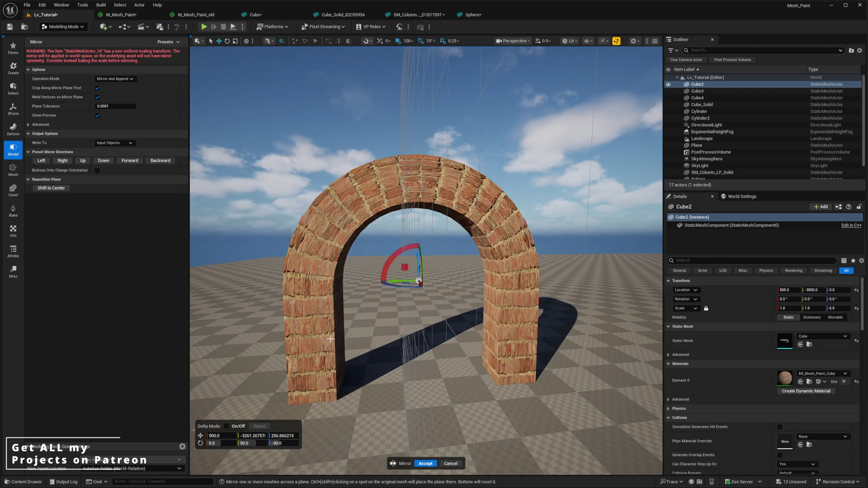
click(425, 464)
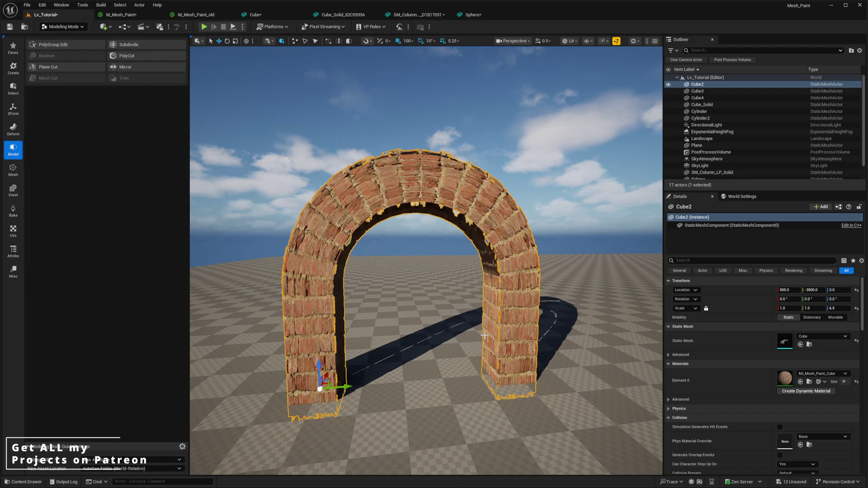
right_drag(425, 271, 403, 339)
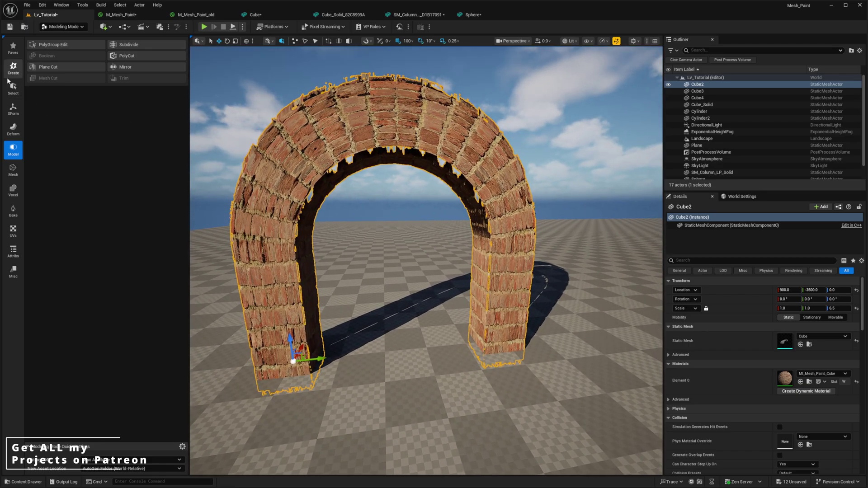
Step: Use Edit Pivot to centre the archway's pivot between its two legs, at Y -3300
click(12, 109)
click(47, 68)
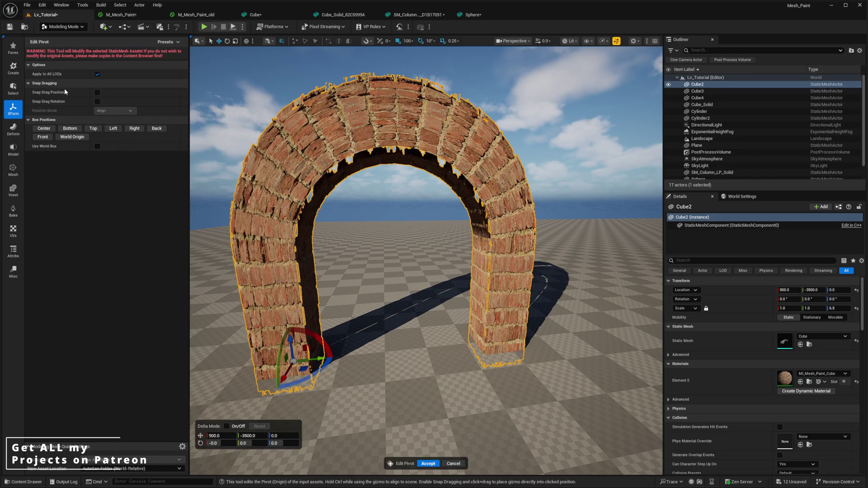
drag(319, 359, 402, 360)
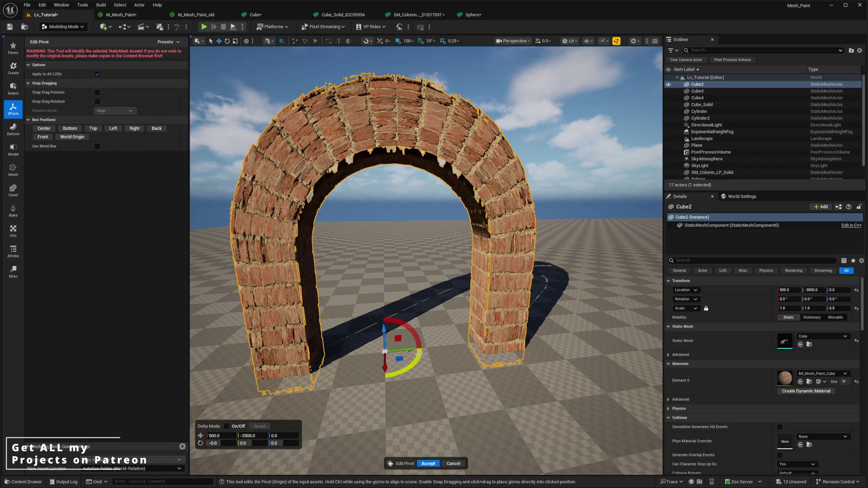
mouse_move(407, 352)
right_down()
mouse_move(421, 351)
mouse_move(399, 349)
right_up()
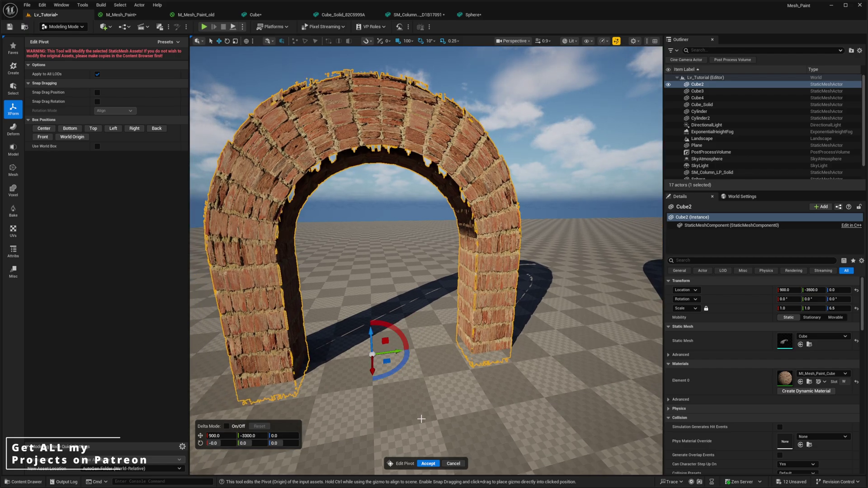
click(430, 461)
Step: In the MI_Mesh_Paint_Cube material instance, enable the Use_WorldAligned switches for layers 01, 02 and 03, and inspect the bricks on the archway
right_drag(428, 385, 430, 357)
mouse_move(430, 258)
right_down()
mouse_move(428, 267)
mouse_move(409, 259)
mouse_move(425, 266)
right_up()
scroll(431, 260, down, 1)
double_click(782, 384)
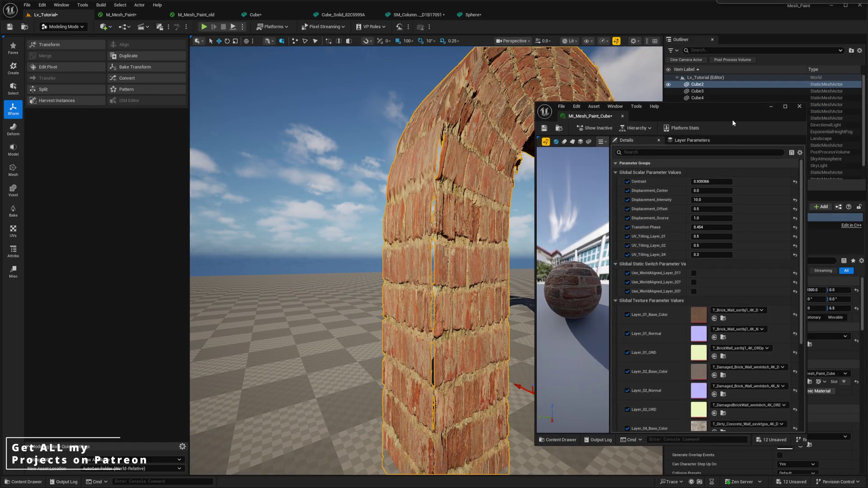
click(694, 273)
click(694, 283)
click(694, 292)
right_drag(452, 262, 484, 272)
right_drag(359, 306, 402, 315)
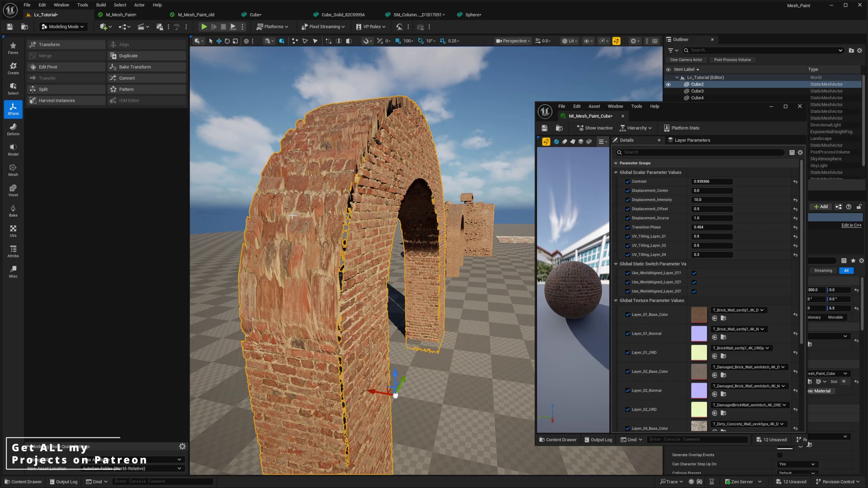
right_drag(303, 295, 303, 268)
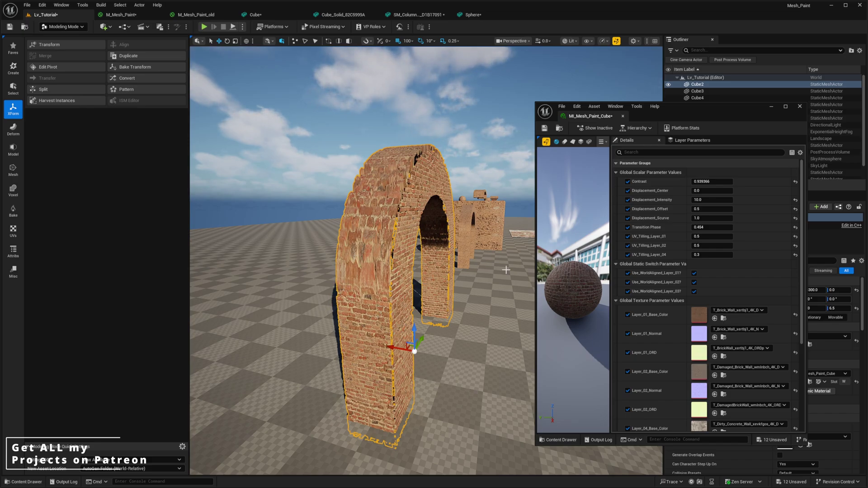
right_drag(465, 230, 445, 271)
Step: Locate the smaller archway's MI_Mesh_Paint_Archway material, assign it to the new archway and inspect the brick tiling
click(416, 260)
click(357, 251)
click(445, 271)
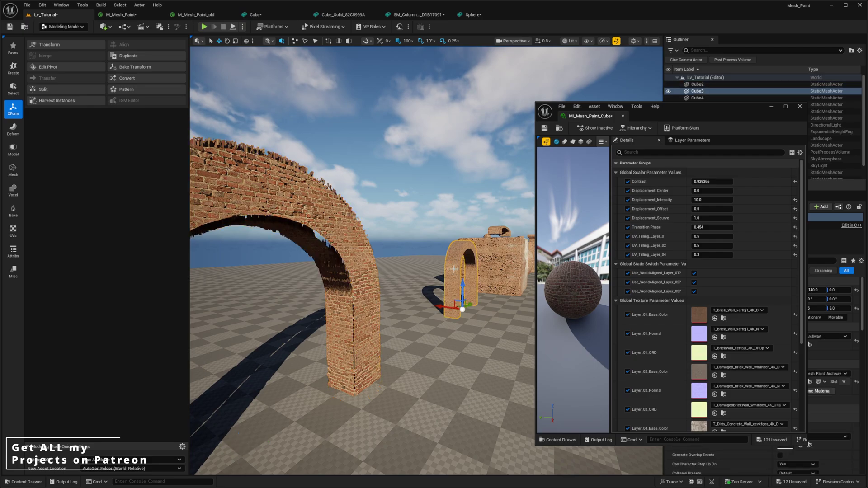
click(799, 107)
click(810, 383)
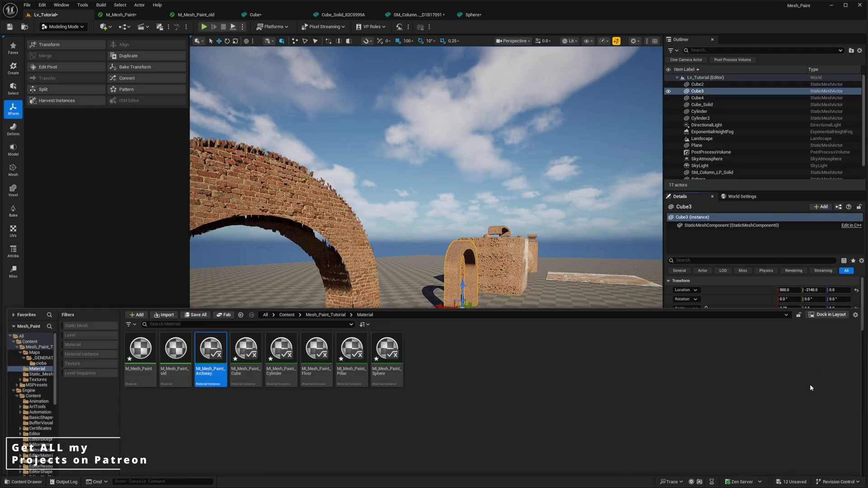
right_drag(313, 226, 290, 226)
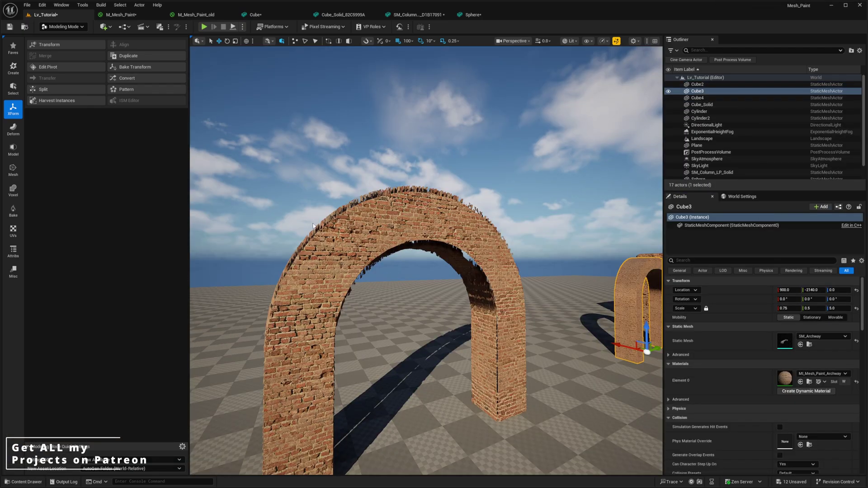
click(491, 335)
click(801, 382)
right_drag(520, 317, 594, 312)
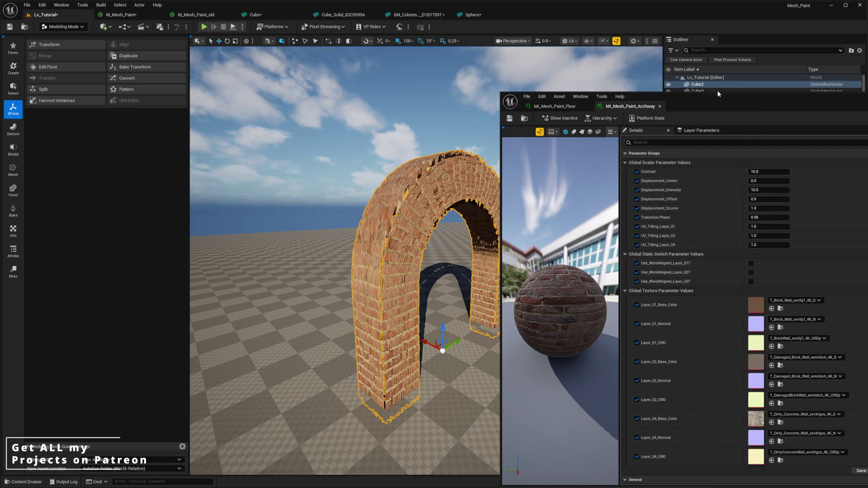
drag(709, 111, 867, 0)
right_drag(470, 199, 446, 189)
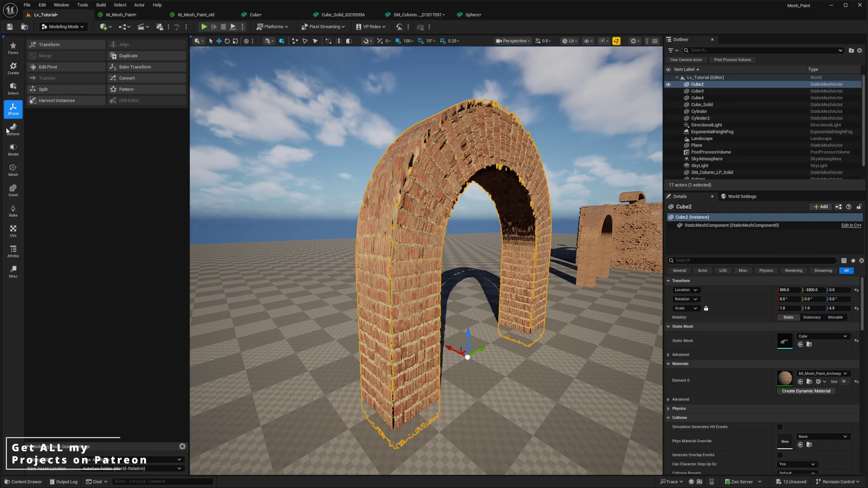
Step: Generate the archway's UVs with AutoUV using the Patch Builder method, and inspect the resulting brick texture from several sides
click(5, 235)
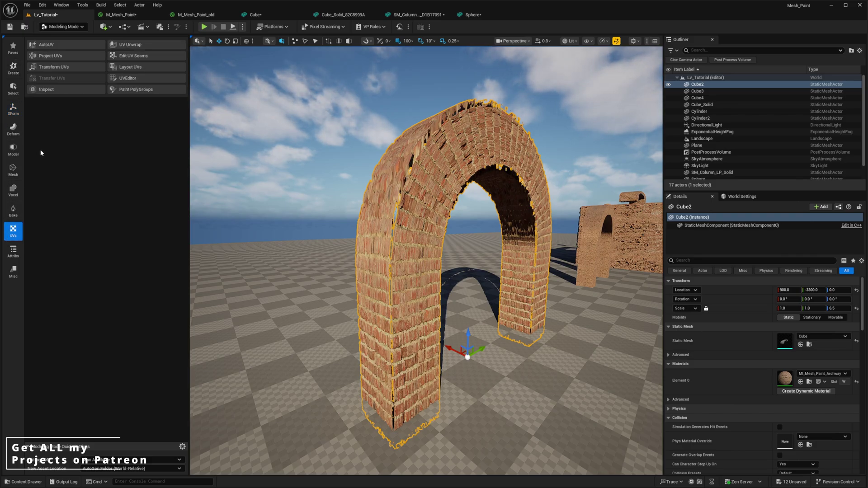
right_drag(397, 179, 397, 179)
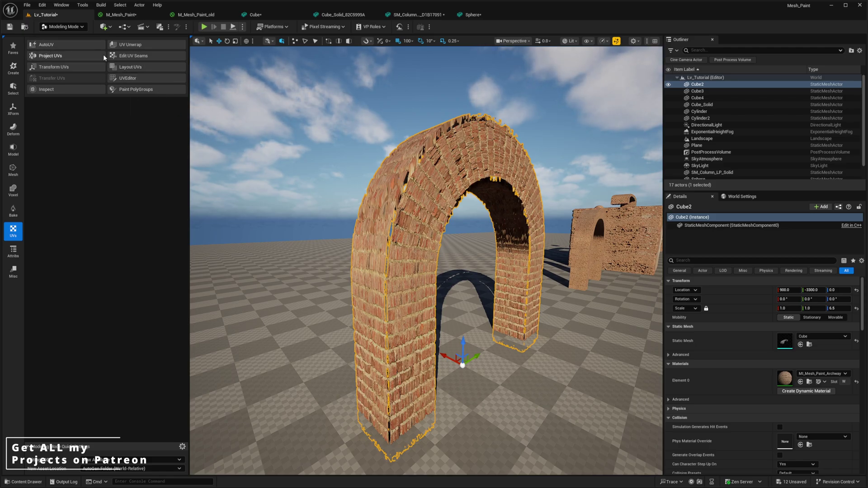
click(59, 44)
right_drag(508, 186, 552, 180)
right_drag(479, 418, 422, 423)
click(426, 464)
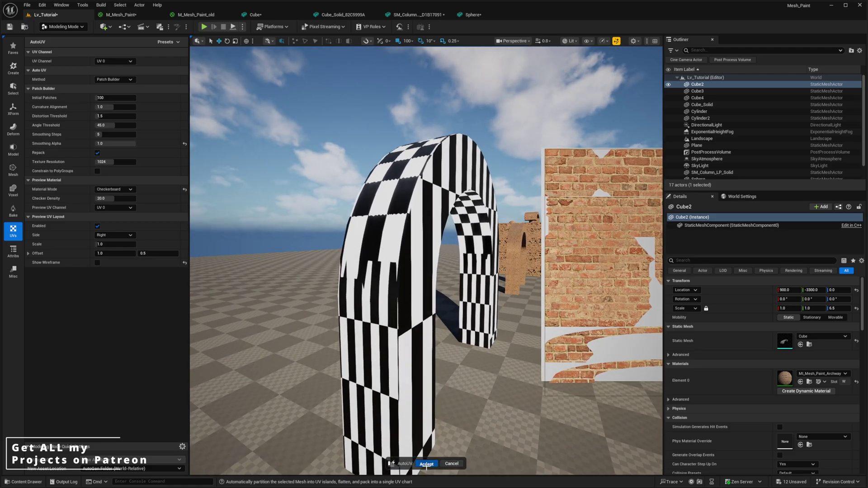
right_drag(401, 266, 322, 209)
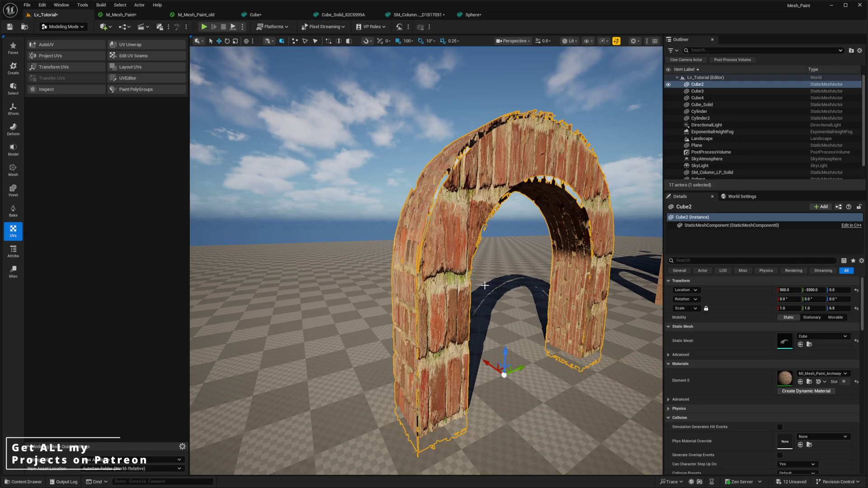
right_drag(472, 248, 527, 250)
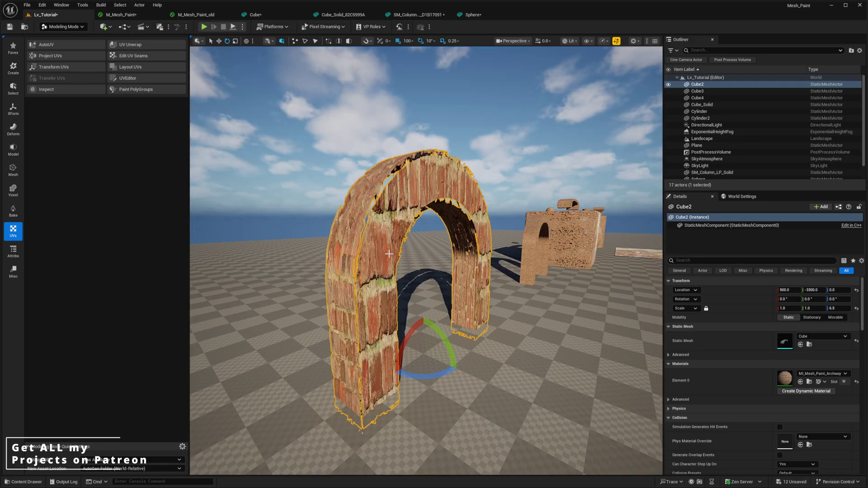
right_drag(439, 173, 357, 181)
Step: Start Project UVs on the archway and compare the Plane, Cylinder and ExpMap projection types before returning to Box
click(50, 56)
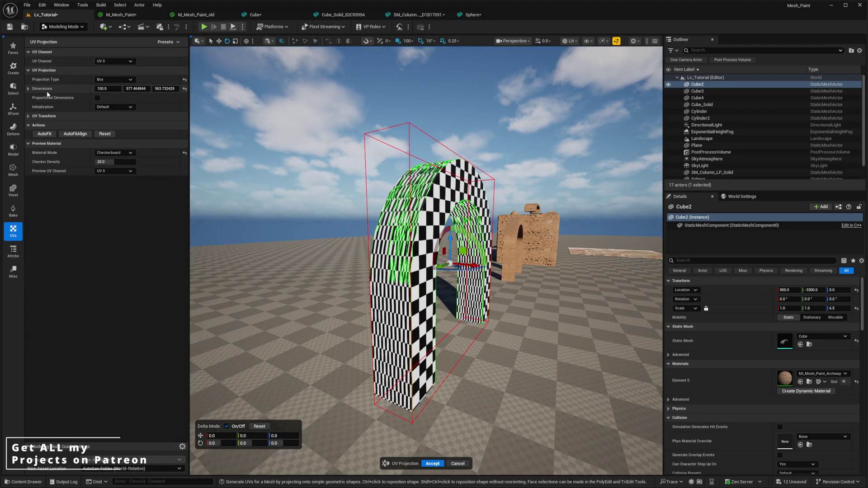
click(113, 79)
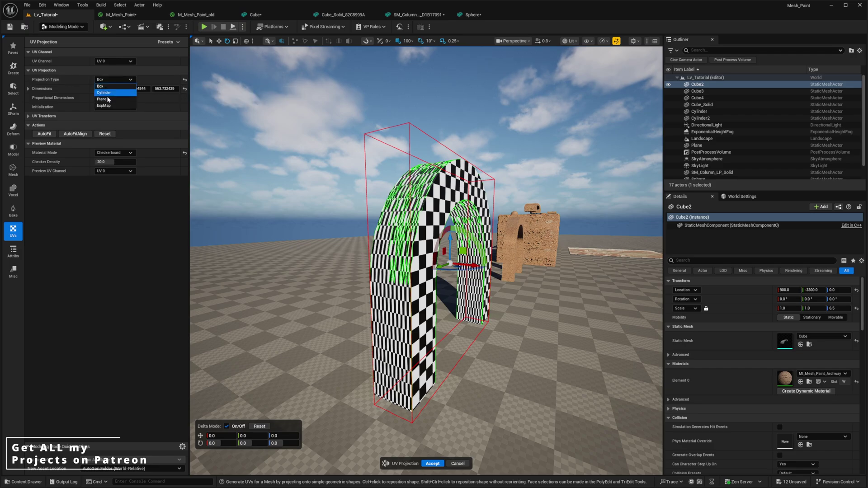
click(110, 99)
click(111, 79)
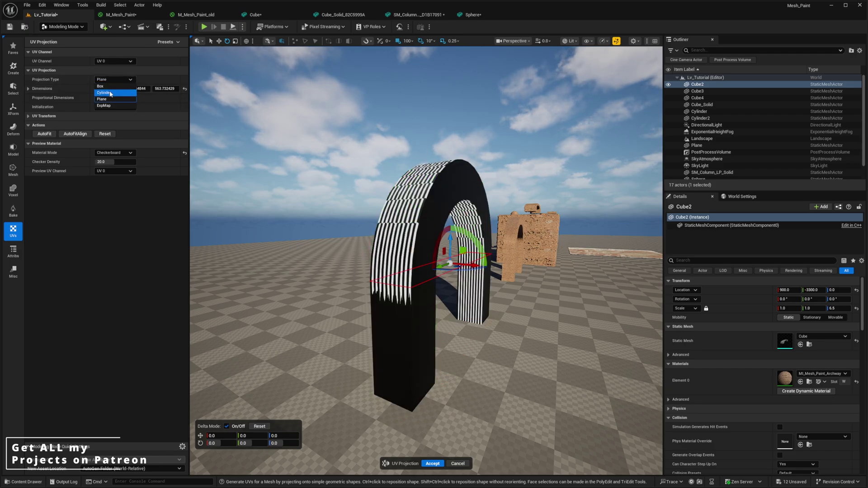
click(110, 93)
click(113, 79)
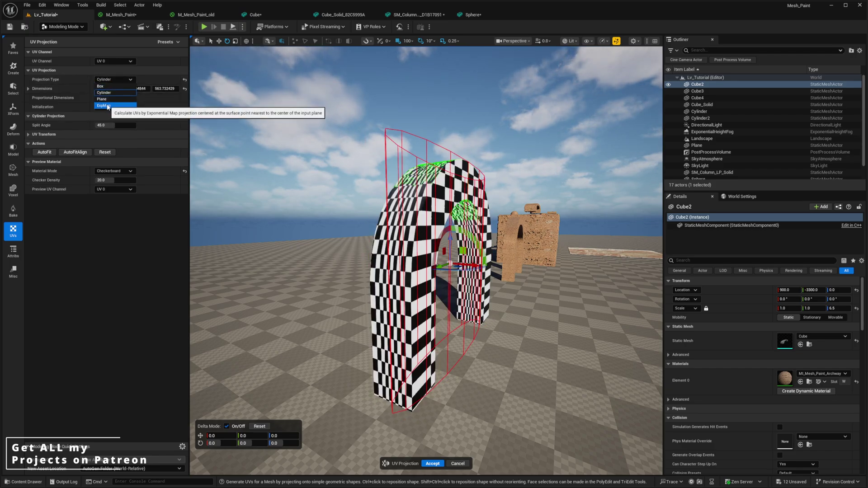
click(107, 106)
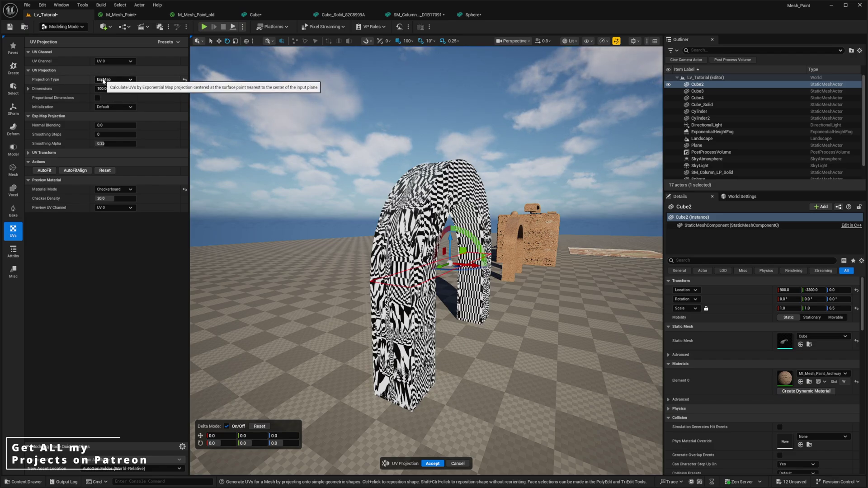
click(103, 80)
click(106, 86)
Step: Reduce the archway's Box projection dimensions to 168, 282.5 and 264.5, and inspect the checker pattern from several sides
key(w)
mouse_move(317, 217)
right_down()
mouse_move(335, 219)
mouse_move(317, 216)
right_up()
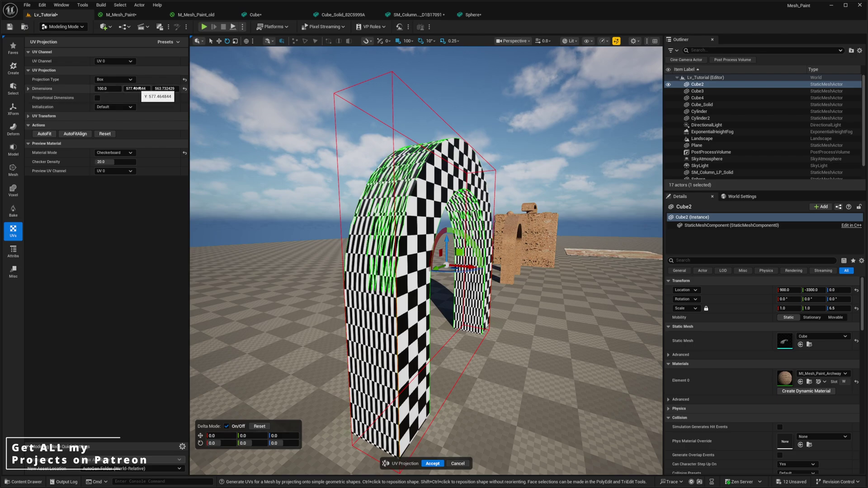
drag(164, 88, 107, 90)
key(a)
right_drag(364, 173, 400, 178)
drag(115, 90, 181, 89)
key(d)
mouse_move(506, 167)
right_down()
mouse_move(465, 169)
mouse_move(503, 175)
right_up()
key(e)
key(a)
key(s)
right_drag(414, 91, 463, 129)
key(a)
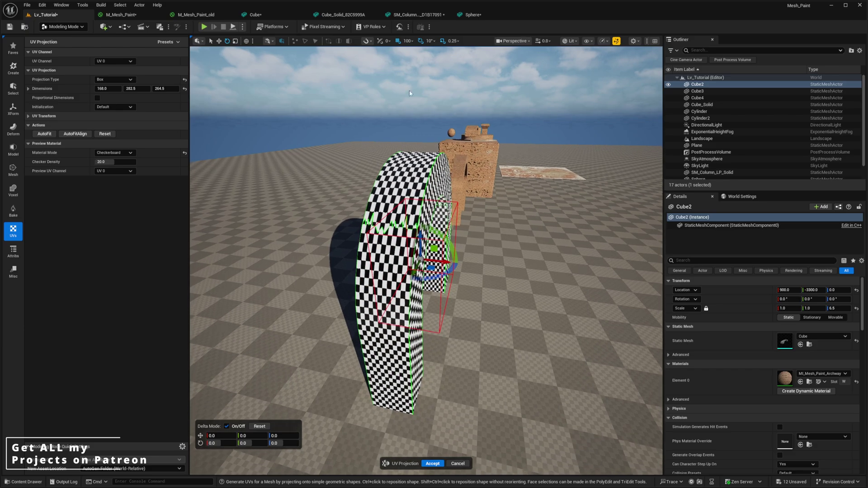
Step: Set the Box projection dimensions to 168, 198.5 and 198.5, accept the projection and inspect the archway's bricks
drag(173, 87, 184, 87)
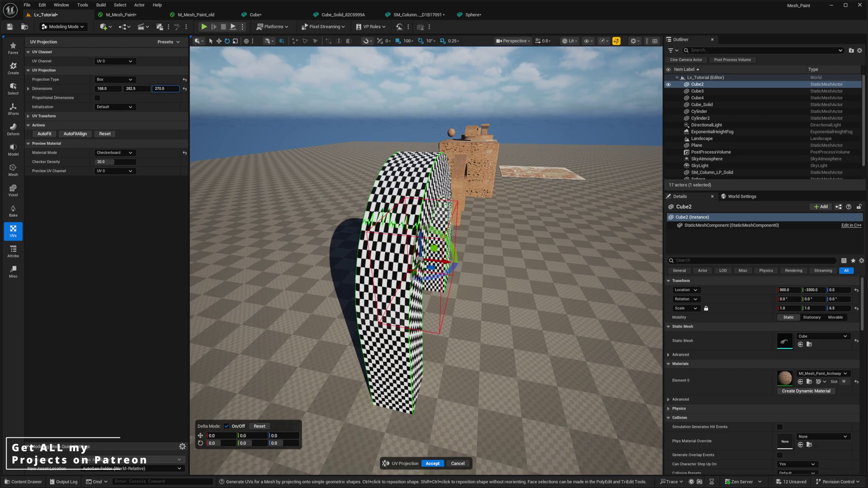
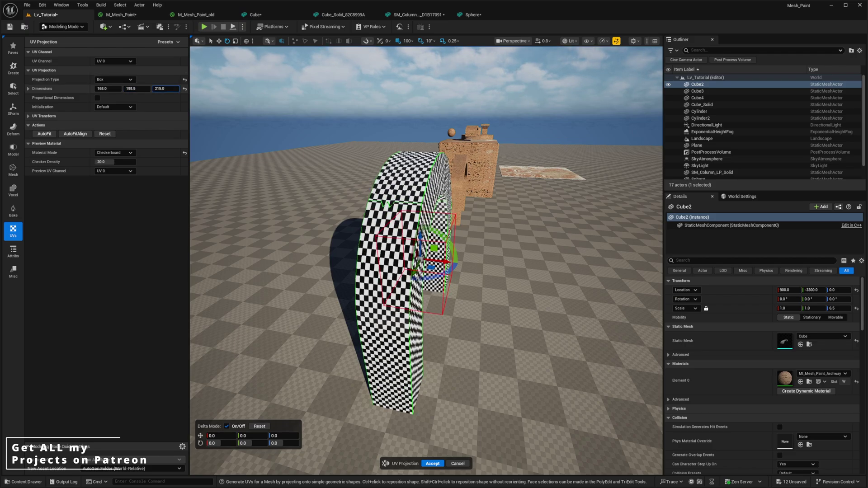
right_drag(479, 167, 554, 150)
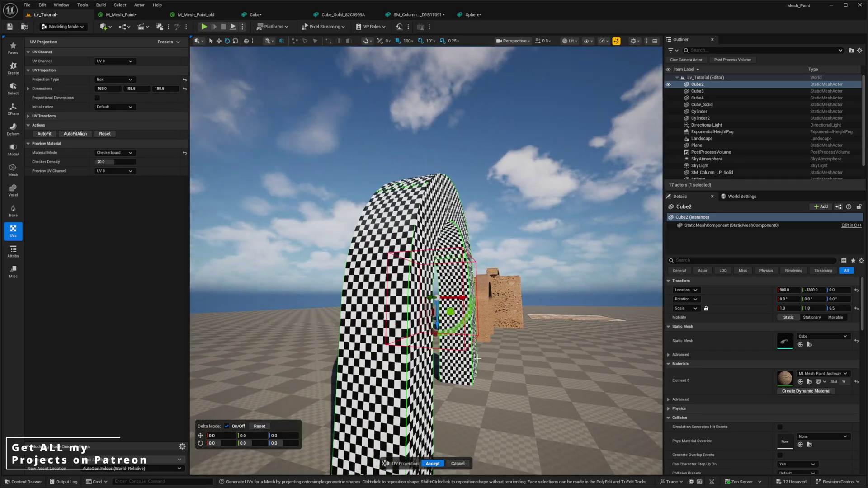
click(435, 464)
mouse_move(421, 262)
right_down()
mouse_move(457, 265)
mouse_move(421, 262)
right_up()
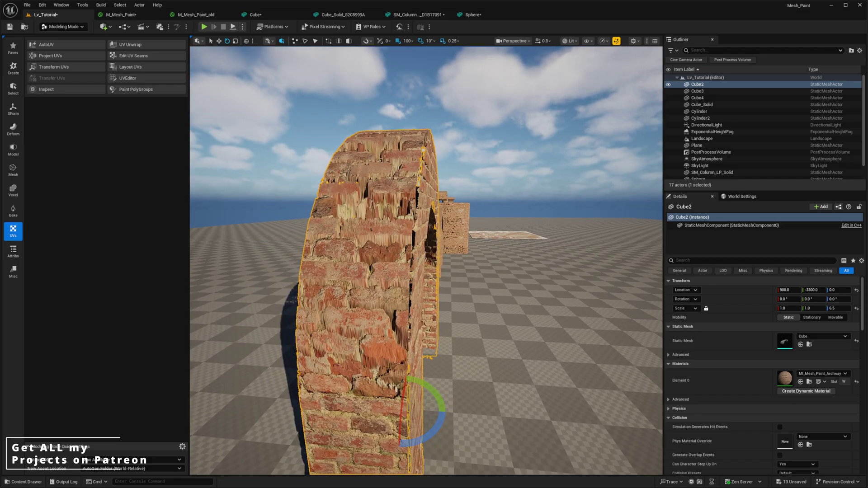
key(s)
right_drag(543, 217, 513, 211)
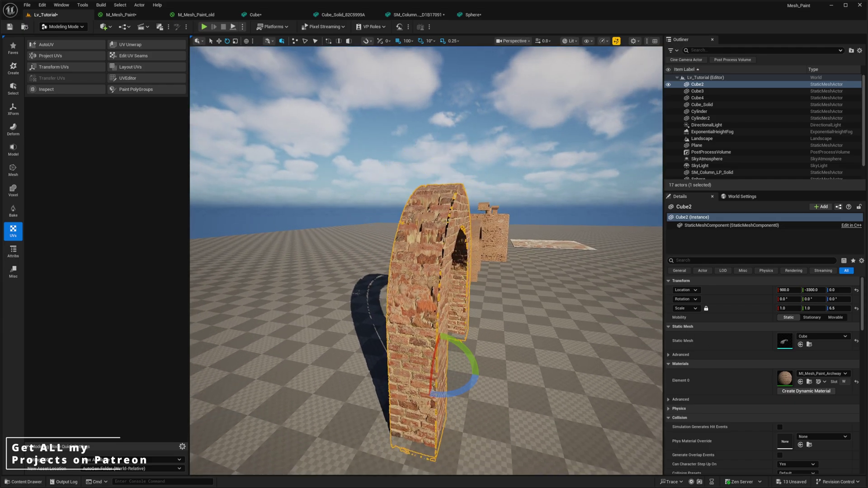
Step: Open the archway's material instance, set Displacement_Intensity to 0 and inspect the flat brick texture
double_click(784, 378)
click(782, 167)
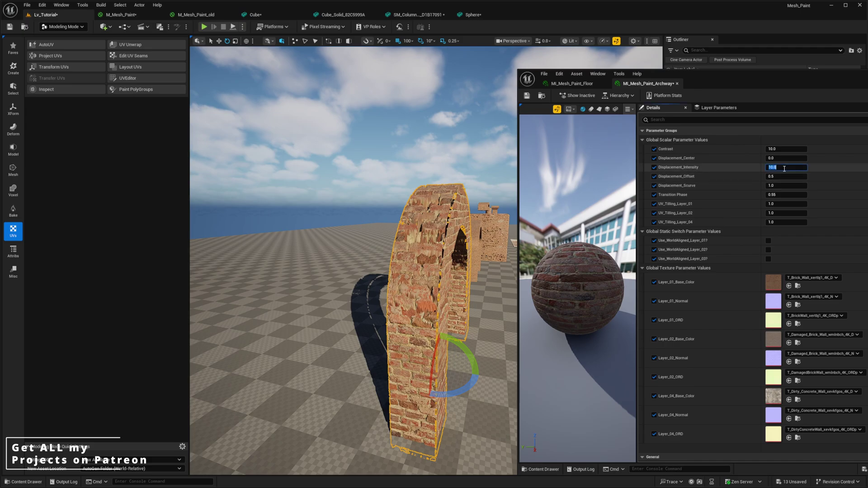
text(0)
key(Return)
right_drag(424, 296, 424, 297)
key(w)
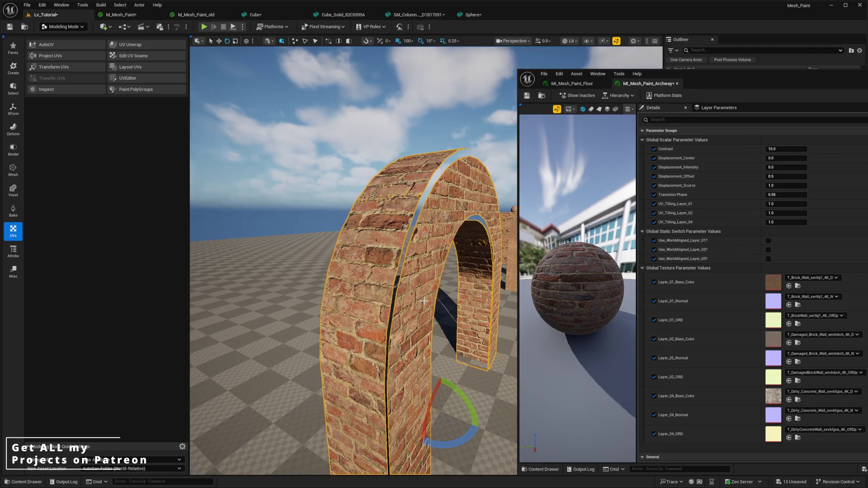
right_drag(385, 251, 385, 251)
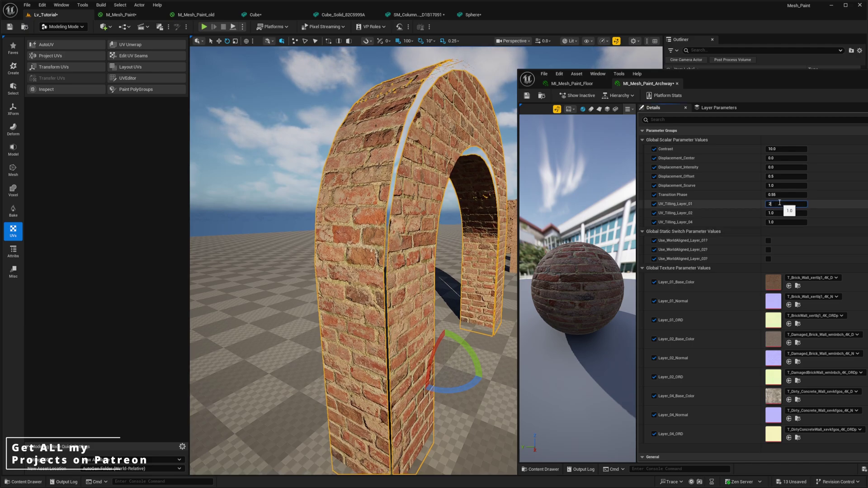
Step: Try a UV_Tilling_Layer_01 value of 4, settle on 3 and inspect the brick scale on the archway
click(779, 203)
text(5)
key(Return)
key(Return)
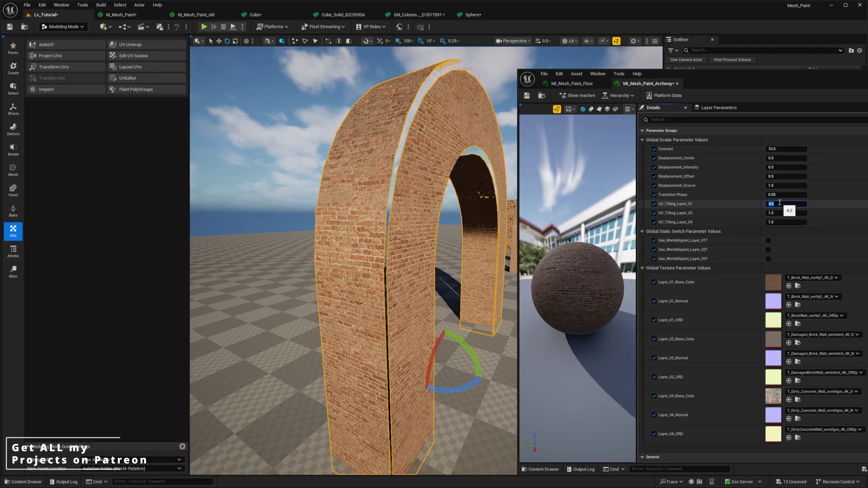
text(3)
key(Return)
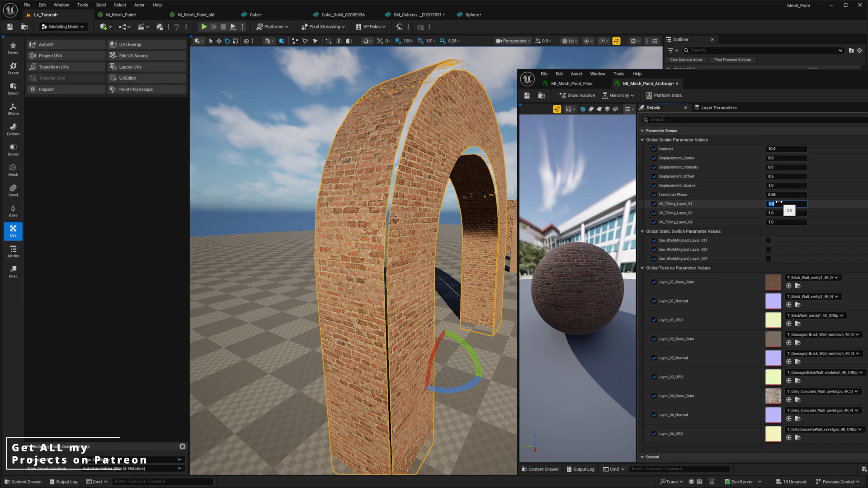
mouse_move(427, 212)
right_down()
mouse_move(445, 213)
mouse_move(428, 212)
right_up()
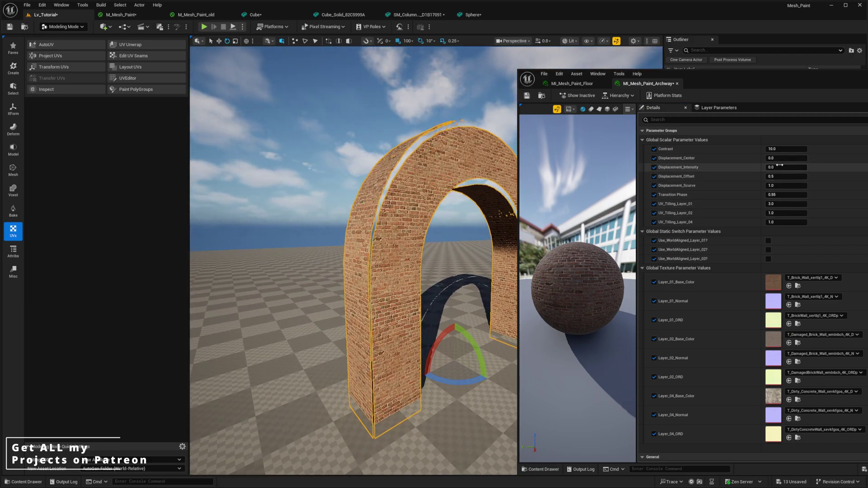
Step: Set the archway material's Displacement_Intensity to 5 and inspect the displaced bricks along the upper edges up close
text(2)
key(Return)
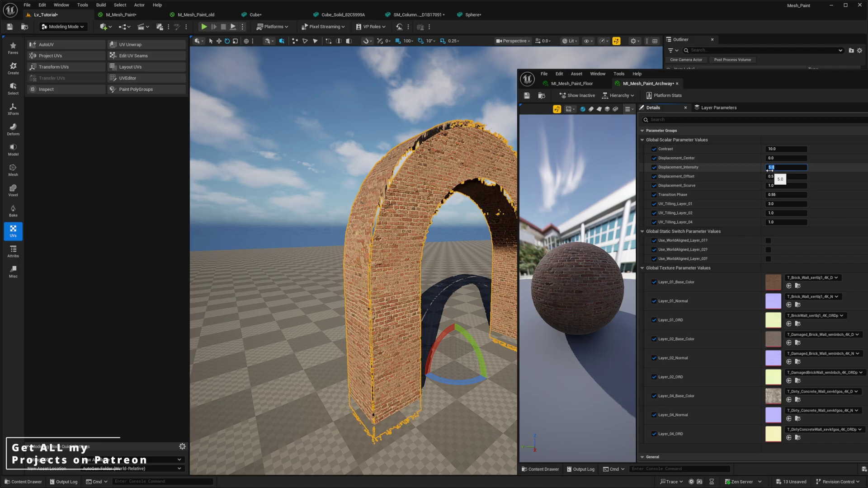
key(w)
mouse_move(358, 169)
right_down()
mouse_move(382, 174)
mouse_move(357, 169)
right_up()
scroll(357, 169, down, 1)
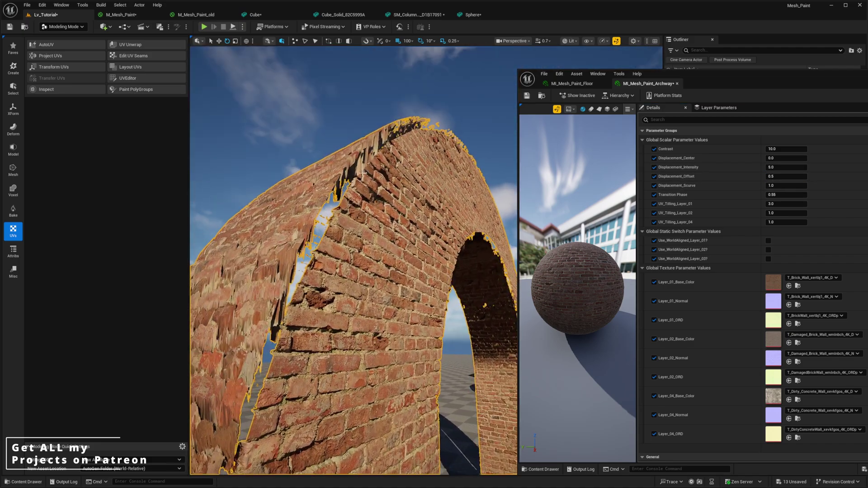
Step: Set the archway material's Displacement_Intensity to 10 and inspect the corner seam between the outer and front faces
click(782, 167)
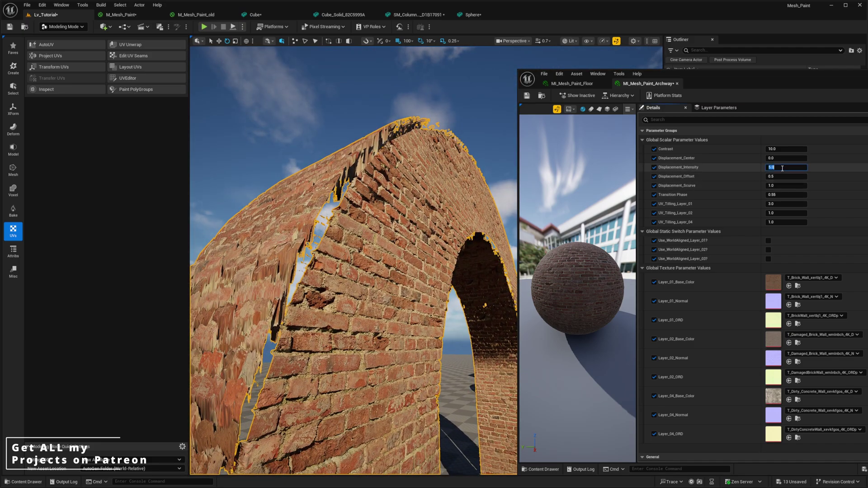
text(10)
key(Return)
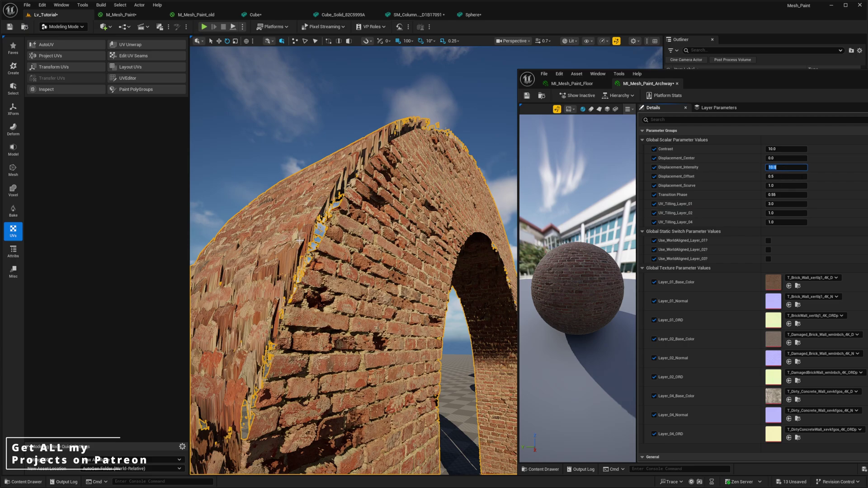
mouse_move(372, 209)
right_down()
mouse_move(351, 212)
mouse_move(372, 209)
right_up()
key(w)
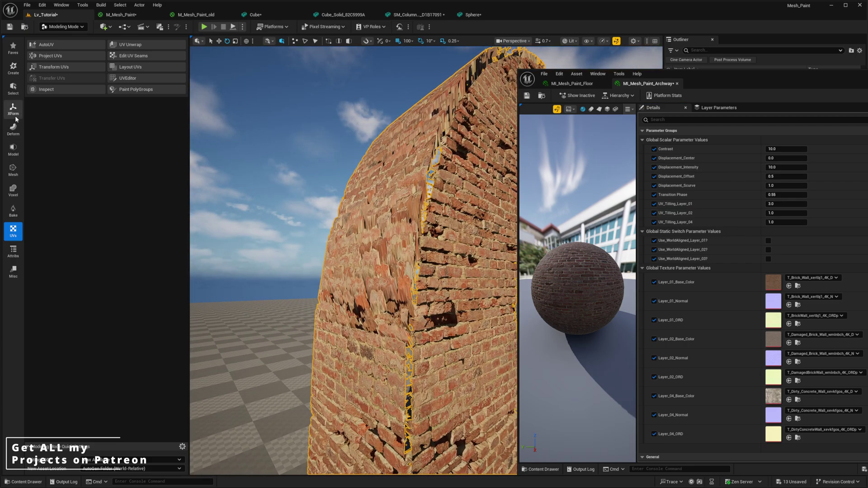
Step: Recompute the archway's normals with the Area Angle Weighting method and the existing topology
click(13, 252)
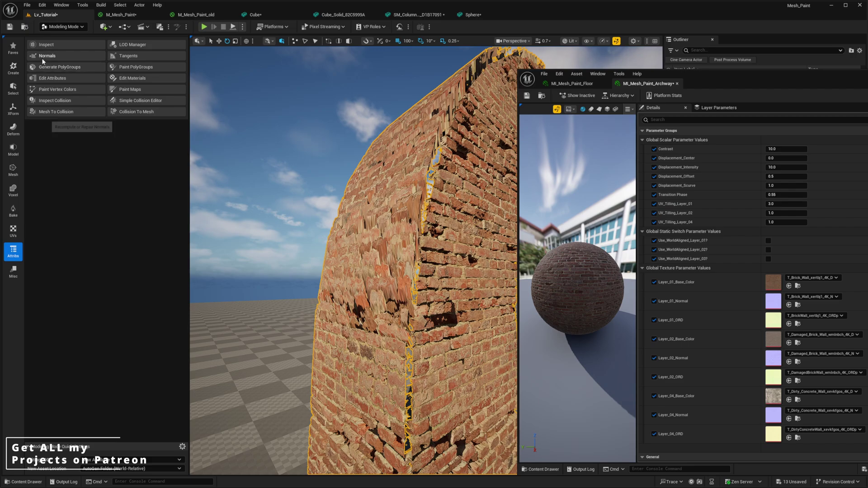
click(45, 56)
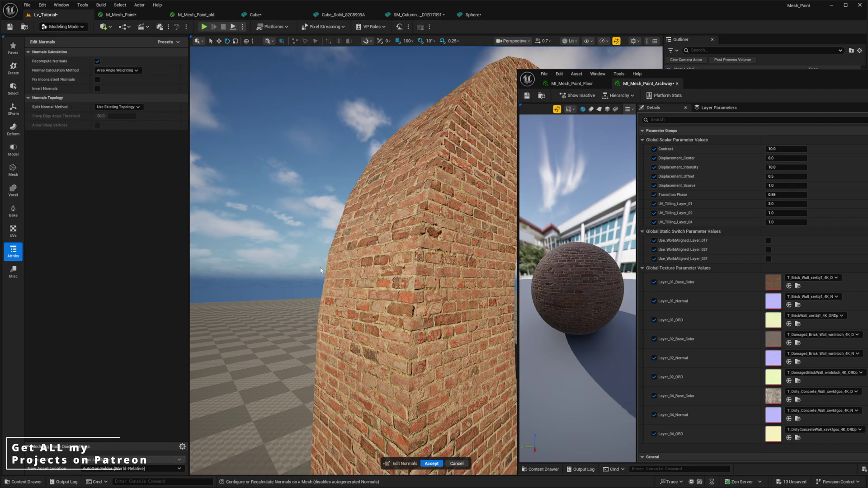
click(435, 461)
Step: Examine the archway's displaced bricks and edge seams from several sides and distances
key(s)
right_drag(438, 357, 470, 385)
key(a)
key(w)
mouse_move(417, 280)
right_down()
mouse_move(437, 289)
mouse_move(425, 299)
mouse_move(403, 274)
mouse_move(443, 273)
mouse_move(407, 280)
right_up()
key(s)
key(d)
key(a)
key(d)
right_drag(212, 204, 369, 231)
key(a)
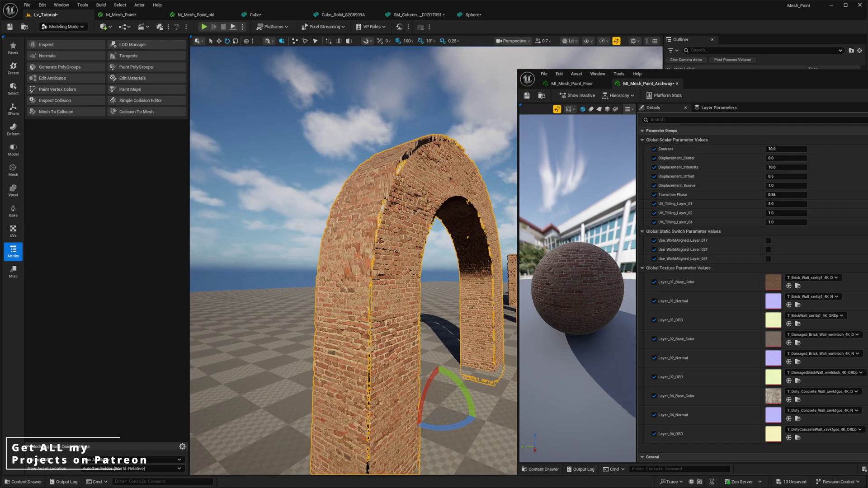
Step: Start a Voxel Wrap on the archway and preview it with a Voxel Count of 8
click(13, 192)
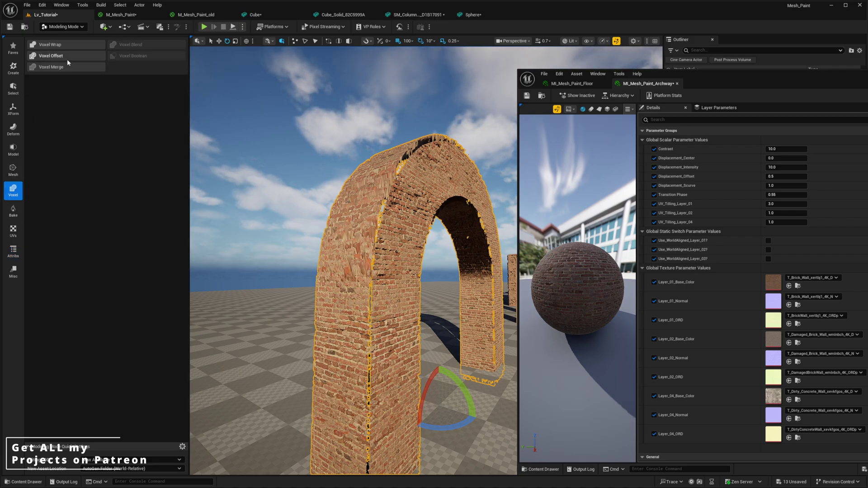
click(50, 45)
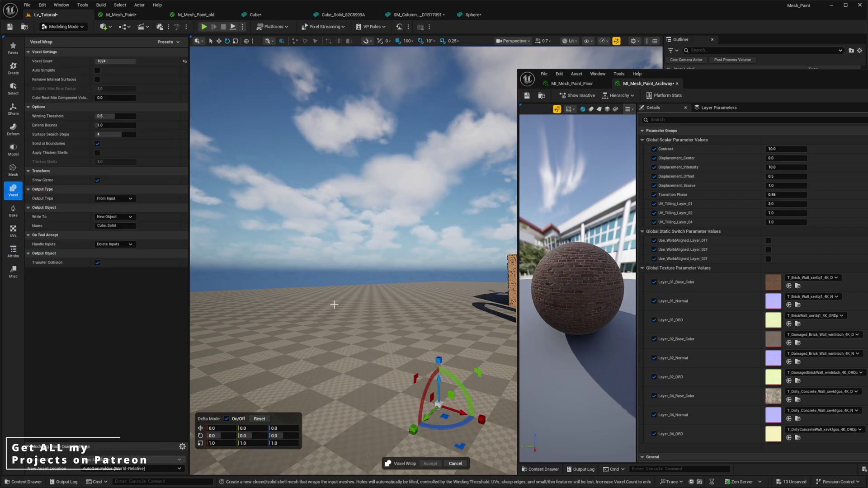
click(115, 61)
text(8)
key(Return)
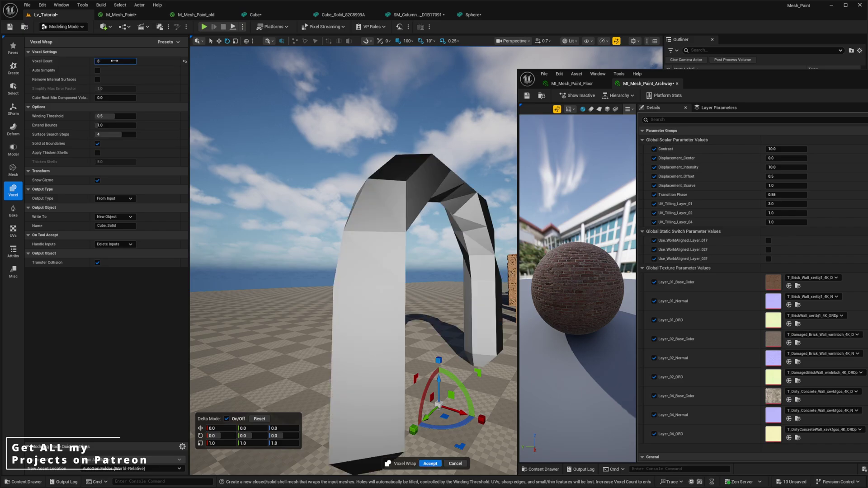
Step: Raise the Voxel Wrap's Voxel Count to 147 and accept the wrapped archway mesh
text(2)
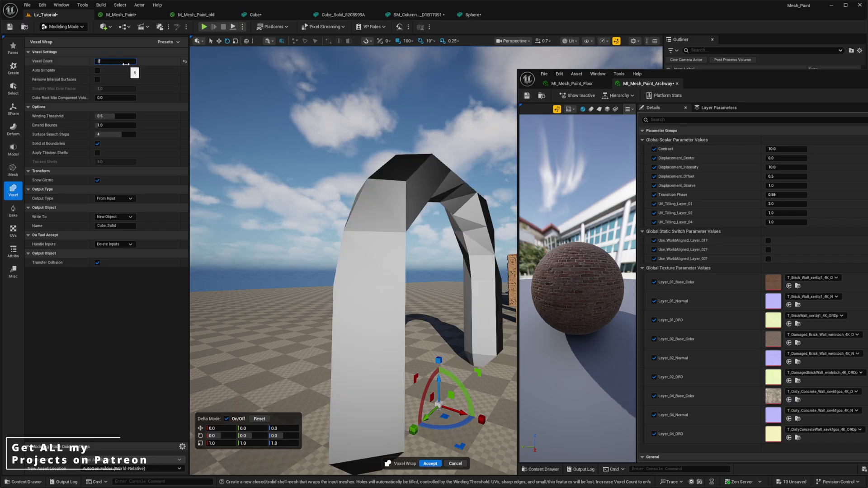
text(5)
key(Return)
drag(115, 61, 145, 61)
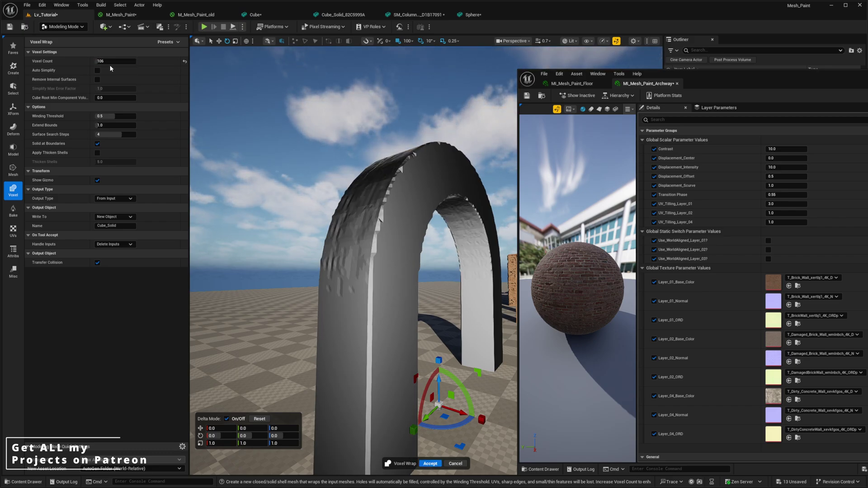
drag(110, 64, 114, 68)
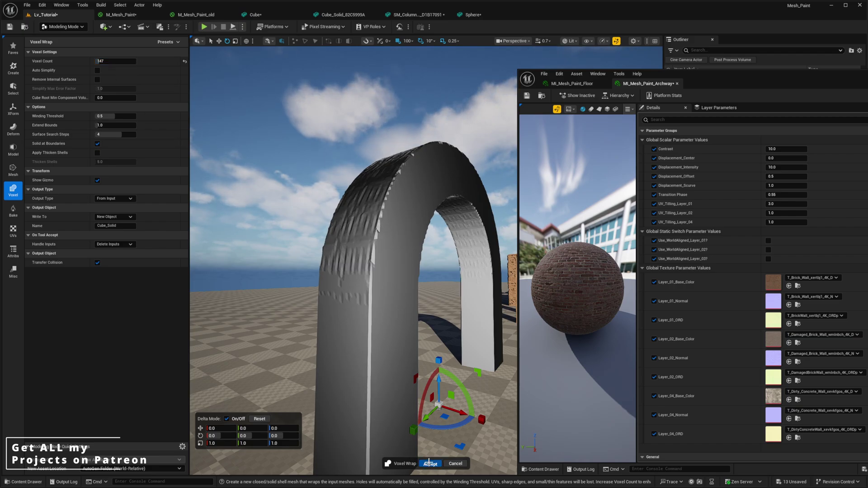
key(Return)
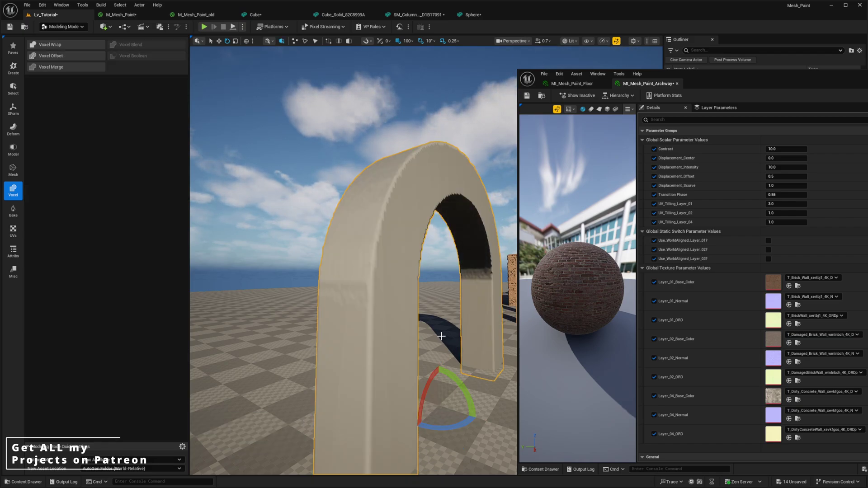
Step: Find the Simplify tool and reduce the voxel-wrapped archway with the QEM simplifier at a target percentage of 10
click(13, 154)
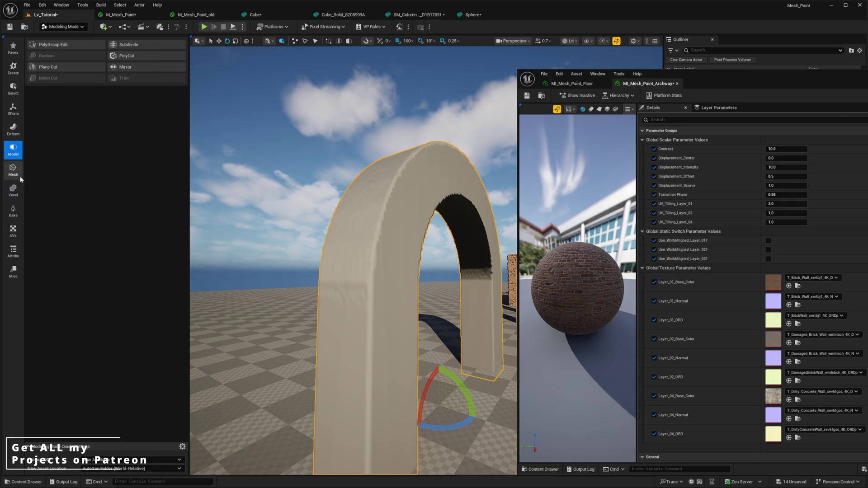
click(13, 170)
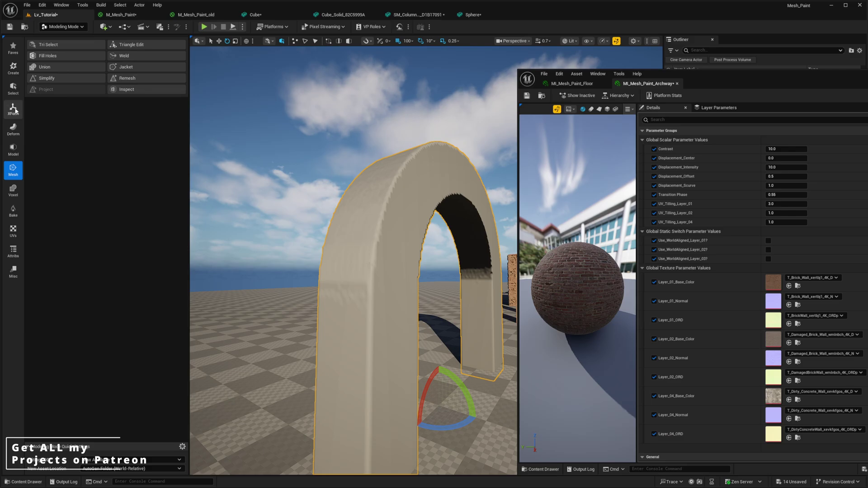
click(17, 156)
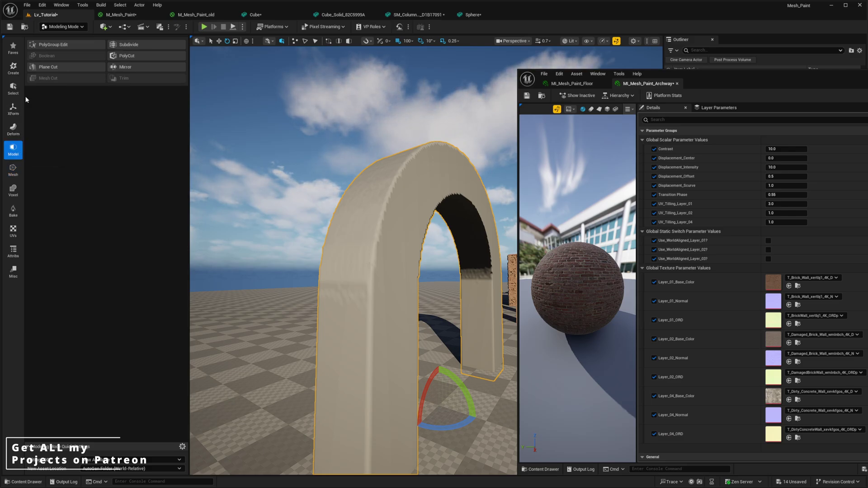
click(13, 170)
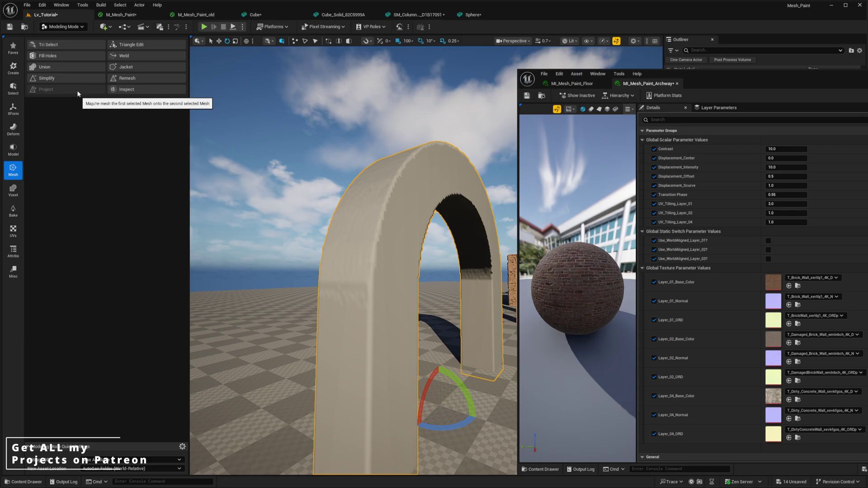
click(57, 80)
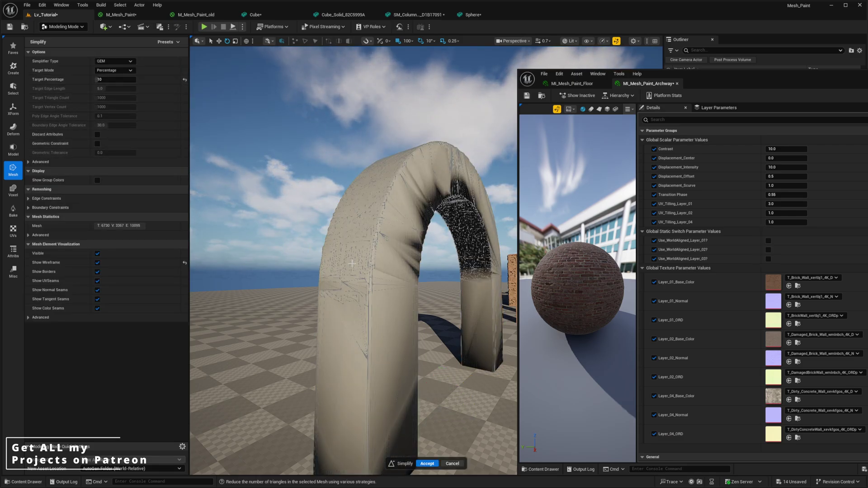
click(423, 462)
Step: Inspect the simplified archway's surface and move the material instance window away from the level editor
key(s)
right_drag(290, 271, 320, 275)
key(w)
key(a)
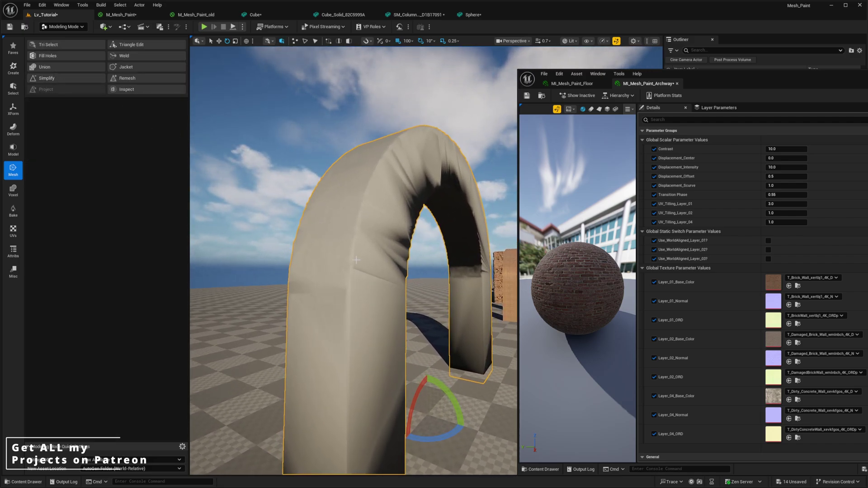
click(540, 96)
drag(715, 76, 867, 64)
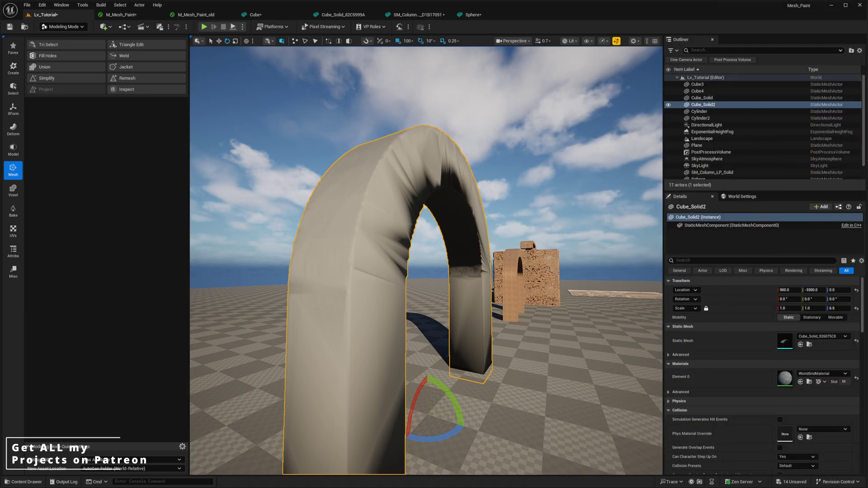
Step: Assign the MI_Mesh_Paint_Archway material to the archway and try an AutoUV unwrap on it
drag(867, 366, 785, 377)
right_drag(520, 312, 510, 331)
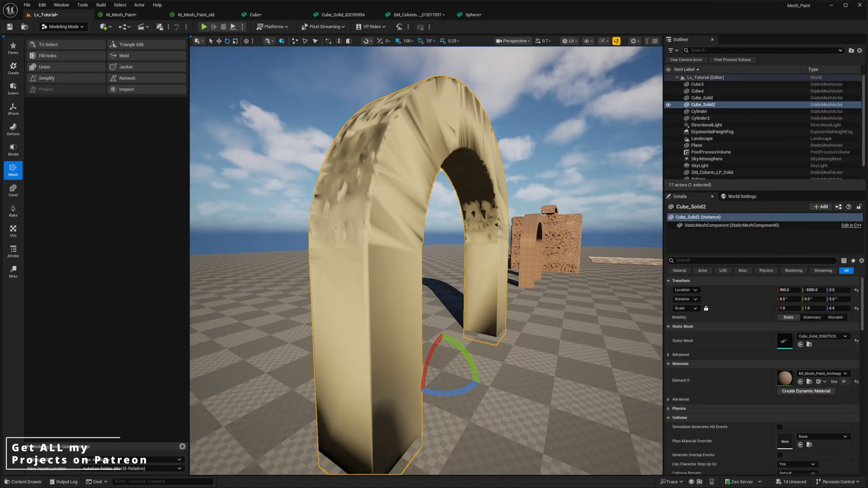
click(15, 234)
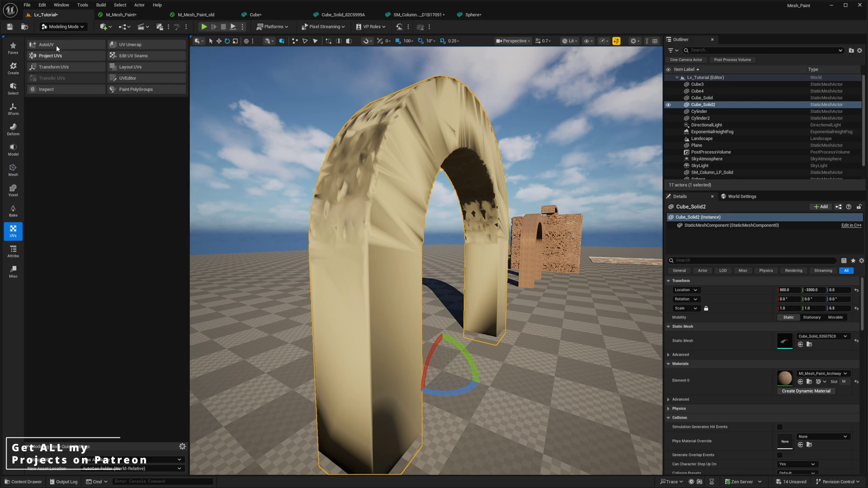
click(51, 45)
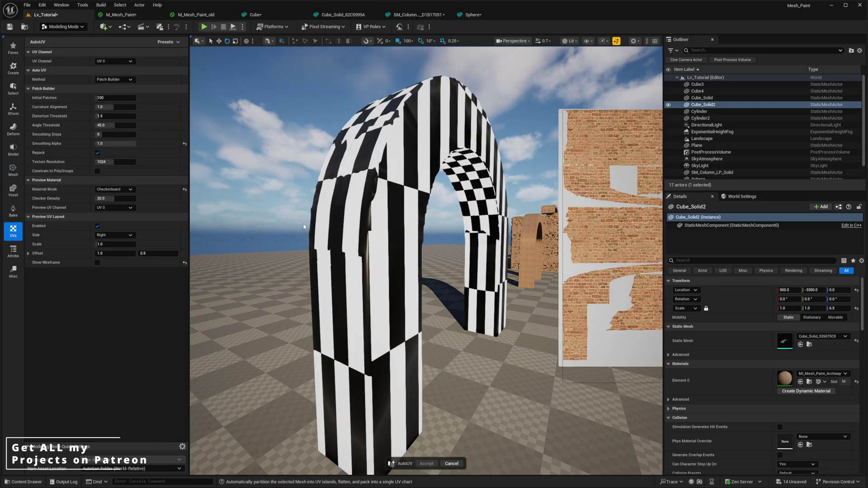
Step: Project the archway's UVs with a Box projection sized about 299.5 × 602 × 430 and accept the result
click(13, 231)
click(59, 59)
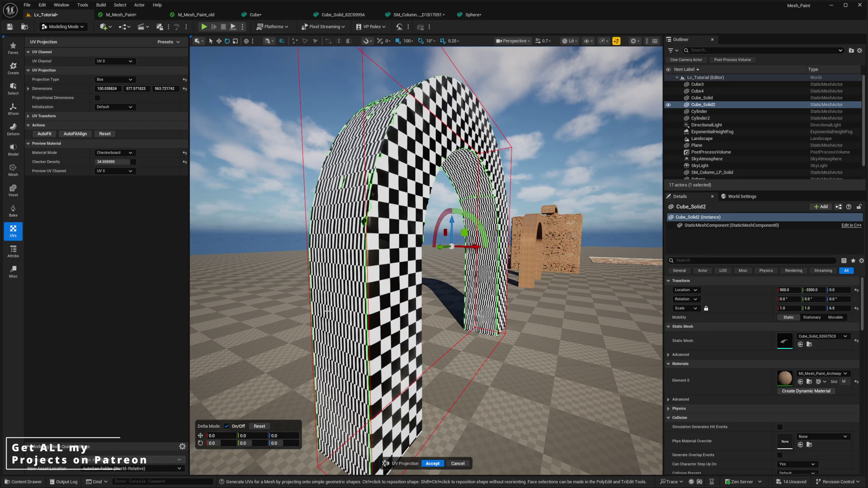
drag(144, 89, 182, 89)
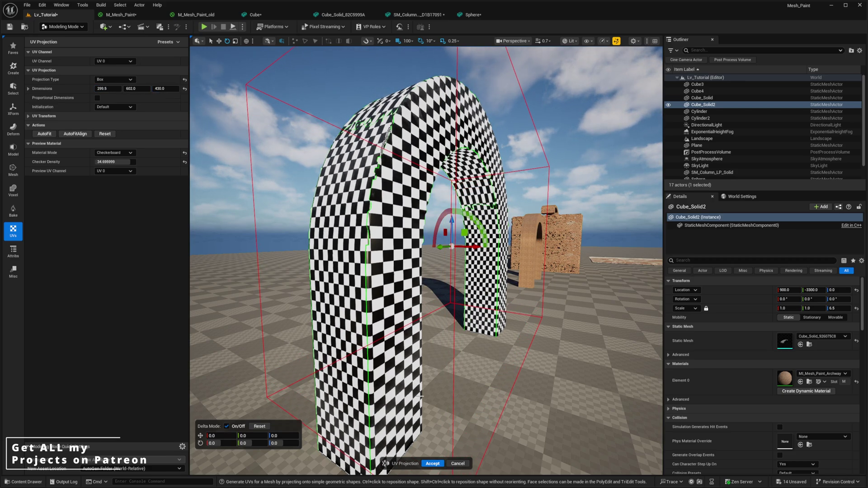
click(432, 463)
right_drag(449, 285, 399, 273)
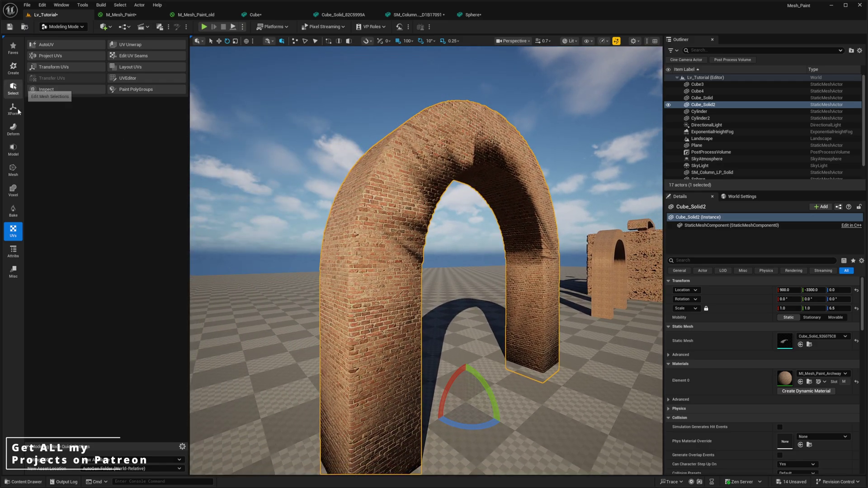
Step: Recompute the archway's normals with the Normals tool and accept the result
click(13, 251)
click(47, 58)
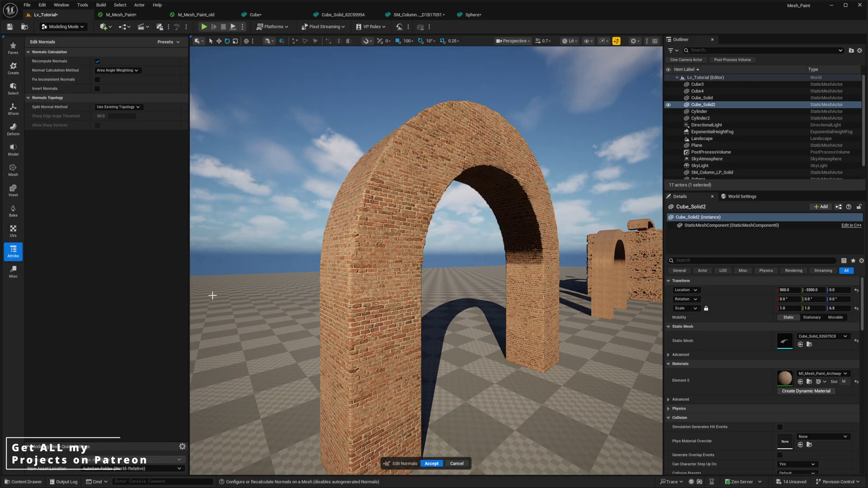
click(431, 463)
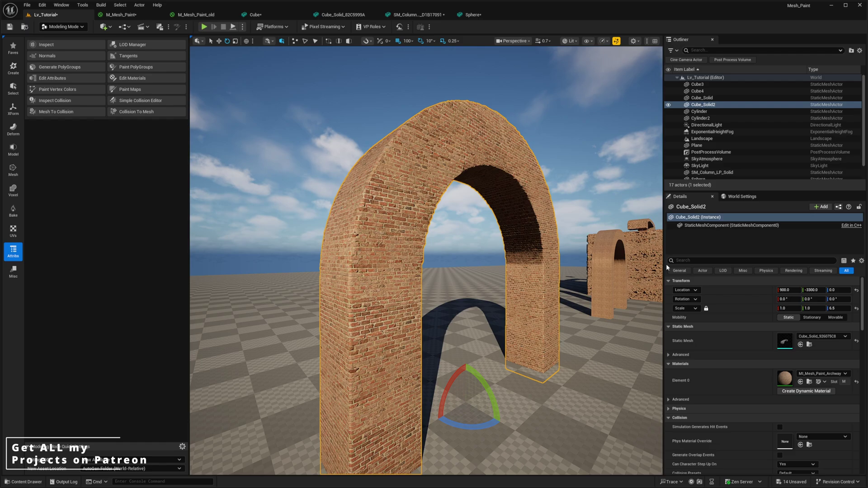
Step: Set Displacement_Intensity to 10 in MI_Mesh_Paint_Archway and enable Nanite support on the archway's static mesh
drag(867, 80, 716, 64)
drag(789, 146, 814, 145)
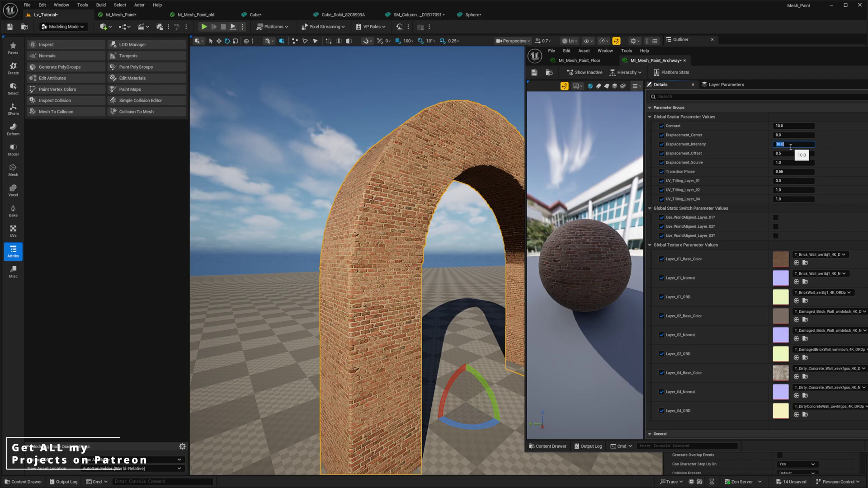
text(1)
key(Return)
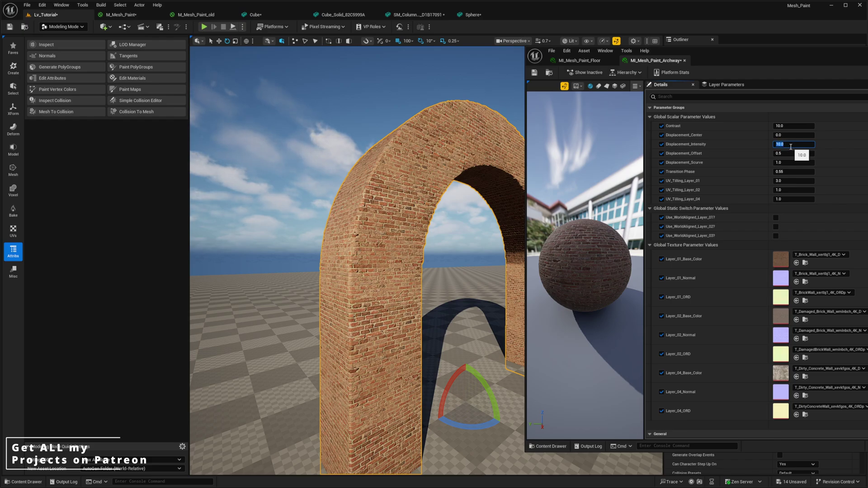
drag(759, 64, 867, 65)
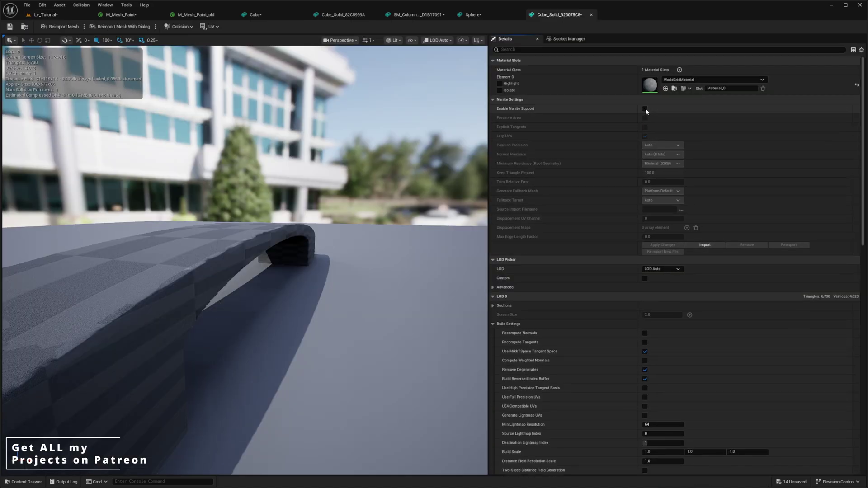
click(645, 108)
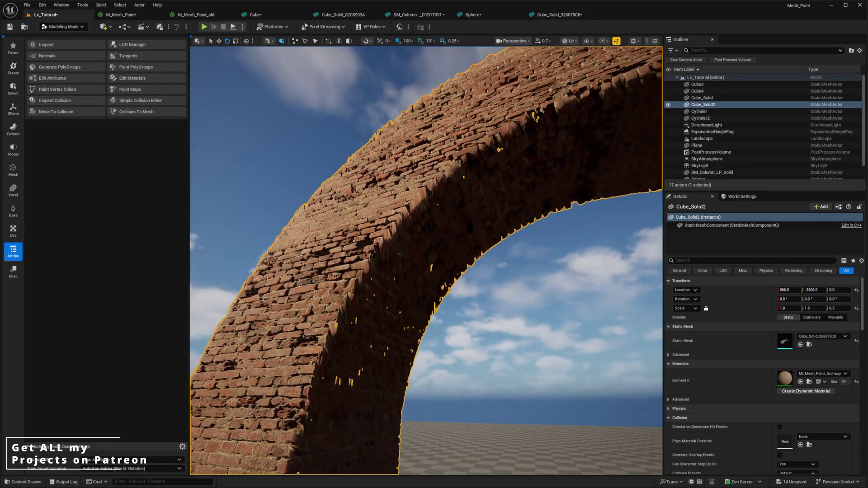
Step: Tune Displacement_Offset in MI_Mesh_Paint_Archway to about 0.348 while checking the archway's brick relief up close
mouse_move(426, 261)
right_down()
mouse_move(434, 307)
mouse_move(398, 280)
mouse_move(343, 278)
right_up()
key(g)
mouse_move(477, 329)
right_down()
mouse_move(502, 323)
mouse_move(489, 294)
mouse_move(477, 329)
mouse_move(490, 242)
mouse_move(442, 238)
mouse_move(463, 246)
mouse_move(493, 236)
mouse_move(398, 294)
mouse_move(349, 384)
mouse_move(362, 353)
mouse_move(339, 348)
right_up()
drag(867, 91, 655, 77)
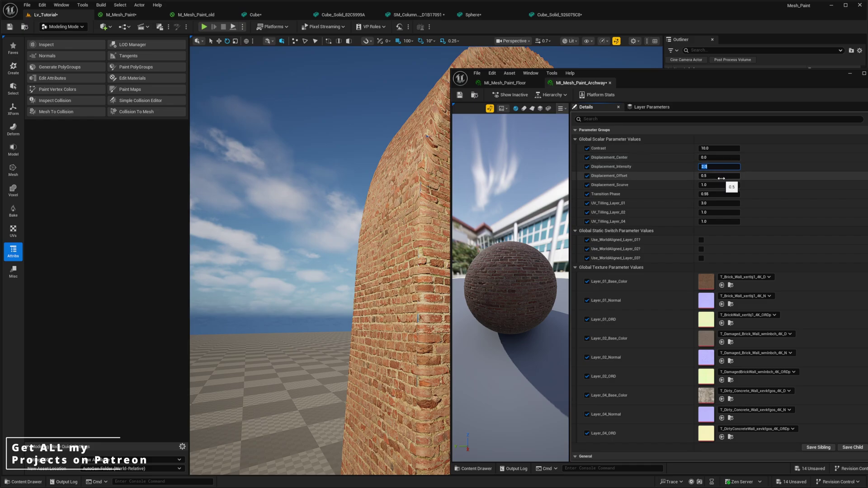
drag(718, 175, 732, 175)
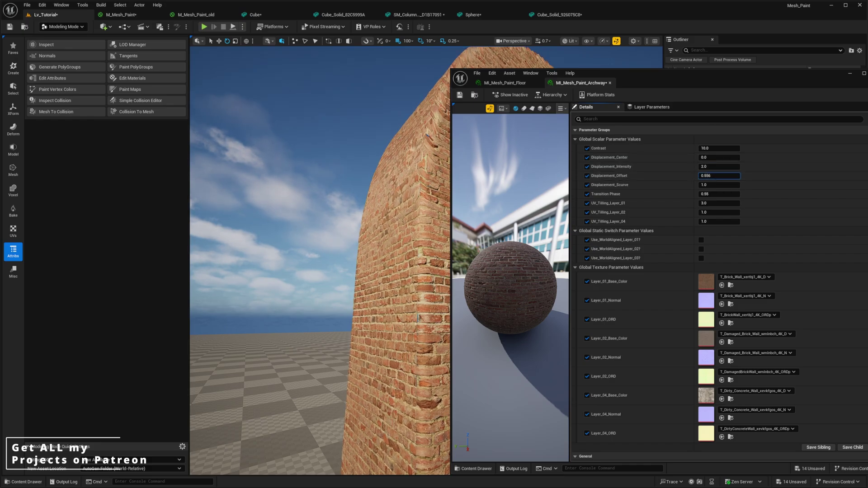
mouse_move(389, 254)
right_down()
mouse_move(425, 260)
mouse_move(398, 267)
right_up()
key(w)
scroll(394, 267, down, 1)
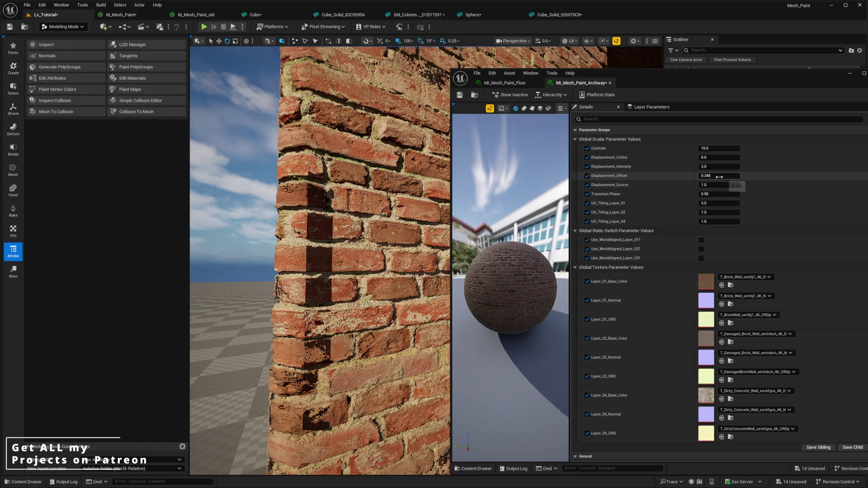
drag(717, 176, 707, 176)
key(s)
right_drag(334, 190, 321, 204)
key(w)
key(s)
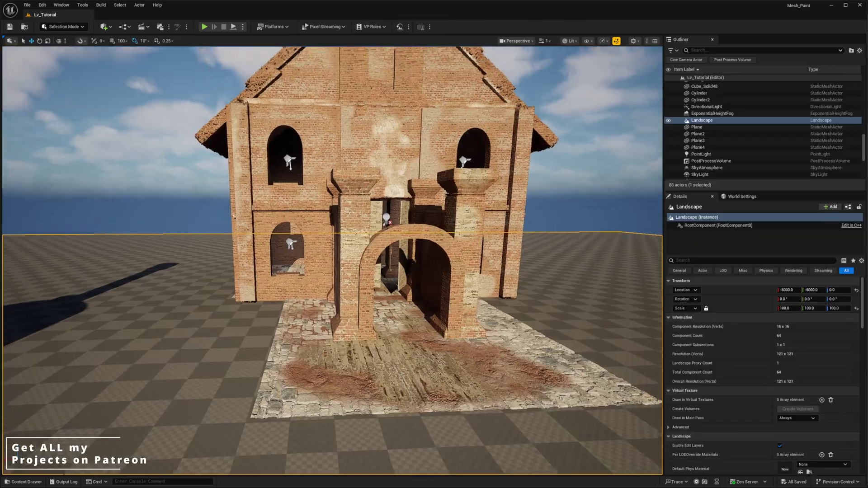
Step: Examine the finished brick house and the sample column, cylinder, sphere and cube meshes in the level
right_drag(333, 260, 325, 251)
key(e)
key(w)
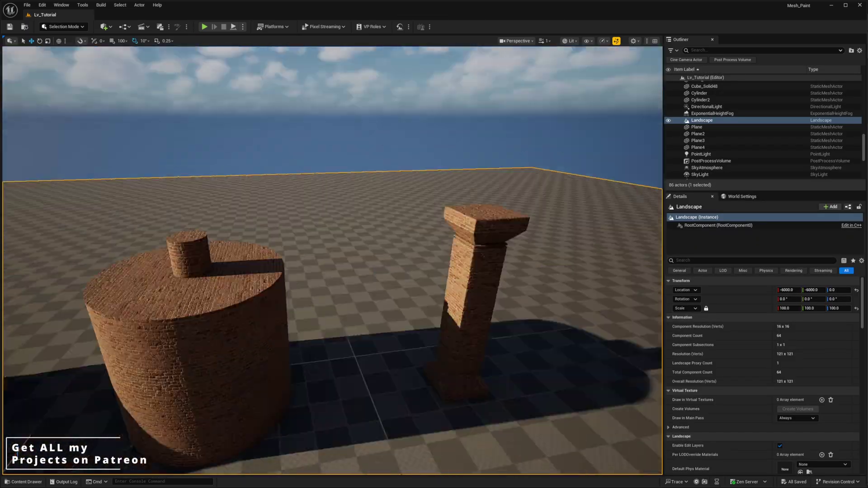
right_drag(324, 251, 352, 304)
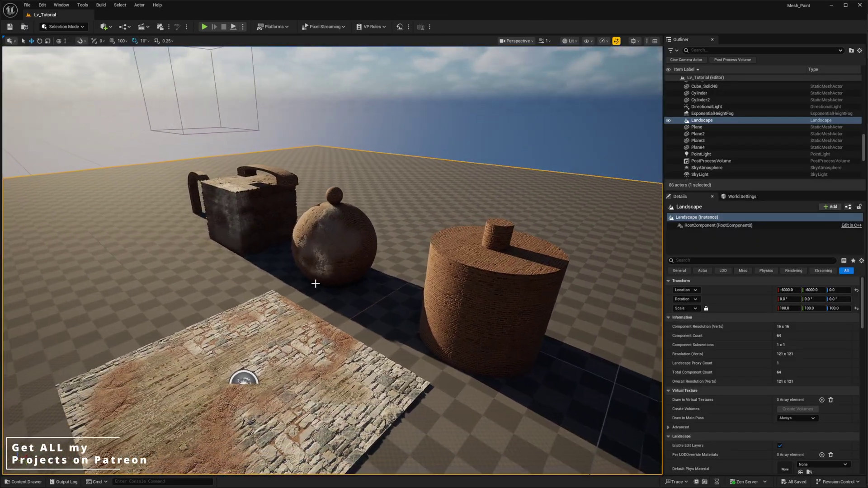
mouse_move(405, 225)
right_down()
mouse_move(394, 228)
mouse_move(388, 209)
mouse_move(405, 225)
right_up()
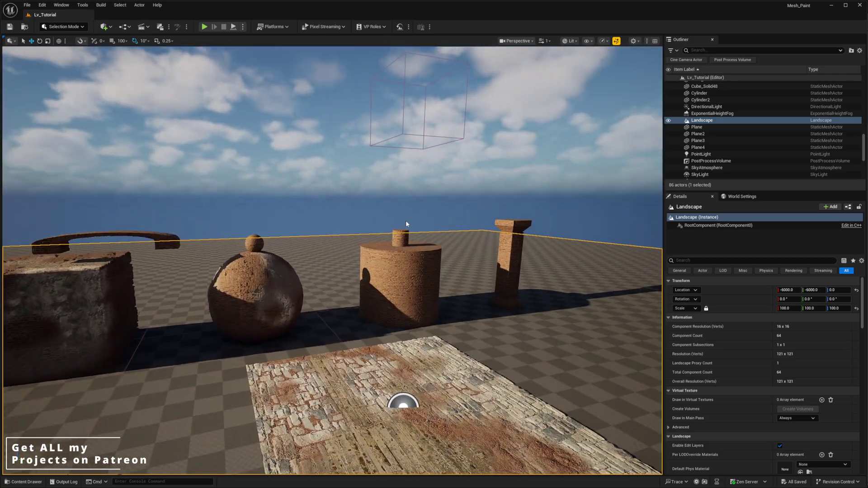
click(508, 272)
right_drag(508, 272, 423, 368)
click(247, 266)
click(360, 281)
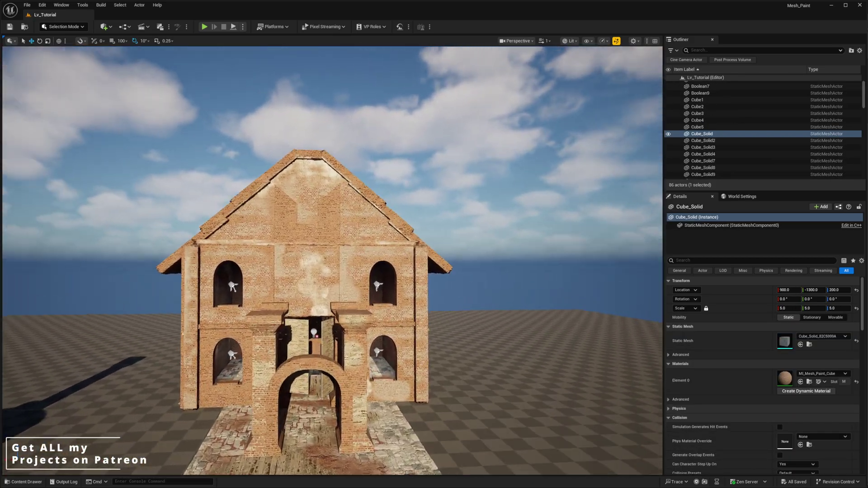
Step: Examine how the house is assembled by selecting individual wall, gable and roof pieces
mouse_move(422, 368)
right_down()
mouse_move(337, 376)
mouse_move(294, 367)
mouse_move(213, 389)
mouse_move(215, 405)
mouse_move(276, 381)
mouse_move(375, 371)
mouse_move(553, 304)
right_up()
click(292, 321)
click(384, 312)
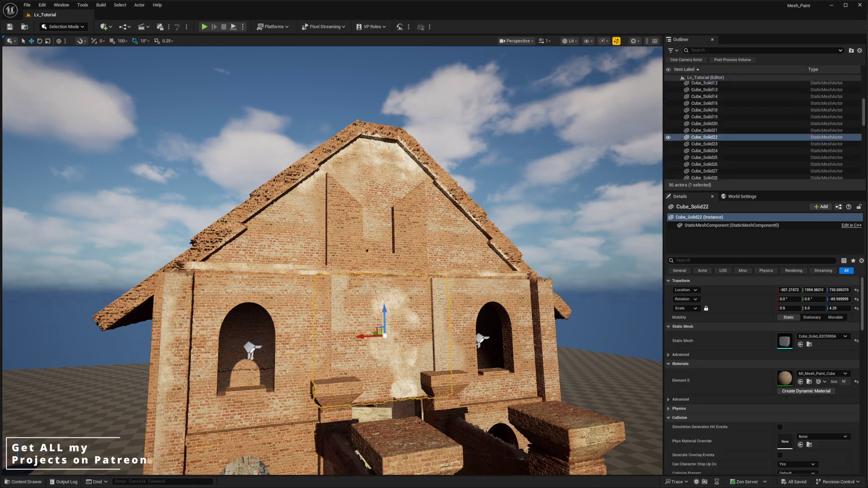
click(372, 198)
click(473, 302)
right_drag(473, 302, 411, 267)
click(409, 260)
click(277, 219)
right_drag(277, 219, 285, 236)
click(287, 318)
click(371, 271)
click(384, 253)
right_drag(384, 253, 339, 267)
Step: Select the six brick panels that form one slope of the house's roof
click(338, 268)
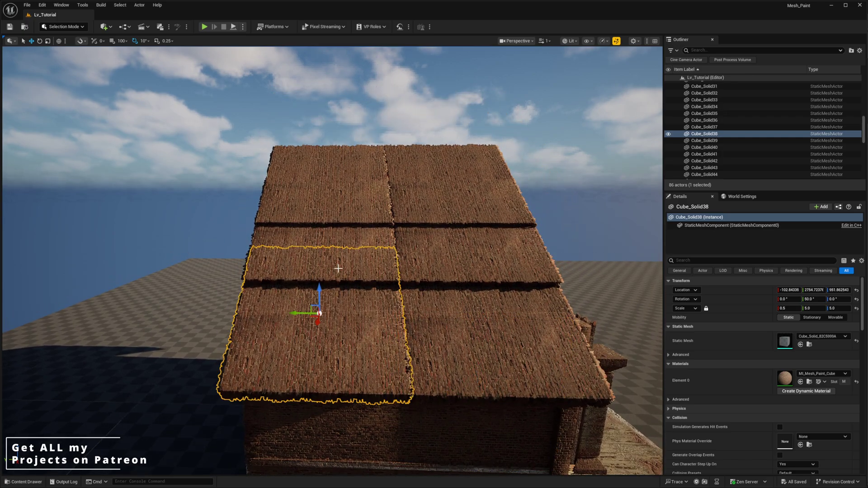
ctrl+click(346, 190)
ctrl+click(428, 189)
ctrl+click(430, 227)
ctrl+click(471, 320)
ctrl+click(384, 331)
Step: Select one upper roof panel and paint a blue-channel patch on it in Mesh Paint Mode's Texture Color
right_drag(384, 331, 296, 174)
click(296, 173)
key(shift+4)
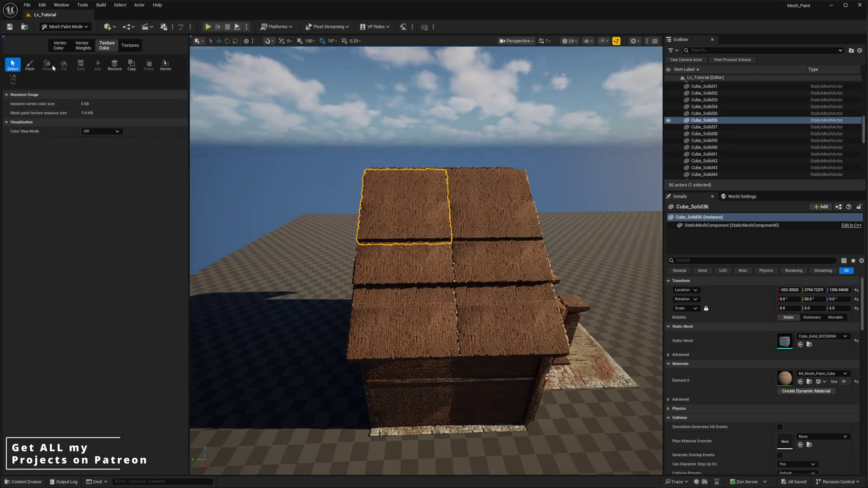
click(29, 65)
mouse_move(384, 203)
mouse_down()
mouse_move(398, 204)
mouse_move(392, 186)
mouse_up()
scroll(391, 197, up, 1)
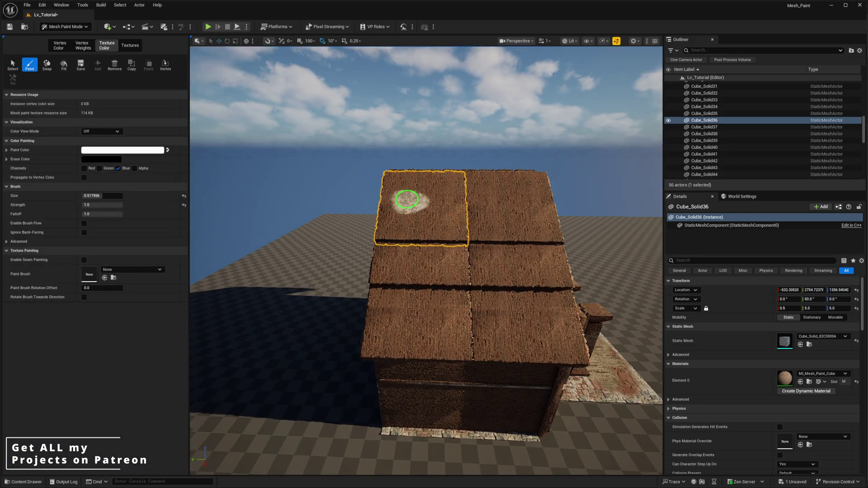
Step: Add the slope's other five roof panels to the mesh paint selection
click(13, 65)
ctrl+click(487, 201)
ctrl+click(498, 252)
ctrl+click(421, 259)
ctrl+click(423, 319)
ctrl+click(520, 316)
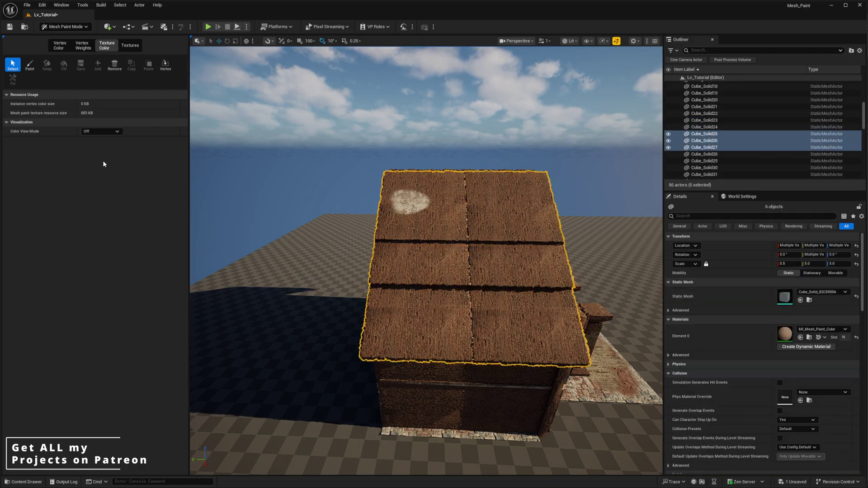
Step: Paint blue-channel patches across the six roof panels and erase parts of them to leave faint streaks
click(29, 66)
key(w)
mouse_move(434, 236)
right_down()
mouse_move(447, 264)
mouse_move(417, 323)
right_up()
mouse_move(417, 323)
mouse_down()
mouse_move(484, 301)
mouse_move(446, 252)
mouse_move(485, 382)
mouse_up()
right_drag(485, 382, 474, 382)
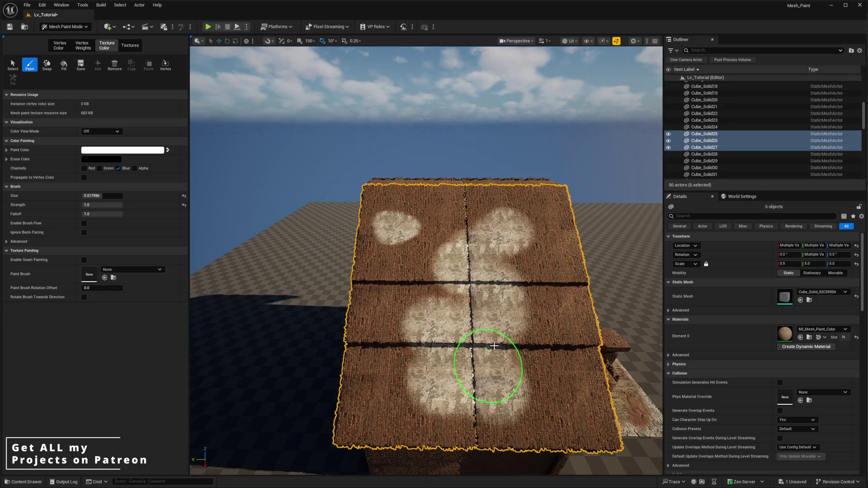
mouse_move(395, 382)
shift+mouse_down()
mouse_move(371, 378)
mouse_move(390, 310)
mouse_move(409, 357)
mouse_move(419, 297)
mouse_move(409, 258)
mouse_move(446, 224)
shift+mouse_up()
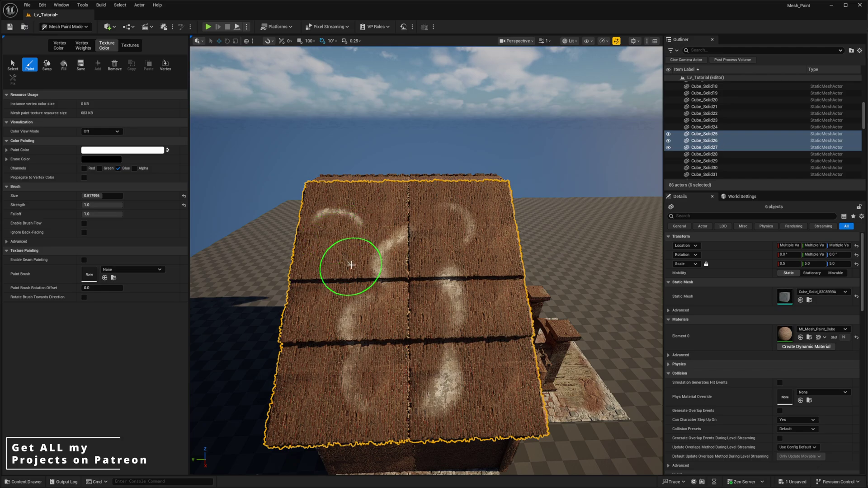
Step: Switch painting from the Blue to the Green channel and paint worn areas over the roof panels
click(118, 168)
click(100, 168)
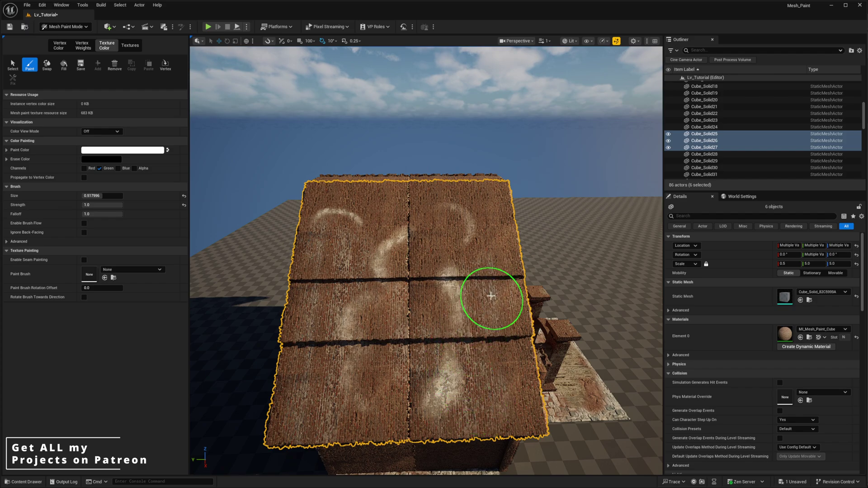
right_drag(491, 217, 461, 340)
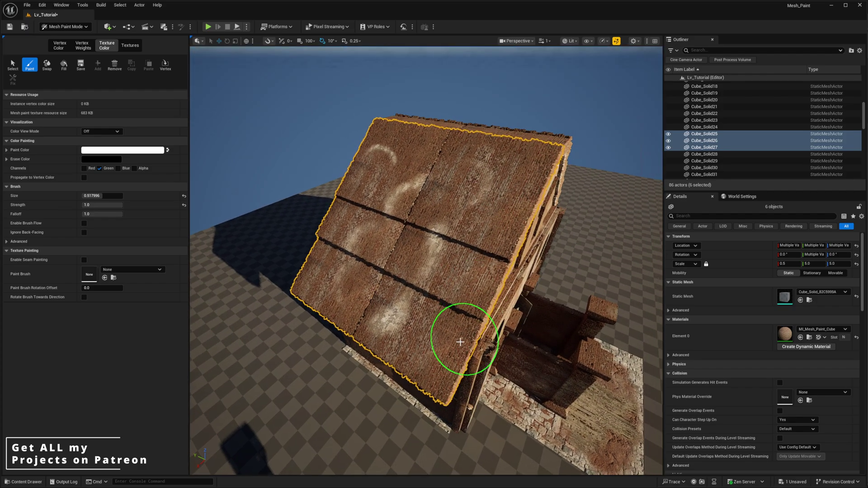
Step: Paint the Red channel over the six roof panels and check the blended layers up close
right_drag(394, 145, 417, 145)
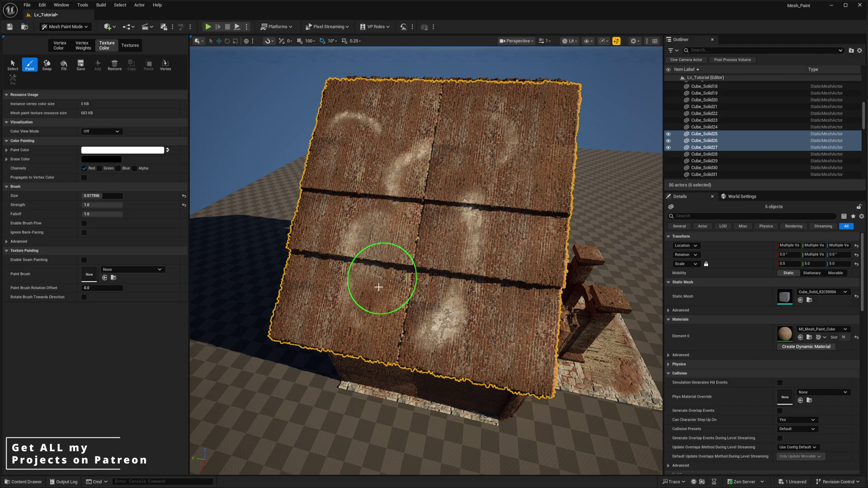
drag(381, 281, 383, 238)
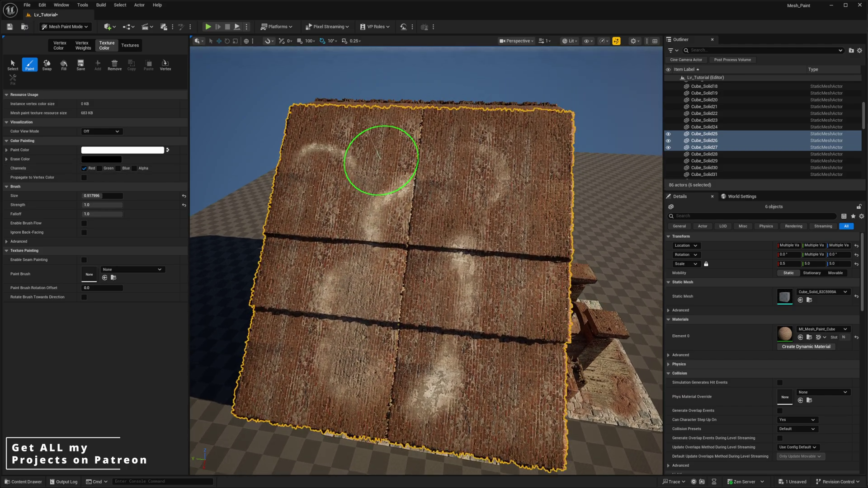
scroll(378, 155, up, 5)
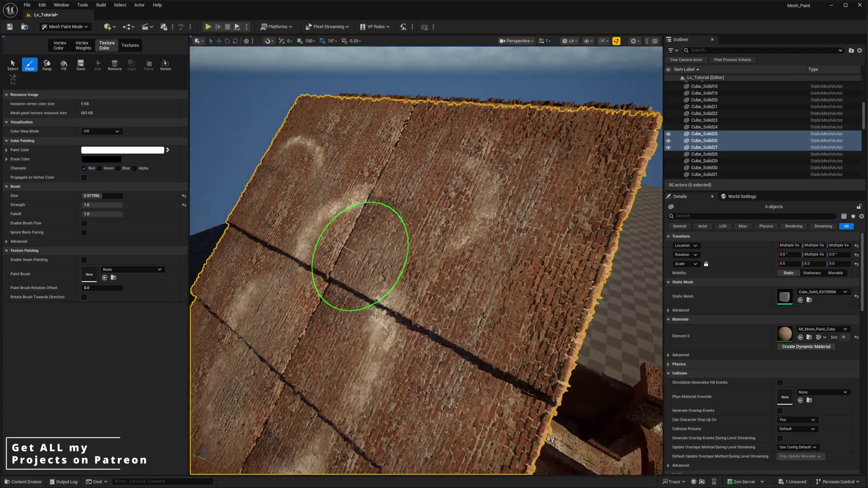
right_drag(356, 253, 425, 263)
Step: Select the two brick pieces along the roof ridge in Selection Mode and return to Mesh Paint Mode
key(shift+1)
right_drag(313, 301, 313, 300)
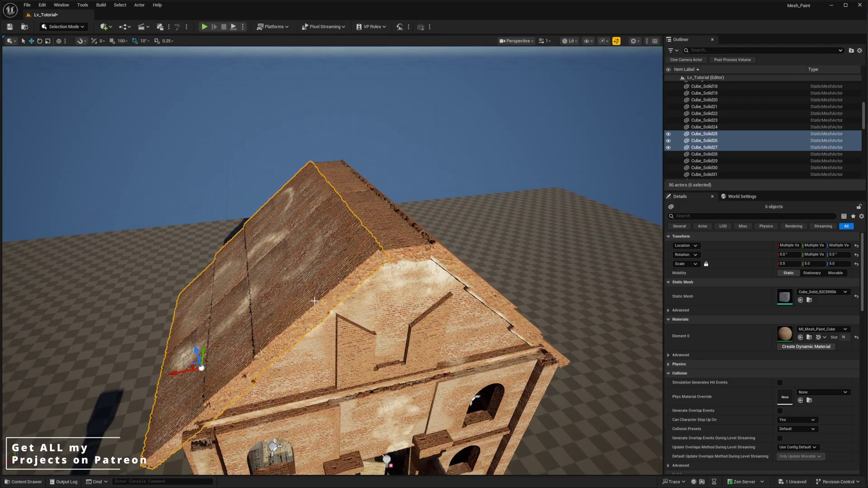
right_drag(364, 312, 364, 312)
right_drag(273, 314, 273, 314)
right_click(273, 314)
click(303, 349)
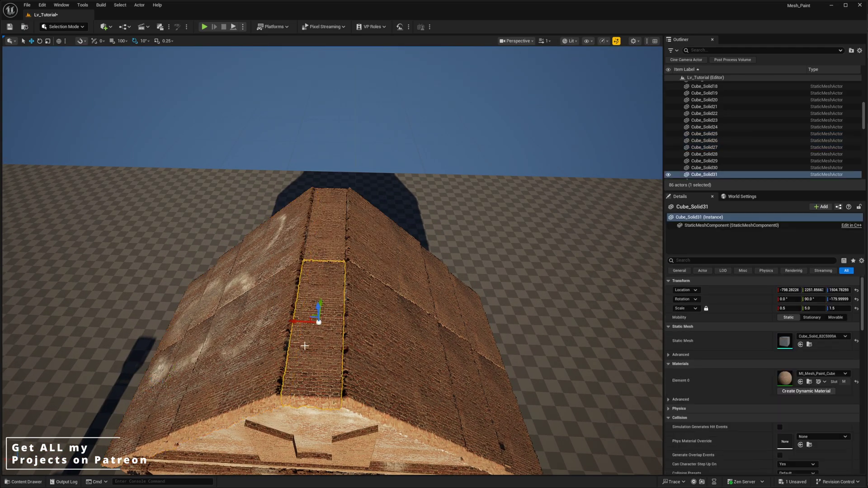
ctrl+click(344, 217)
key(shift+4)
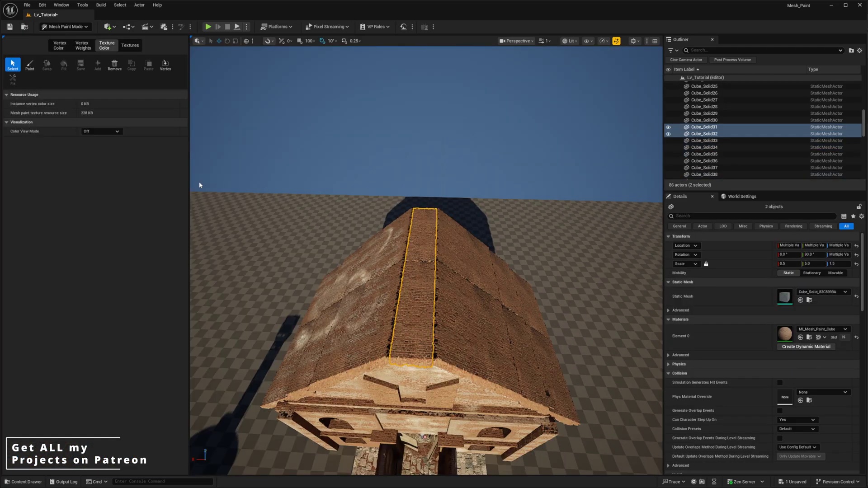
Step: Switch the texture color brush to the Green channel and paint along the two roof ridge pieces
click(29, 66)
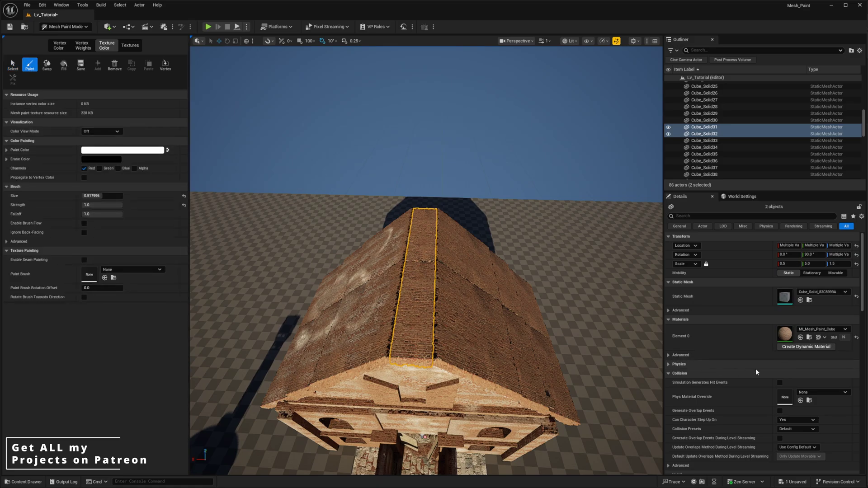
scroll(755, 372, down, 6)
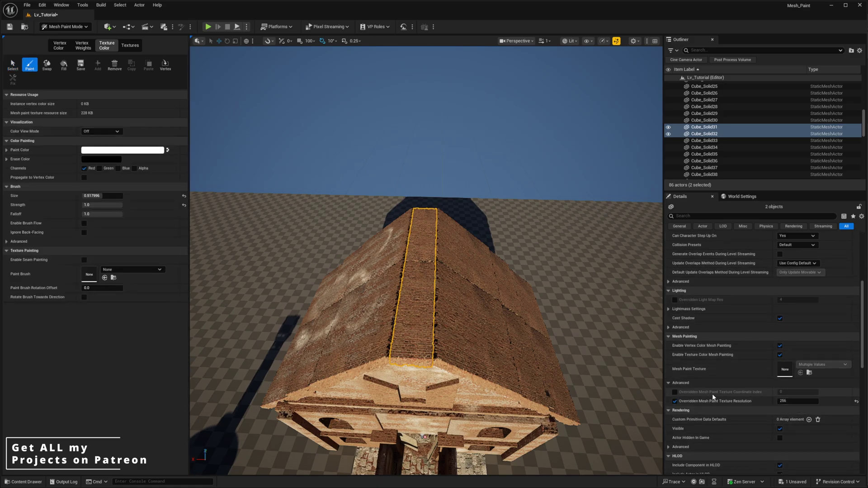
alt+drag(611, 312, 460, 344)
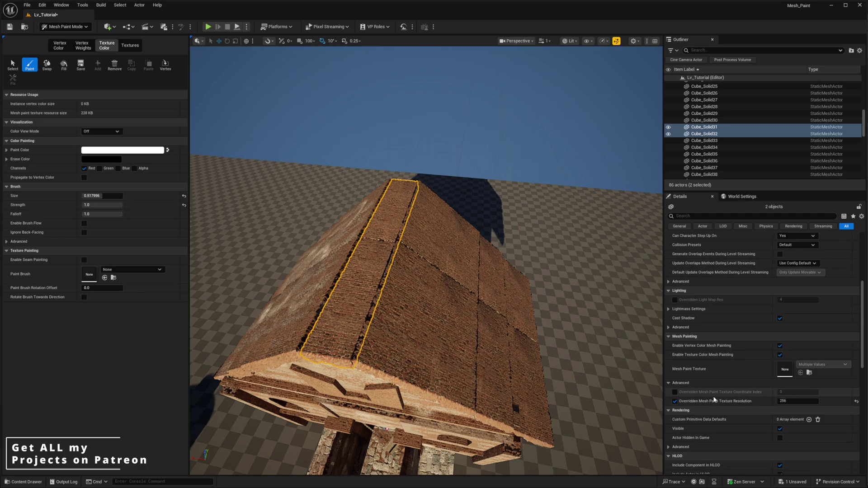
alt+drag(389, 280, 199, 244)
mouse_move(353, 271)
alt+mouse_down()
mouse_move(399, 287)
mouse_move(405, 311)
mouse_move(429, 287)
mouse_move(382, 354)
alt+mouse_up()
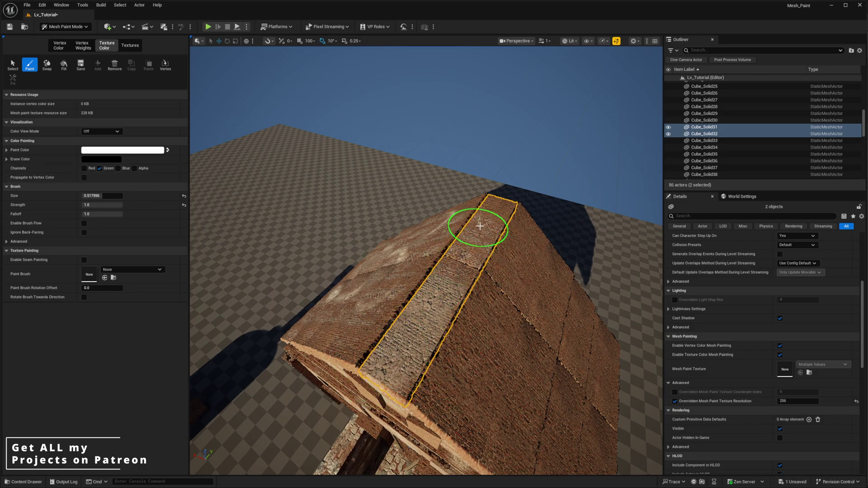
mouse_move(485, 222)
alt+mouse_down()
mouse_move(403, 235)
mouse_move(524, 217)
alt+mouse_up()
Step: Play the level in Selection Mode and walk through the front archway to examine the house's painted interior walls and columns
key(shift+1)
right_drag(333, 260, 285, 159)
scroll(308, 258, up, 3)
click(204, 26)
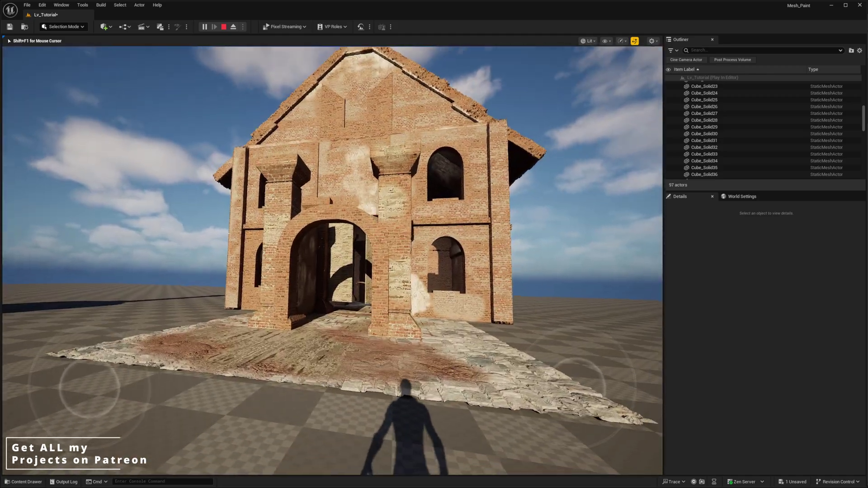
key(w)
key(w)
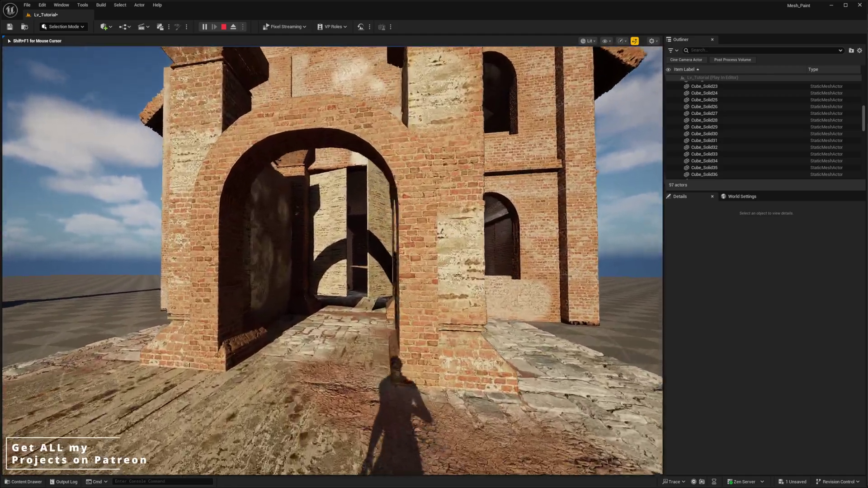
key(w)
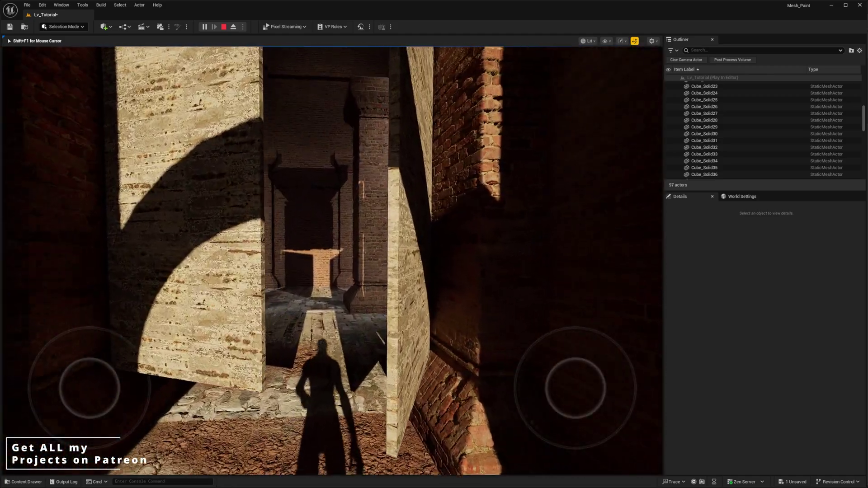
key(w)
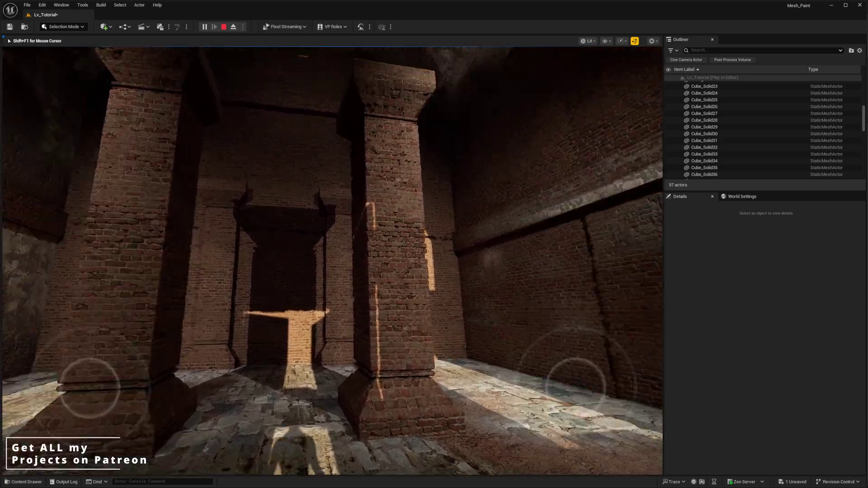
key(w)
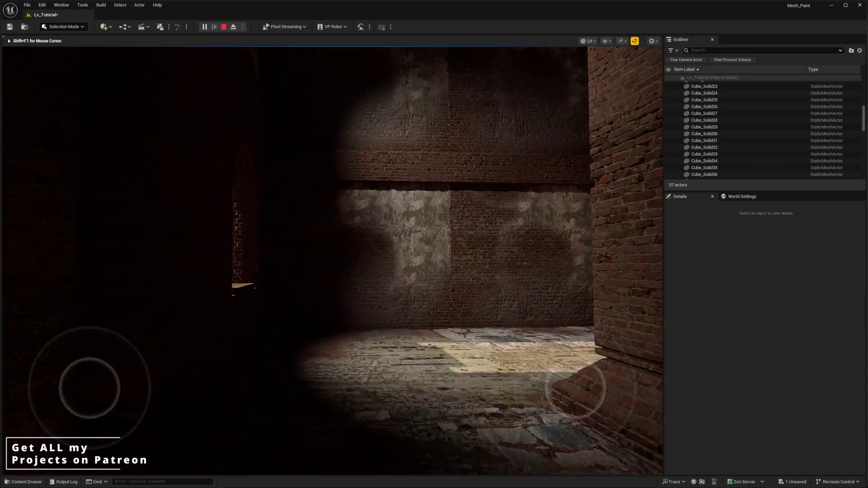
key(w)
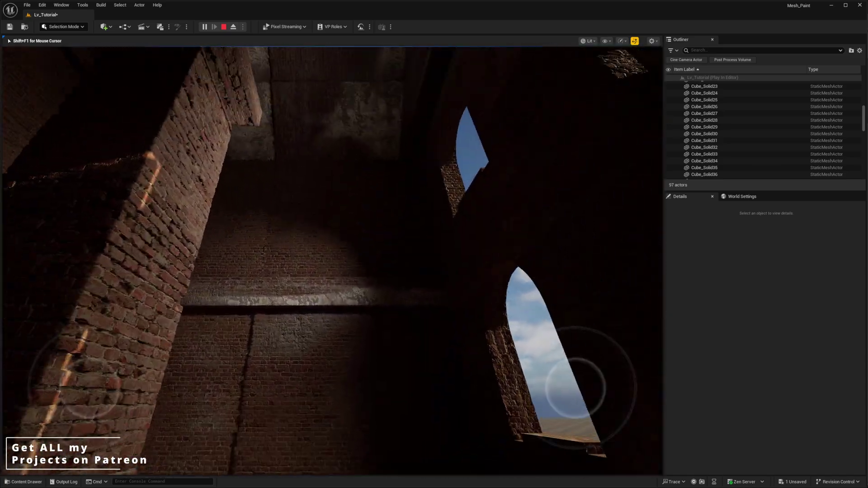
key(w)
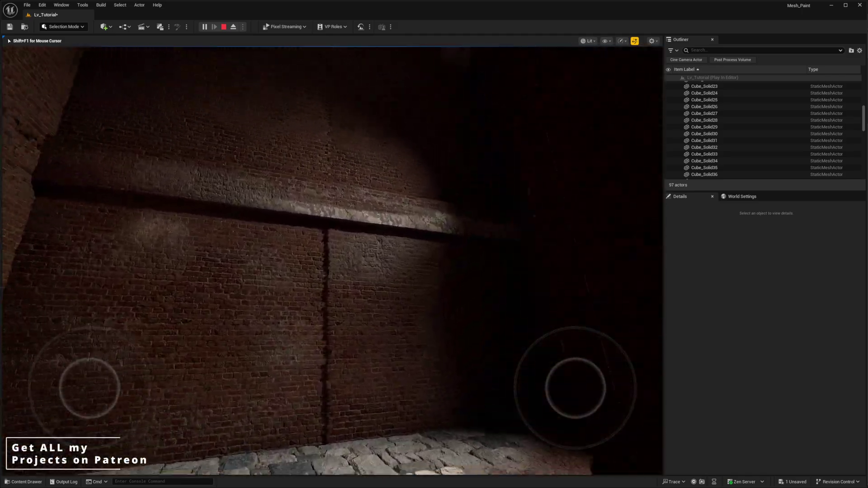
key(Escape)
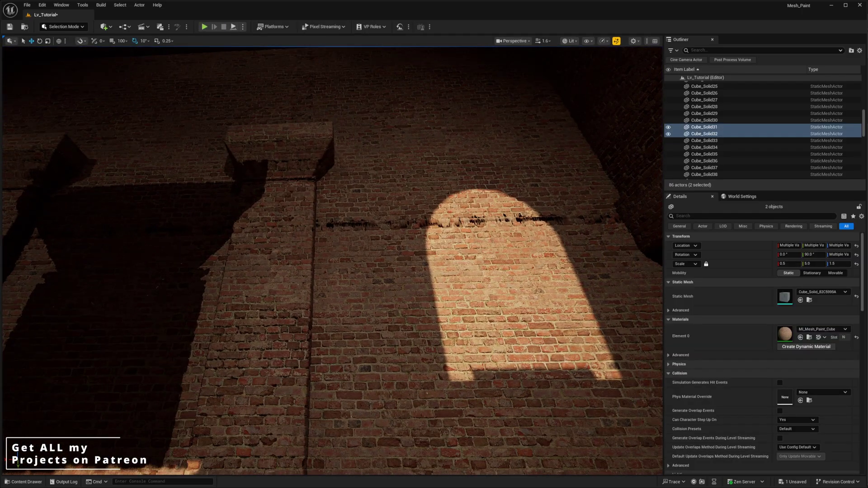
click(400, 296)
shift+click(422, 168)
right_drag(422, 168, 335, 167)
shift+click(271, 203)
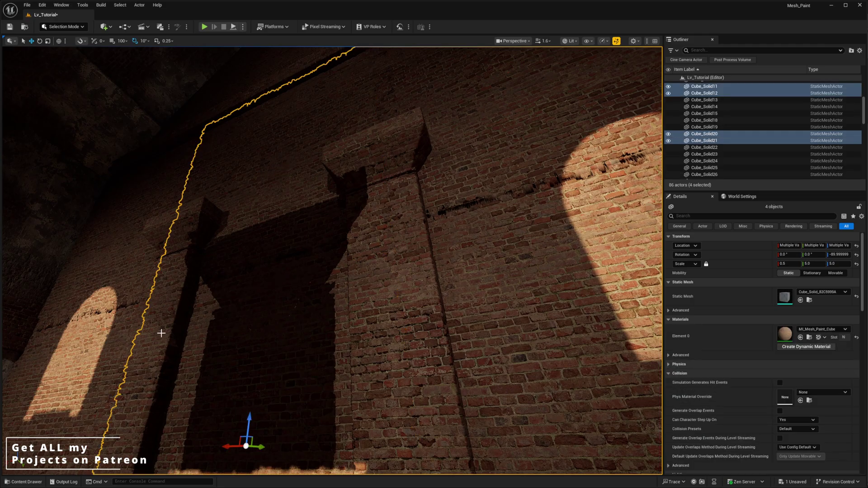
shift+click(114, 338)
shift+click(106, 266)
mouse_move(128, 254)
right_down()
mouse_move(118, 156)
mouse_move(275, 282)
mouse_move(275, 322)
mouse_move(343, 265)
mouse_move(271, 277)
right_up()
key(s)
key(w)
key(s)
Step: Enter Mesh Paint Mode and select the five brick pieces that form the interior back wall
key(shift+3)
key(shift+4)
key(s)
right_drag(380, 99, 395, 189)
key(w)
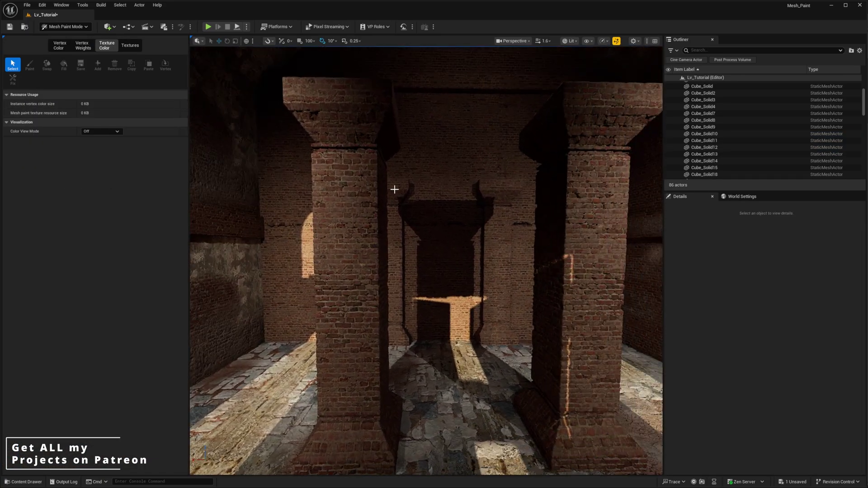
click(307, 244)
ctrl+click(295, 184)
right_drag(296, 184, 293, 104)
ctrl+click(479, 225)
right_drag(482, 227, 534, 253)
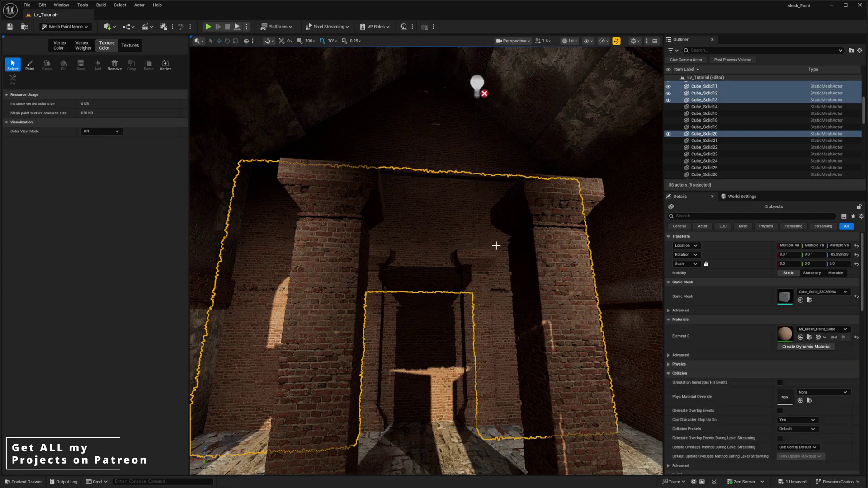
right_drag(189, 193, 253, 199)
Step: Set texture color painting to the Red channel and brush a patch onto the back wall between the doorway and the sunlit arch
click(29, 64)
mouse_move(317, 226)
right_down()
mouse_move(362, 240)
mouse_move(325, 240)
mouse_move(423, 252)
mouse_move(401, 263)
mouse_move(440, 260)
right_up()
mouse_move(405, 211)
right_down()
mouse_move(367, 198)
mouse_move(239, 252)
mouse_move(486, 297)
right_up()
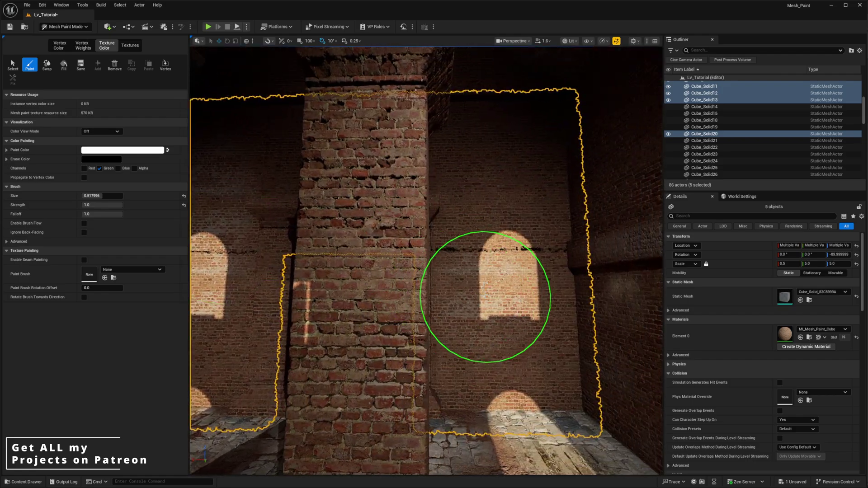
right_drag(450, 201, 364, 276)
mouse_move(391, 345)
right_down()
mouse_move(427, 194)
mouse_move(501, 199)
mouse_move(368, 368)
mouse_move(375, 362)
mouse_move(317, 298)
mouse_move(183, 180)
right_up()
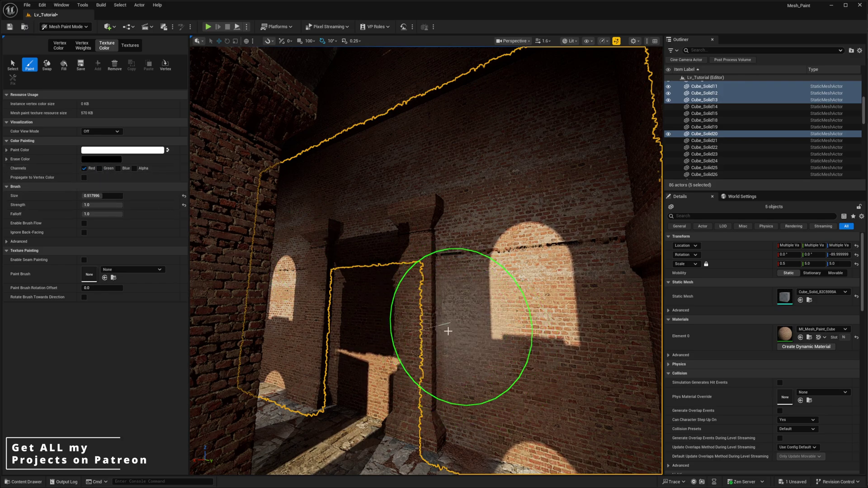
Step: Add the brick column beside the back wall's doorway to the mesh painting selection
right_drag(434, 308, 380, 209)
shift+click(340, 214)
key(s)
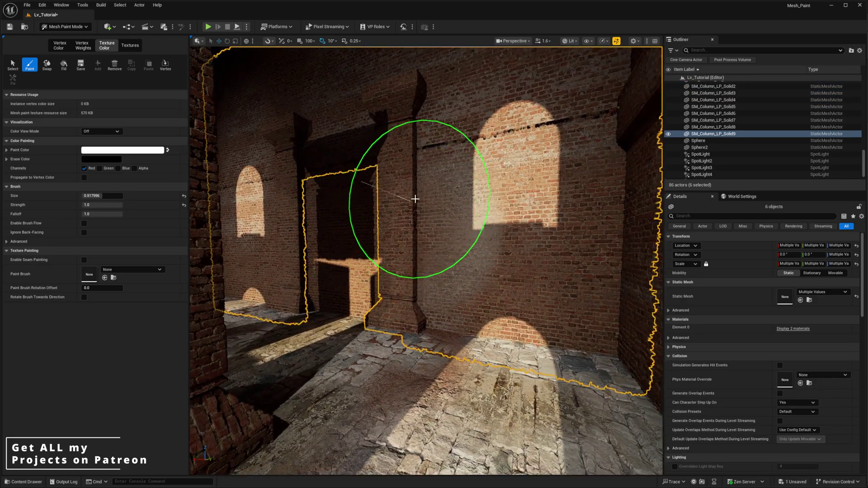
right_drag(415, 261, 394, 248)
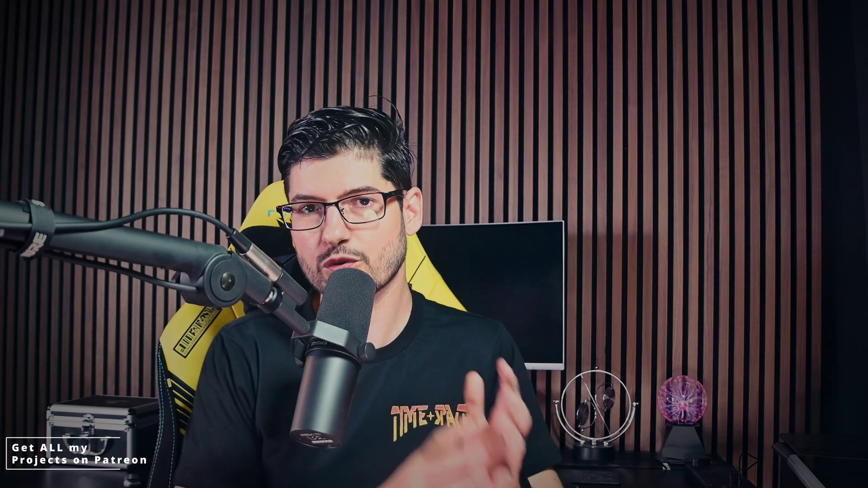